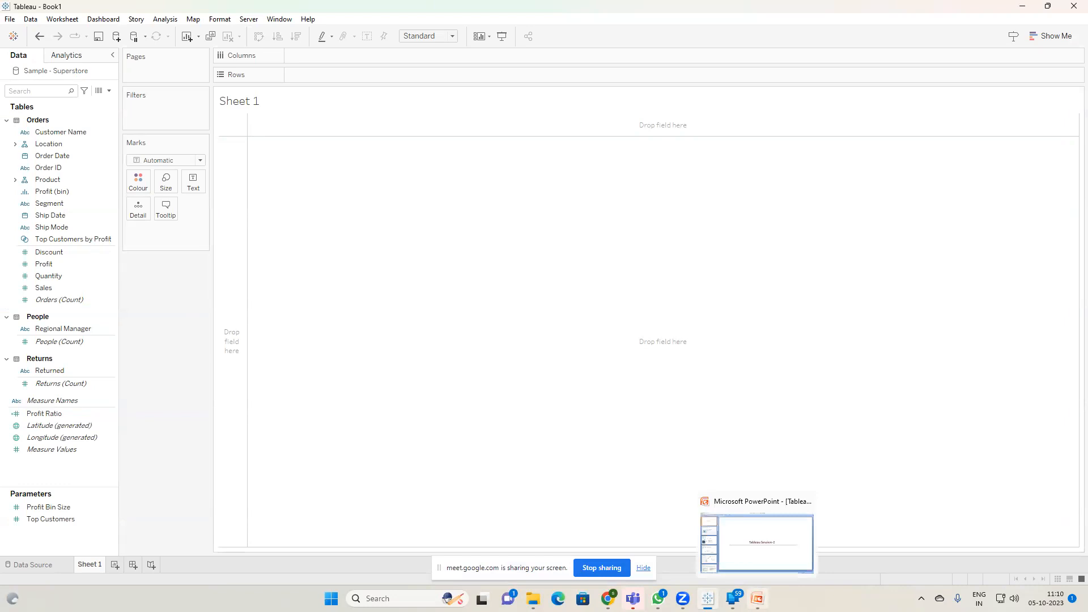
Step: Open the Windows display resolution settings and set the display scale to 125%
type("reso")
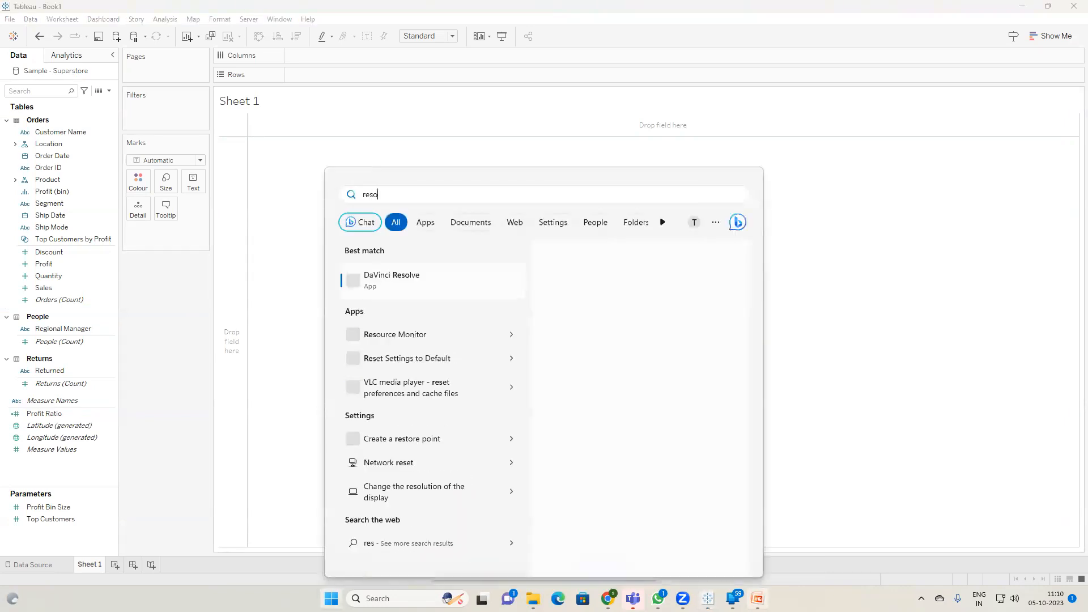
type("lu")
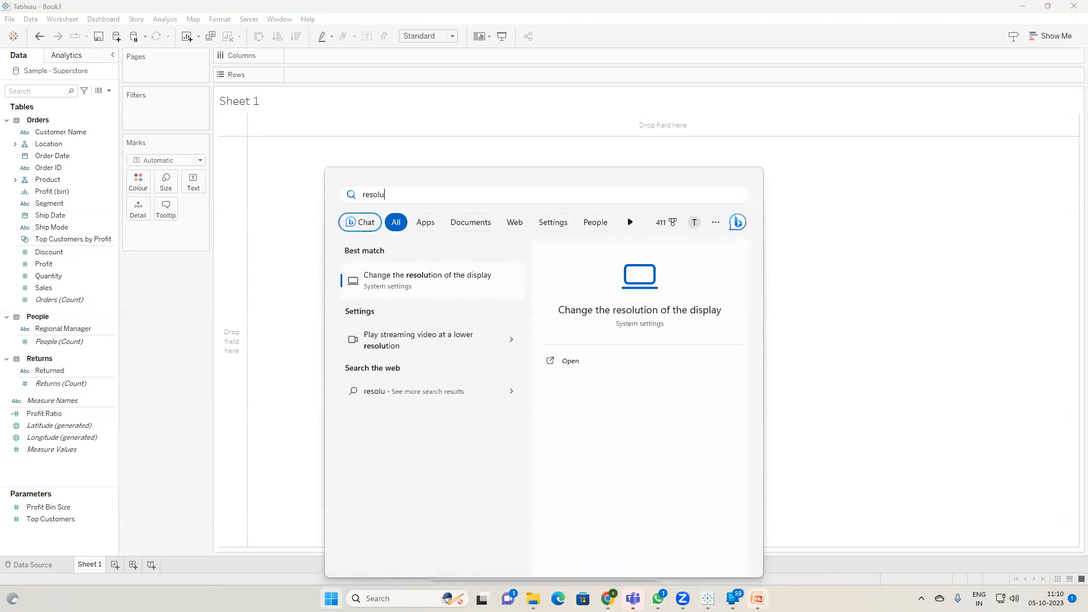
left_click(407, 281)
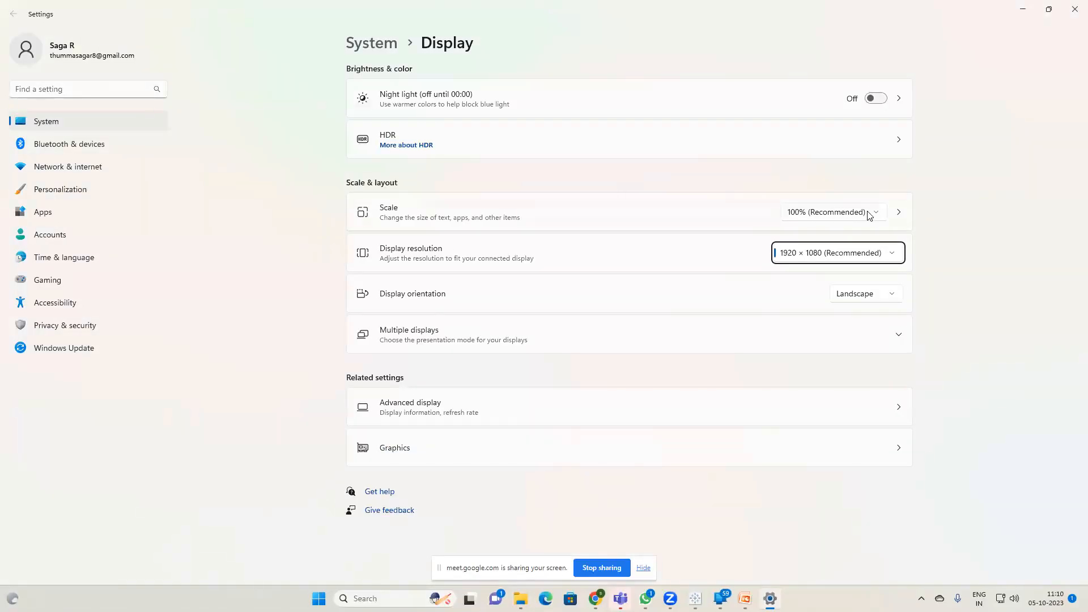
left_click(868, 213)
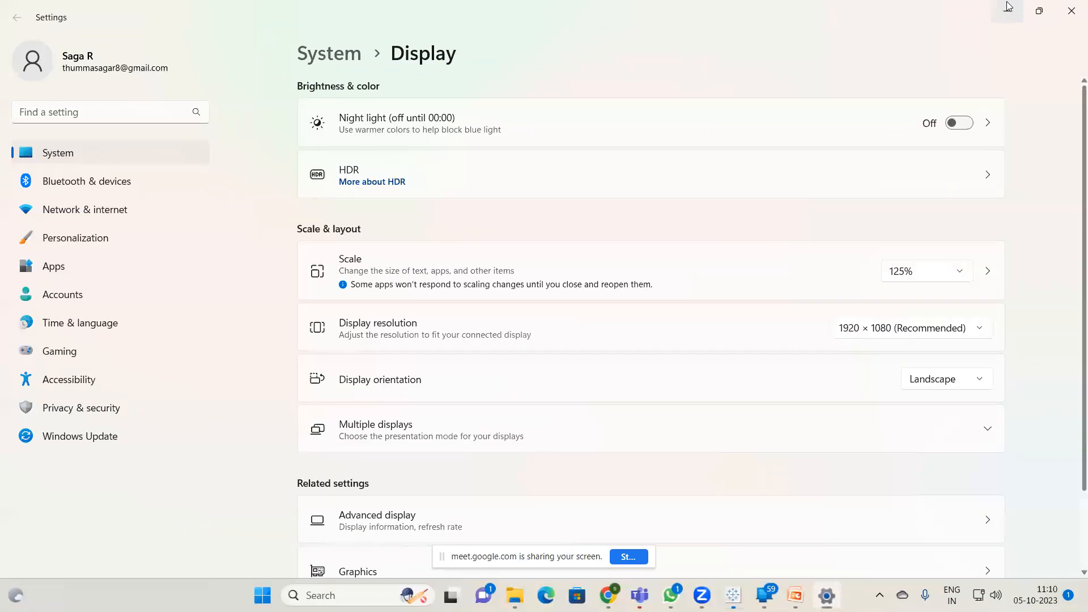
left_click(1006, 8)
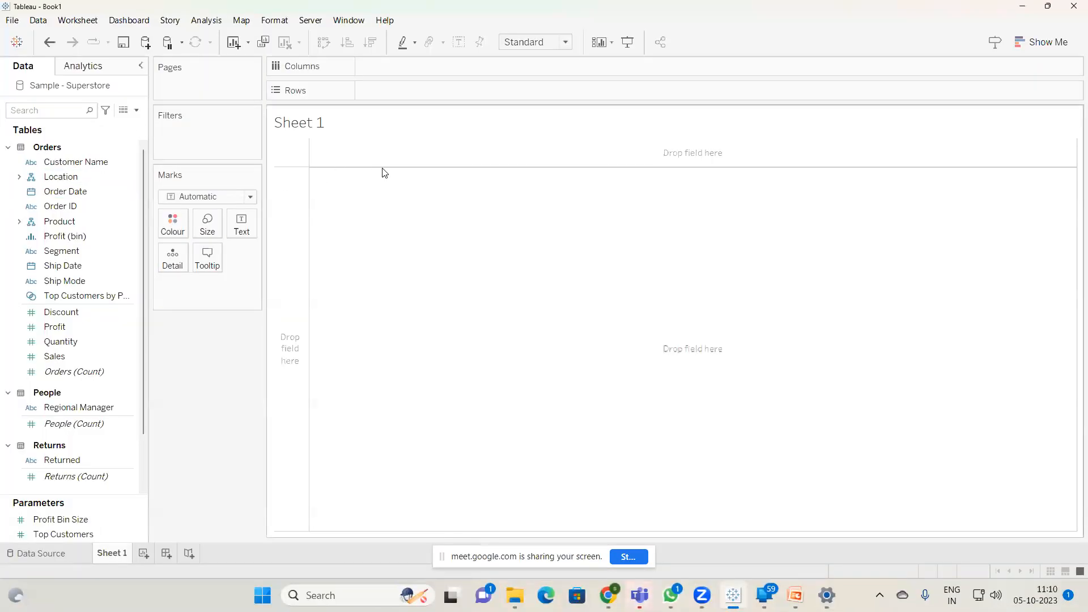
Step: Launch Microsoft Excel with a new blank workbook
key("super")
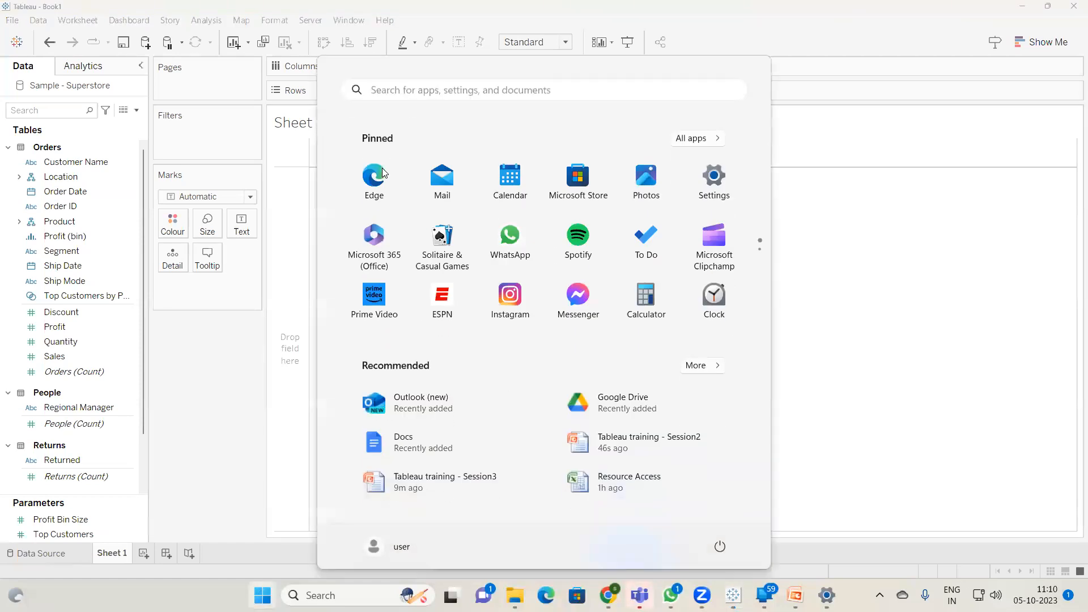
type("exc")
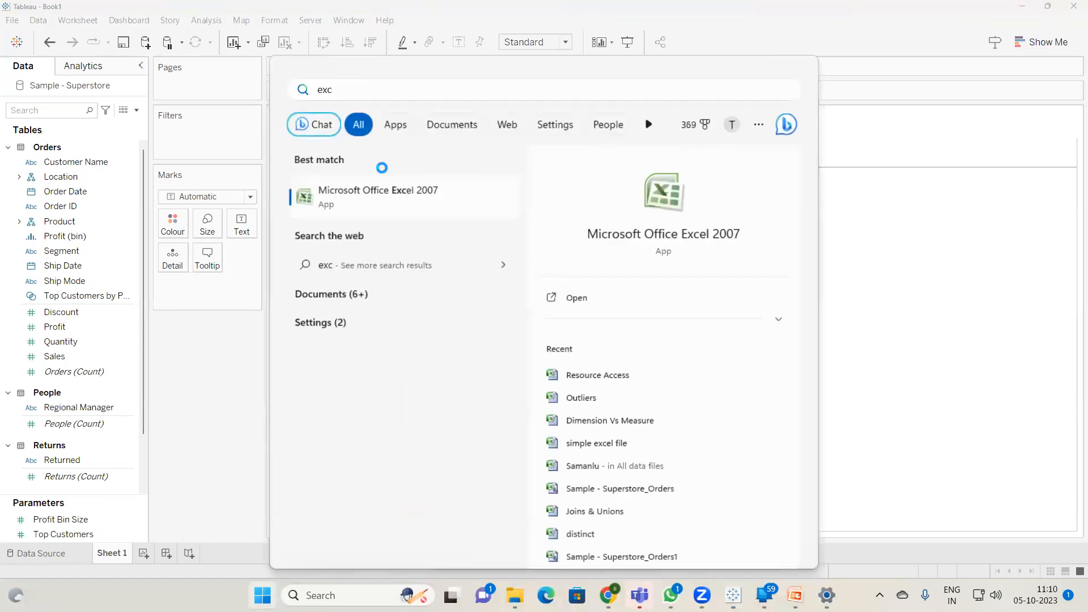
key("Return")
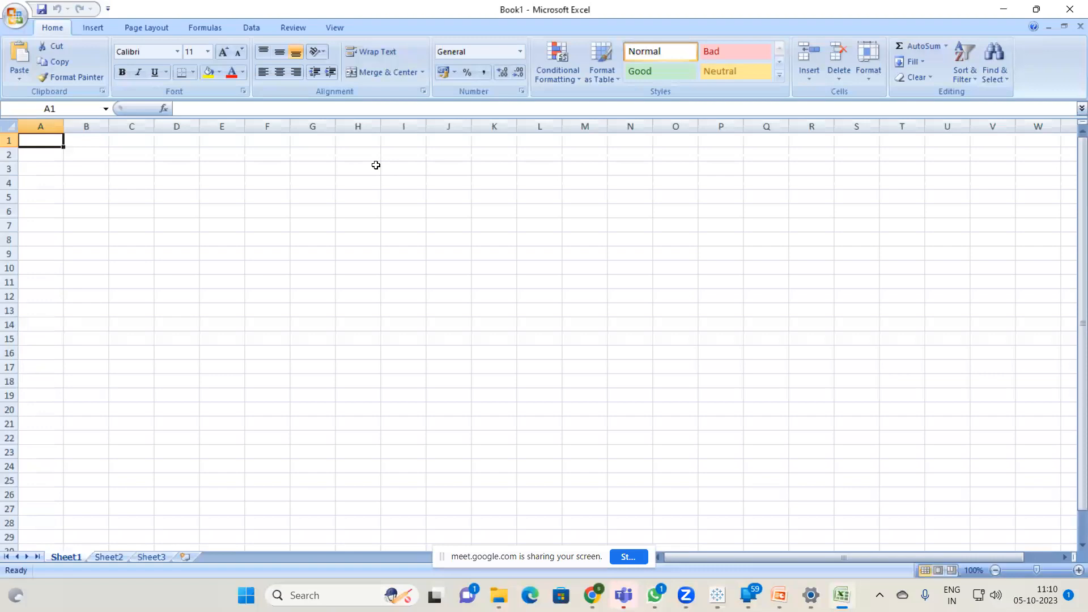
Step: Enter the header Name in A1 and three sample first names below it in A2 to A4
type("Name")
key("Return")
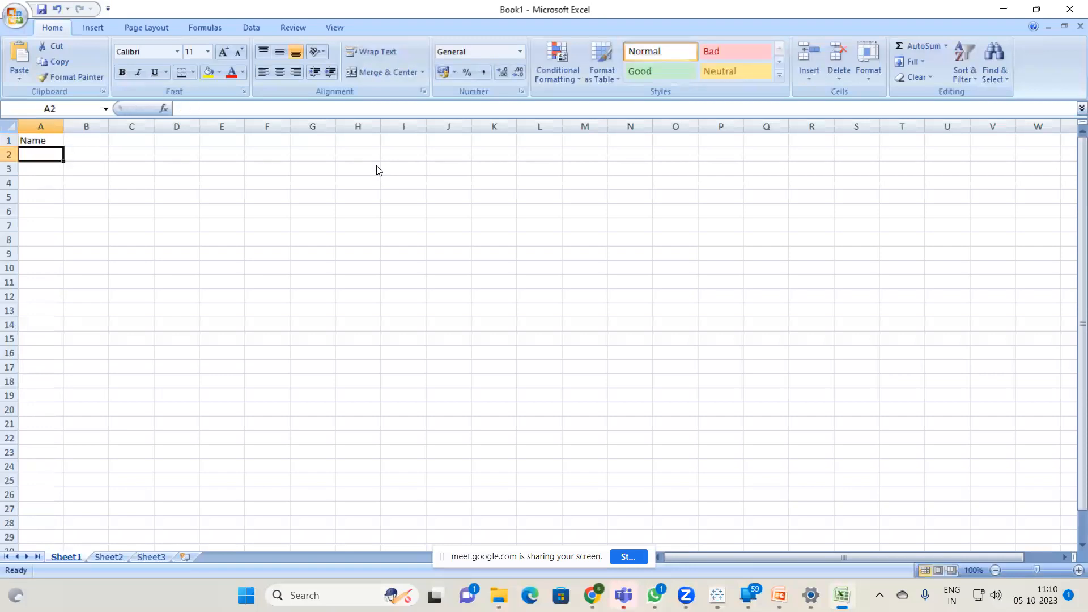
type("Sagar")
key("Return")
type("Ajay")
key("Return")
type("raj")
key("BackSpace")
key("BackSpace")
key("BackSpace")
type("Ra")
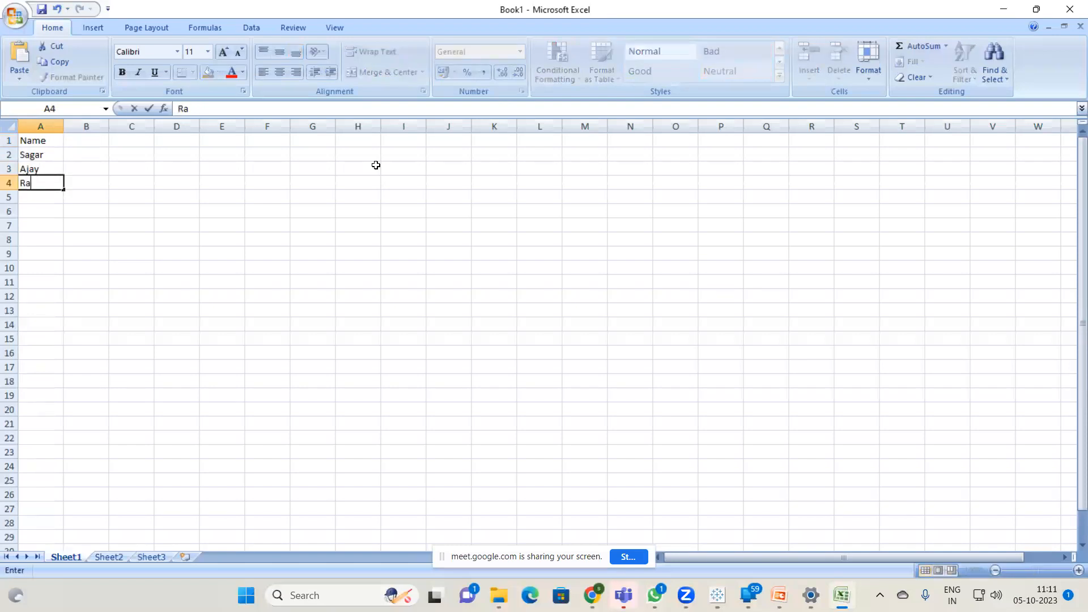
type("ju")
key("Return")
Step: Enter Columnar in cell A6 below the list and switch to Tableau
key("Return")
type("Columna")
key("alt+Tab")
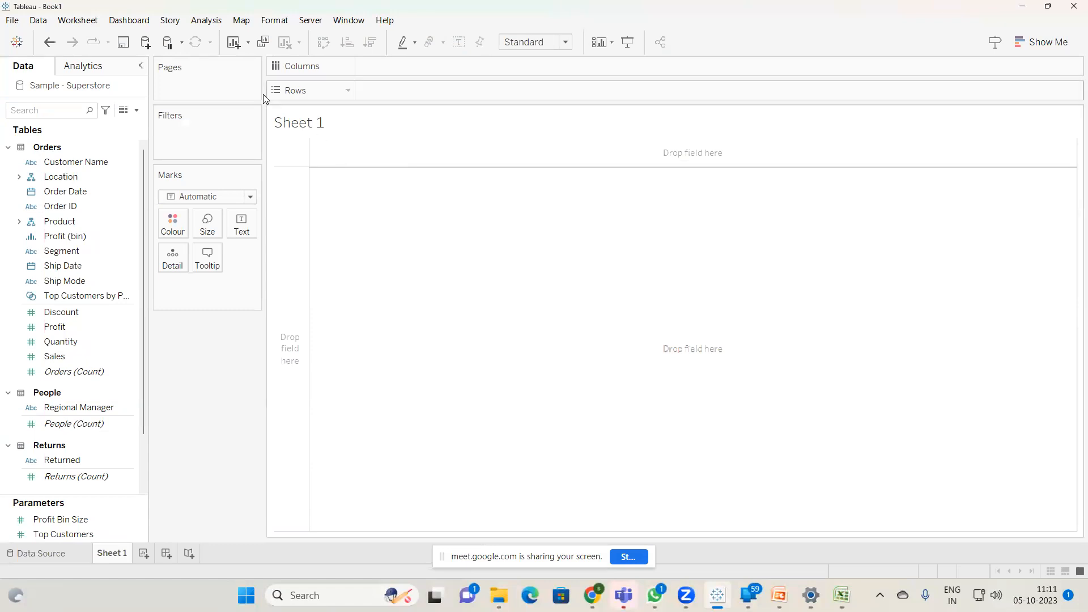
Step: Return to Excel and annotate the name list with Header in B1 and Field values in B2
key("alt+Tab")
left_click_drag(41, 156, 44, 185)
left_click(44, 141)
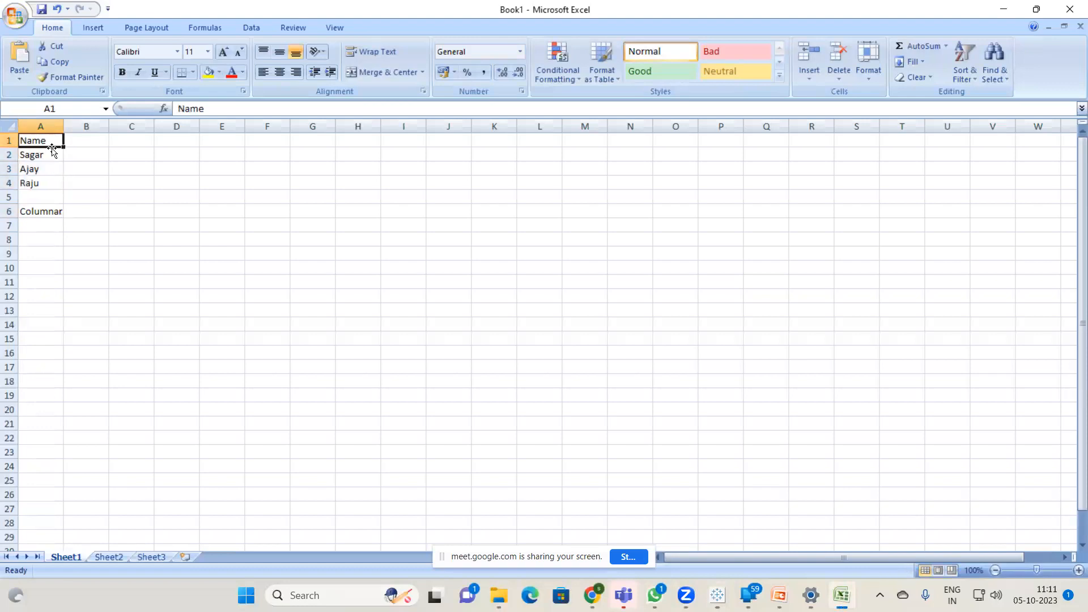
left_click(84, 141)
type("Header")
key("Return")
type("Values")
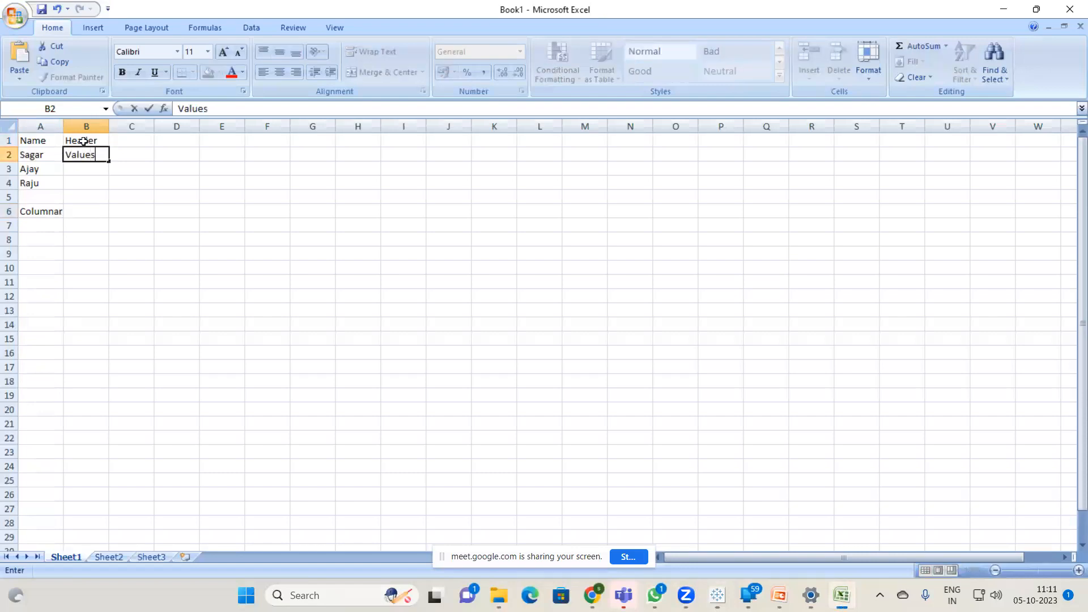
key("Return")
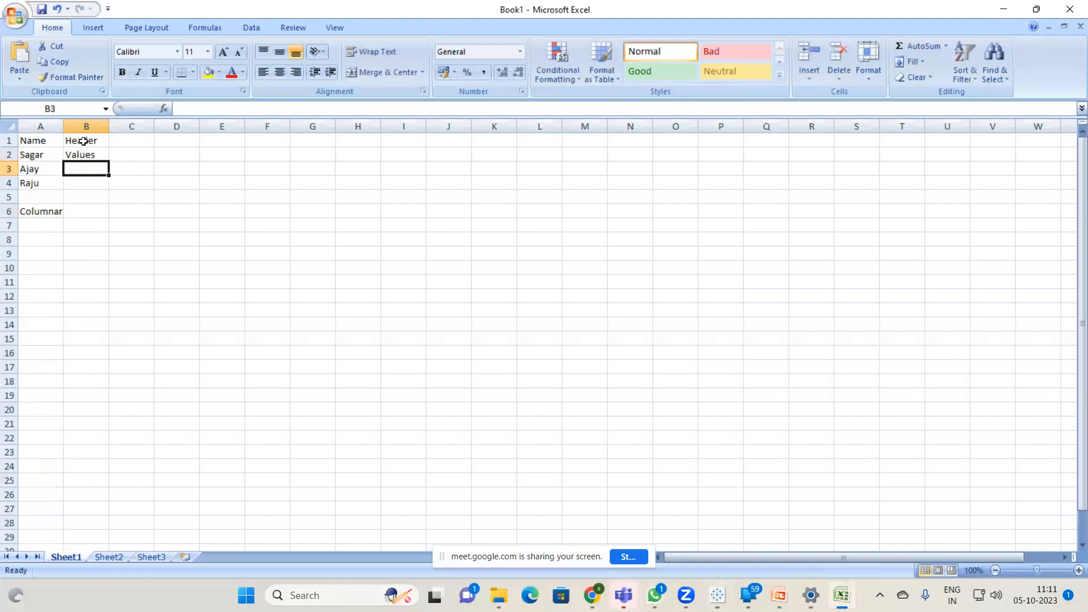
left_click(87, 155)
type("F")
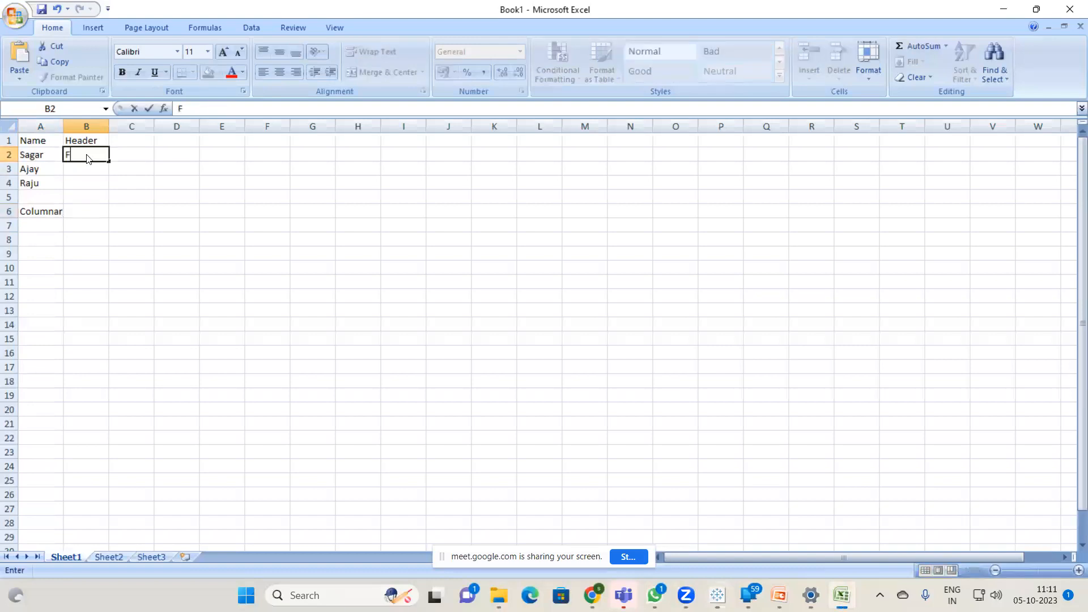
type("ield values")
key("Return")
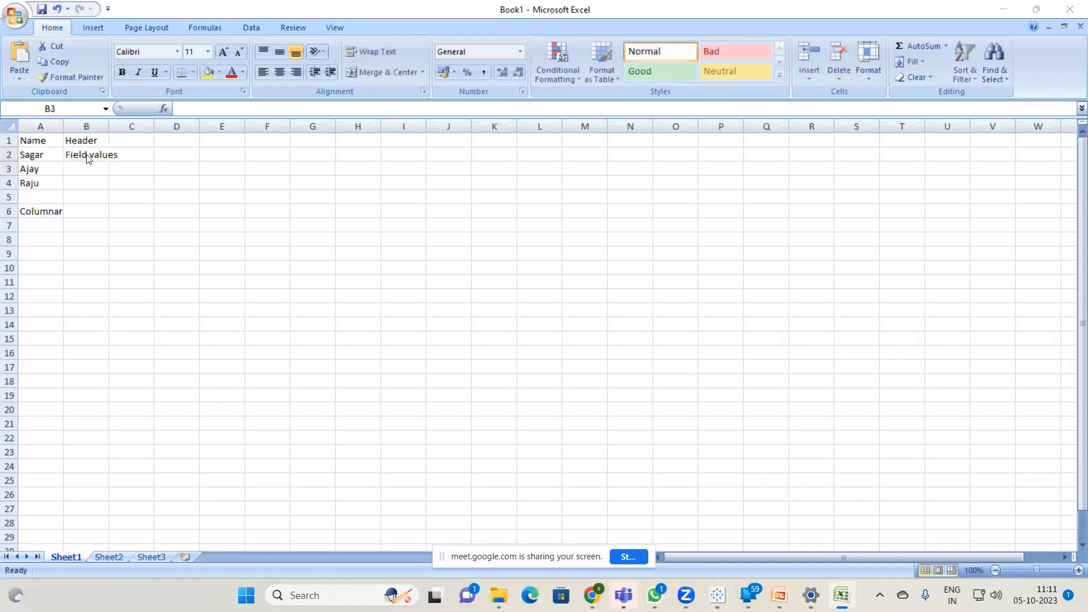
Step: In Tableau, place Customer Name on Rows and move it to Columns before returning to Excel
key("alt+Tab")
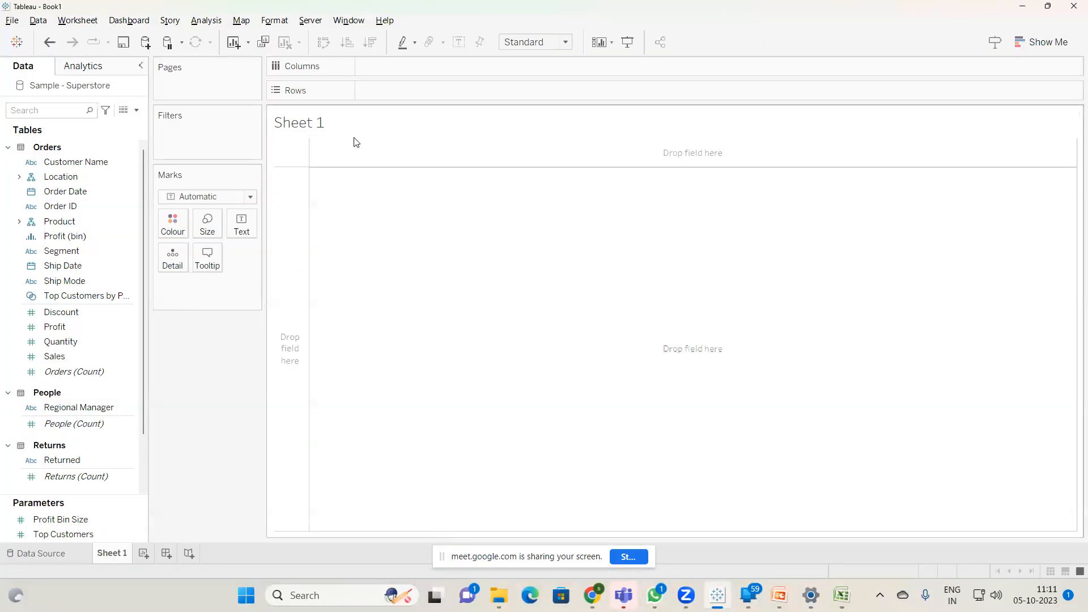
left_click_drag(75, 161, 400, 95)
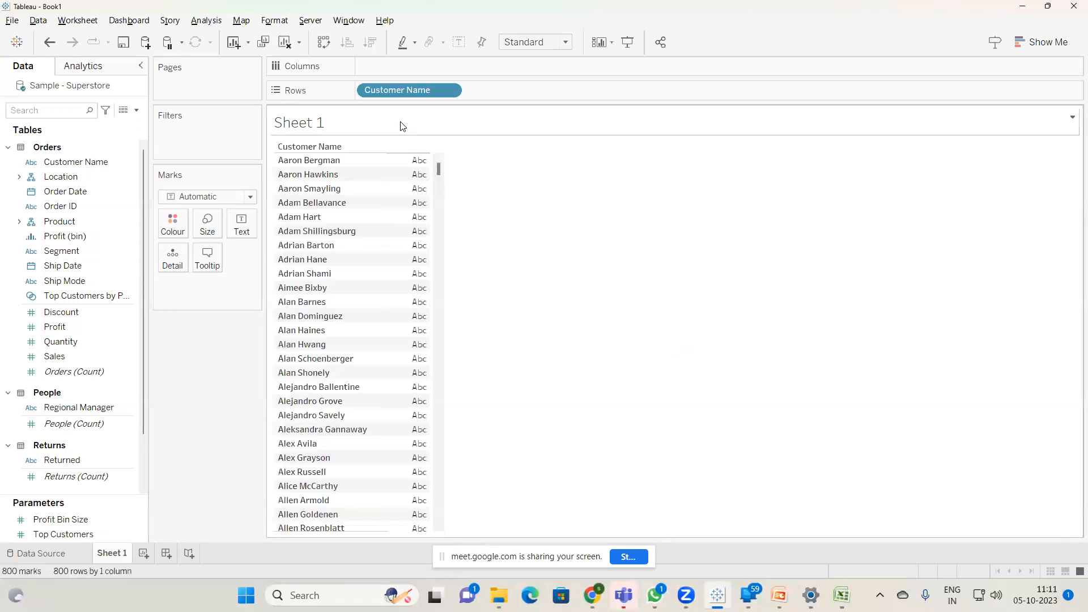
left_click_drag(387, 92, 403, 68)
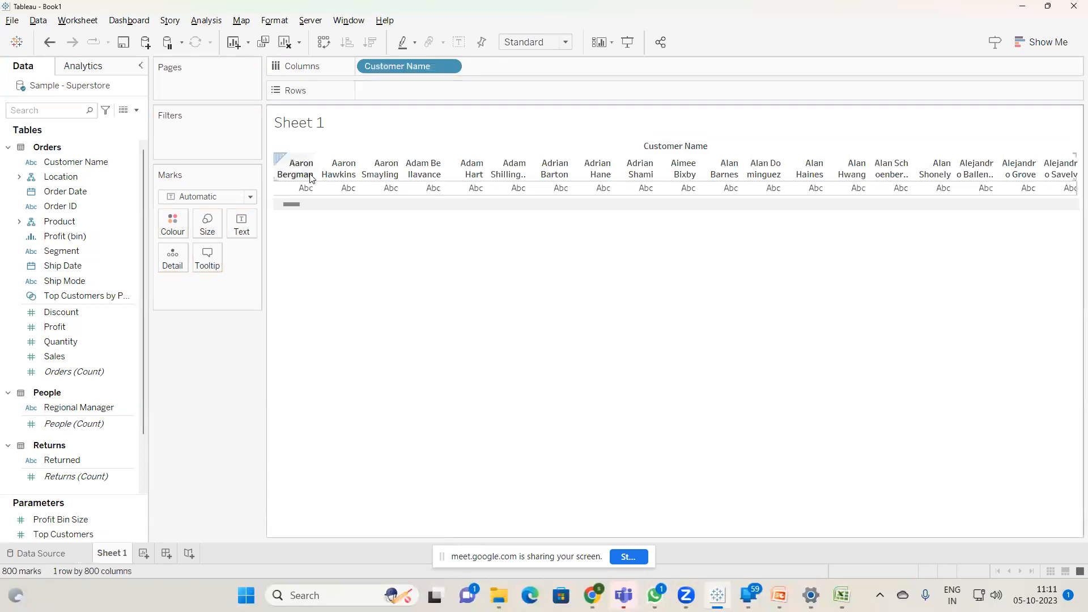
key("alt+Tab")
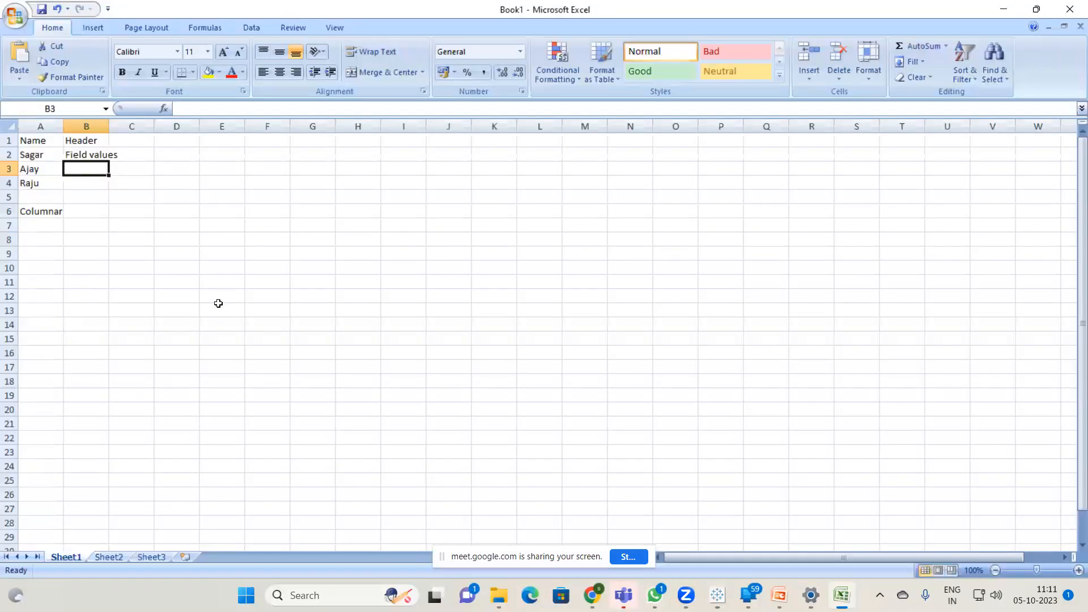
left_click_drag(34, 157, 40, 181)
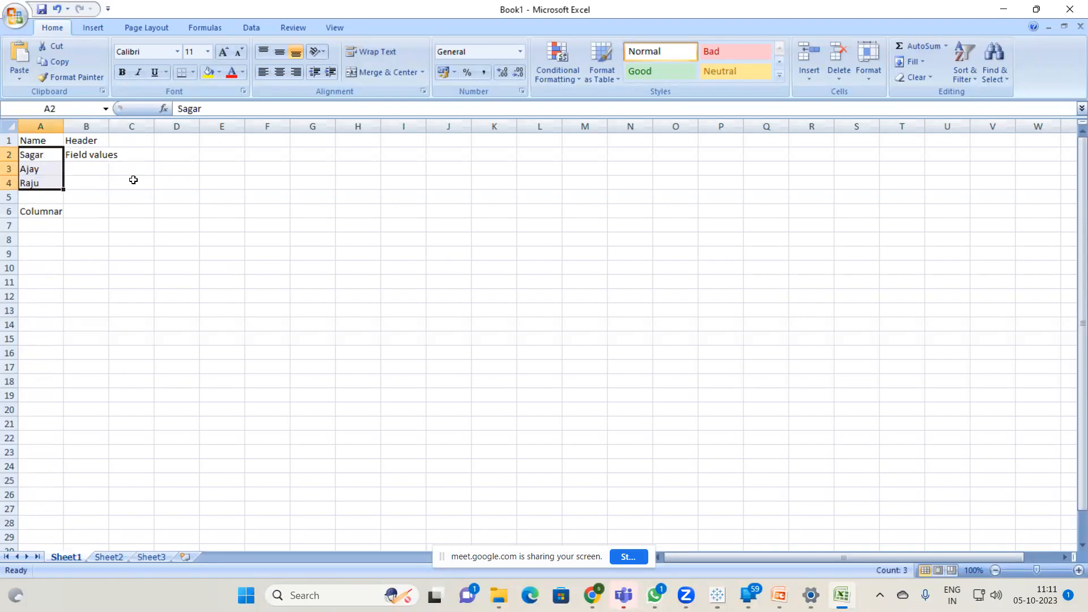
key("ctrl+c")
left_click(222, 142)
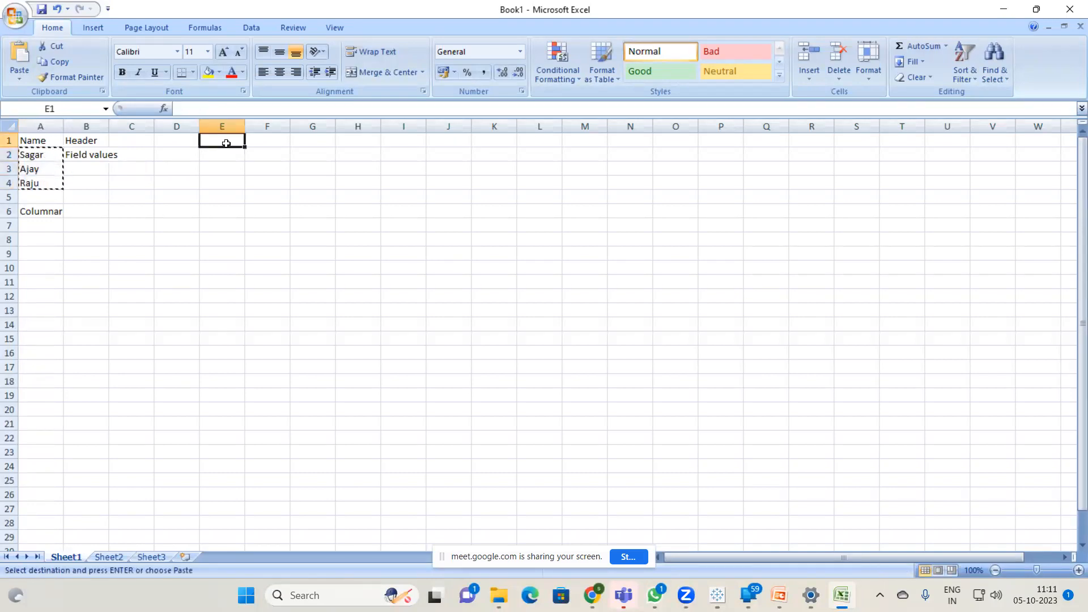
right_click(227, 147)
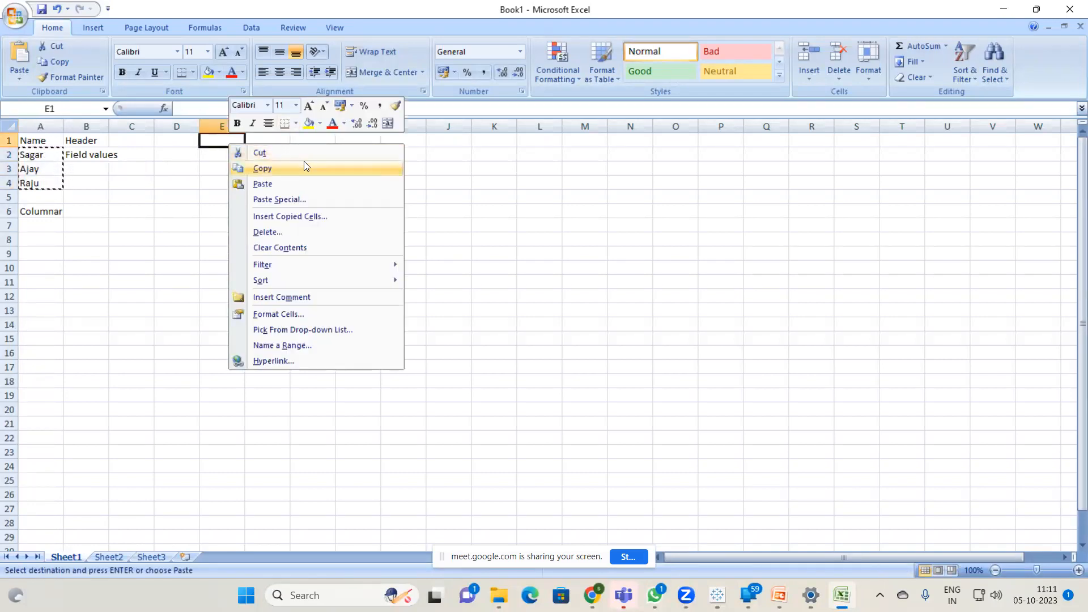
left_click(474, 159)
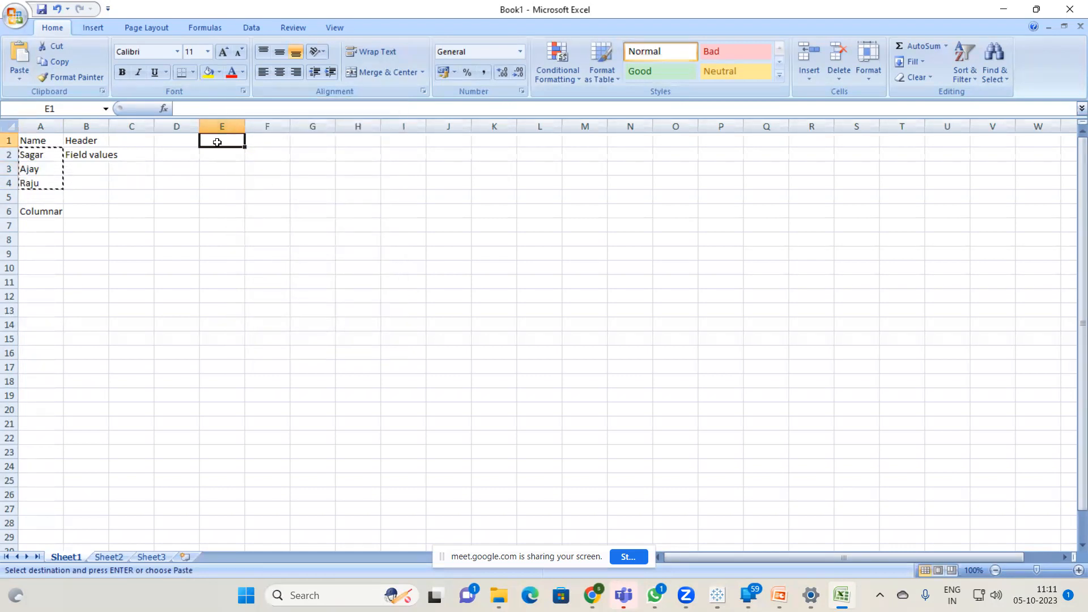
Step: Enter the three sample first names horizontally across cells E1, F1 and G1
type("sagar")
left_click(276, 136)
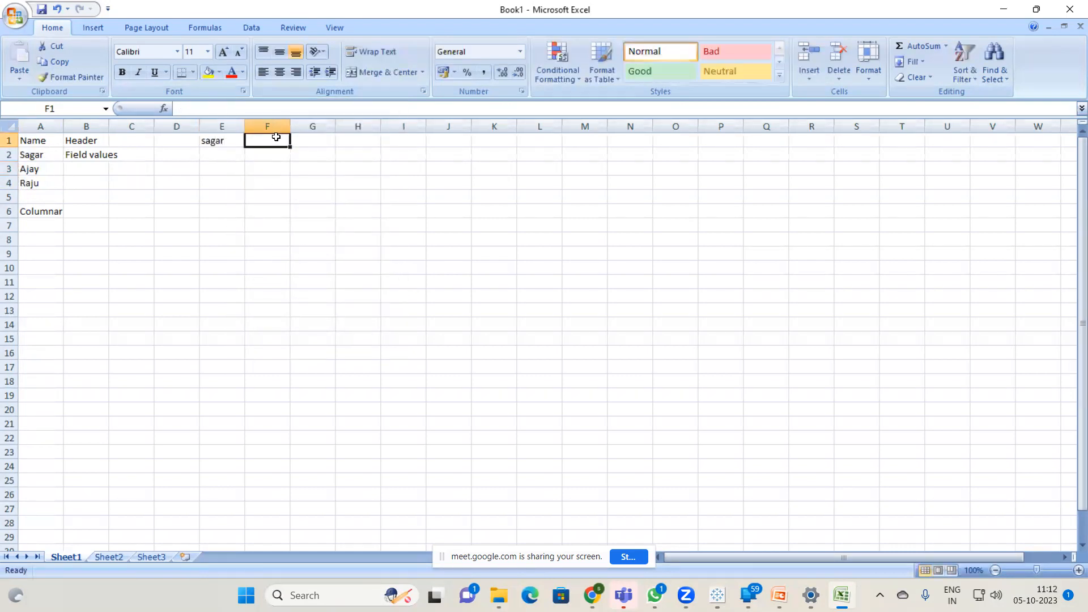
type("Ajay")
key("Return")
left_click(276, 137)
key("Right")
type("Raju")
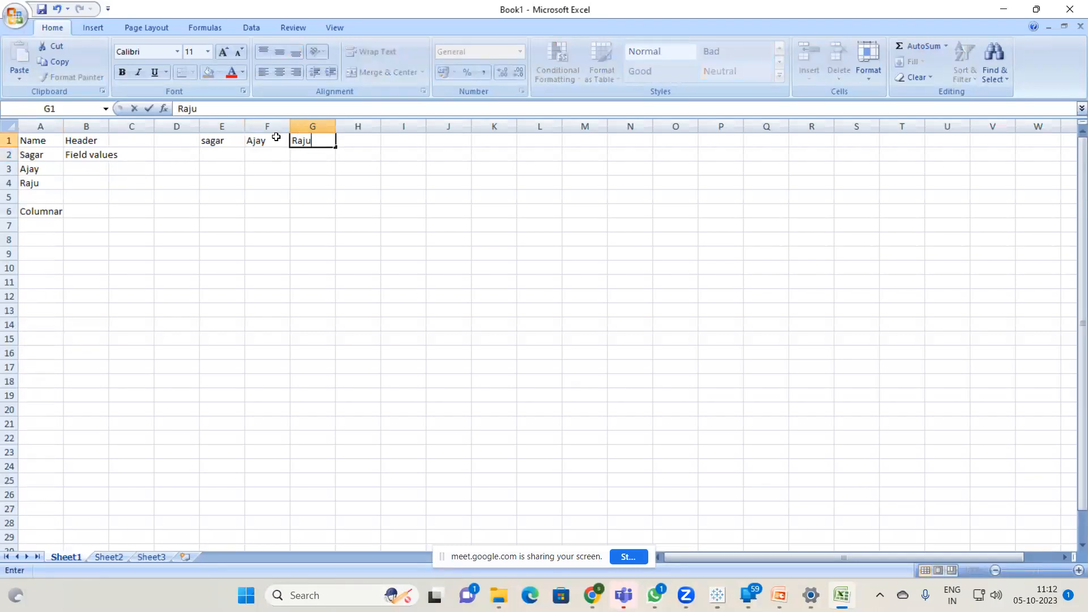
key("Return")
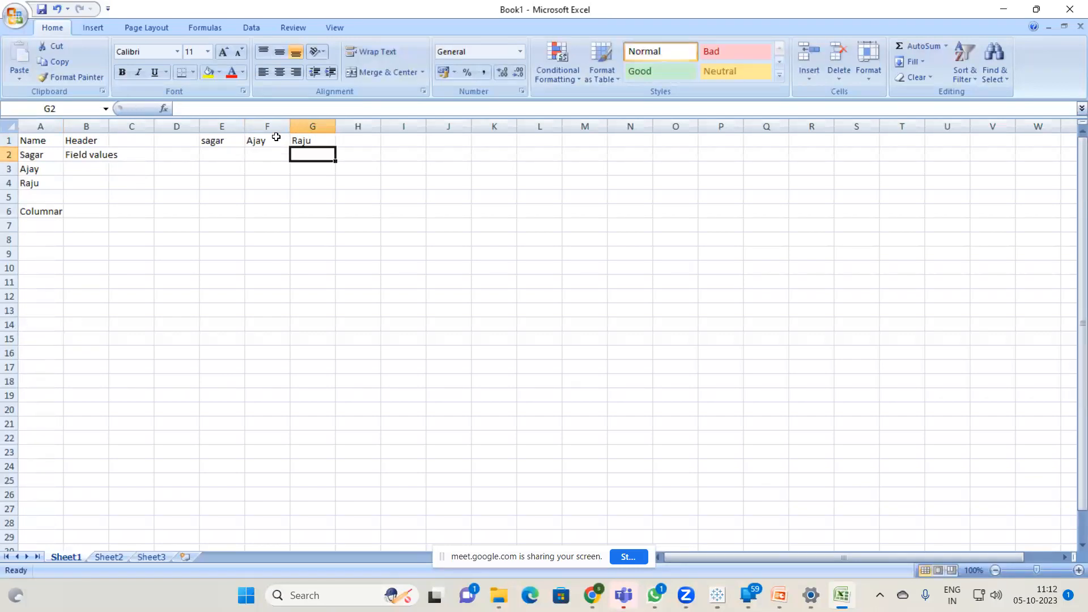
Step: Switch to the Google Meet call, admit the waiting participant and return to Tableau
key("alt+Tab")
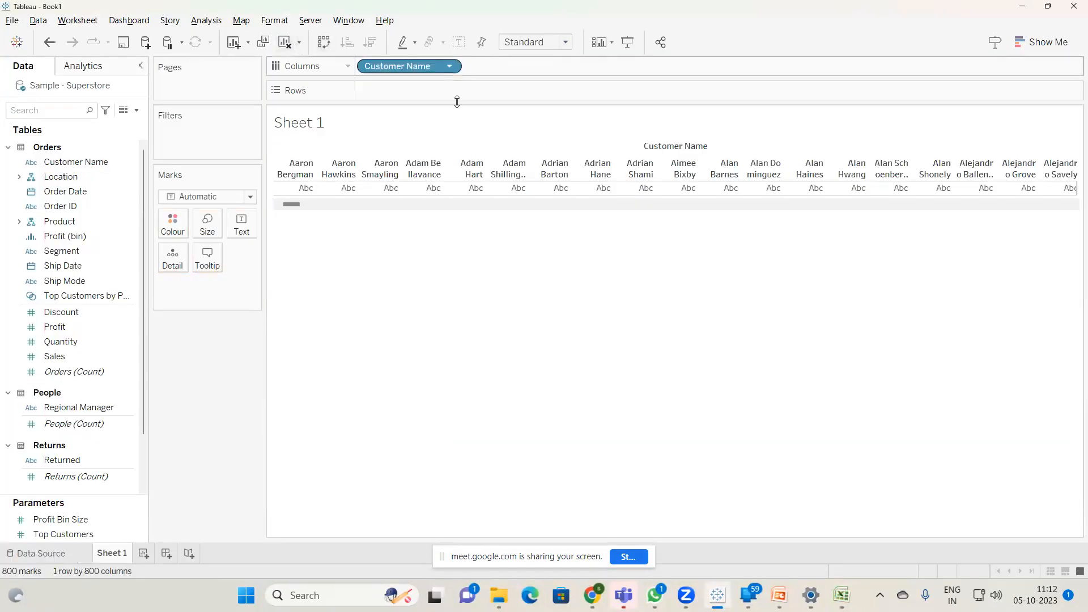
left_click(592, 595)
left_click(532, 528)
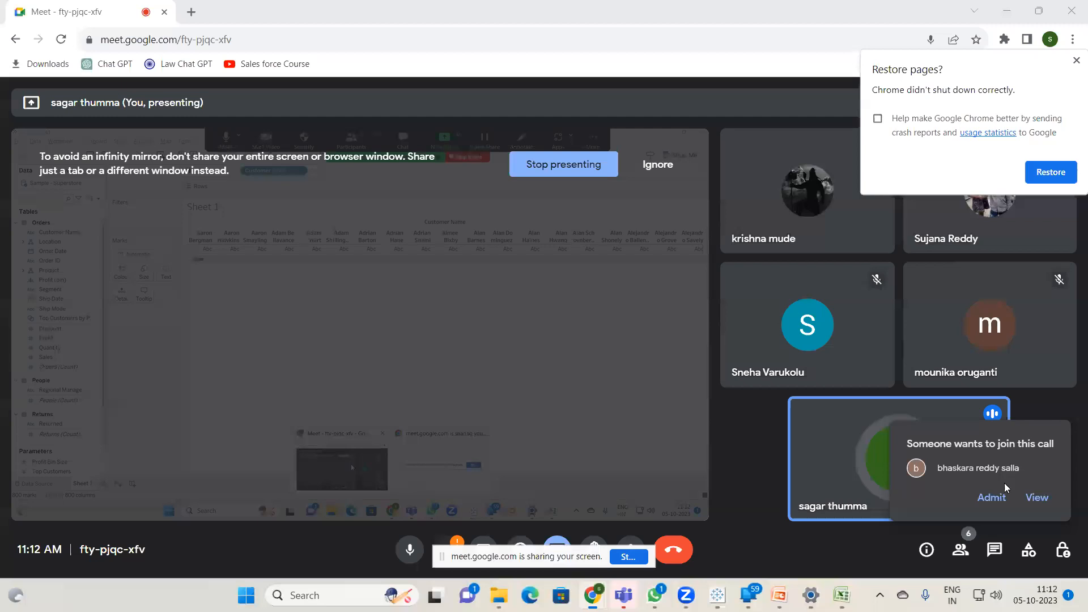
left_click(991, 497)
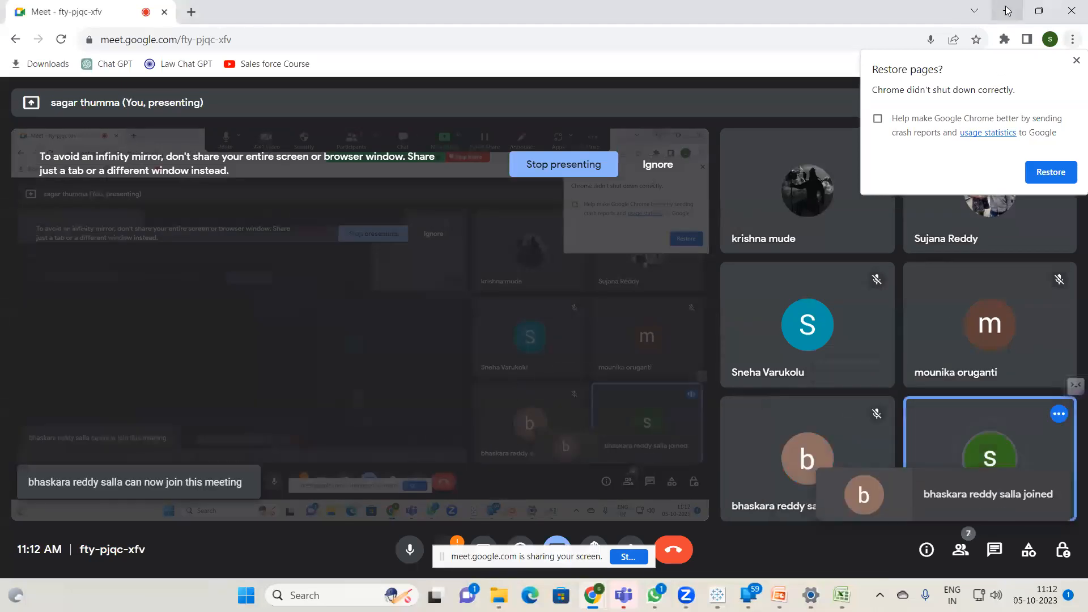
left_click(1007, 10)
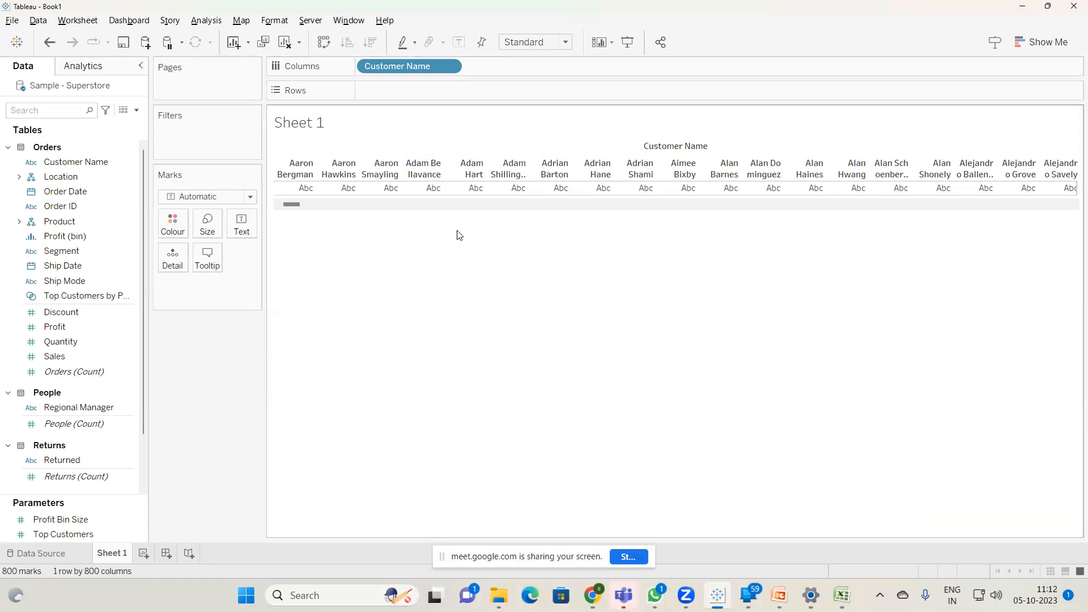
Step: Remove Customer Name from Columns, find the Sub-Category field with the search term "sub" and place it on Rows
left_click_drag(453, 66, 138, 408)
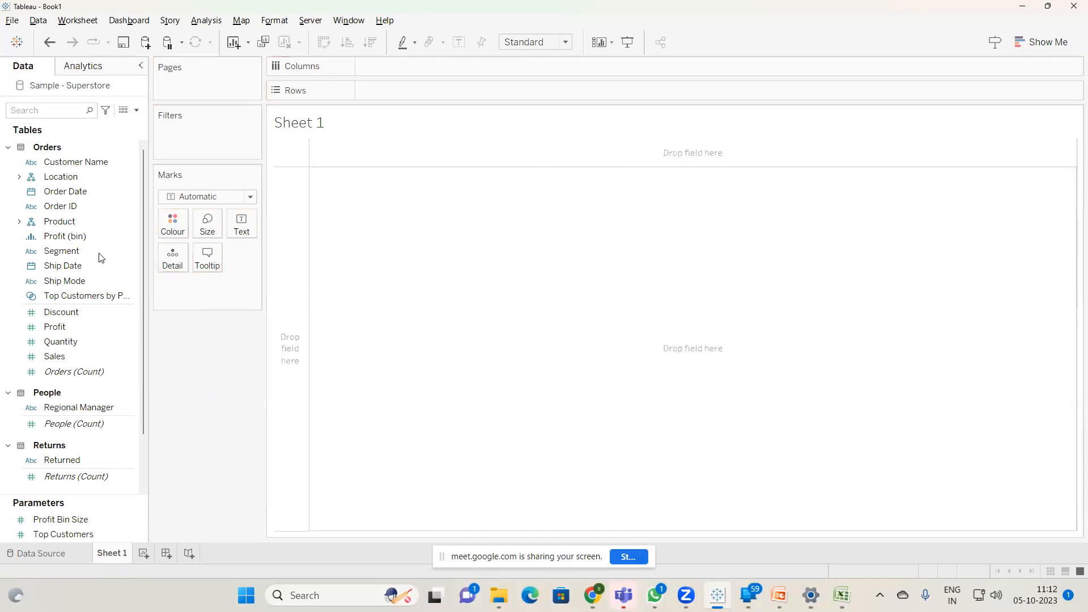
left_click(55, 109)
type("pro")
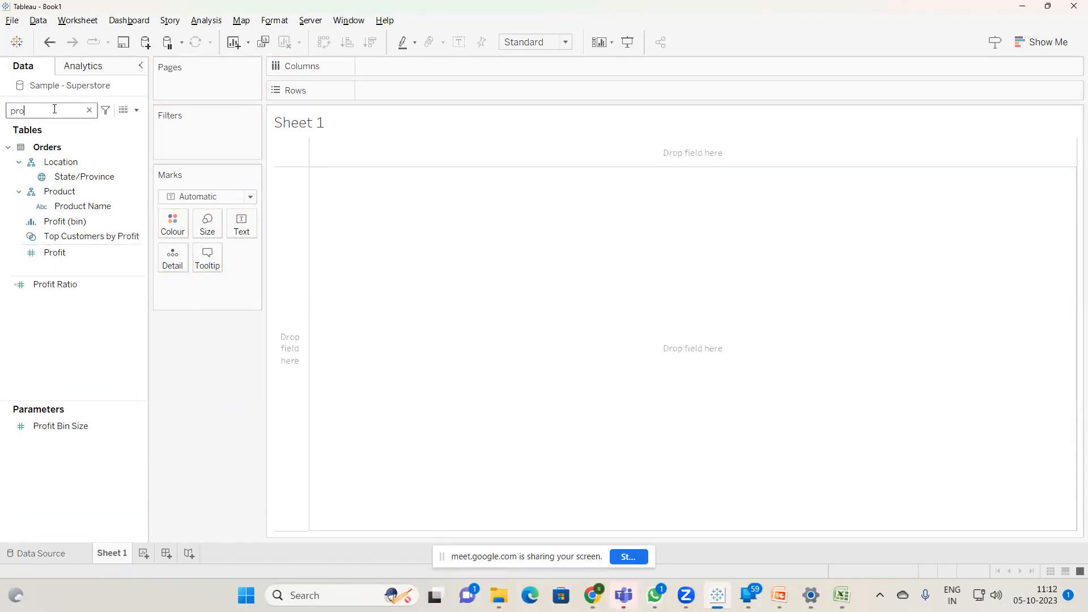
key("BackSpace")
key("BackSpace")
key("BackSpace")
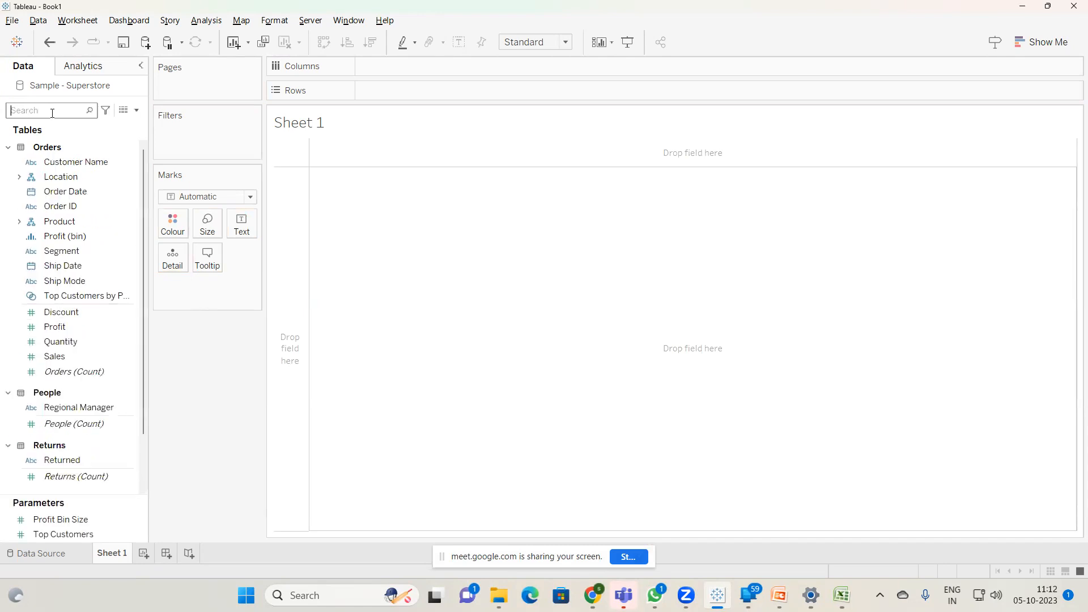
type("sub")
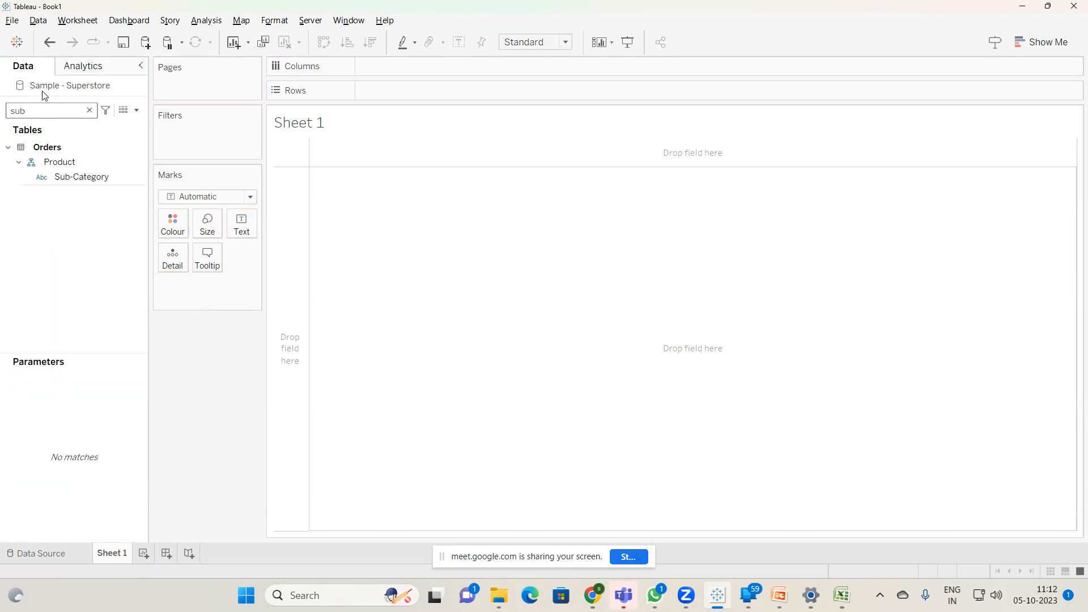
left_click_drag(91, 176, 401, 94)
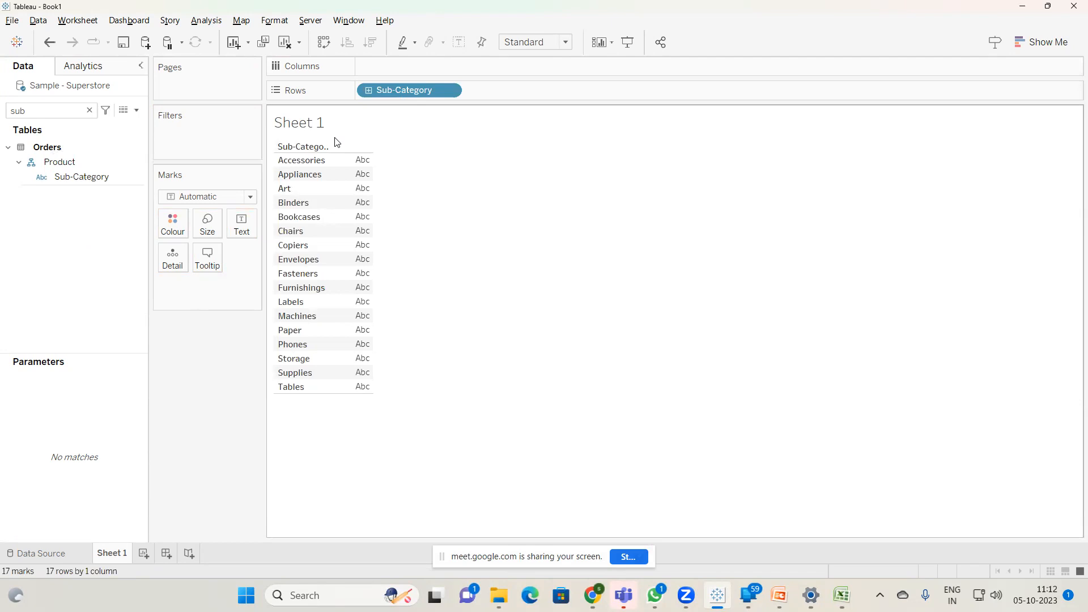
Step: Find the Sales field with the search term "sa" and place it on Columns as a sum
left_click(68, 108)
key("BackSpace")
key("BackSpace")
type("a")
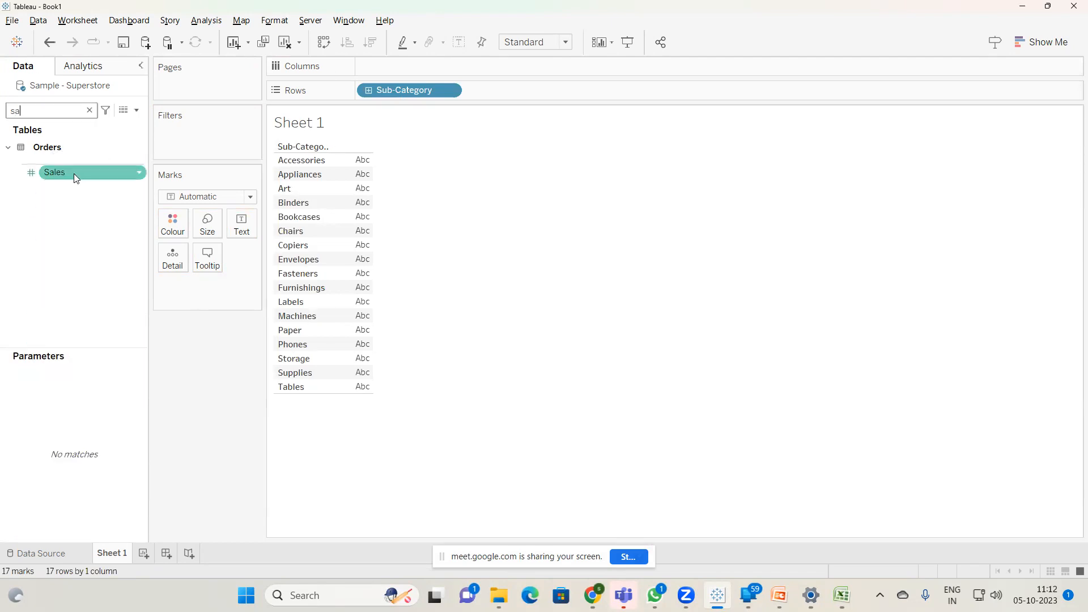
left_click_drag(72, 173, 448, 62)
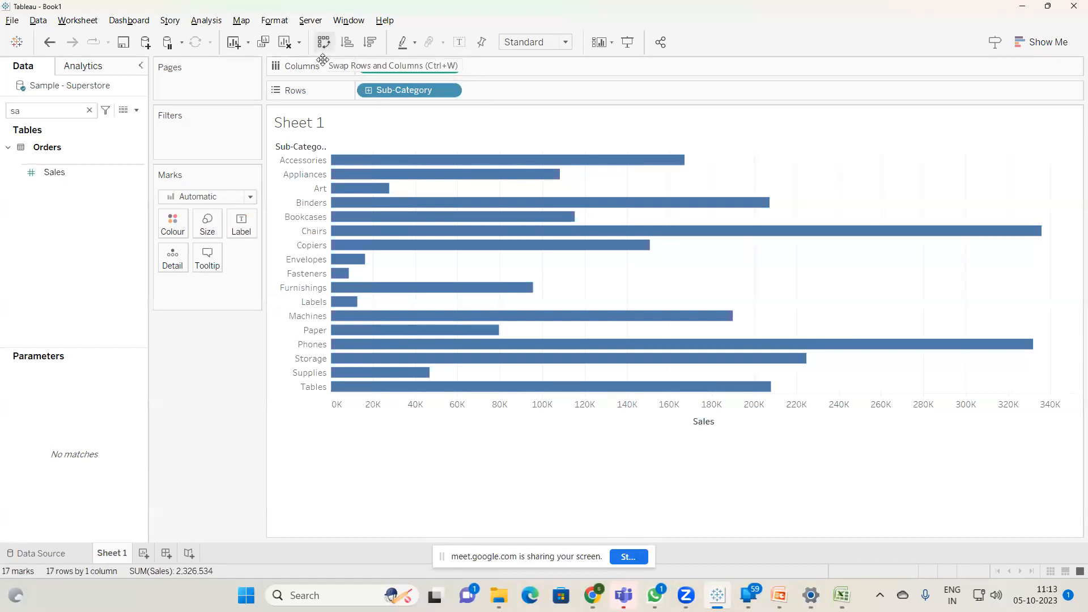
Step: Move Sales to Rows and Sub-Category to Columns, and rename the sheet Vertical Bar Chart
left_click_drag(395, 65, 528, 88)
left_click_drag(408, 89, 420, 69)
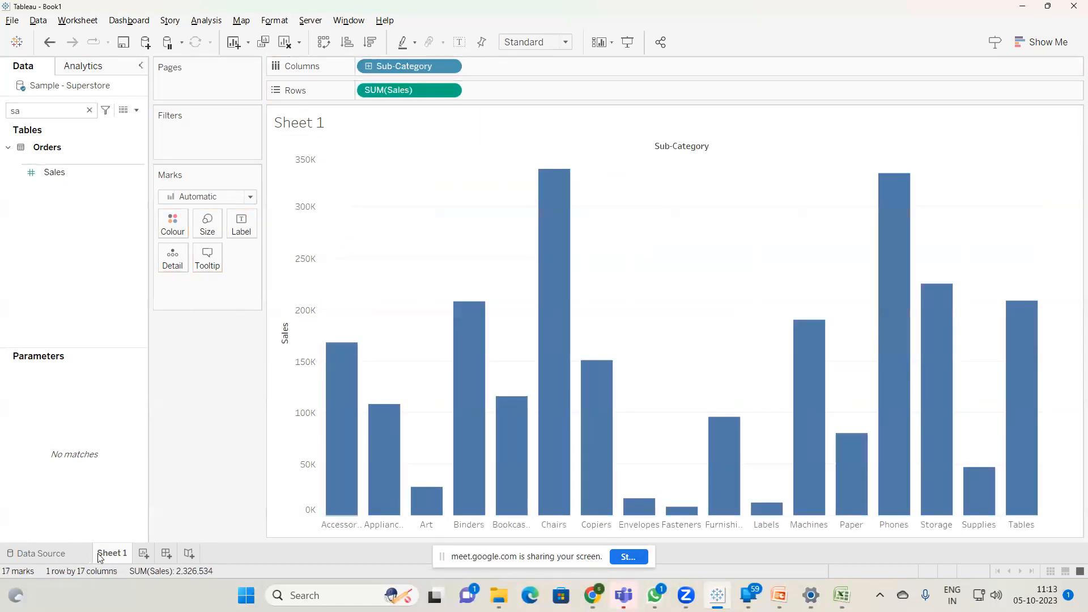
type("Vertical B")
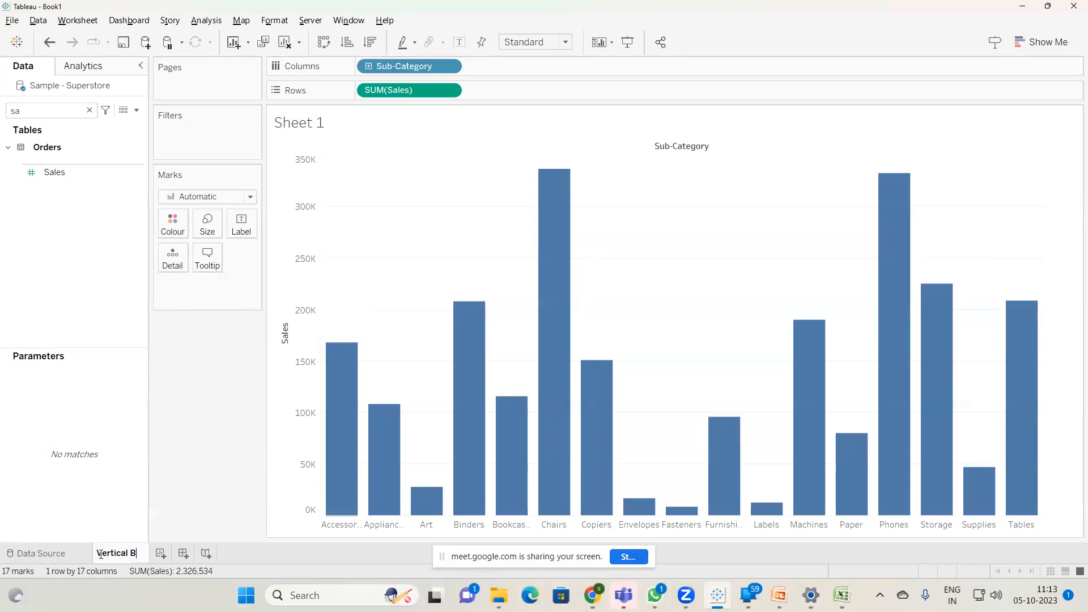
type("ar Chart")
key("Return")
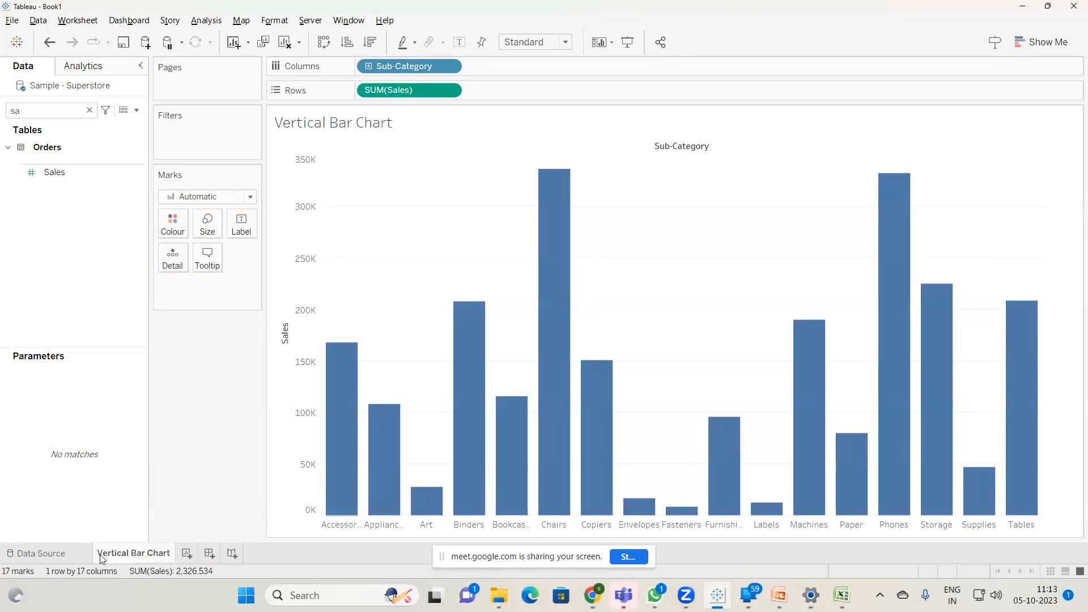
Step: Duplicate the Vertical Bar Chart sheet and rename the copy Horizontal Bar Chart
mouse_move(134, 560)
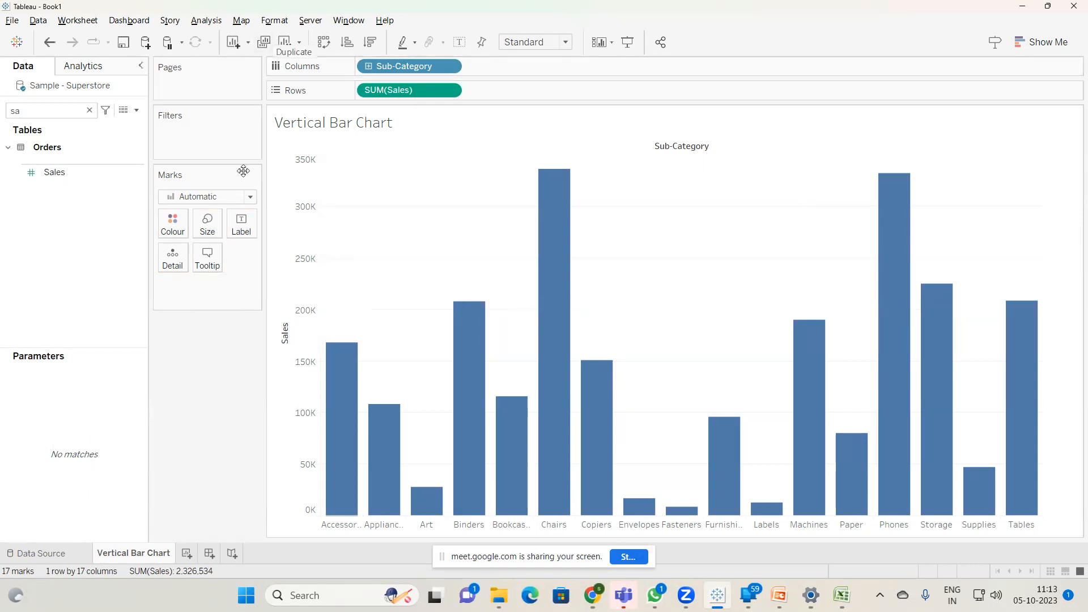
right_click(136, 558)
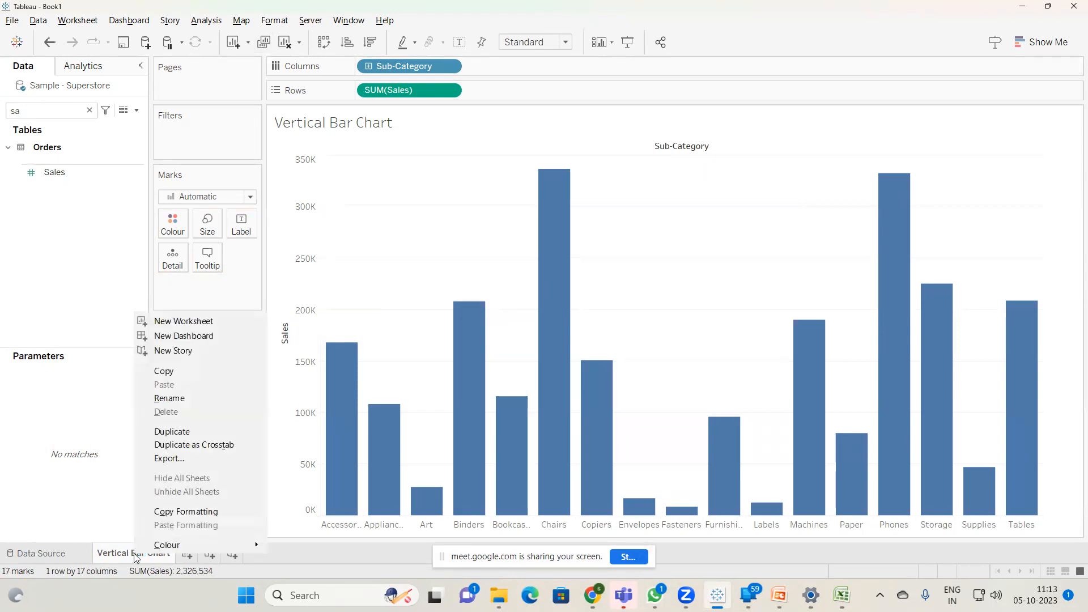
left_click(175, 434)
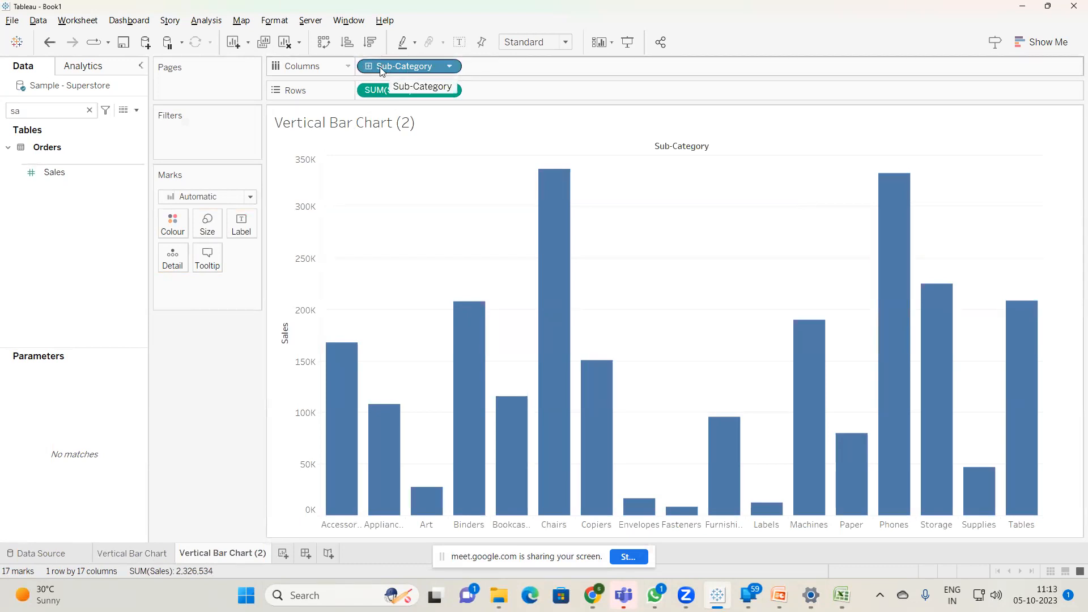
double_click(220, 554)
type("Horizon")
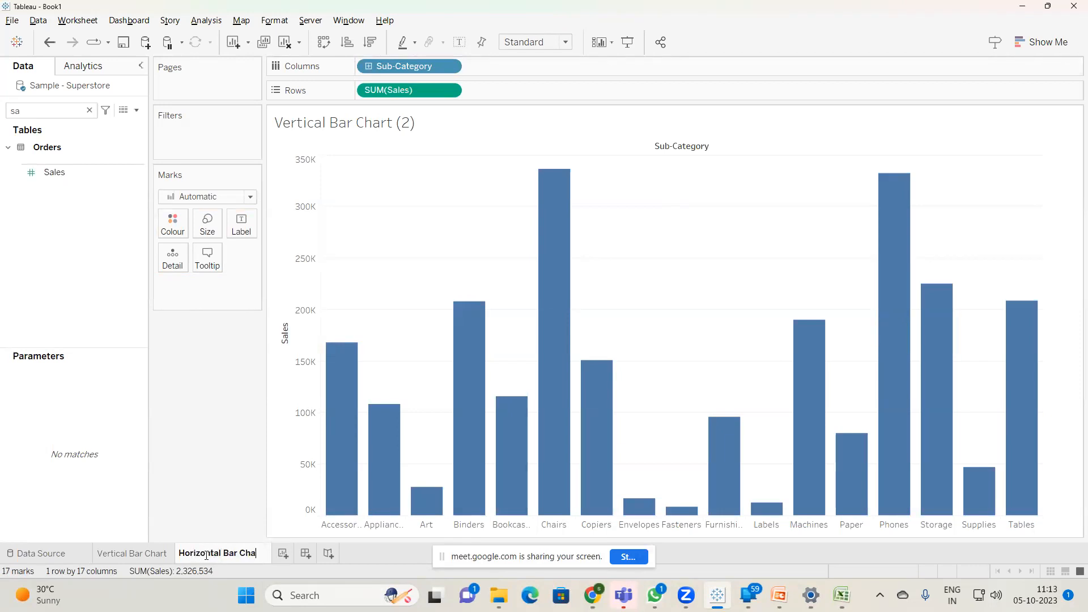
key("Return")
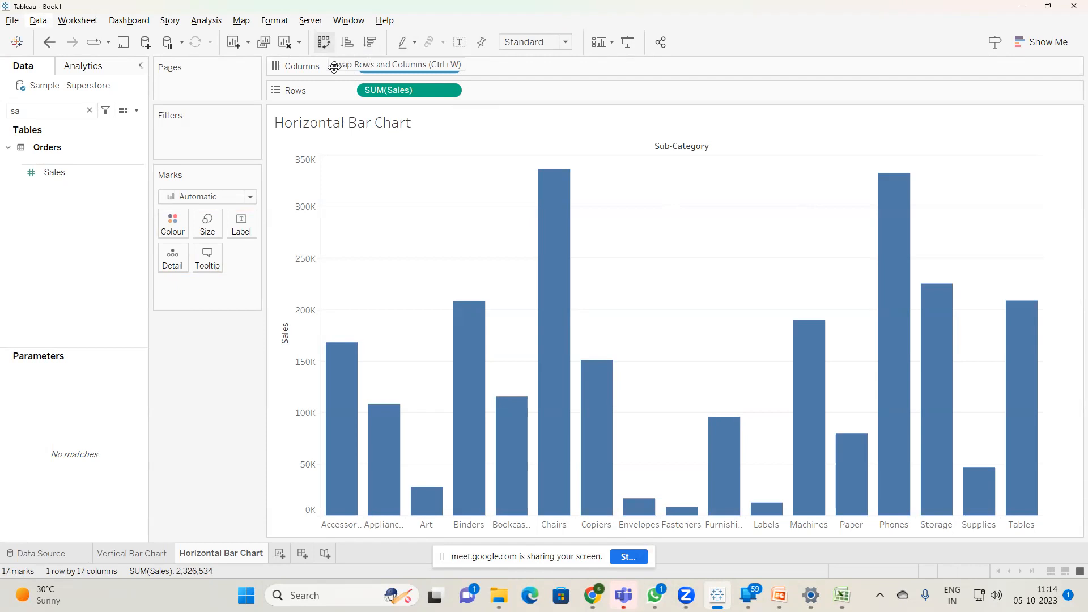
Step: Swap rows and columns on the Horizontal Bar Chart sheet and widen the Sub-Category header column
key("ctrl+w")
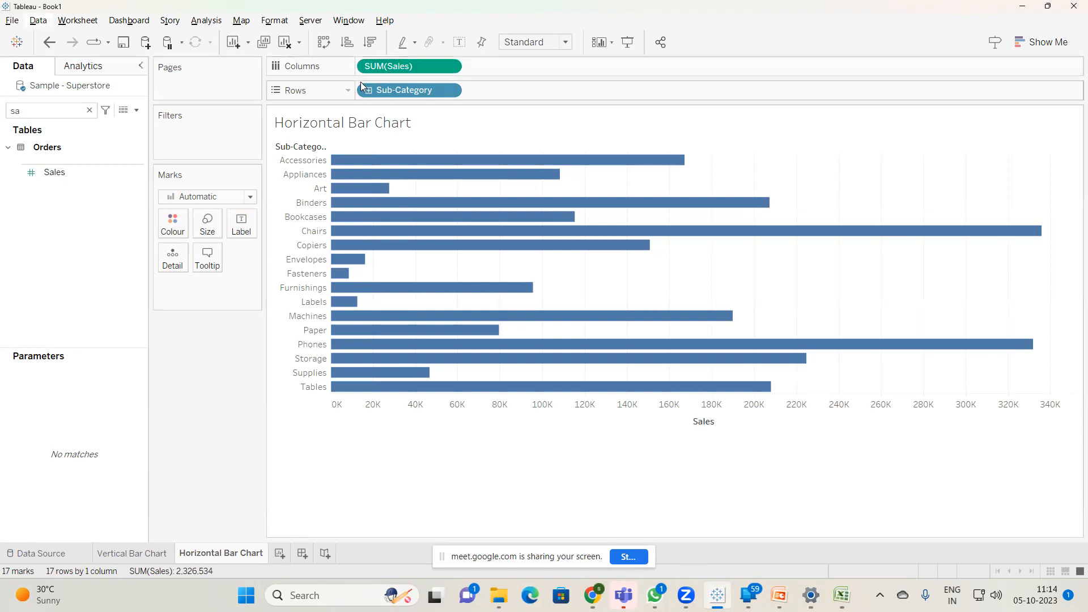
mouse_move(384, 165)
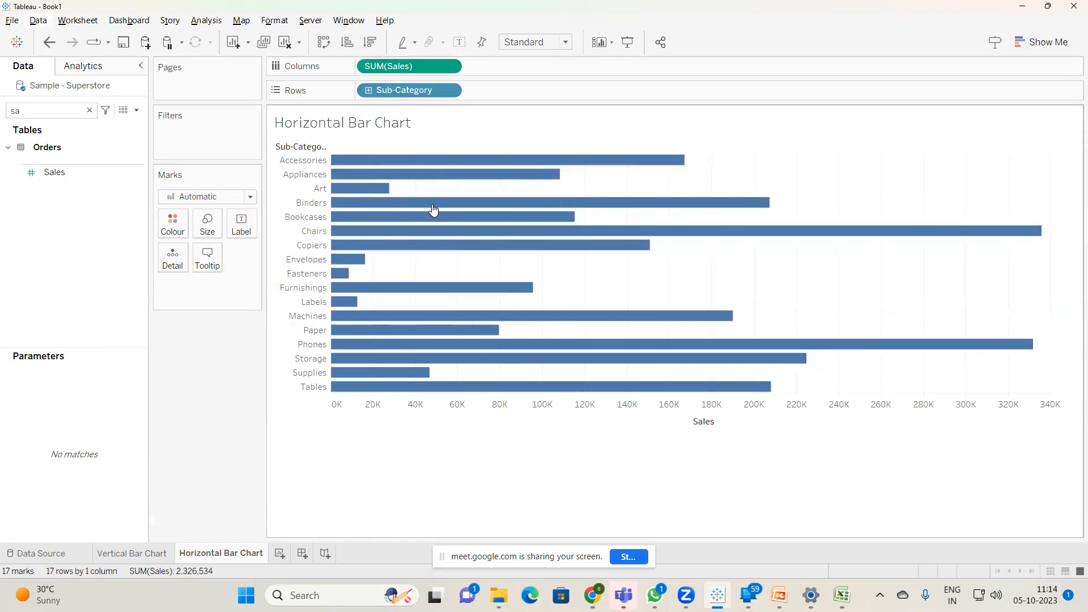
mouse_move(335, 261)
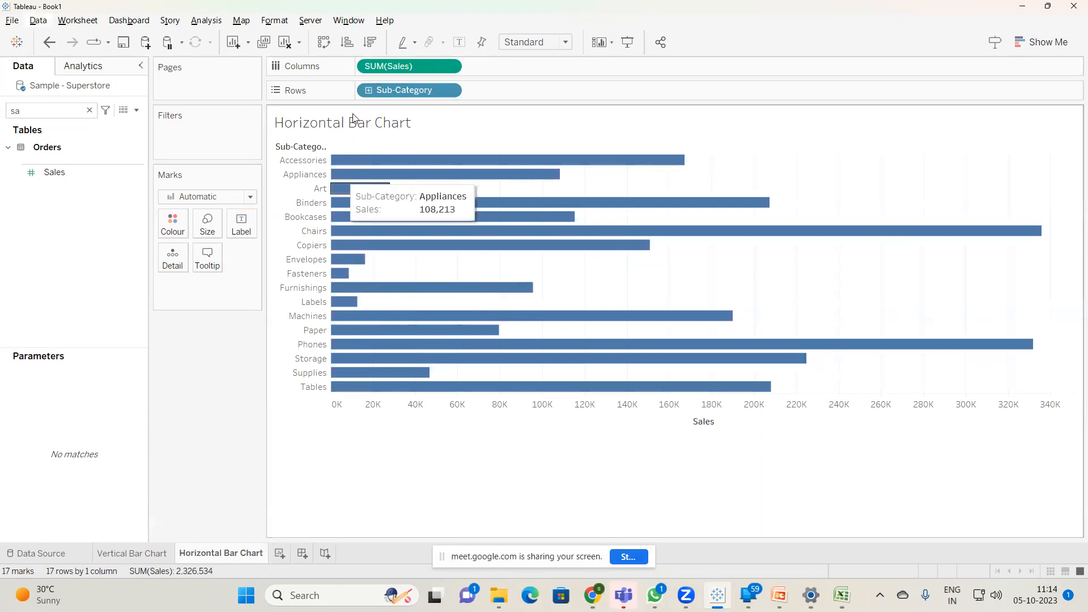
left_click_drag(329, 219, 358, 219)
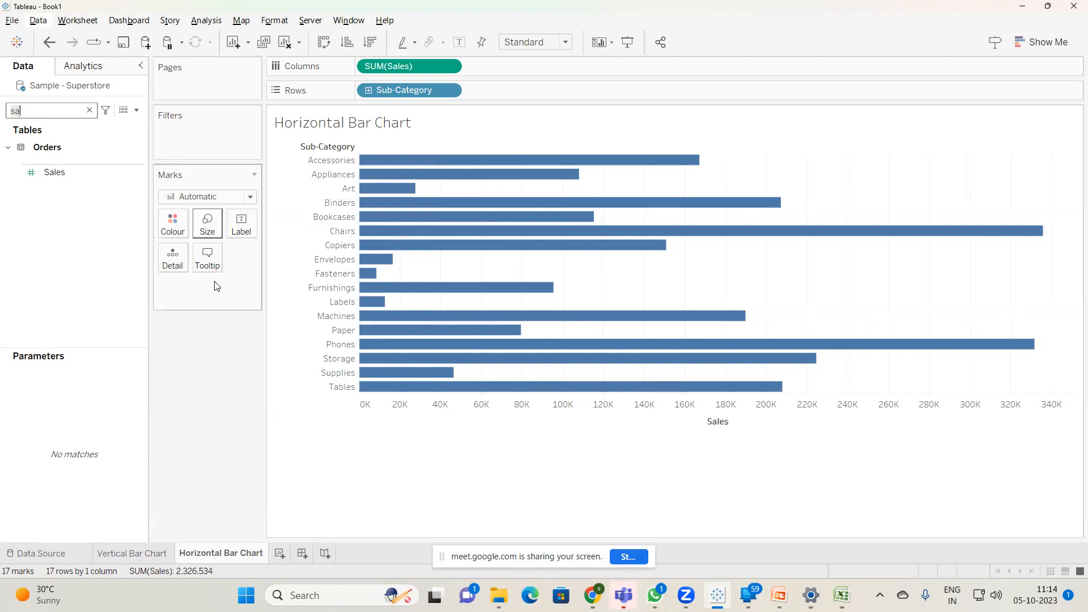
Step: Switch to the Google Meet call, admit all waiting participants and return to Tableau
mouse_move(592, 595)
left_click(486, 533)
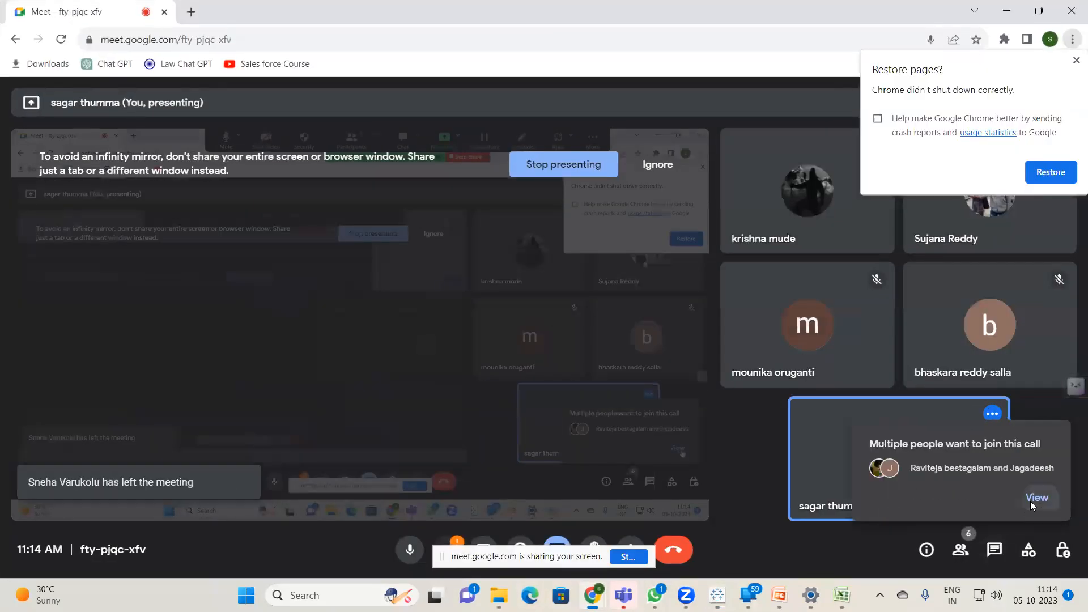
left_click(1032, 500)
left_click(1024, 285)
left_click(625, 366)
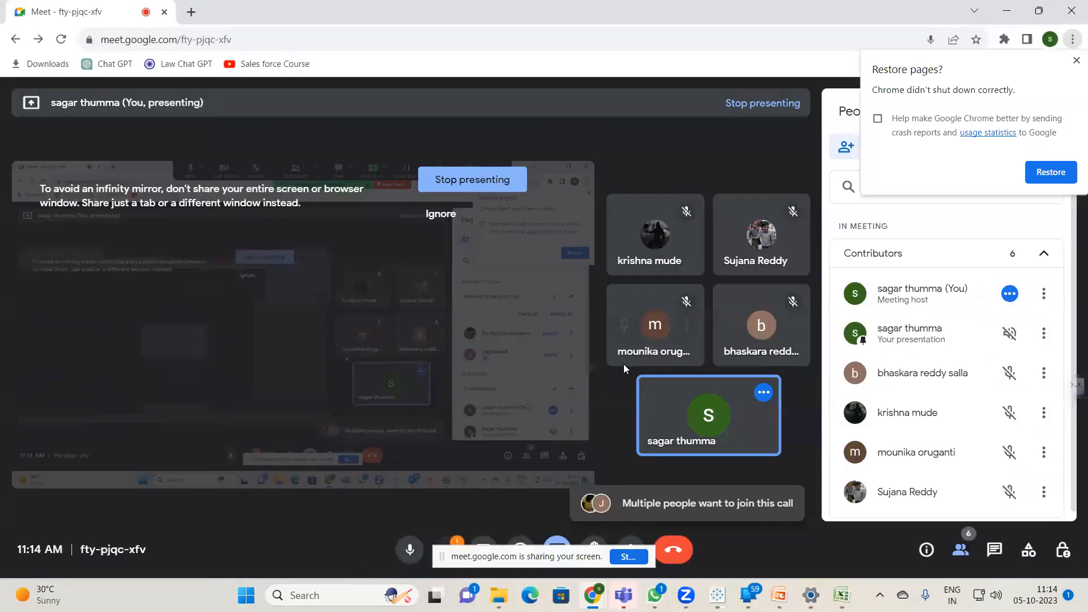
key("alt+Tab")
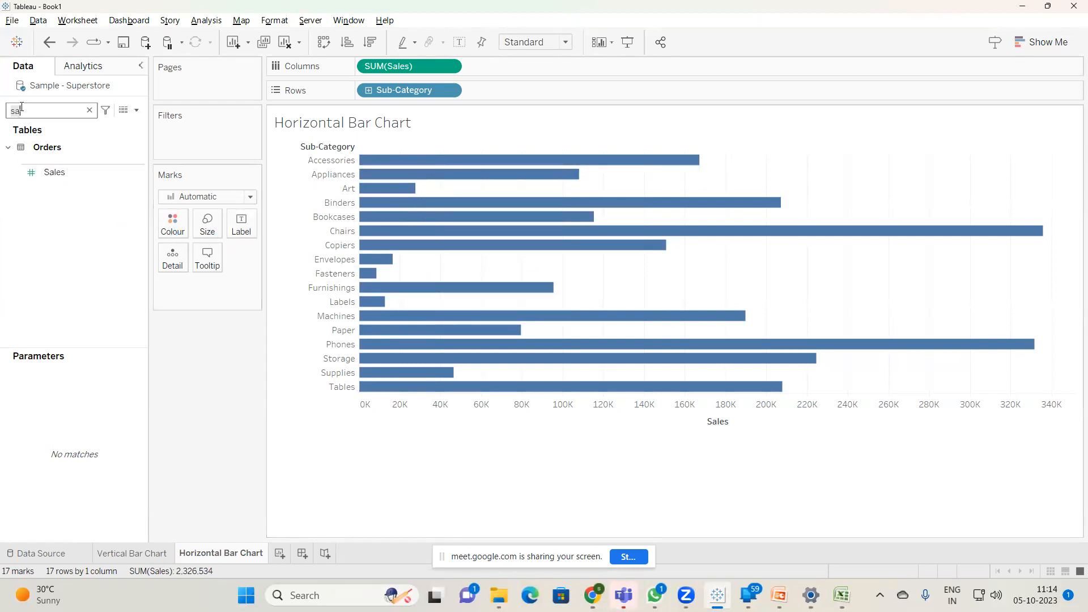
Step: Find Sub-Category with the search term "sub", colour the bars by it and widen the row header column further
key("BackSpace")
key("BackSpace")
type("sub")
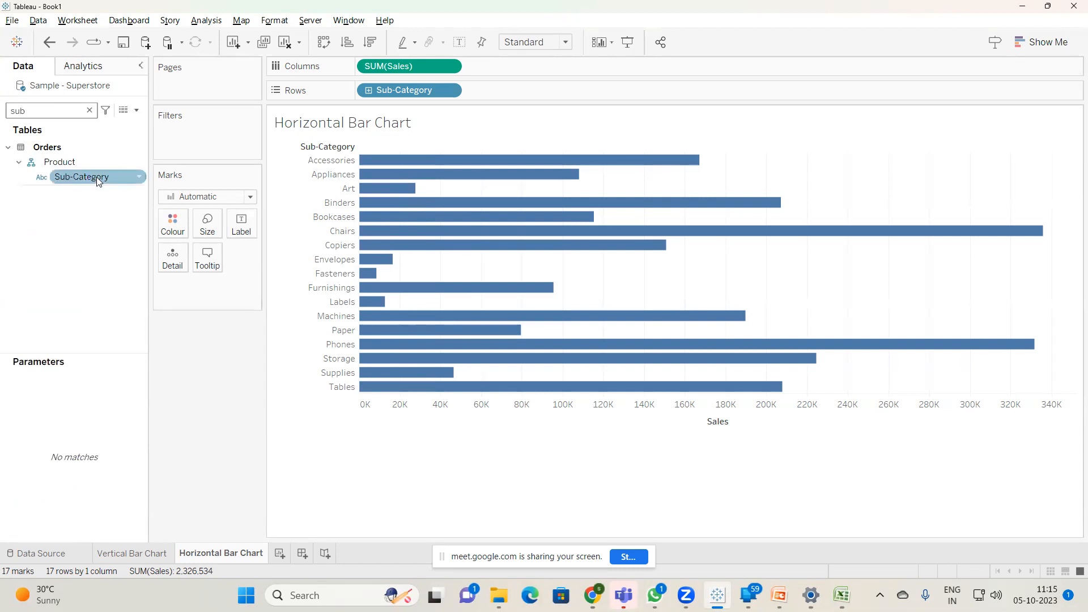
left_click_drag(96, 177, 176, 237)
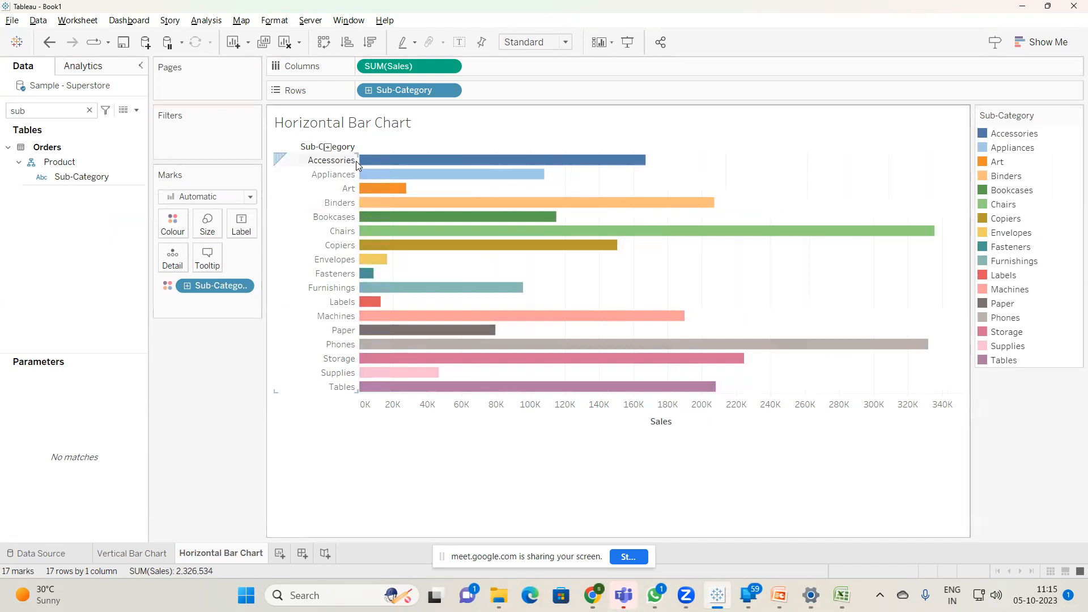
left_click_drag(356, 161, 380, 160)
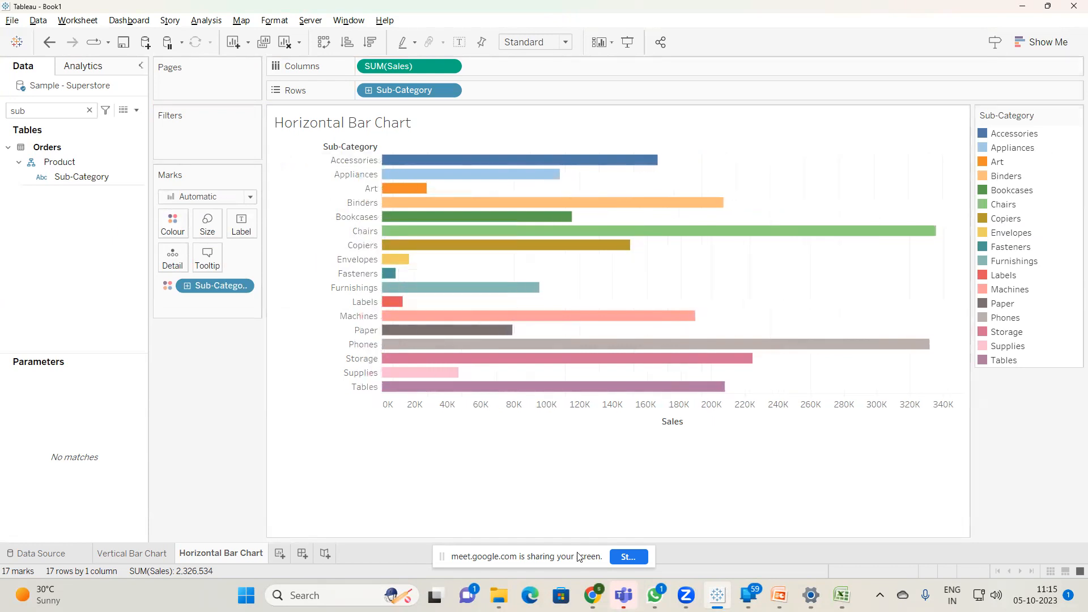
Step: Go back to the Google Meet call, admit the two newly waiting participants together and return to Tableau
mouse_move(592, 595)
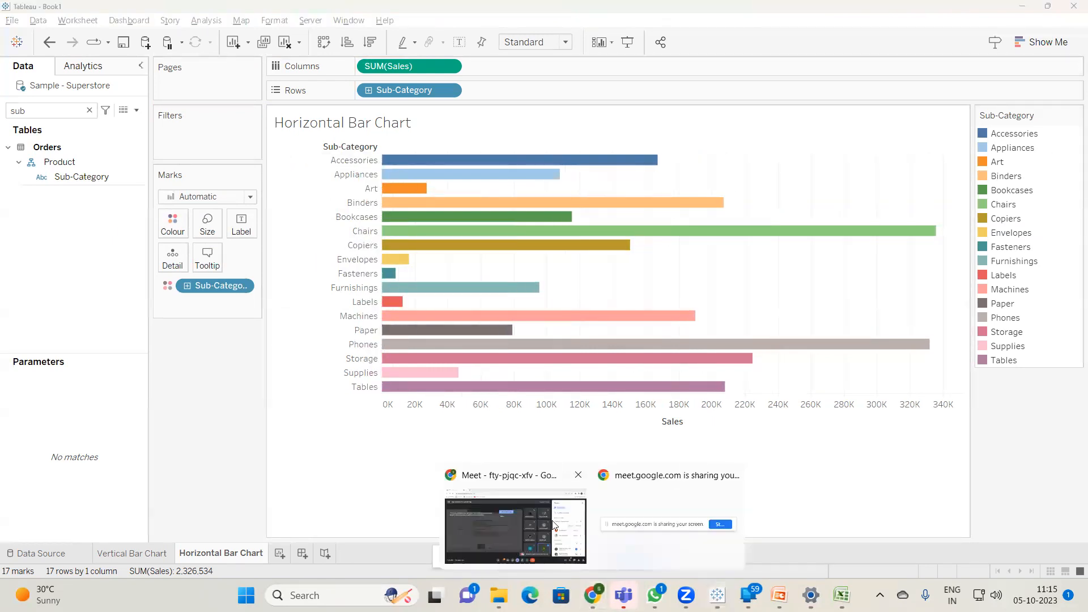
left_click(513, 545)
left_click(1026, 286)
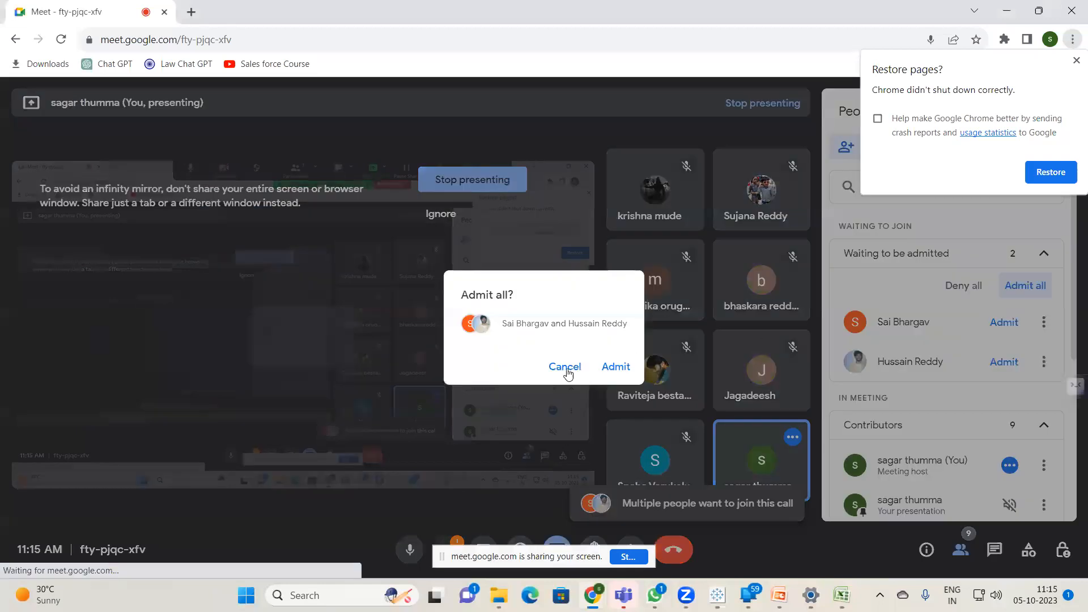
left_click(620, 366)
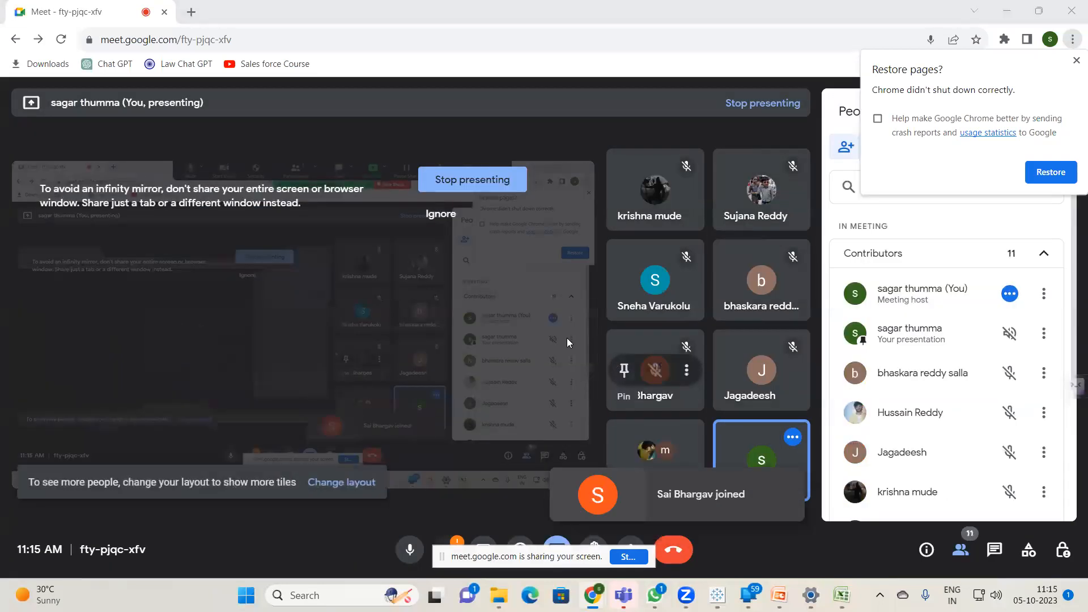
key("alt+Tab")
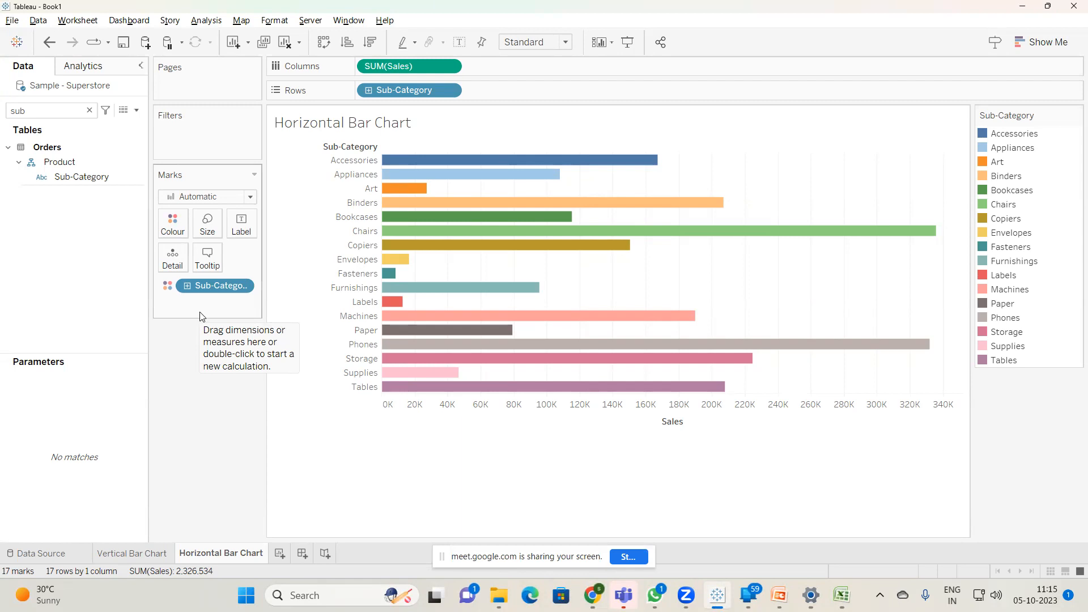
Step: Create a new worksheet, find the Region field with the search term "reg" and place it on Rows
left_click(284, 553)
left_click(60, 111)
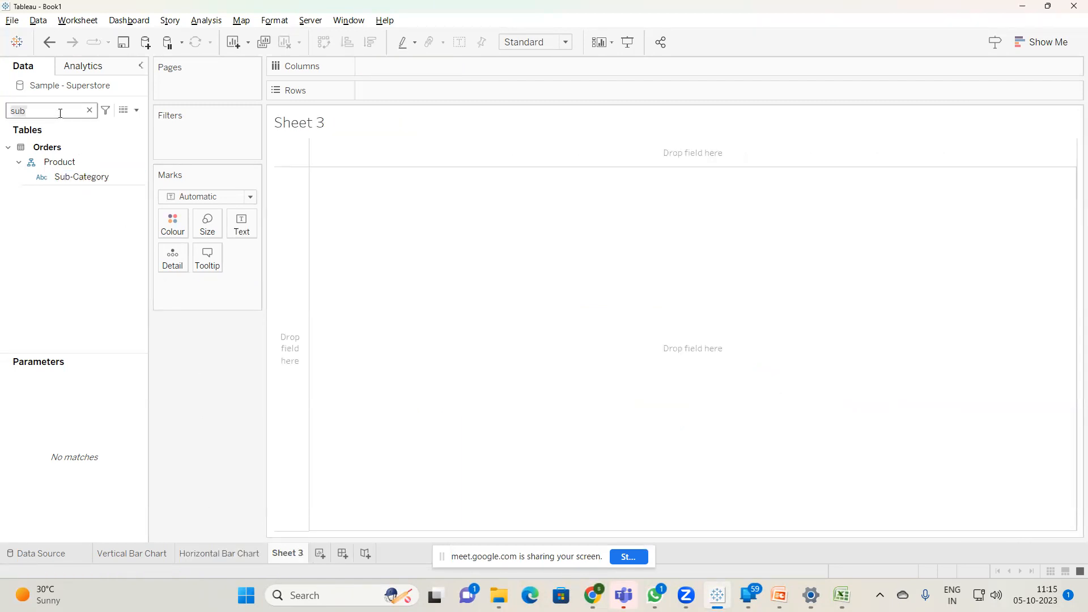
key("BackSpace")
key("BackSpace")
key("BackSpace")
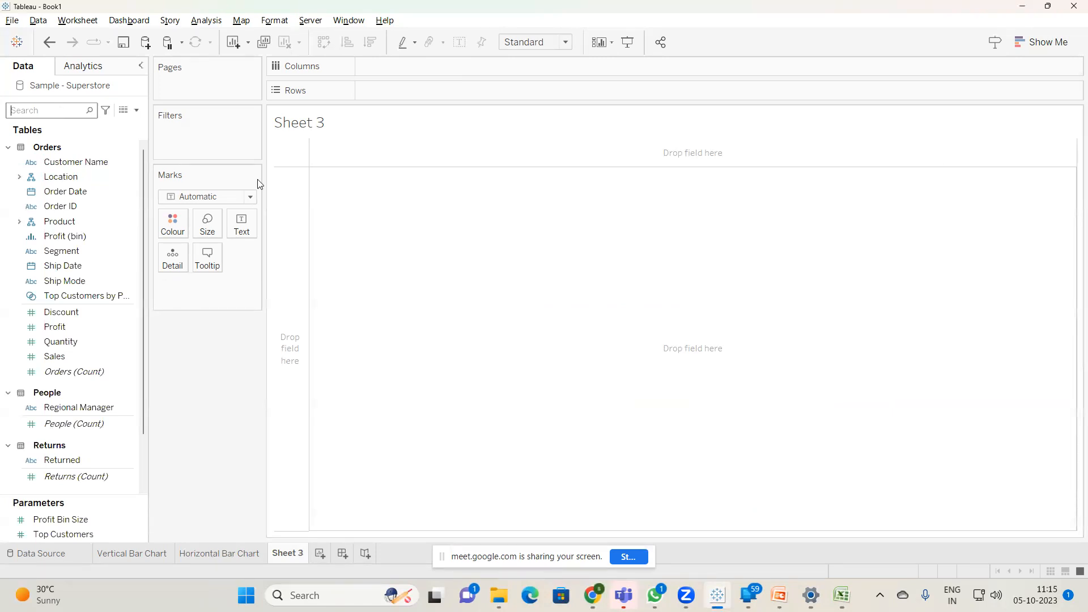
scroll(67, 223, "down", 1)
scroll(62, 222, "up", 1)
type("reg")
left_click_drag(68, 191, 393, 90)
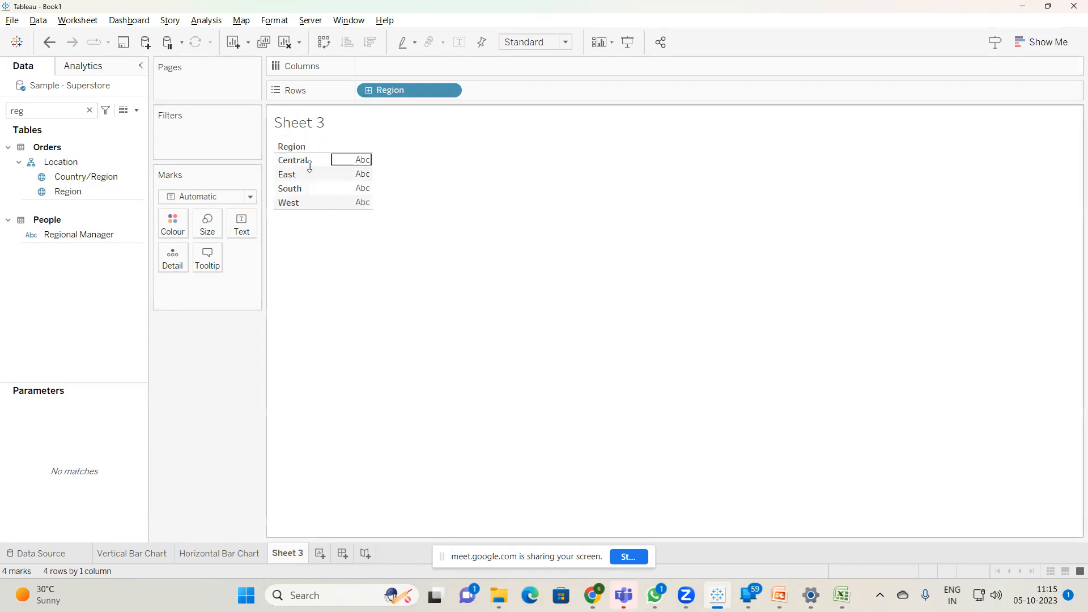
Step: Find Sales with the search term "sa", place it on Columns beside Region on Rows, and open the Show Me chart types
left_click(62, 109)
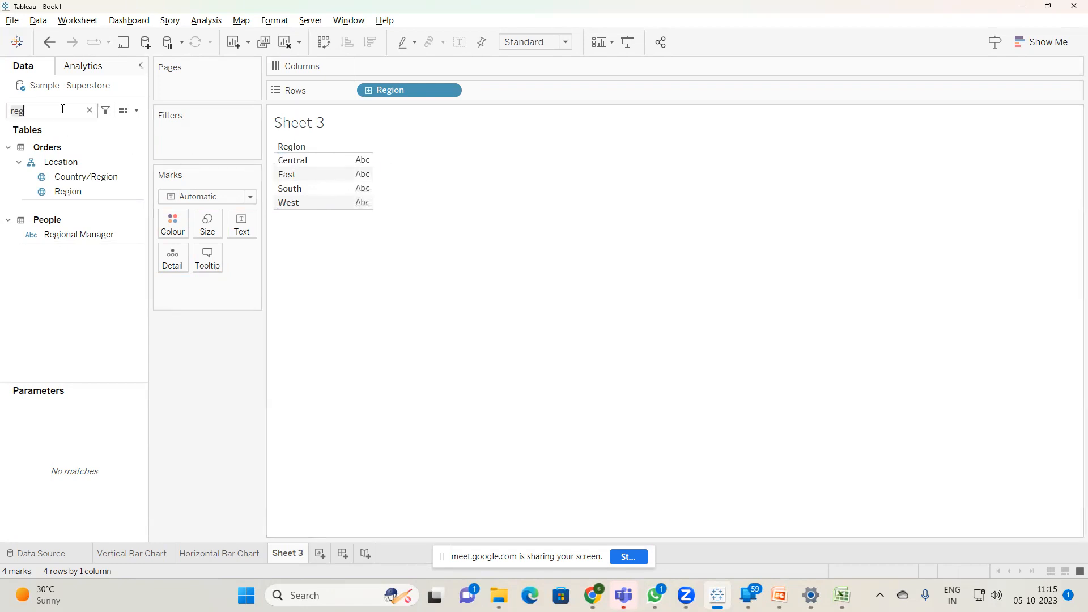
key("BackSpace")
key("BackSpace")
key("BackSpace")
type("sa")
left_click_drag(70, 172, 406, 63)
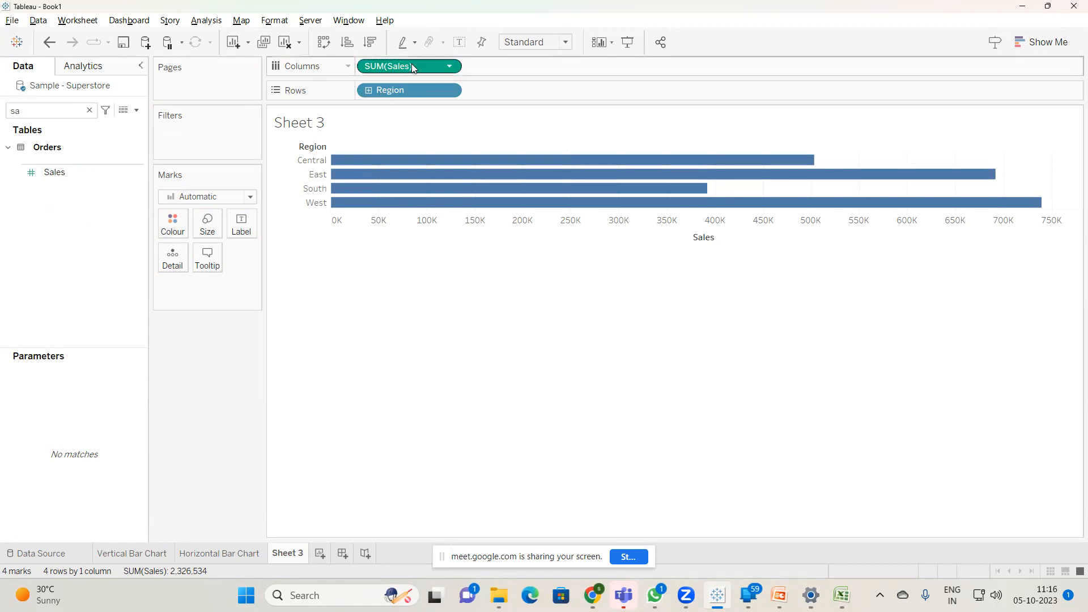
left_click(1040, 45)
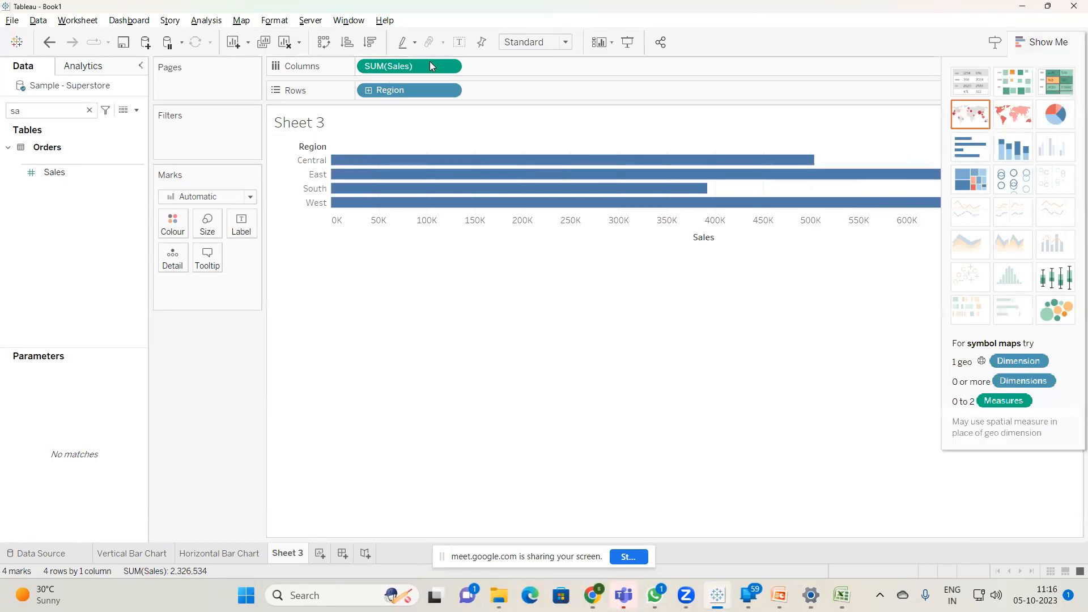
Step: Turn the Region sales bars into a packed bubbles chart with Show Me and inspect the bubbles
left_click(1055, 310)
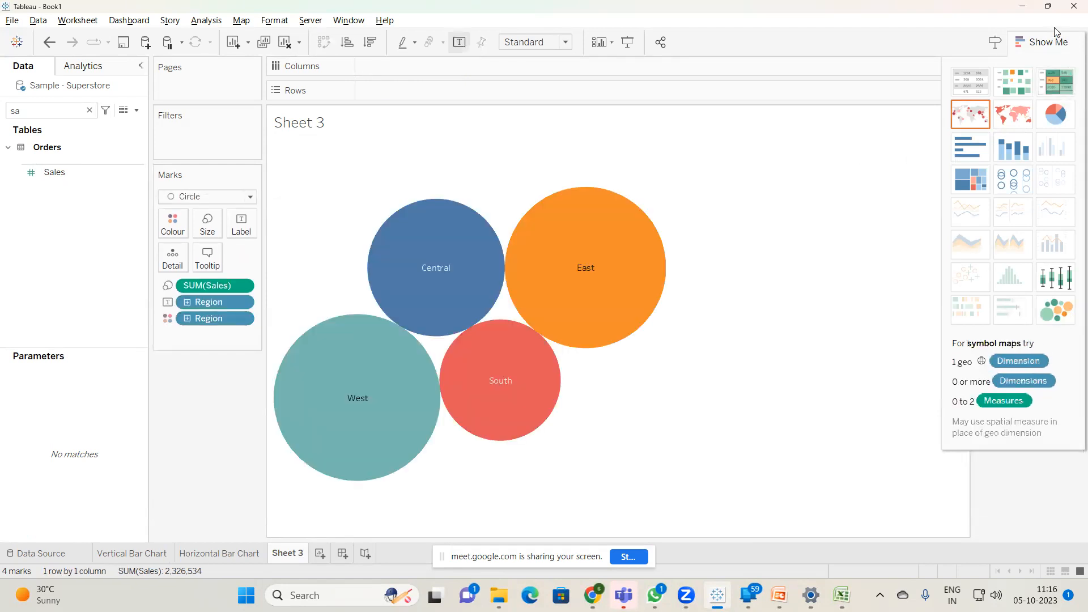
left_click(1041, 42)
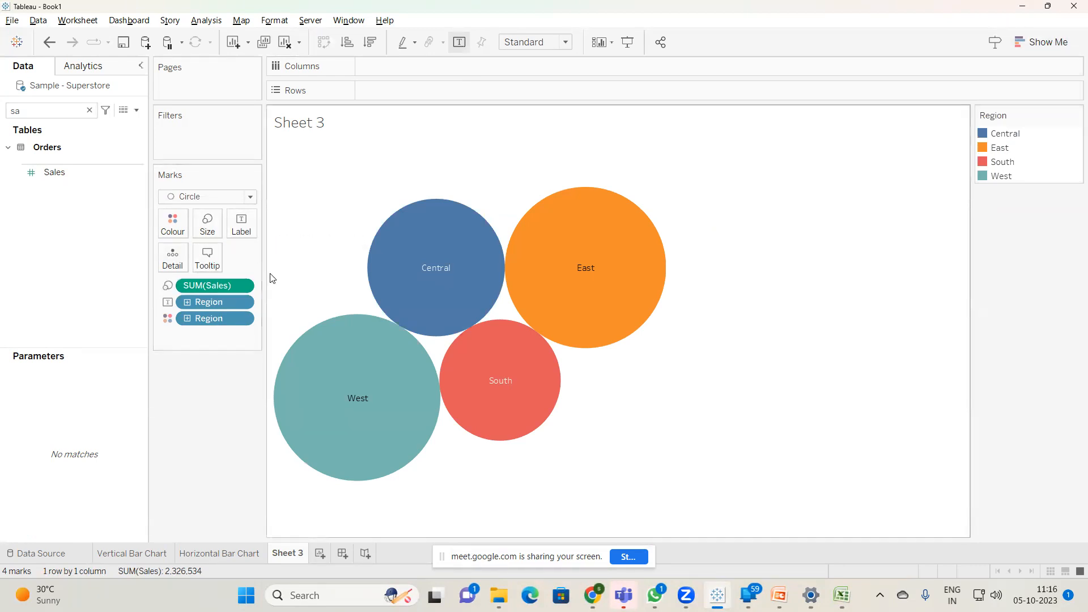
mouse_move(445, 388)
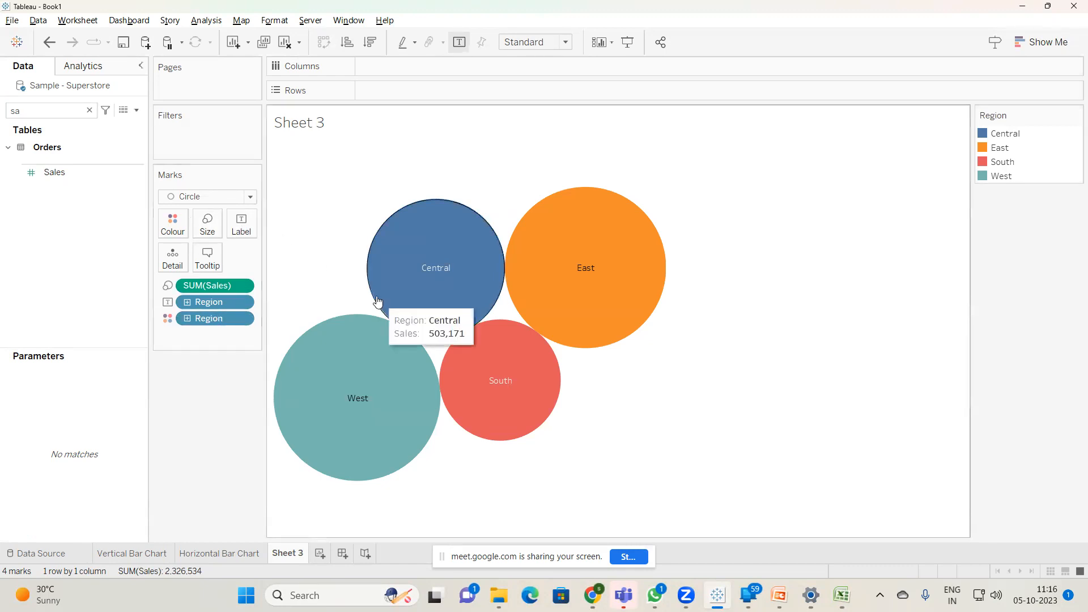
mouse_move(370, 327)
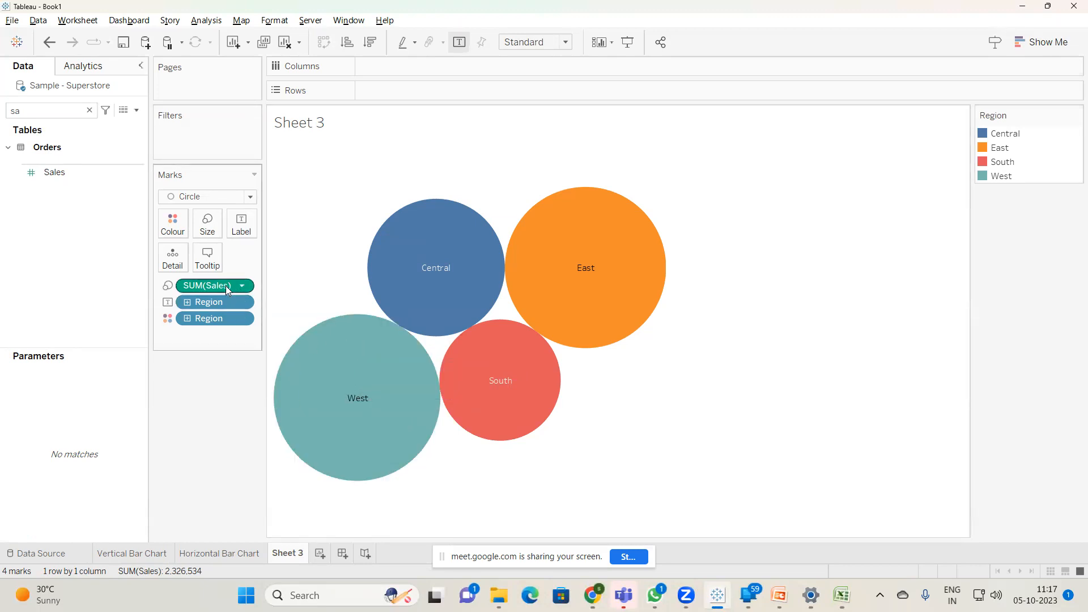
Step: Switch to the Excel workbook and clear the contents of cells A1:G6 on Sheet1
left_click(841, 595)
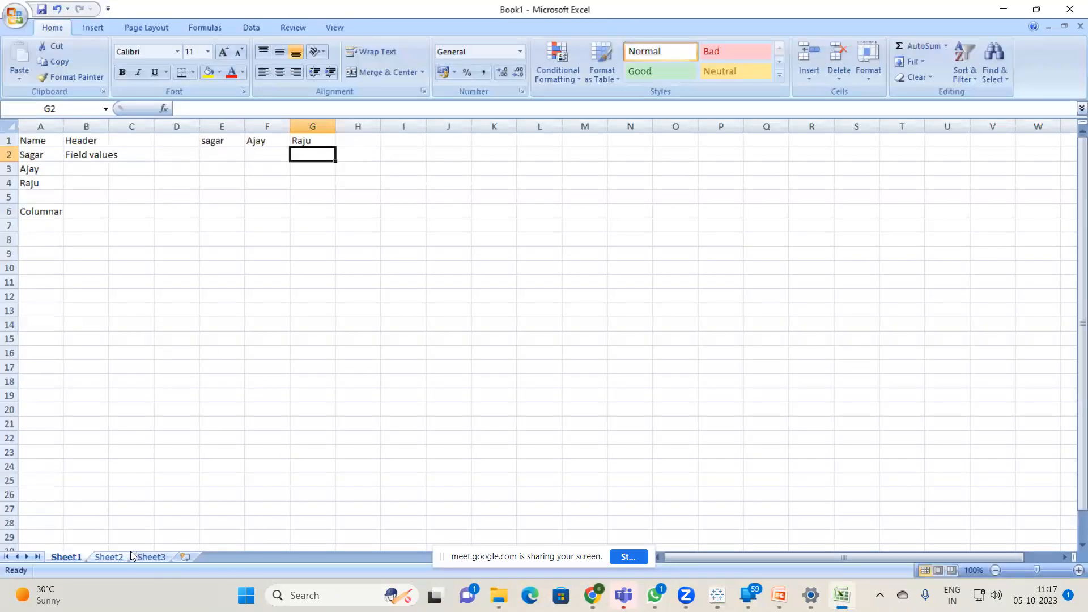
left_click_drag(40, 142, 331, 218)
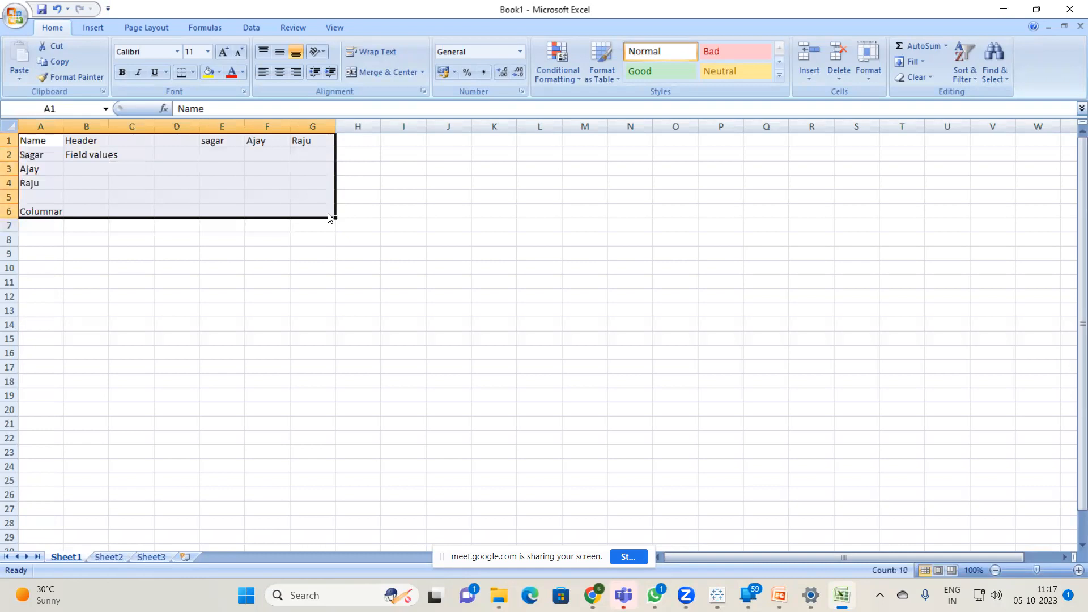
key("Delete")
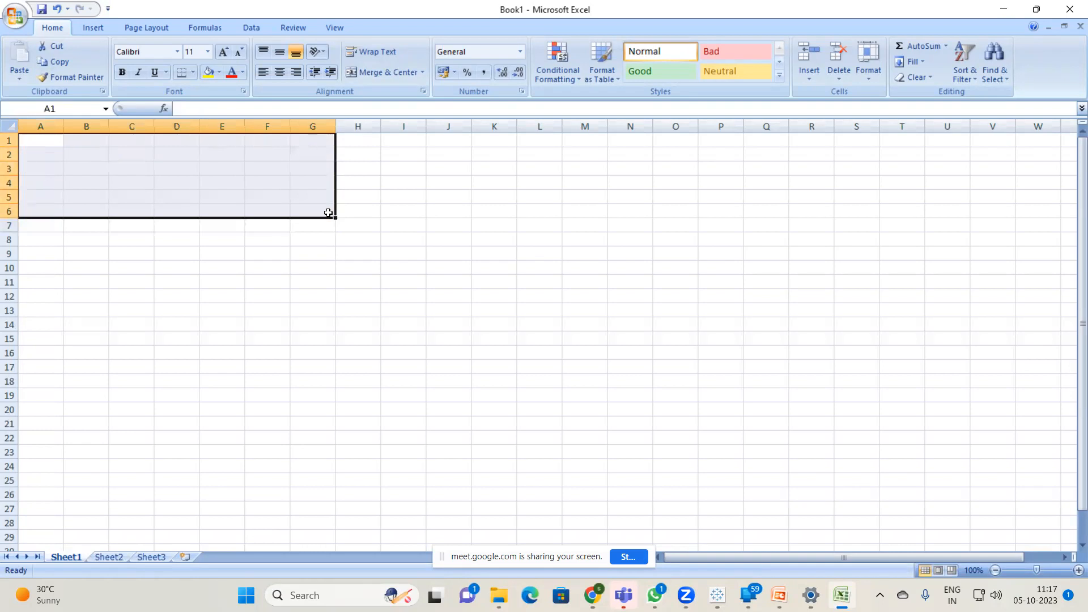
Step: Enter a Region column from A1 down with the values East, West, North and South
left_click(49, 138)
type("Region")
key("Return")
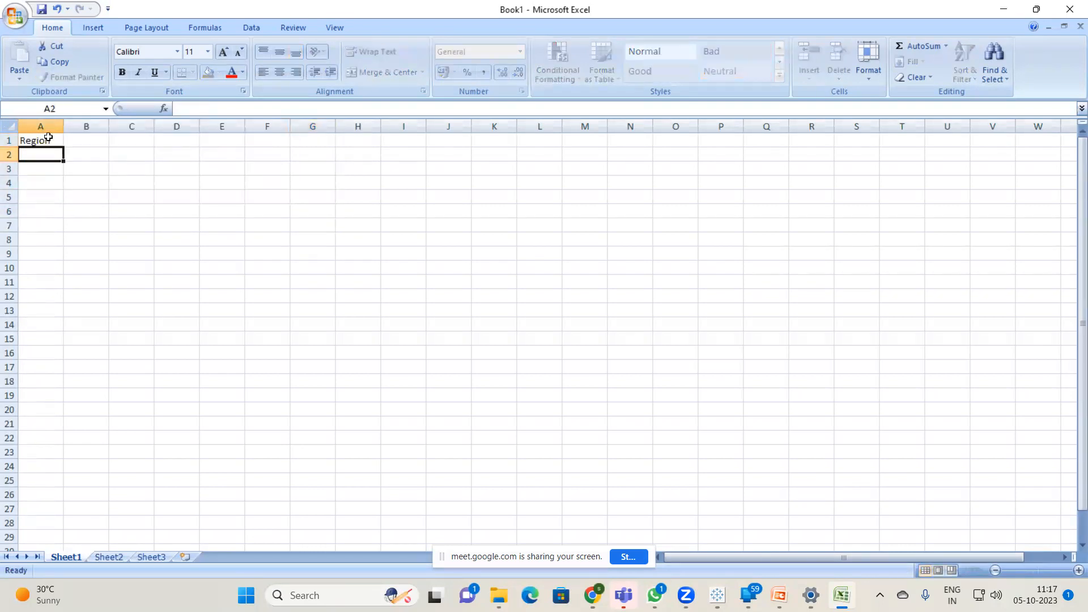
type("East")
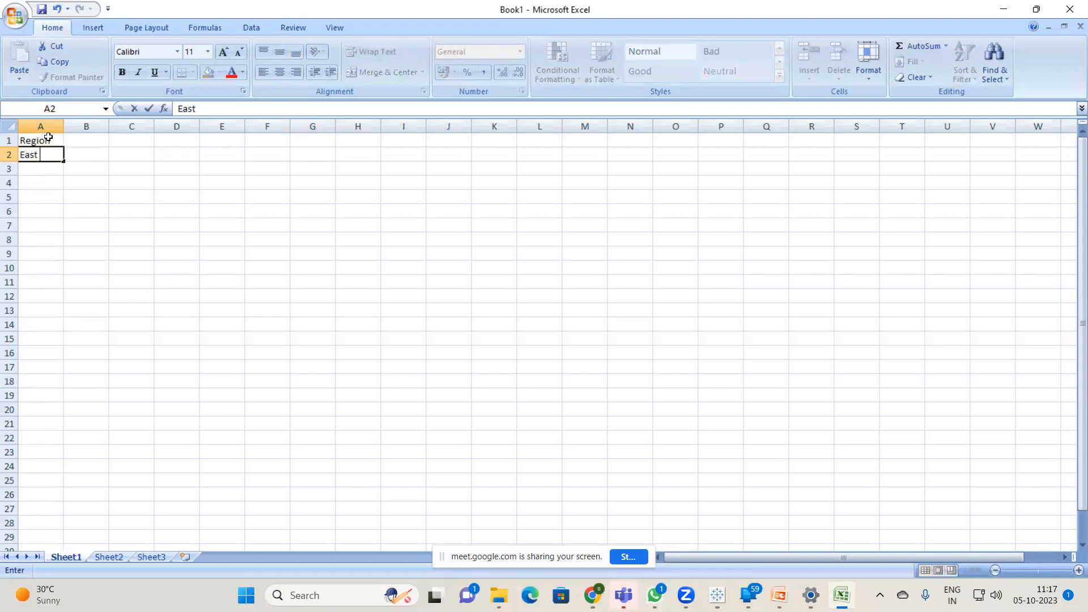
key("Return")
type("West")
key("Return")
type("North")
key("Return")
type("South")
key("Return")
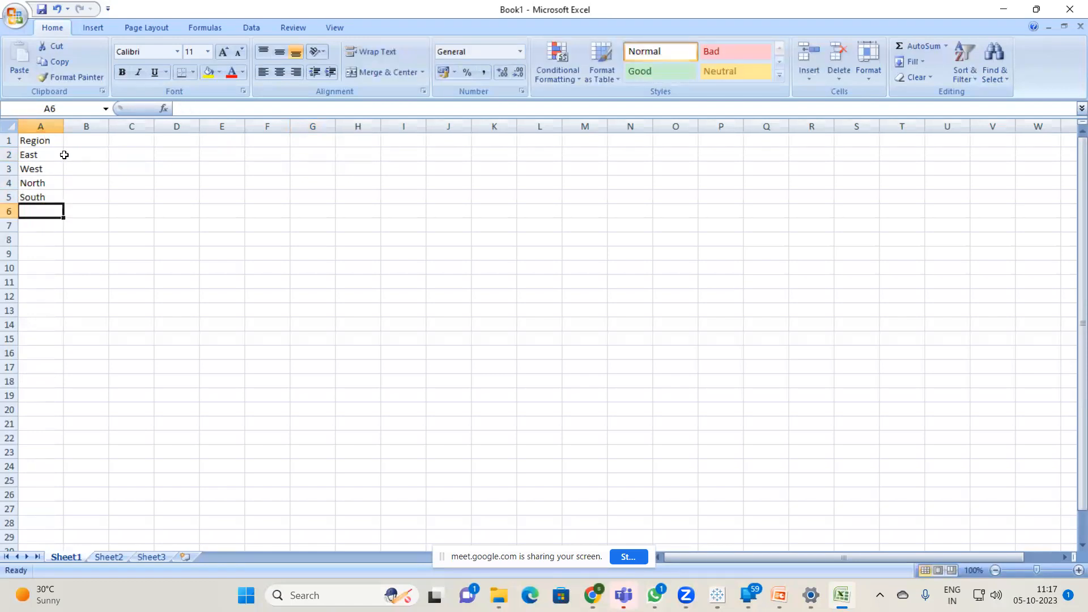
Step: Enter a Sales column from B1 down with the values 500, 250, 350 and 750
left_click(78, 138)
type("Sales")
key("Return")
type("500")
key("Return")
type("250")
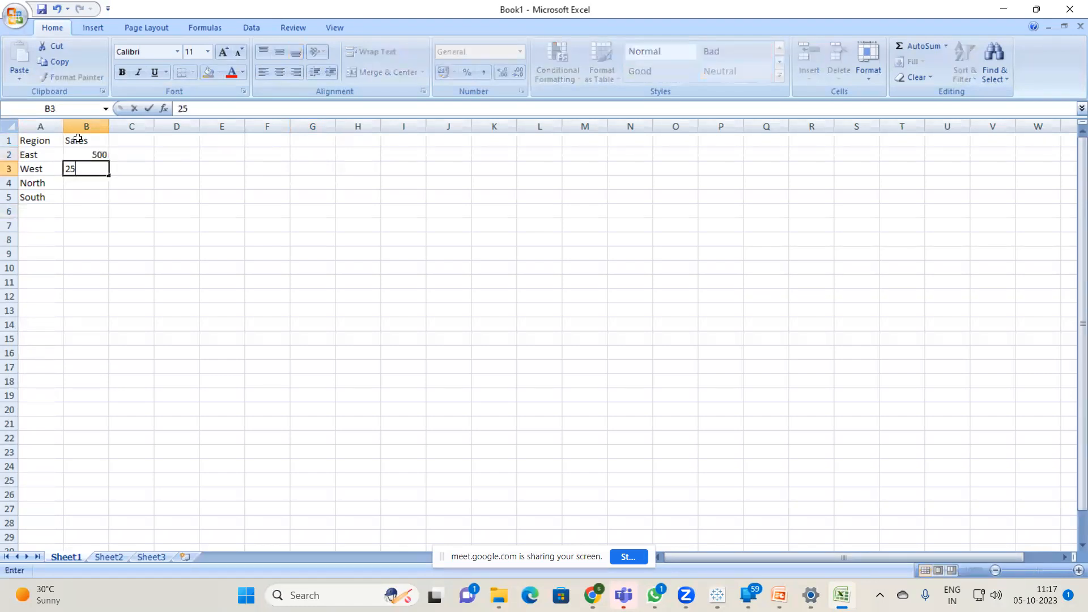
key("Return")
type("350")
key("Return")
type("750")
key("Return")
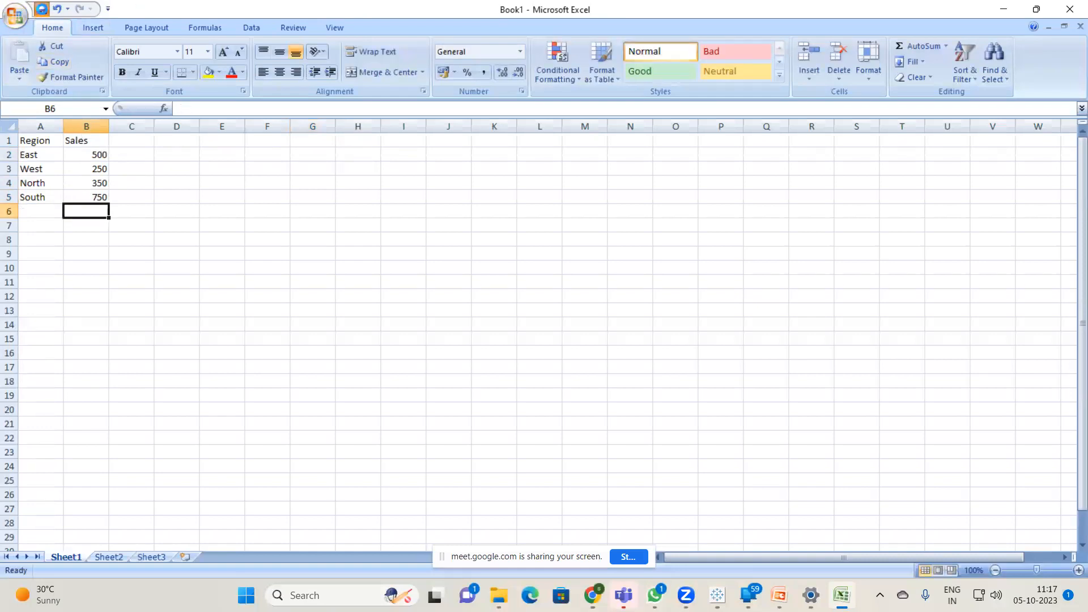
Step: Save the workbook to the Desktop as an Excel Workbook named "Simple data"
left_click(42, 9)
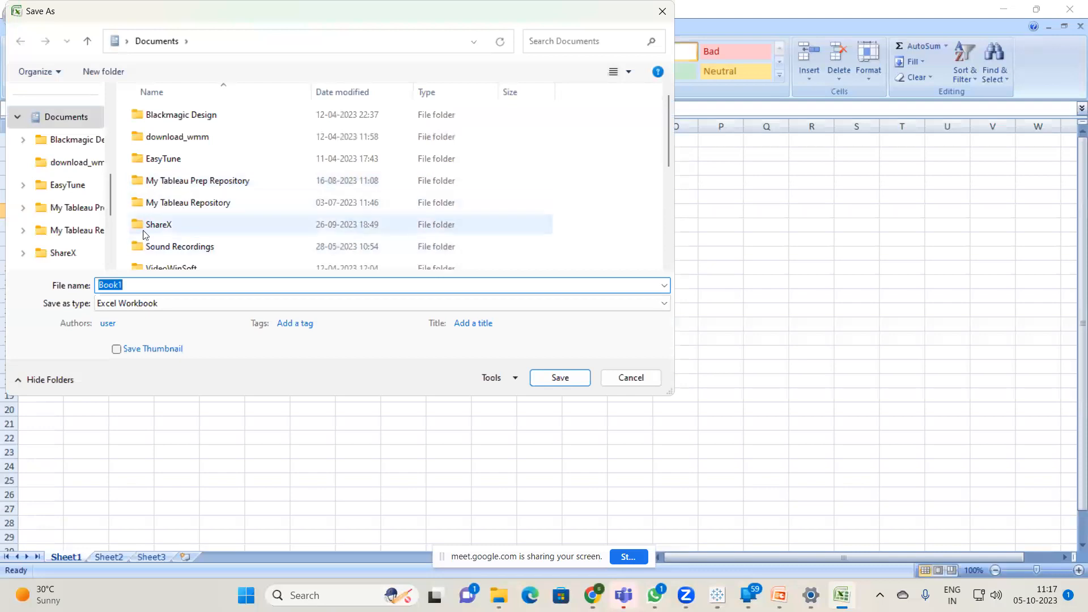
scroll(56, 190, "up", 2)
scroll(57, 188, "up", 5)
scroll(65, 182, "down", 1)
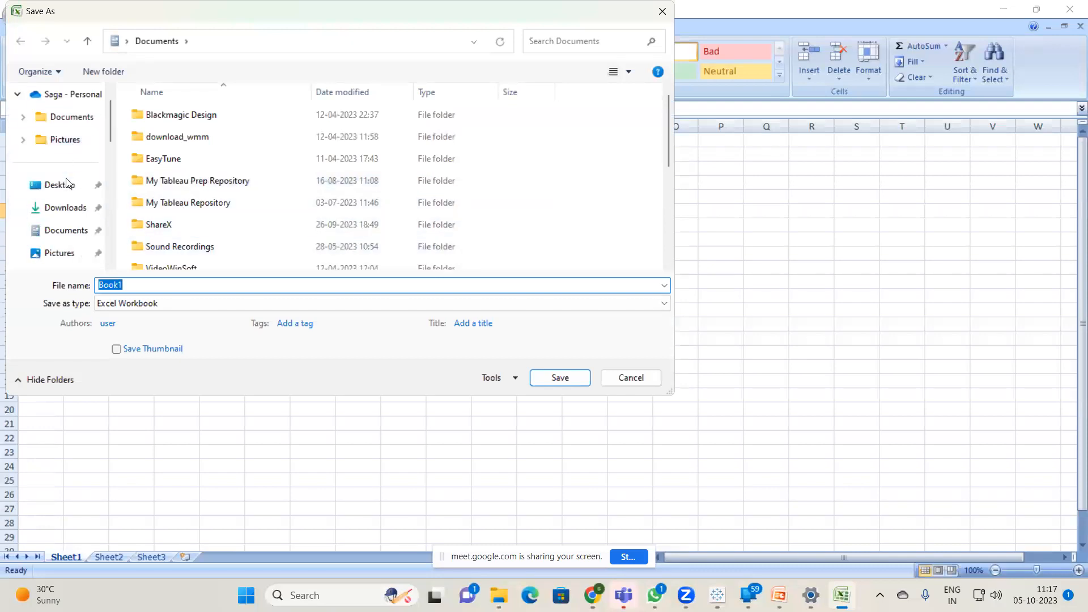
left_click(65, 189)
type("S")
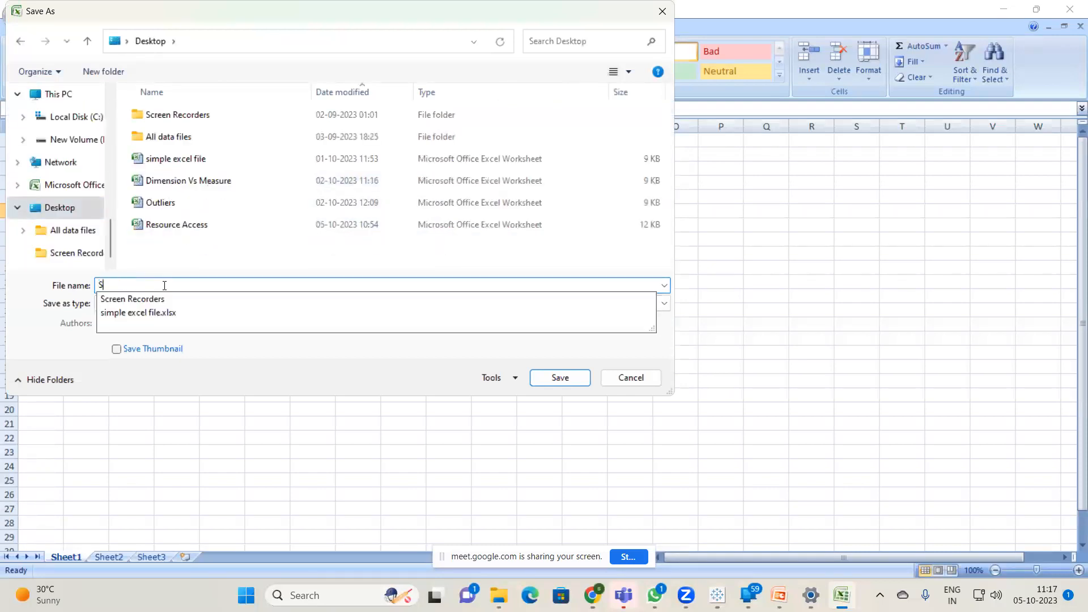
type("imple data")
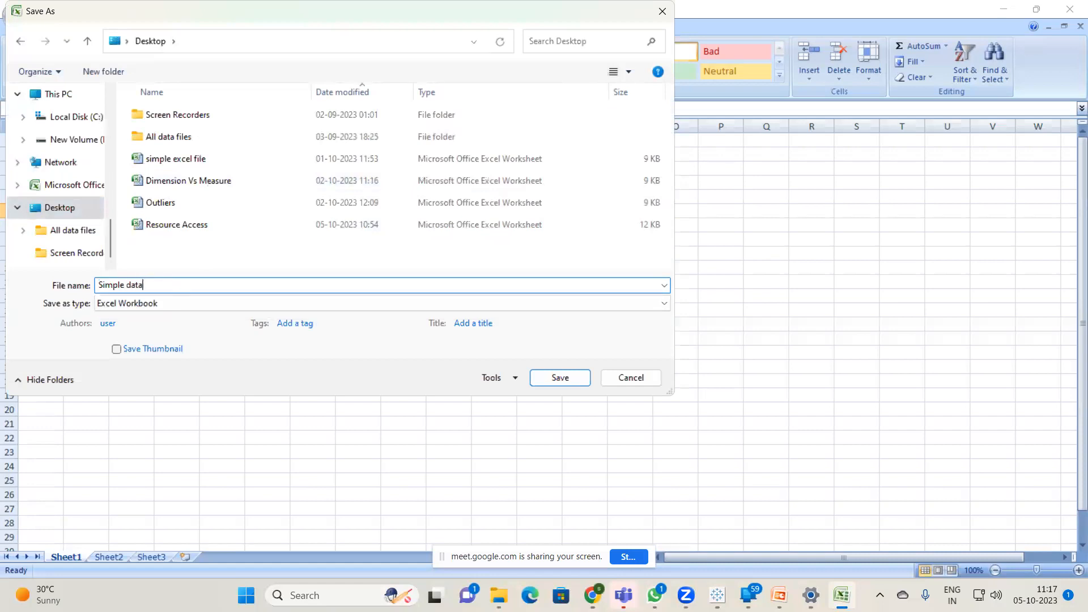
left_click(558, 379)
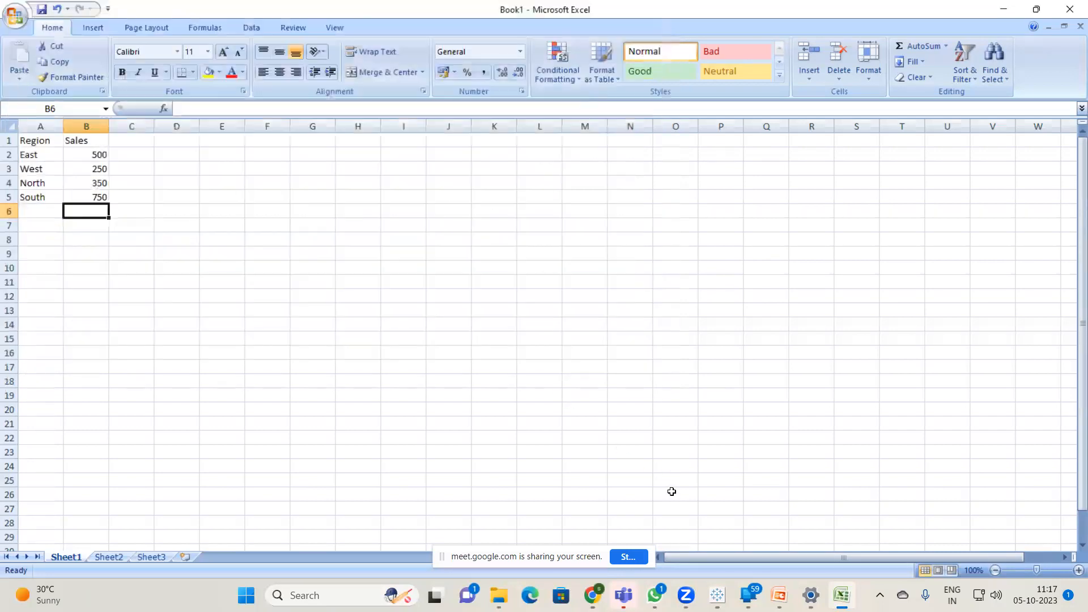
Step: Return to Tableau, connect to the Simple data Excel workbook and create a new worksheet with the field search cleared
left_click(717, 595)
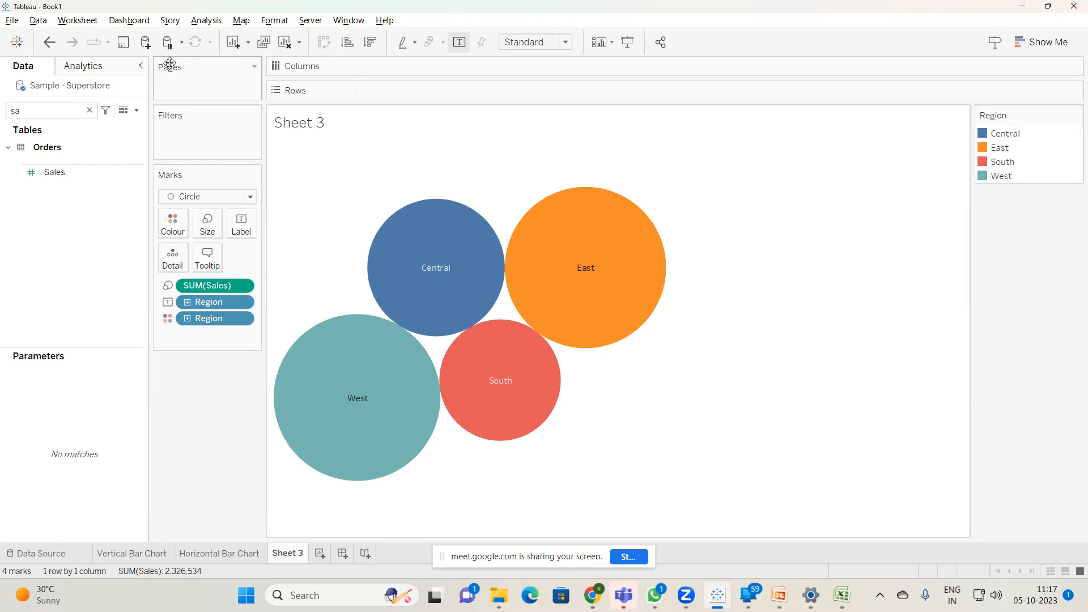
left_click(145, 43)
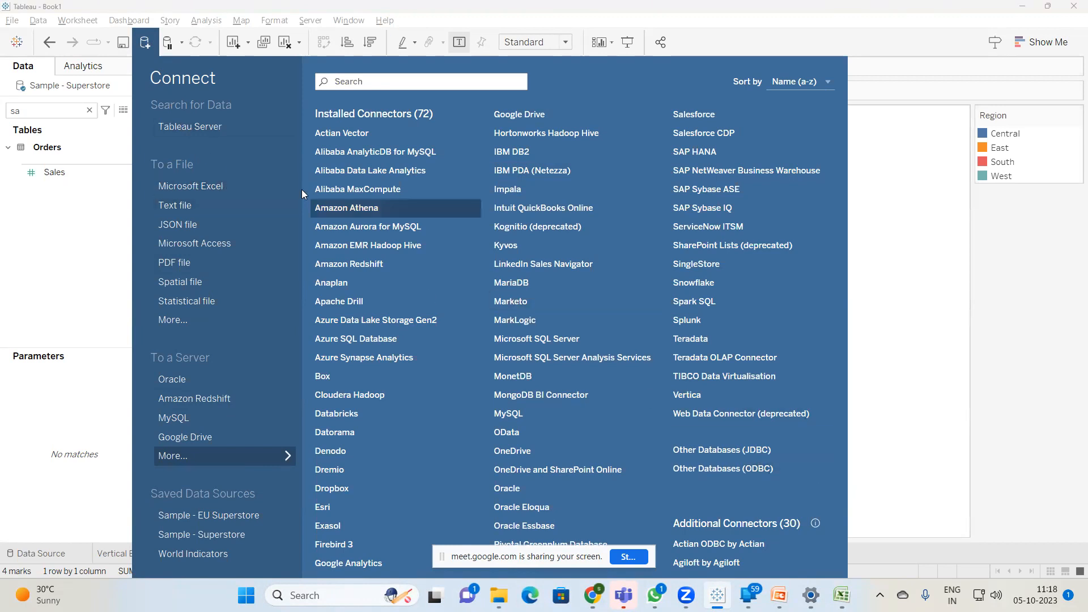
left_click(229, 191)
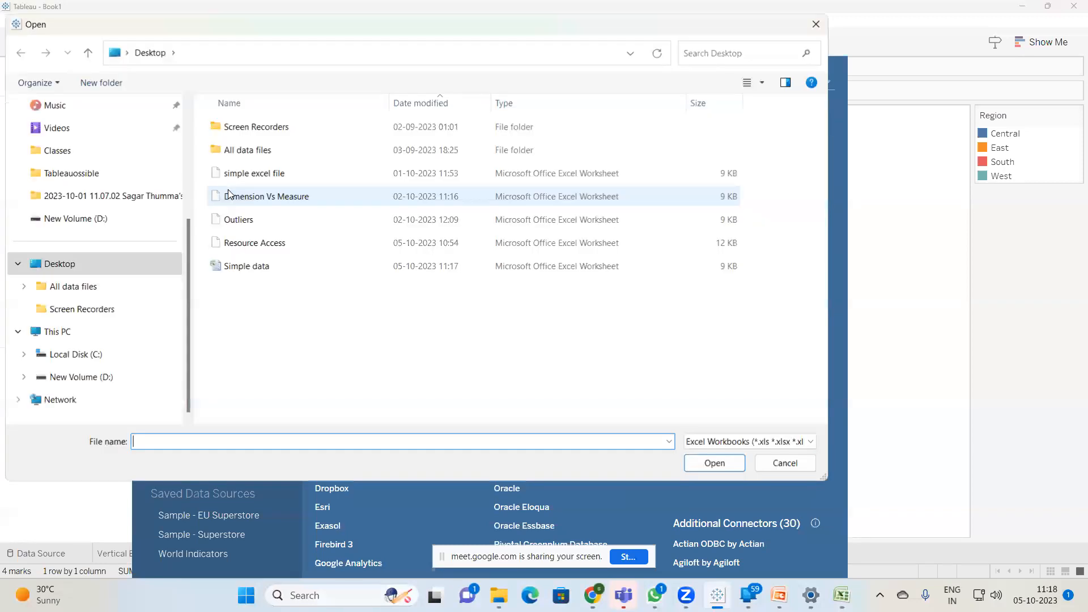
double_click(279, 274)
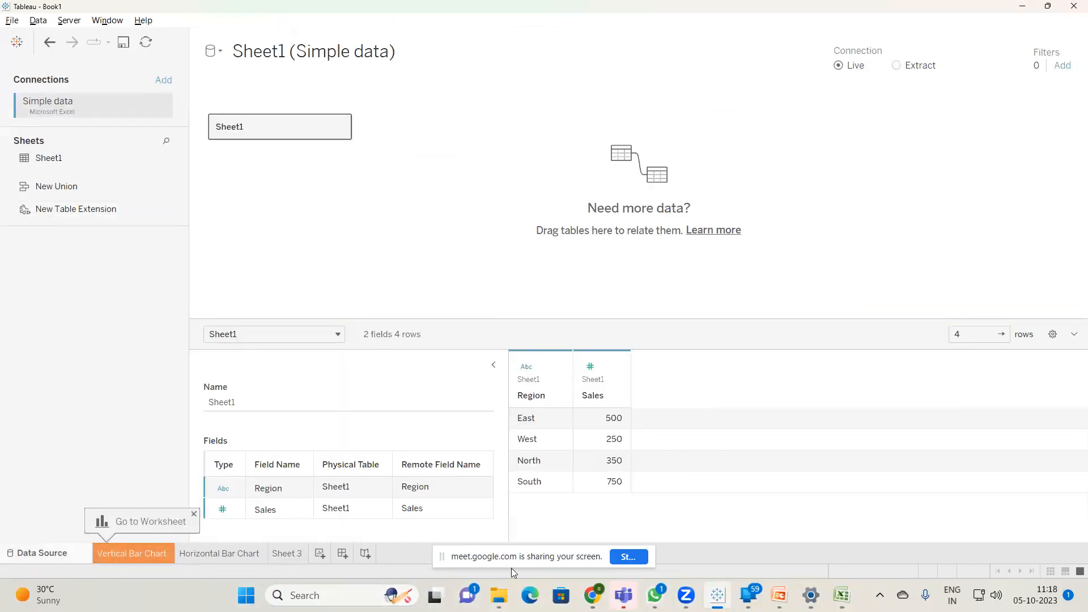
left_click(324, 557)
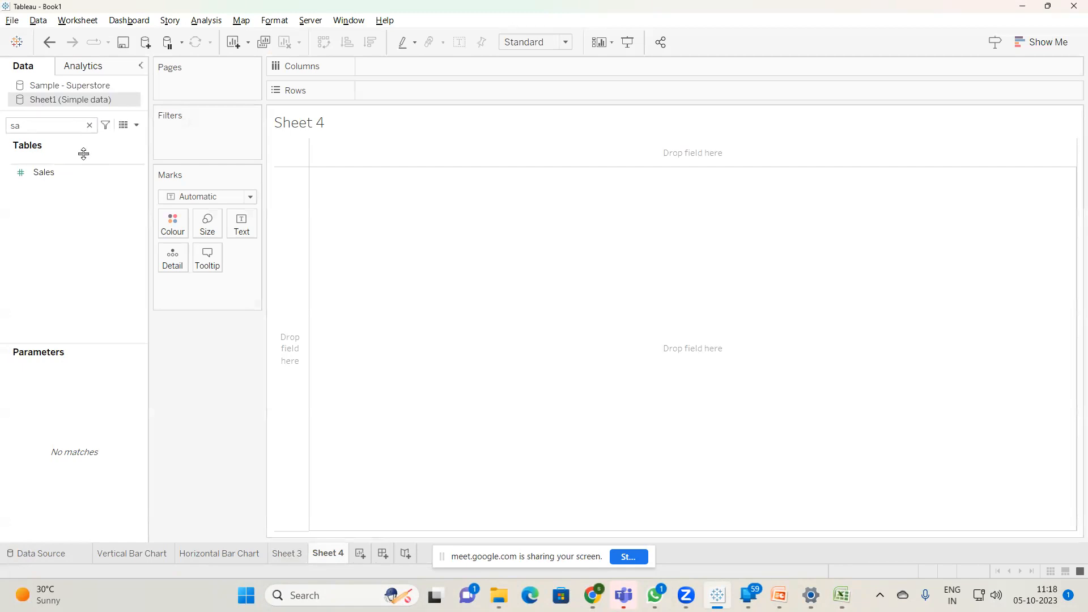
left_click(89, 124)
Step: View the underlying data of Sheet1 (Simple data) and examine its Region and Sales rows
left_click(122, 126)
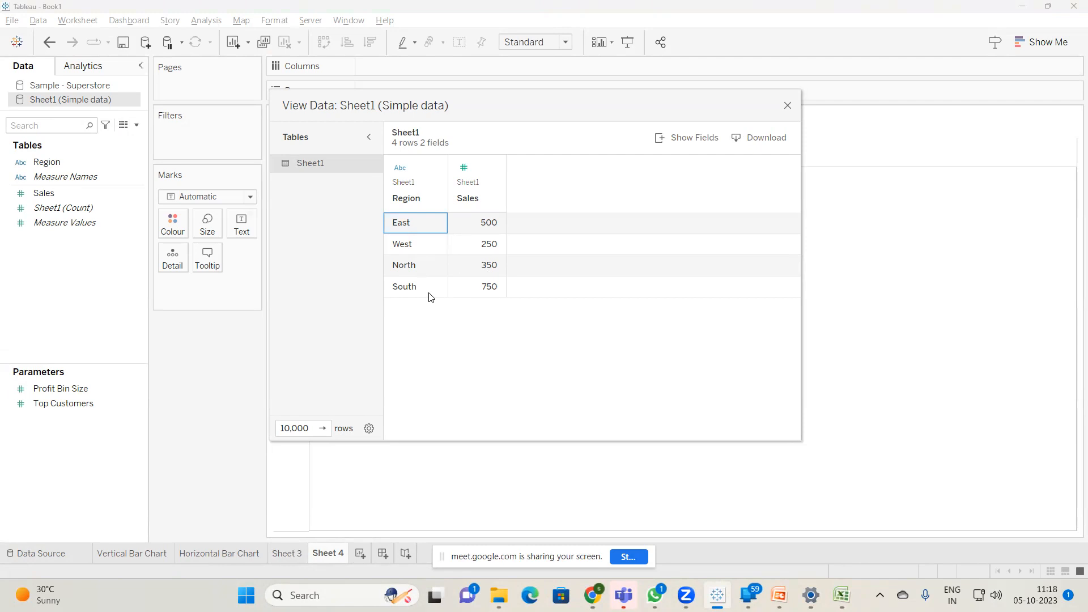
left_click_drag(419, 222, 514, 304)
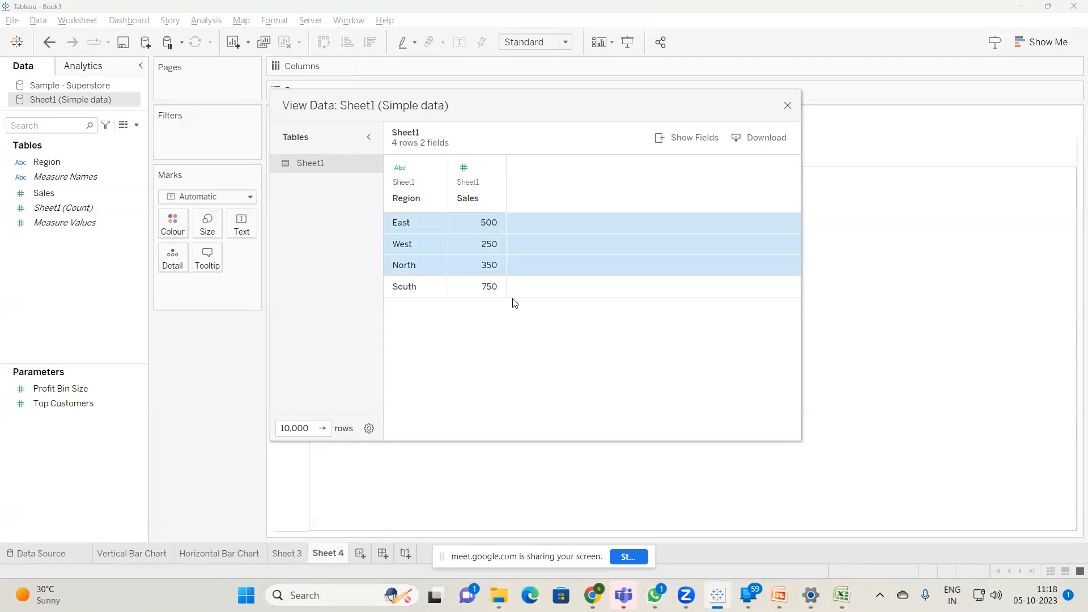
left_click_drag(412, 235, 479, 282)
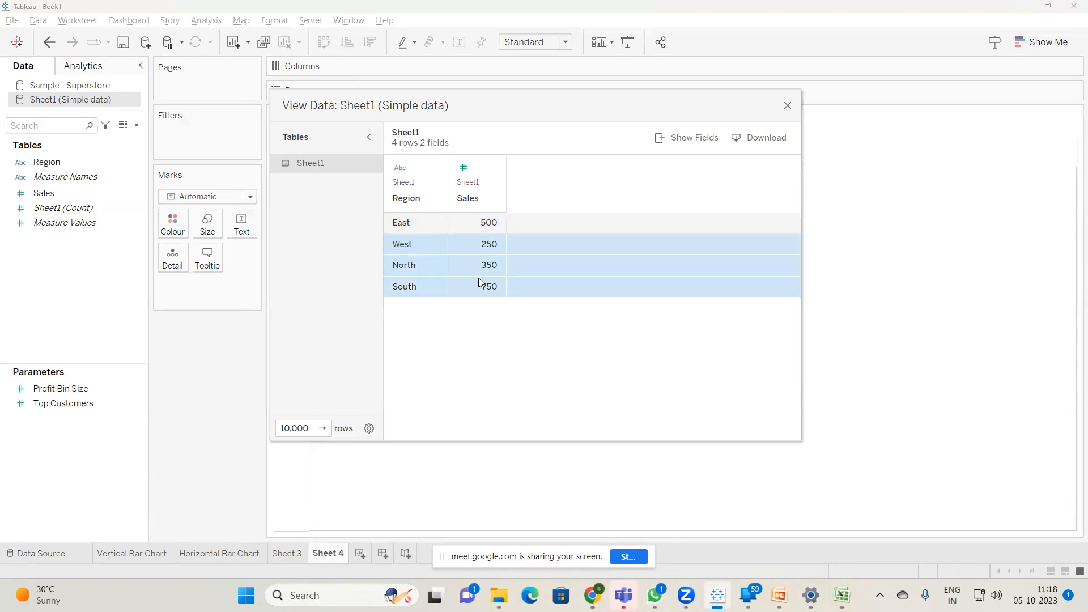
left_click(478, 287)
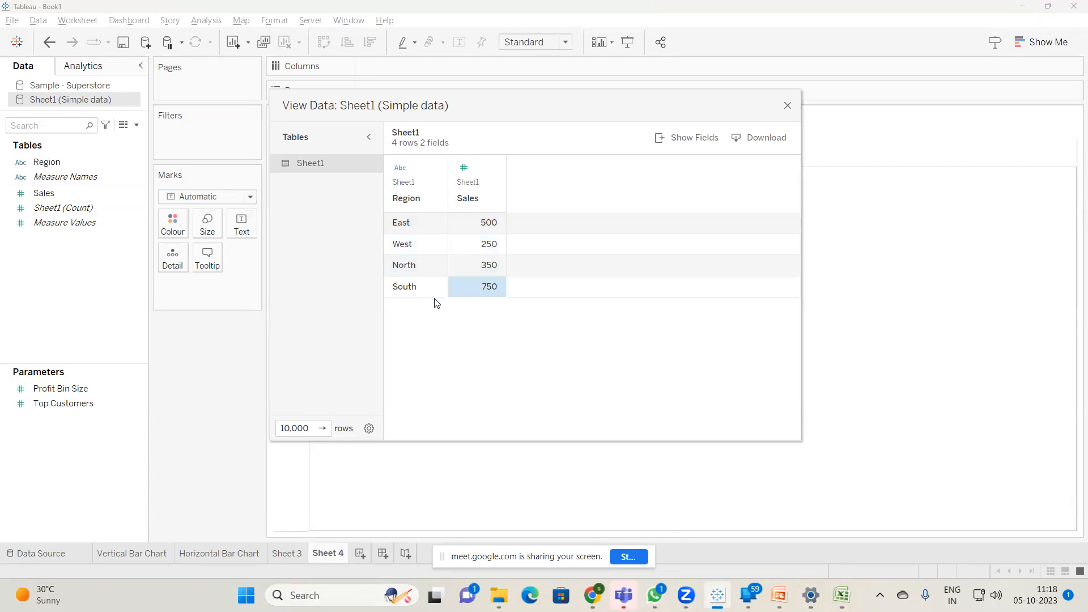
left_click(787, 106)
Step: Place Region on Rows, add Sales to the view and show them as horizontal bars with Show Me
left_click_drag(46, 162, 378, 89)
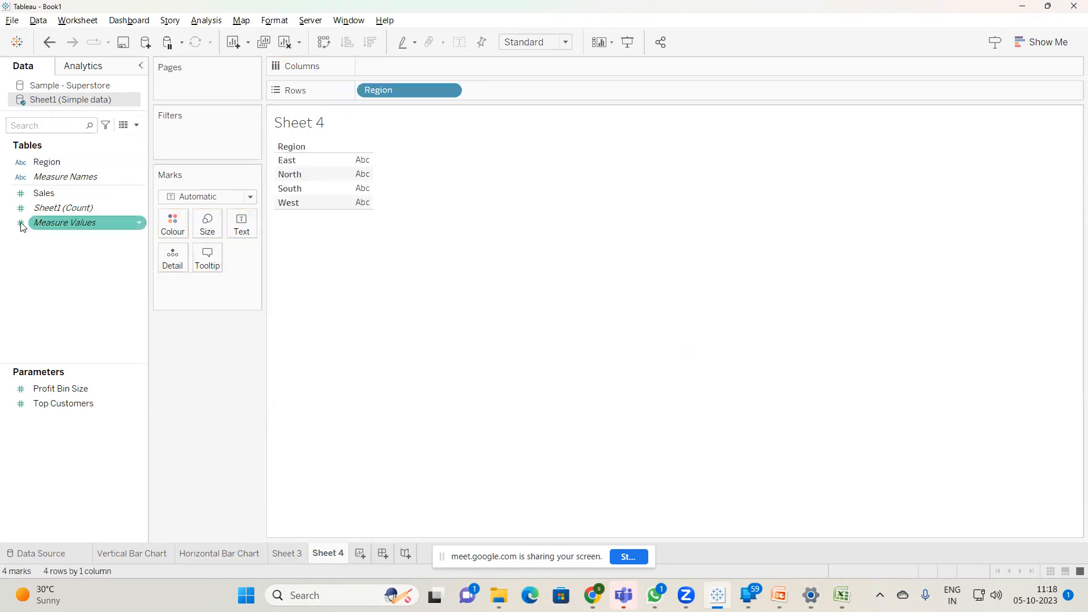
double_click(73, 194)
left_click(1047, 42)
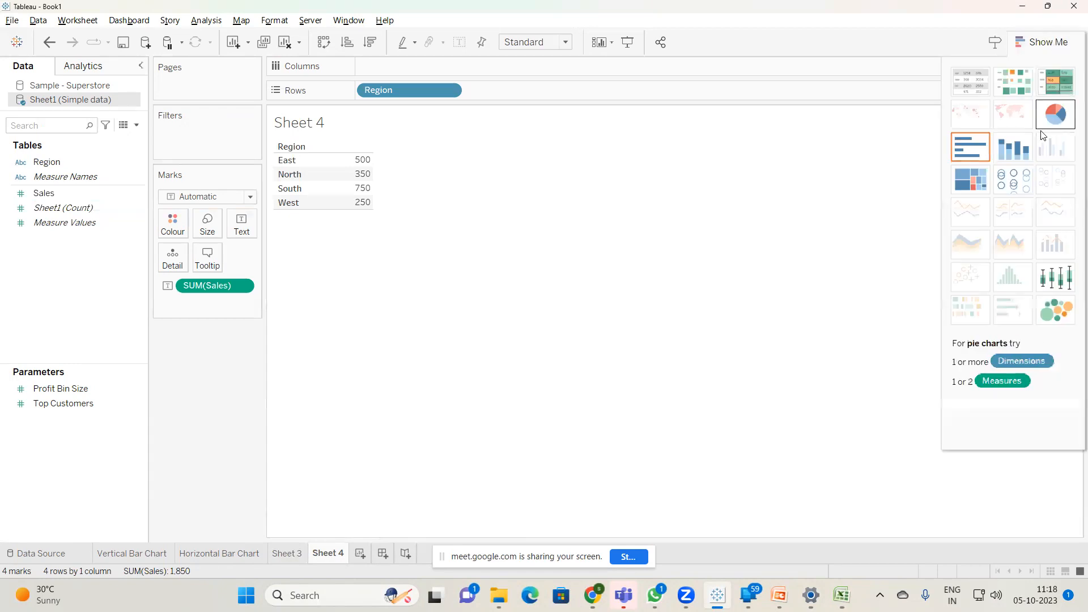
left_click(986, 152)
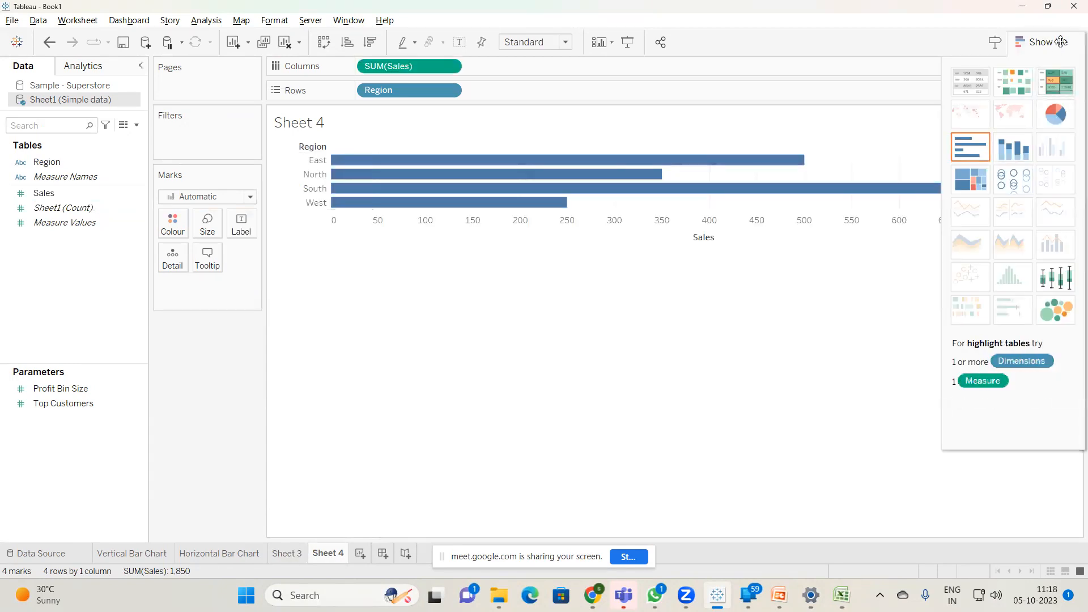
left_click(1060, 42)
Step: Swap rows and columns to make the bars vertical and sort the regions ascending by Sales
left_click(323, 42)
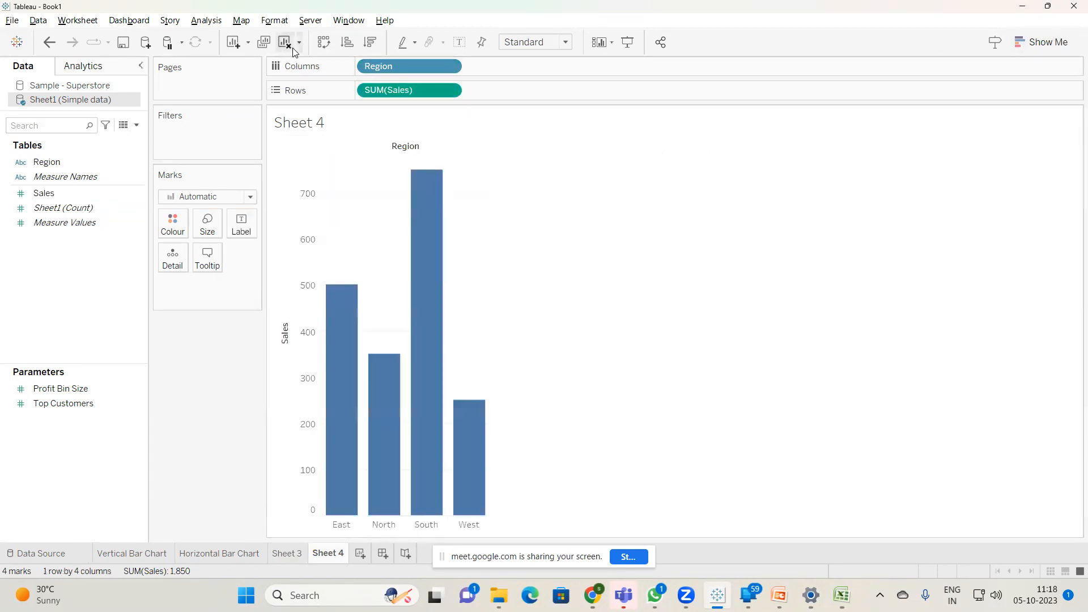
left_click(346, 42)
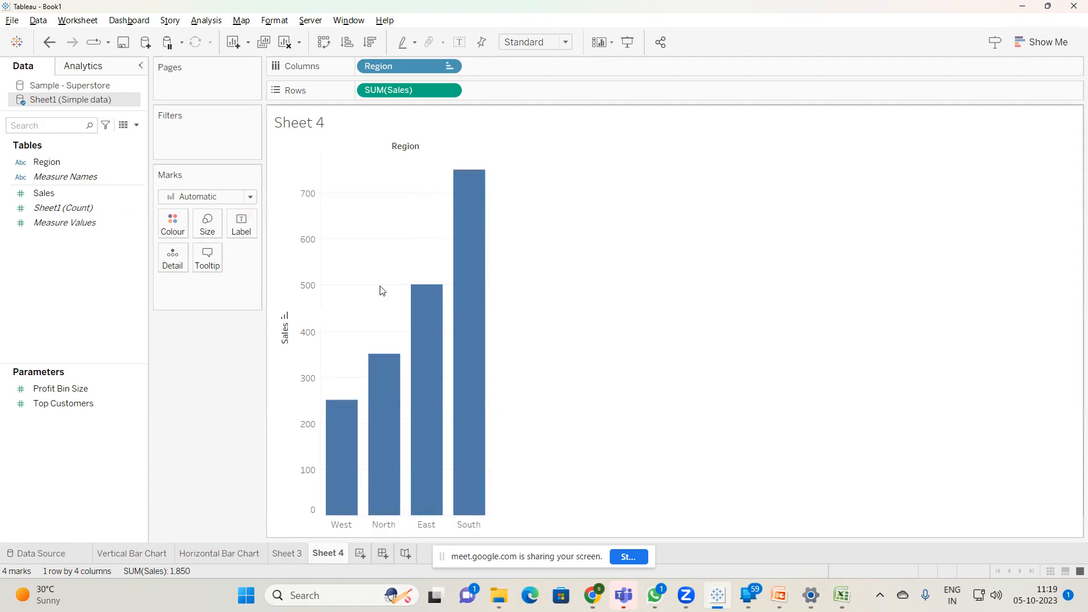
Step: Convert the Region sales bars into a pie chart and reopen the Show Me chart types
left_click(1047, 51)
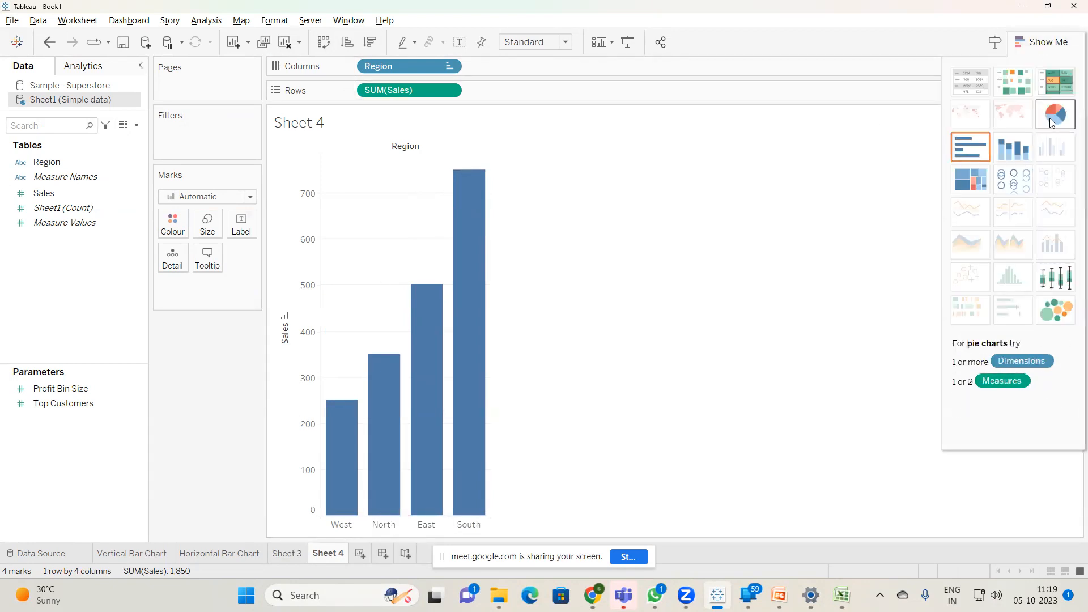
left_click(1054, 119)
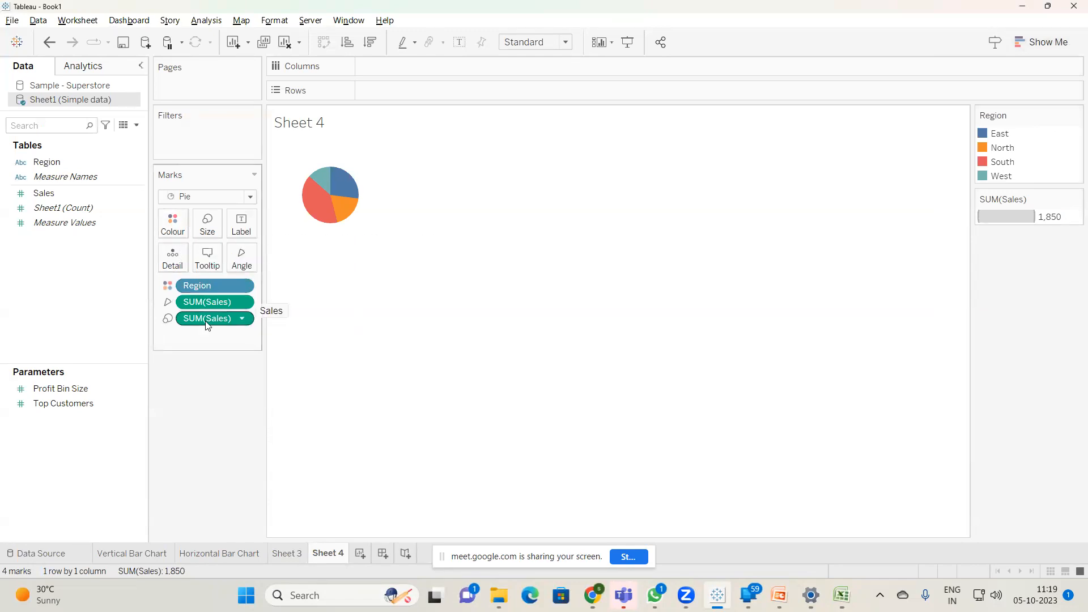
mouse_move(333, 211)
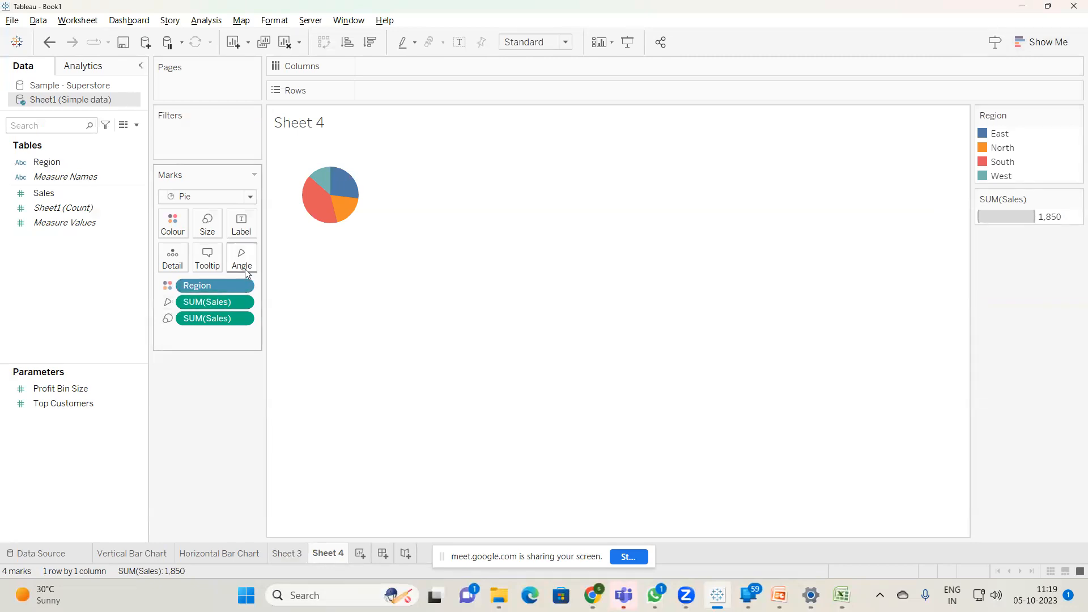
left_click(1041, 41)
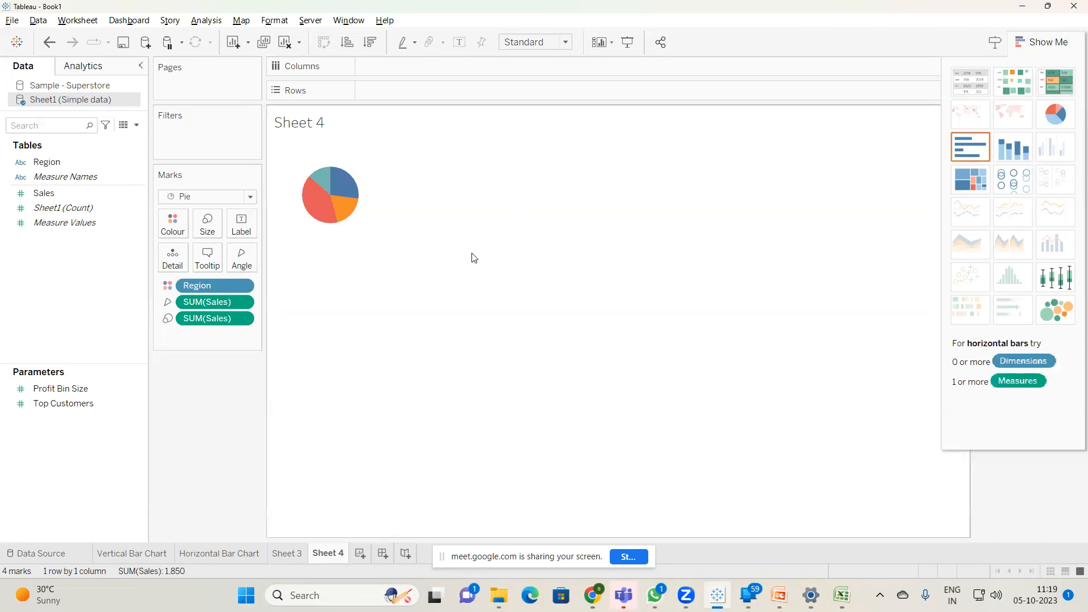
Step: Create a new worksheet, set its mark type to Pie and colour the slices by Region
left_click(360, 553)
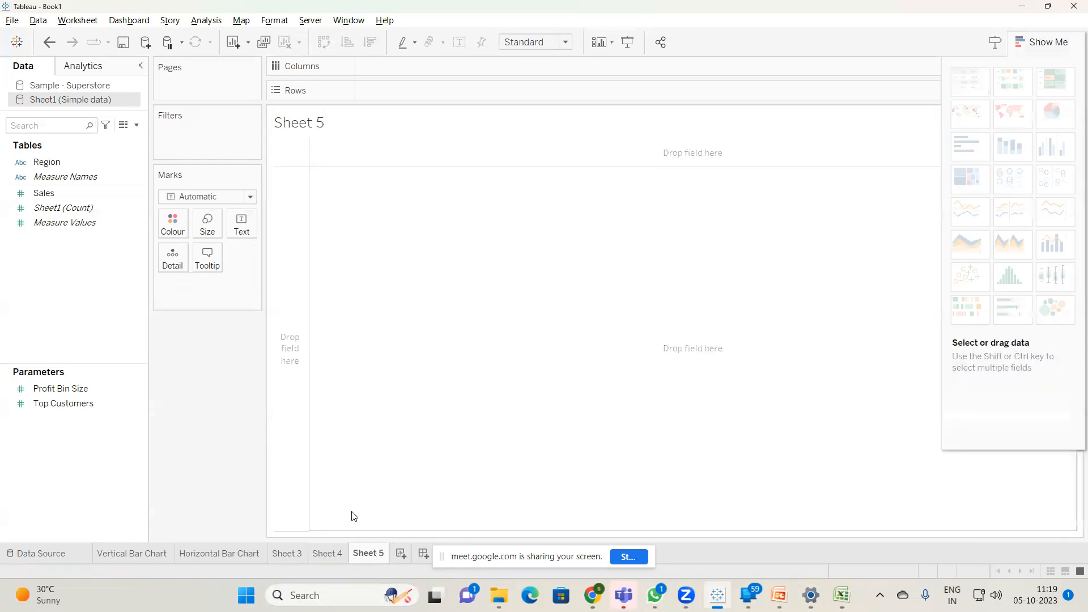
left_click(229, 197)
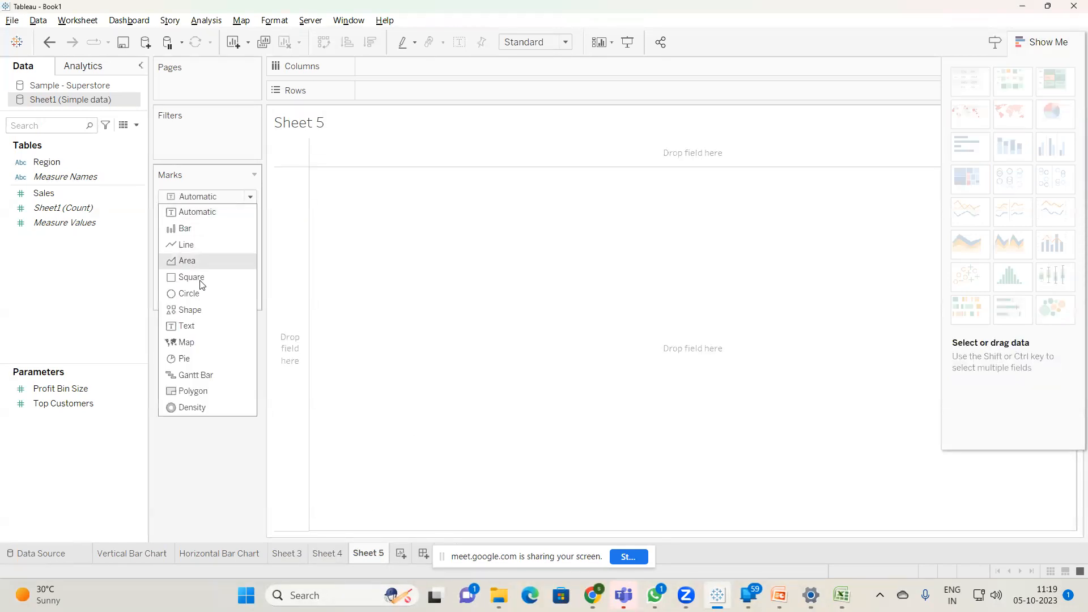
left_click(195, 358)
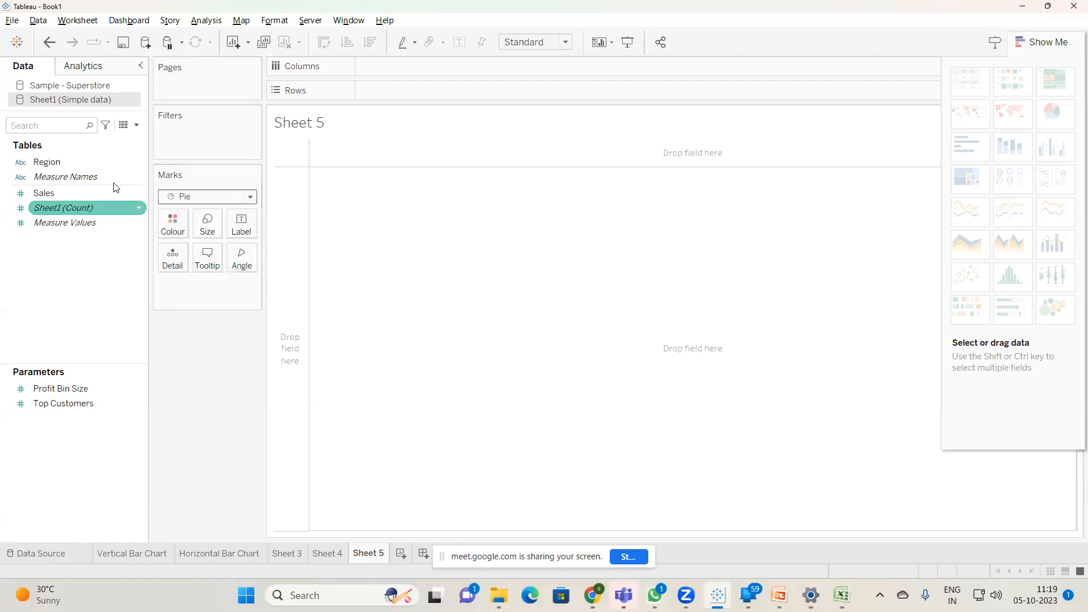
left_click_drag(61, 160, 171, 227)
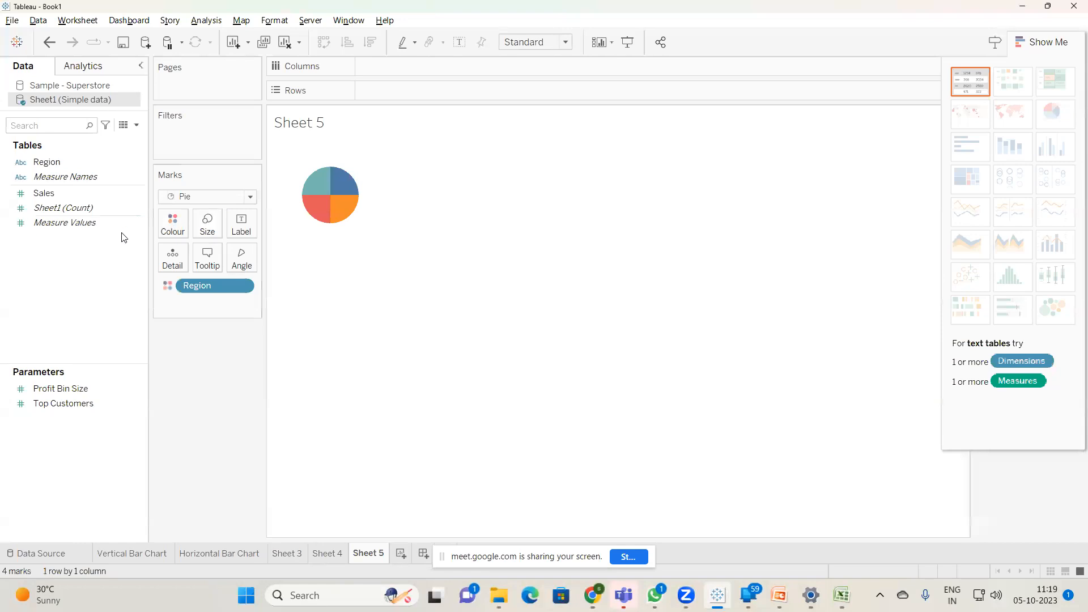
left_click_drag(60, 162, 202, 224)
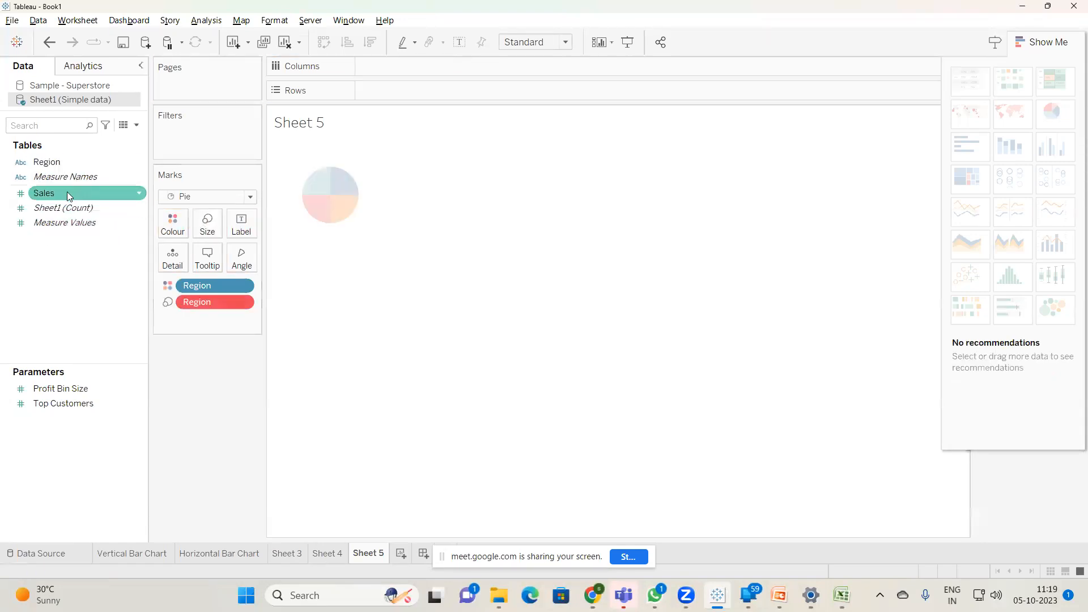
left_click_drag(64, 163, 237, 268)
left_click_drag(206, 365, 205, 365)
left_click_drag(209, 306, 206, 235)
Step: Assign Sales to the pie's size and angle, and fit the chart to Entire View with Show Me closed
left_click_drag(60, 195, 205, 233)
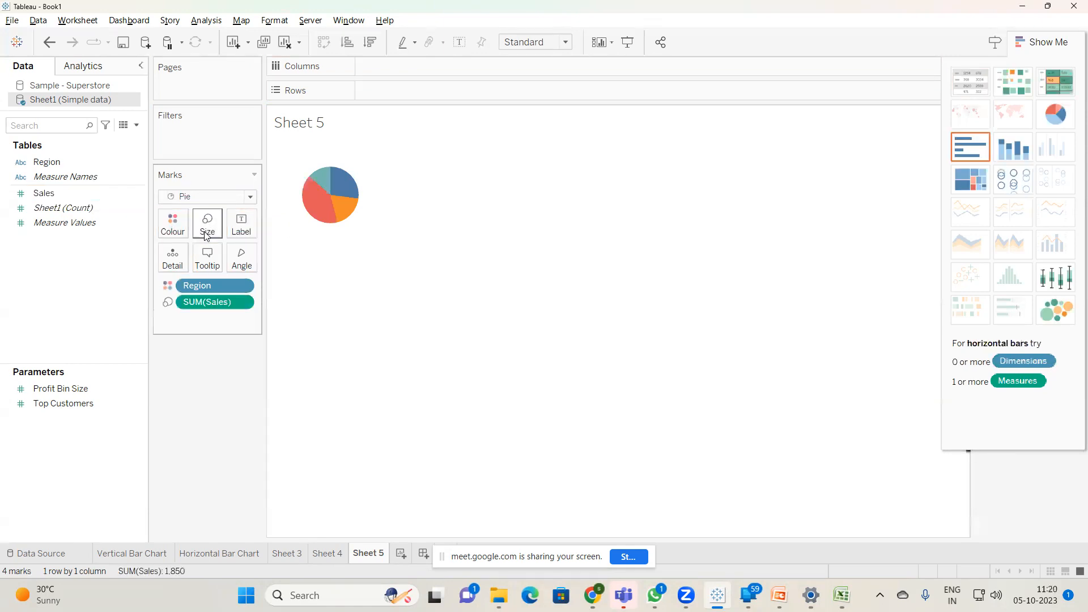
left_click_drag(60, 193, 240, 260)
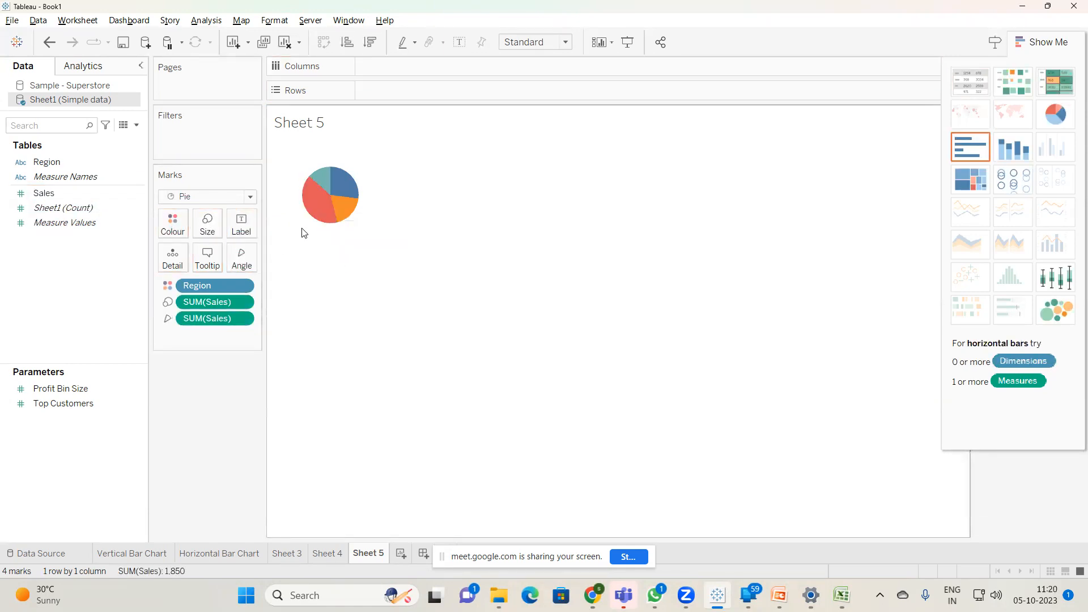
left_click(535, 41)
left_click(535, 91)
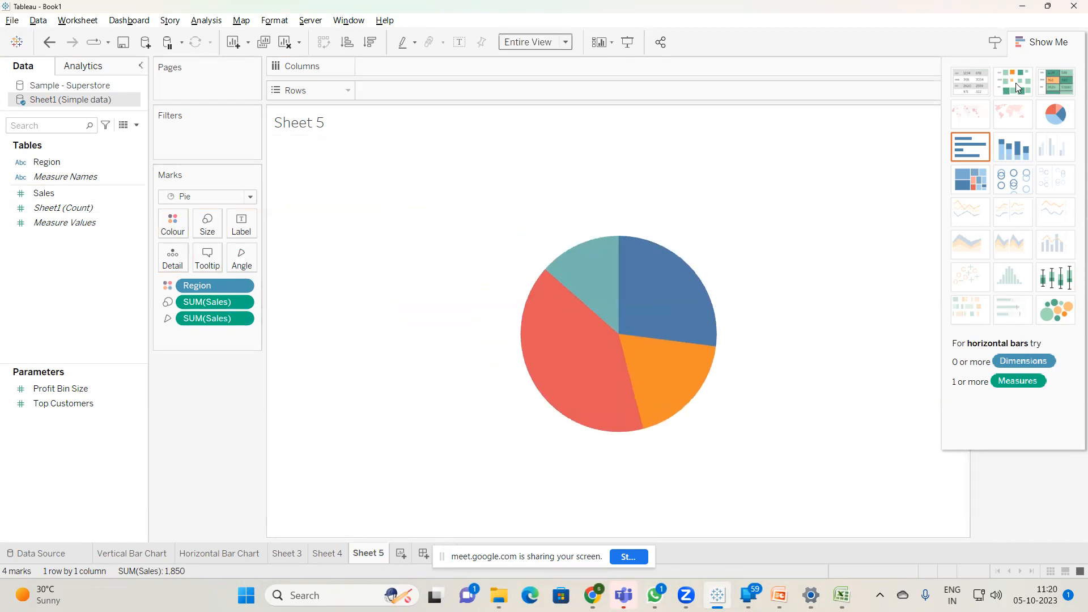
left_click(1041, 44)
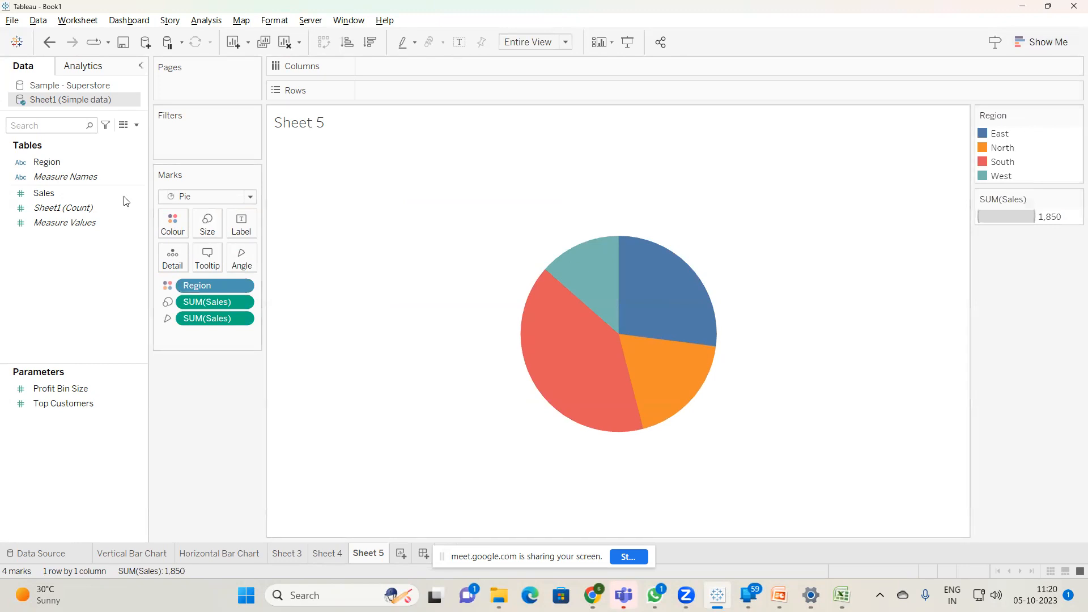
Step: Label each pie slice with its Region and Sales
mouse_move(657, 286)
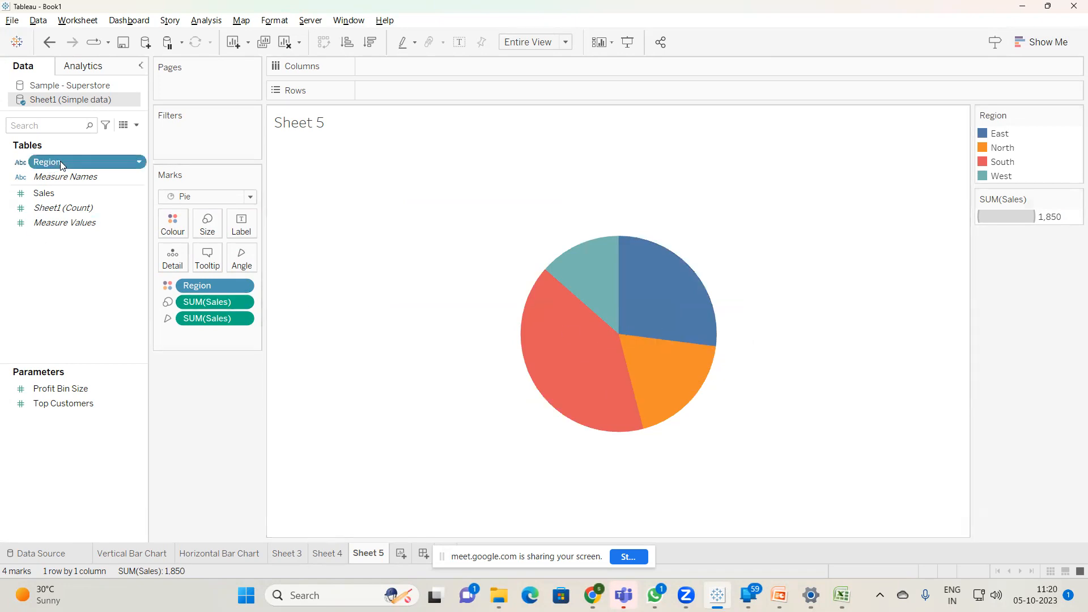
left_click_drag(60, 161, 237, 227)
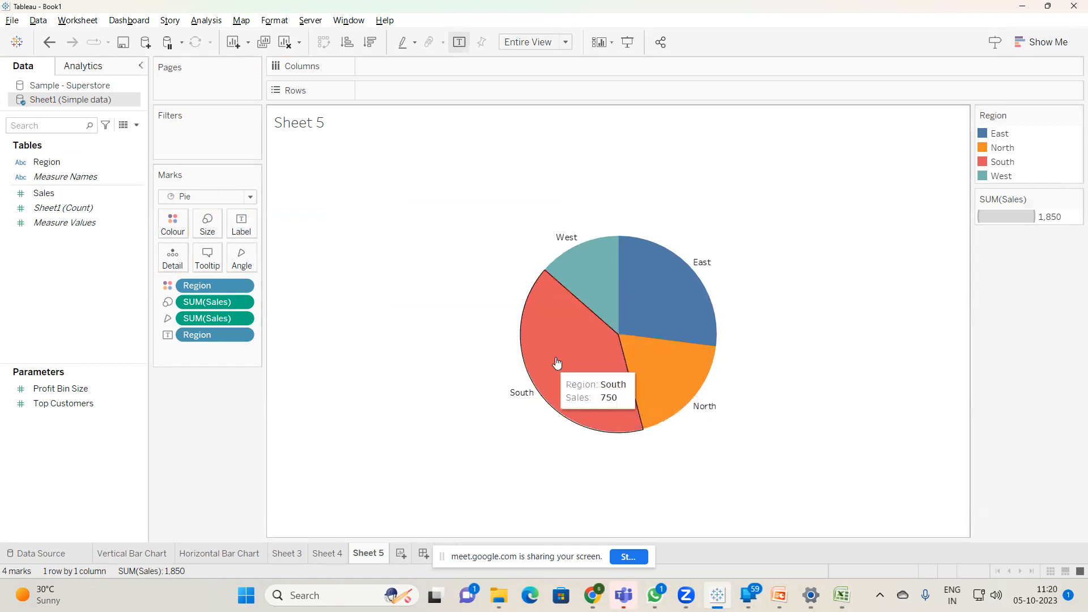
mouse_move(596, 277)
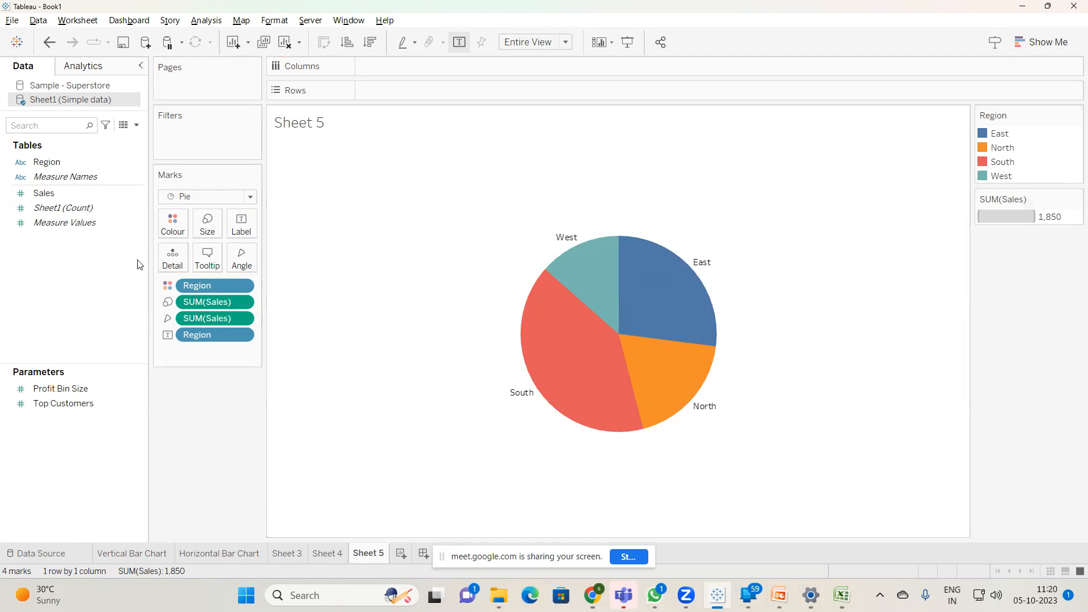
left_click(49, 194)
left_click_drag(49, 195, 234, 222)
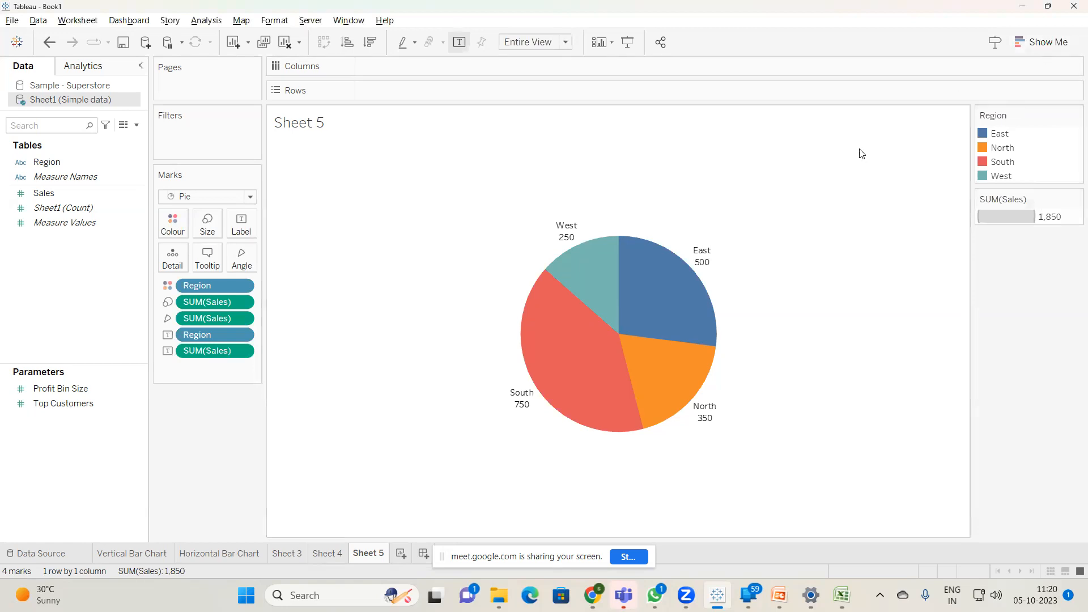
Step: Switch to the Tableau training - Session2 presentation in PowerPoint and view slide 5 on the shelves and Marks card
key("alt+Tab")
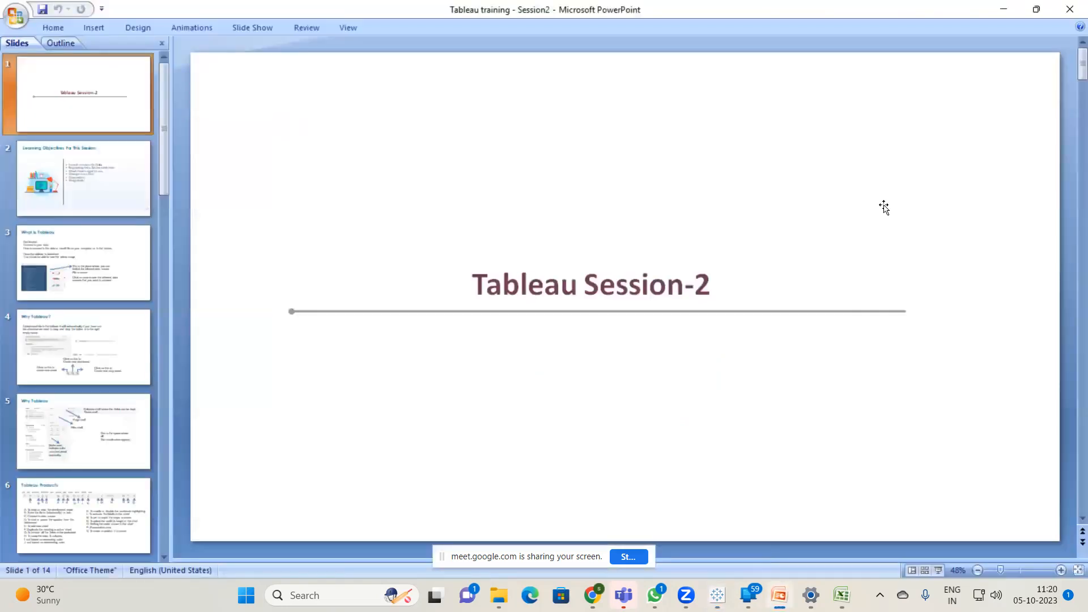
left_click(113, 290)
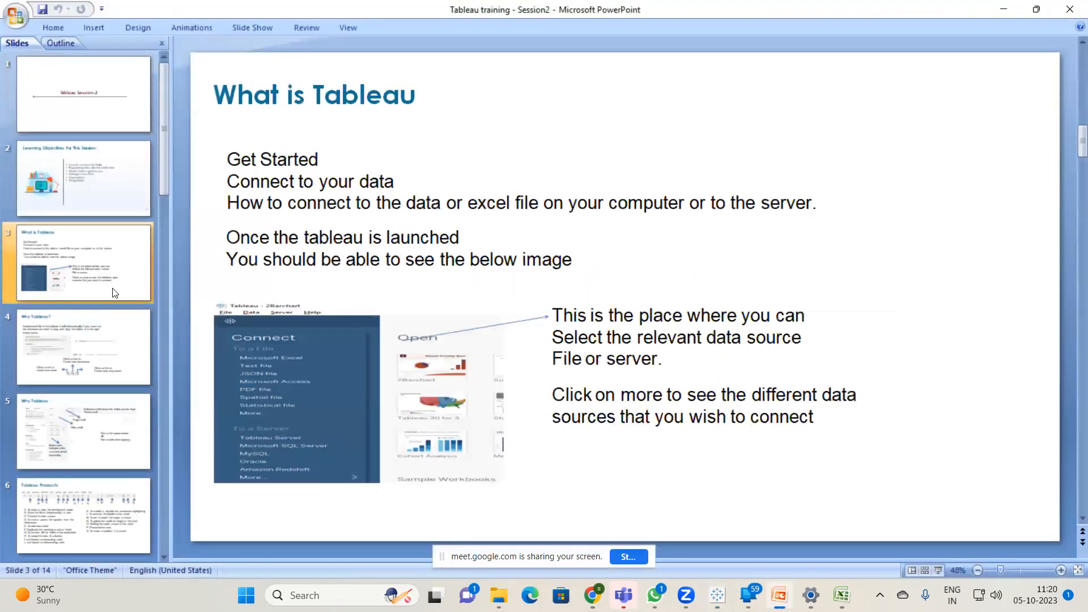
left_click(85, 347)
left_click(85, 431)
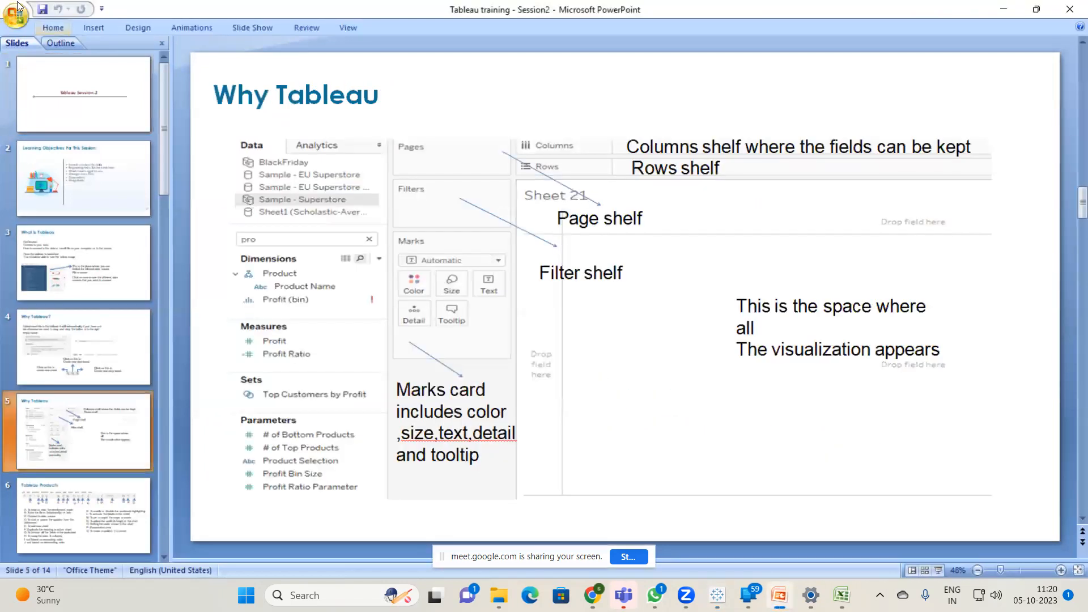
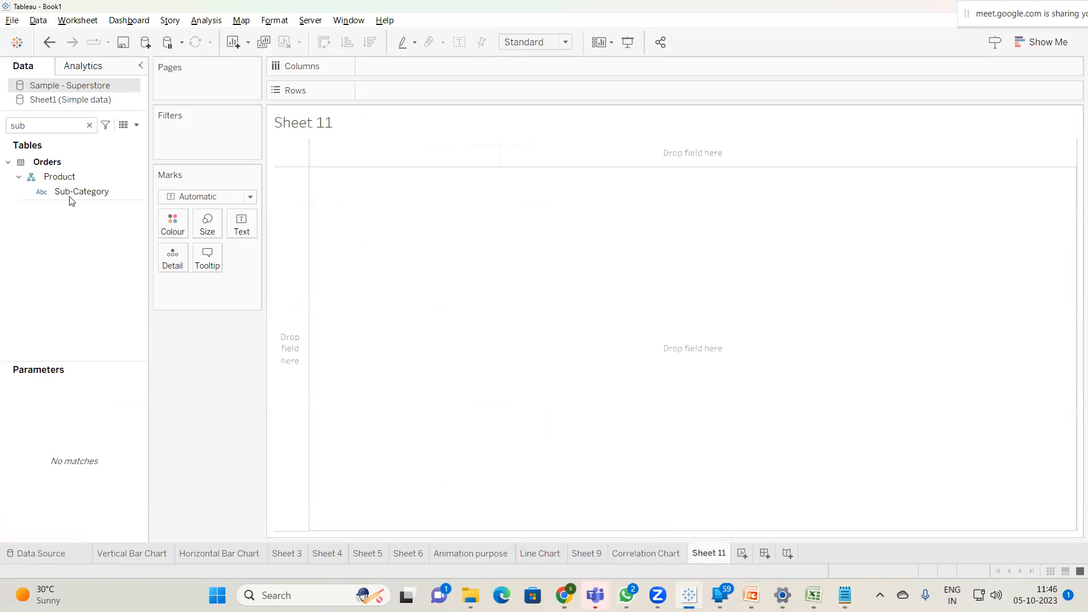
Step: Build a horizontal bar chart from Superstore with Sub-Category on Rows and Sales on Columns
left_click(89, 124)
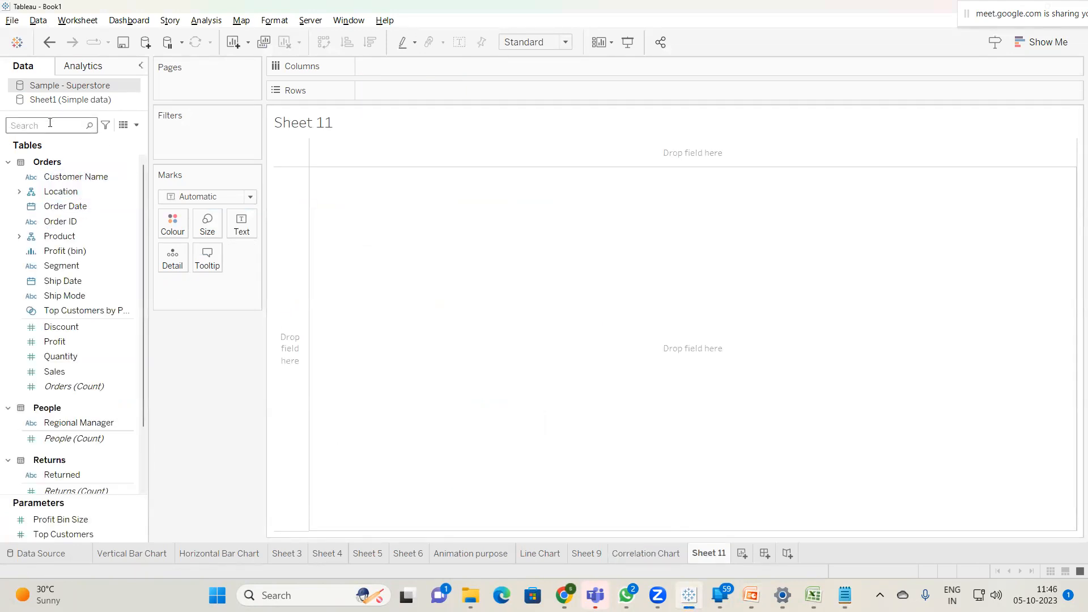
type("sub")
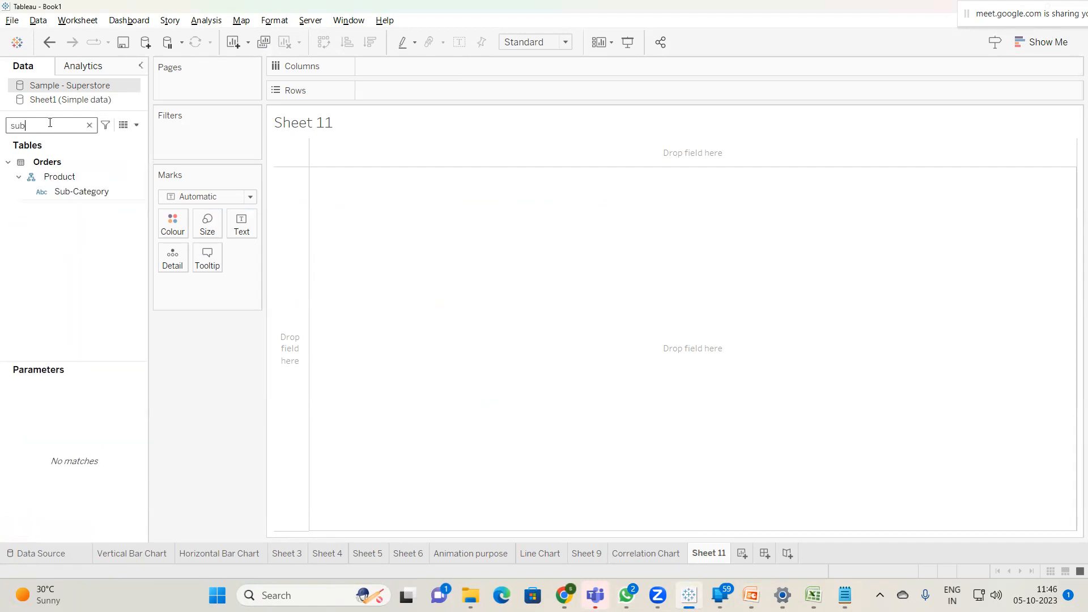
left_click_drag(79, 191, 390, 91)
double_click(53, 125)
type("sa")
left_click_drag(65, 187, 416, 70)
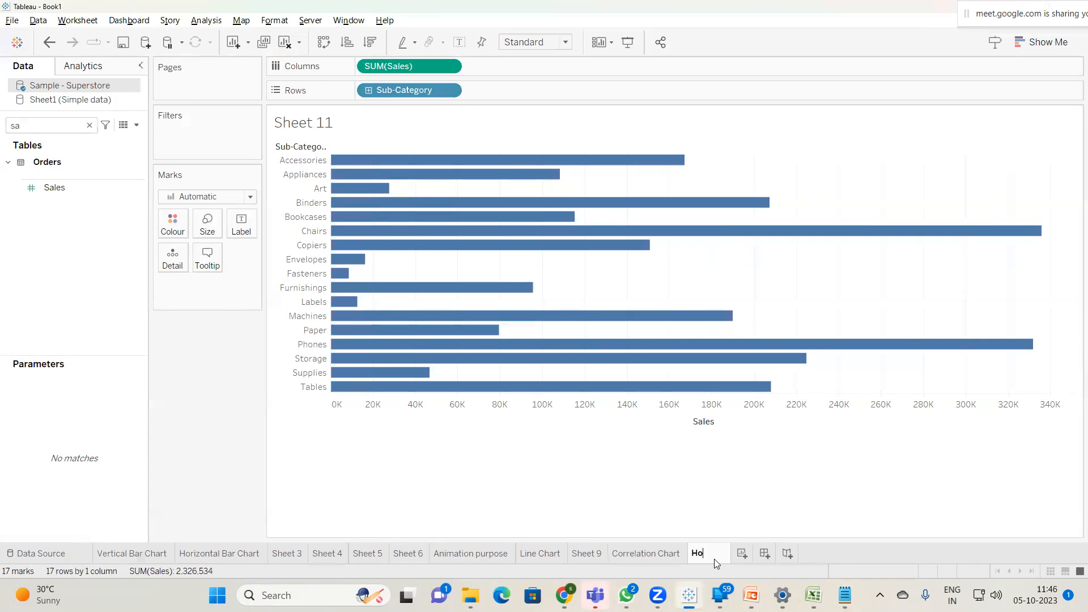
Step: Rename the worksheet as Horizontal Bar 2 and duplicate it
type("tal Bar 2")
key("Return")
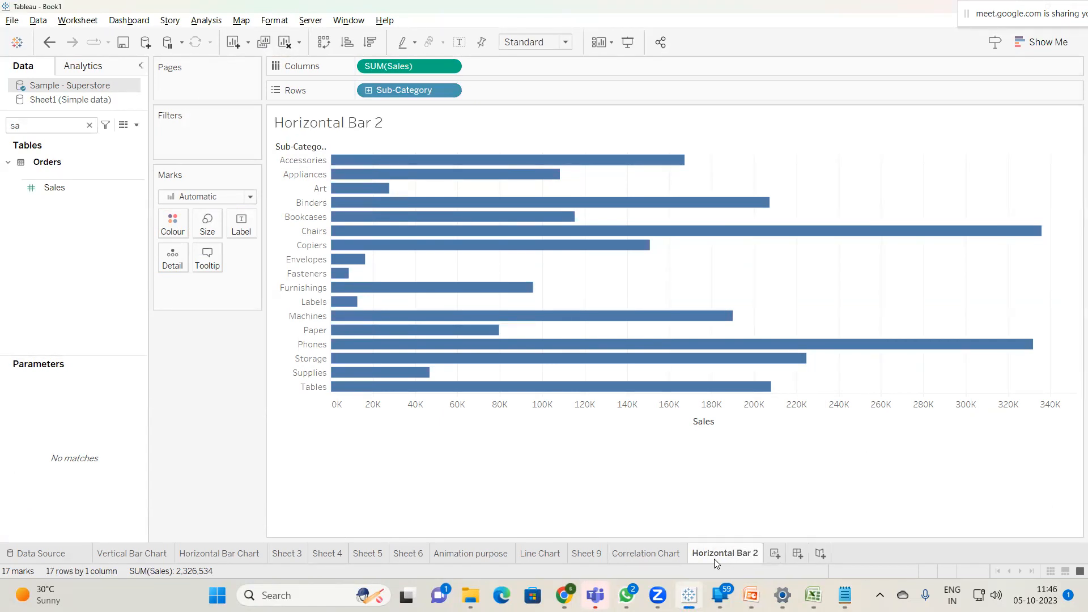
right_click(715, 560)
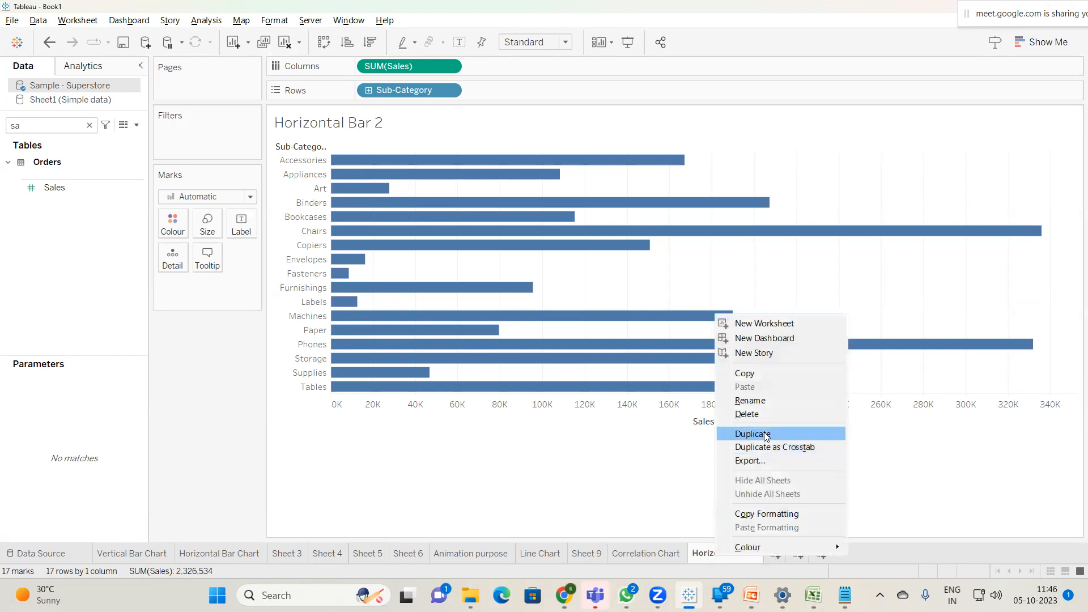
left_click(763, 432)
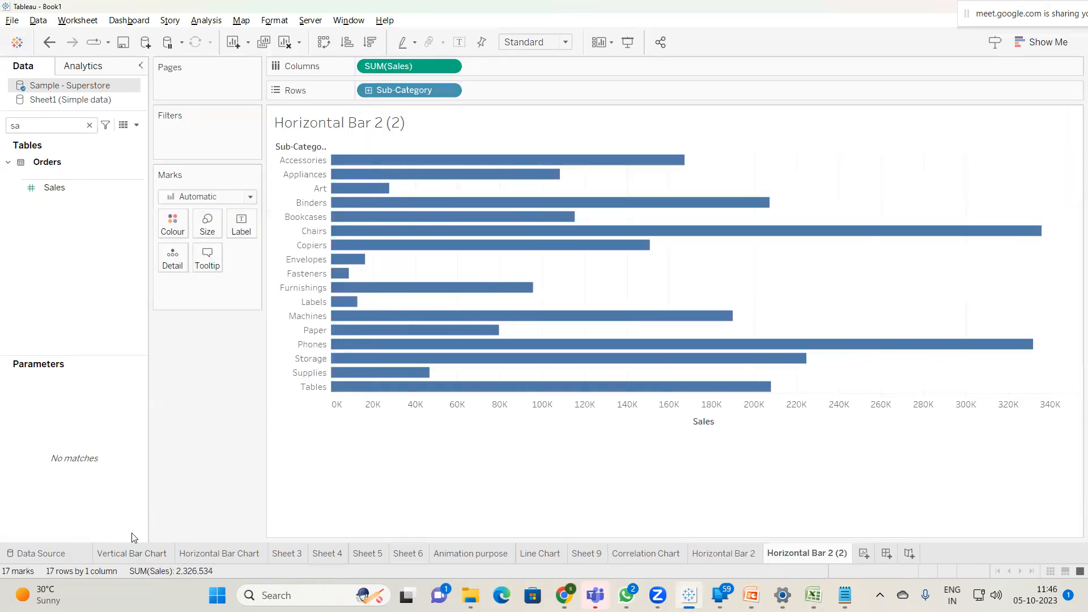
Step: Swap rows and columns in the duplicated sheet and rename it as Vertical bar
left_click(323, 42)
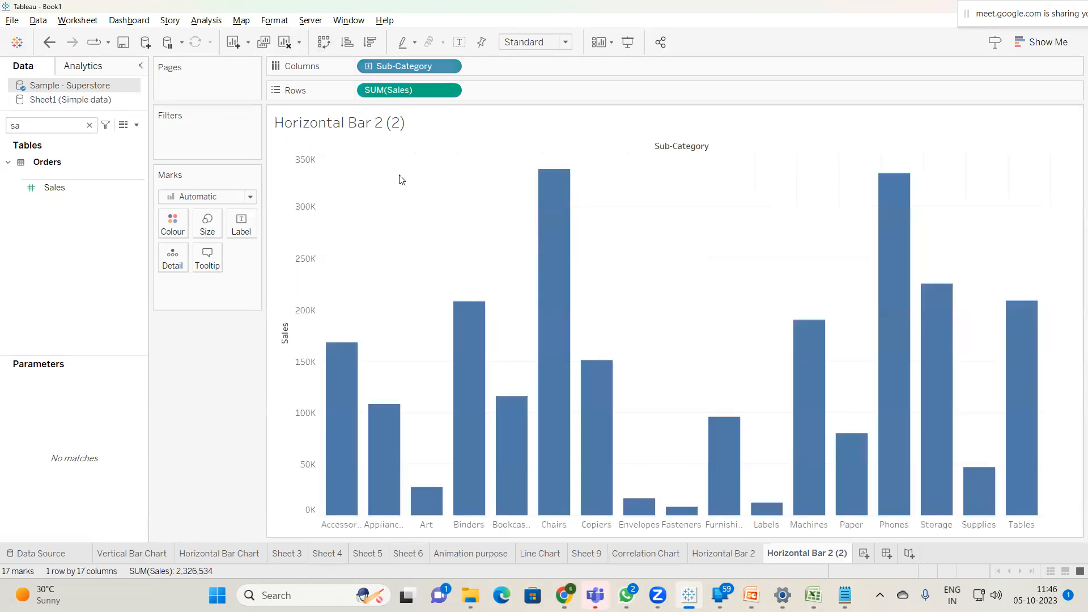
double_click(828, 552)
type("Vertical bar")
key("Return")
Step: Compare the Chairs and Phones bars and sort the sub-categories descending by Sales
mouse_move(822, 355)
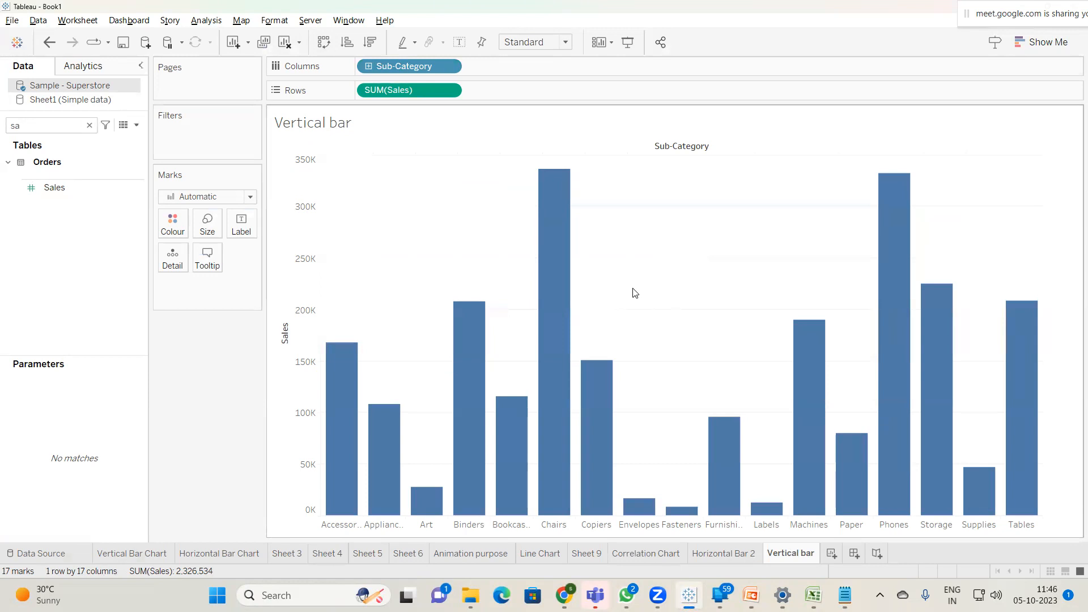
mouse_move(568, 294)
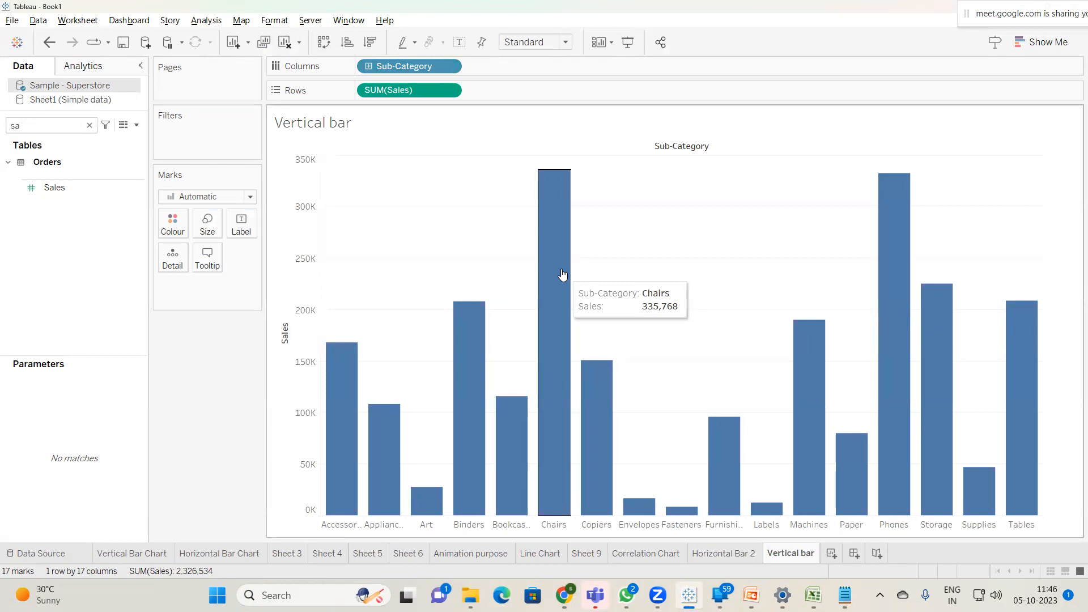
mouse_move(884, 261)
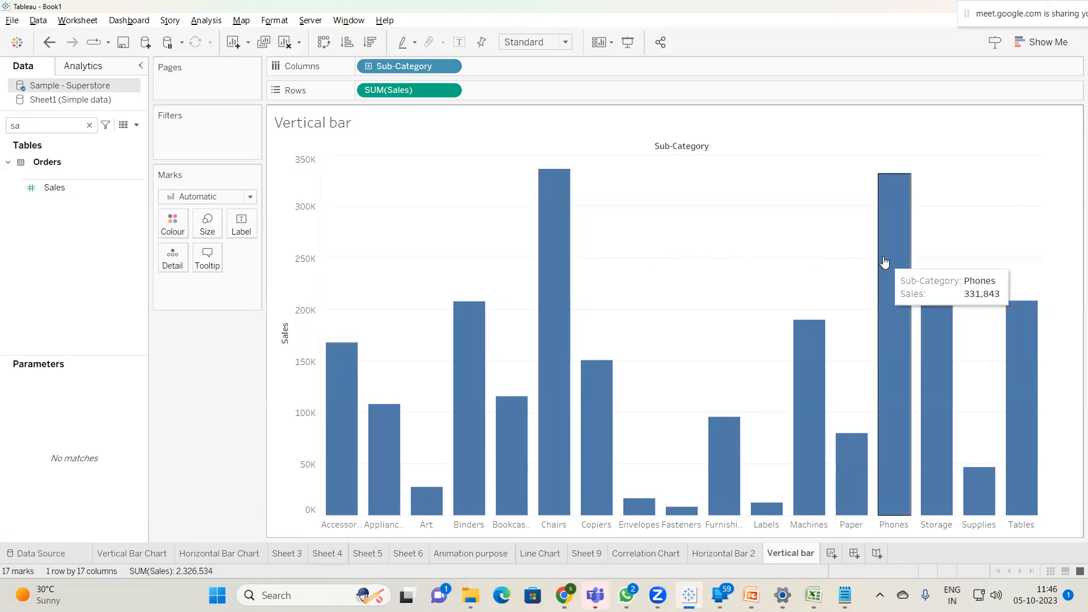
mouse_move(547, 259)
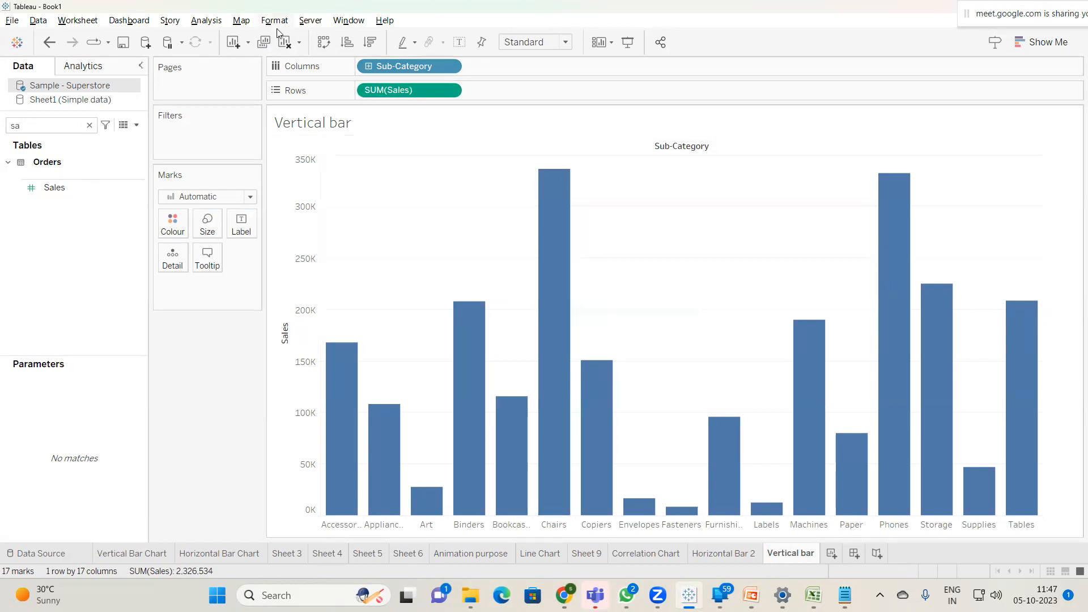
left_click(370, 43)
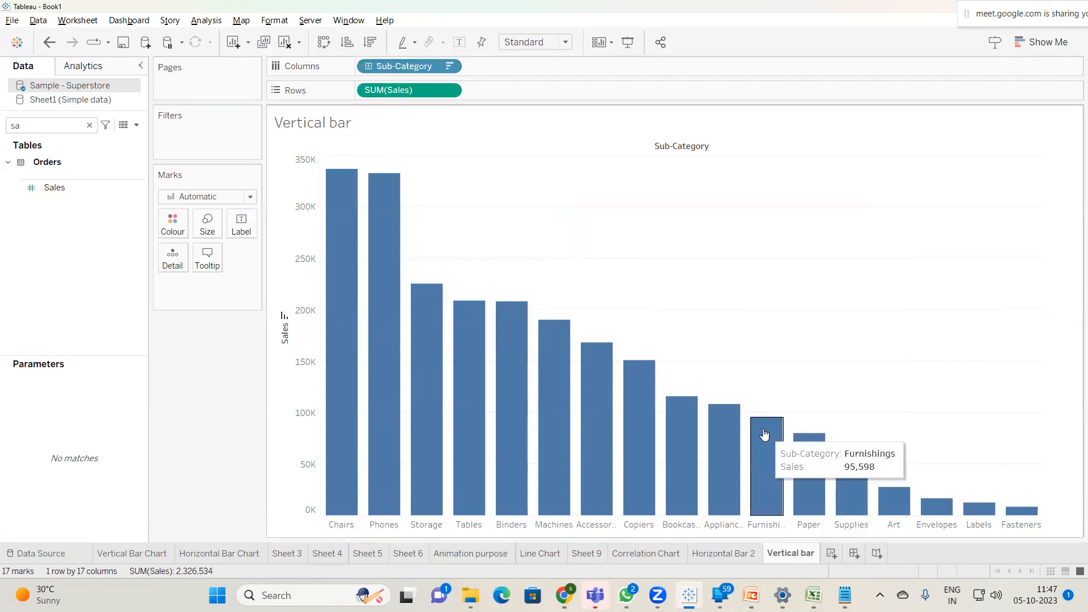
Step: Switch to the PowerPoint presentation and view slide 13 on creating a bar or magnitude chart
mouse_move(751, 595)
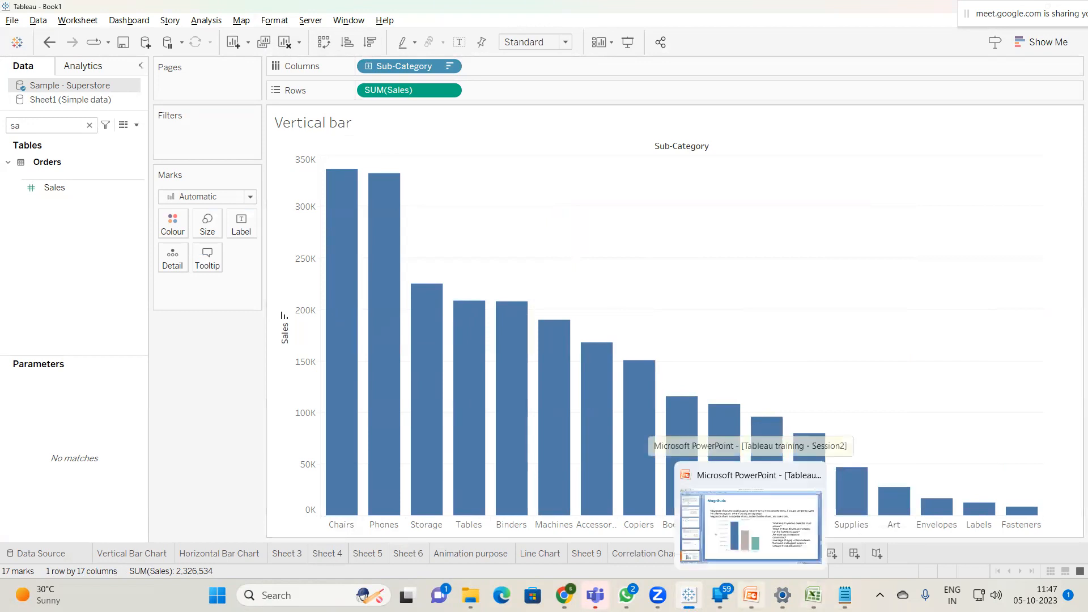
left_click(751, 524)
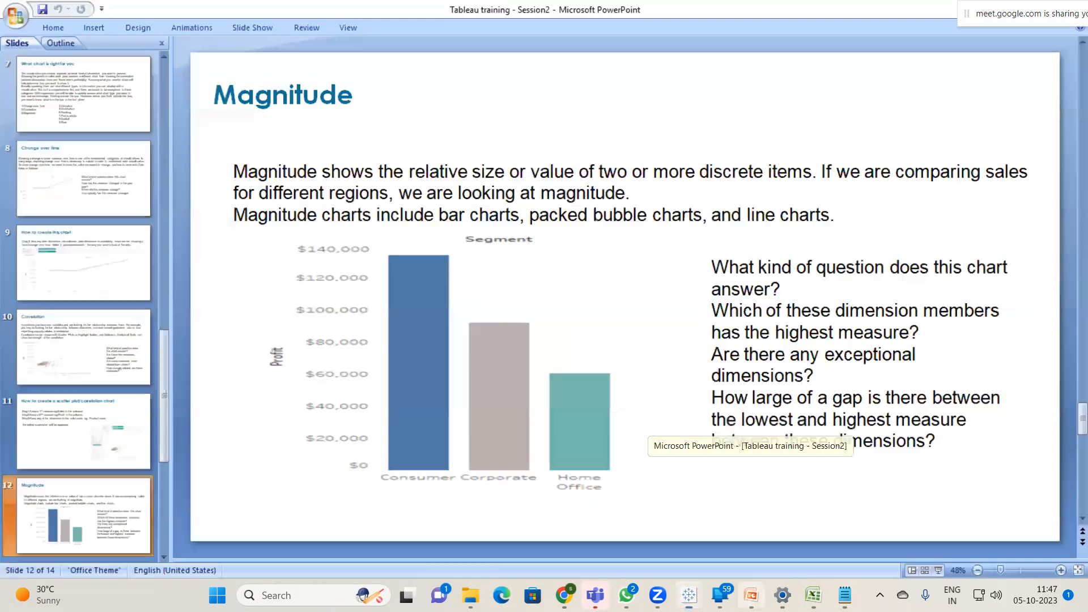
scroll(141, 429, "down", 2)
left_click(129, 422)
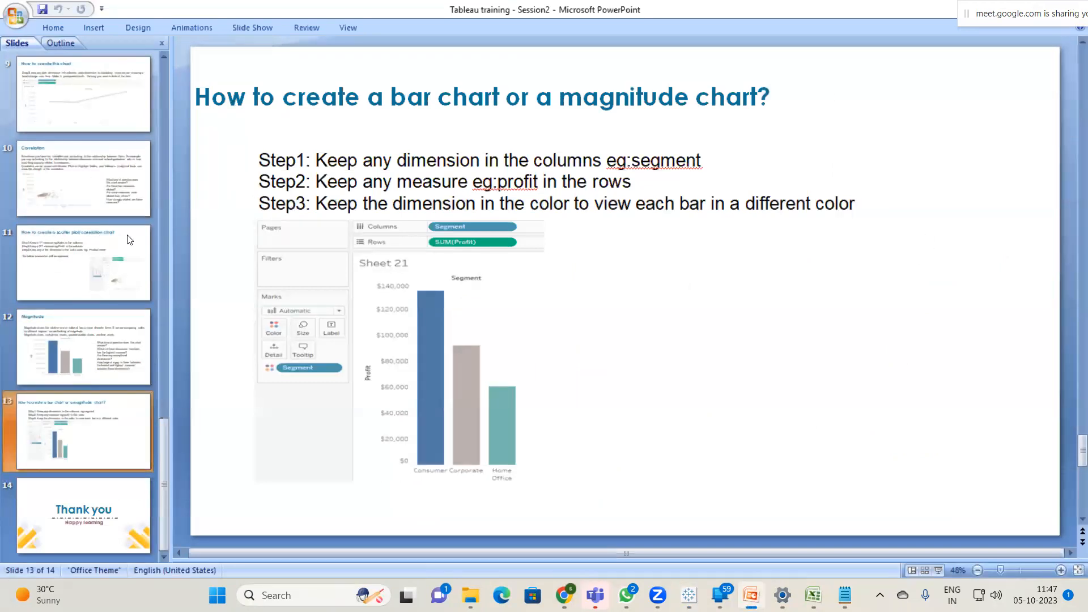
Step: Close the Session2 presentation and bring up the Classes folder in File Explorer
double_click(225, 5)
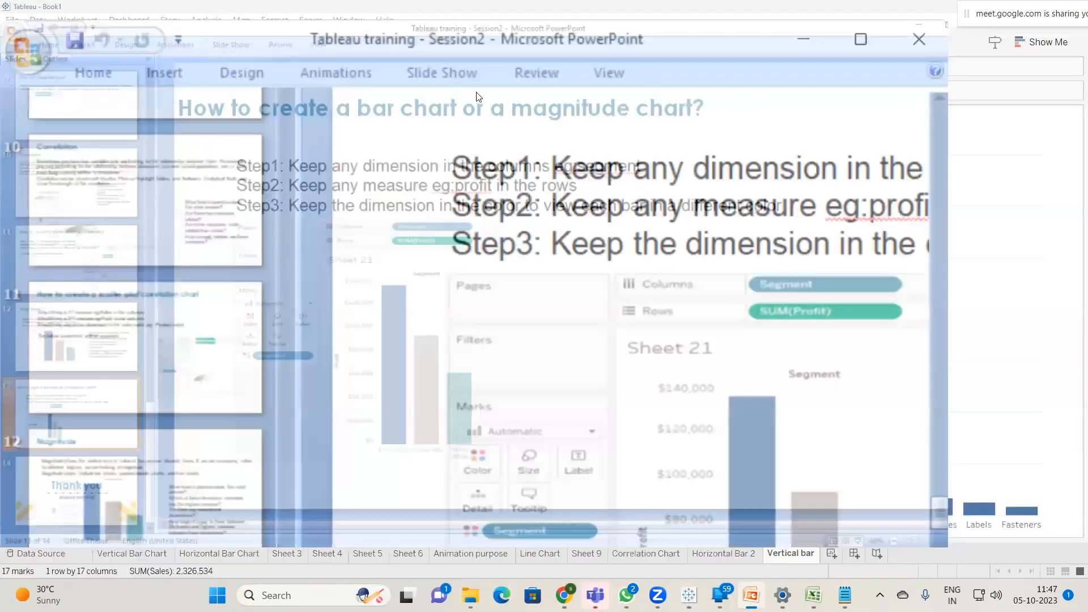
left_click(526, 87)
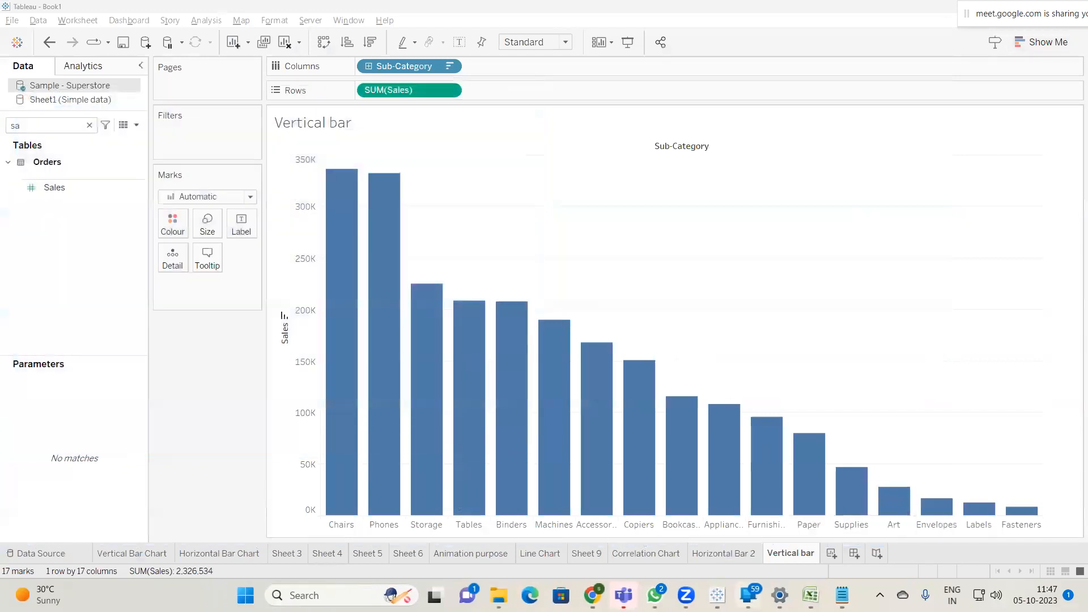
mouse_move(749, 594)
left_click(499, 595)
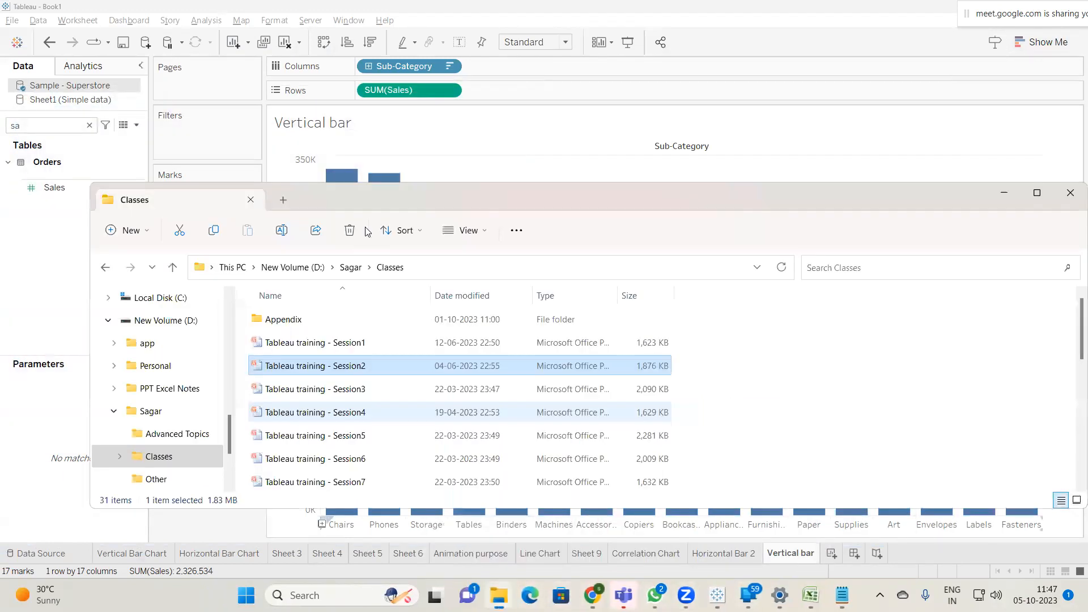
Step: Open the Tableau training - Session3 presentation, maximize it and view slide 3 on deviation type of charts
double_click(389, 398)
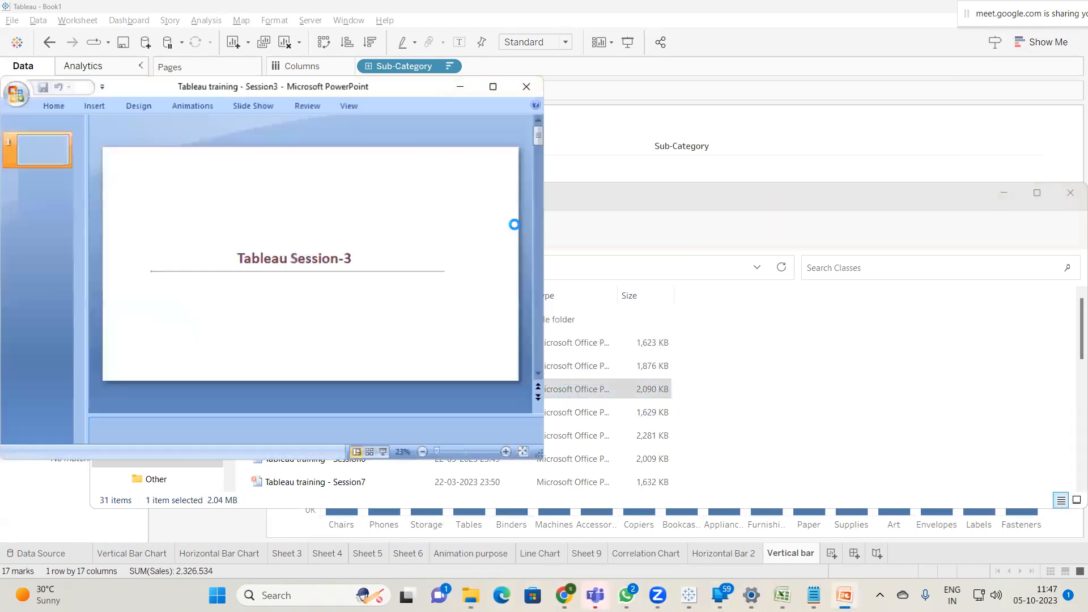
left_click(494, 91)
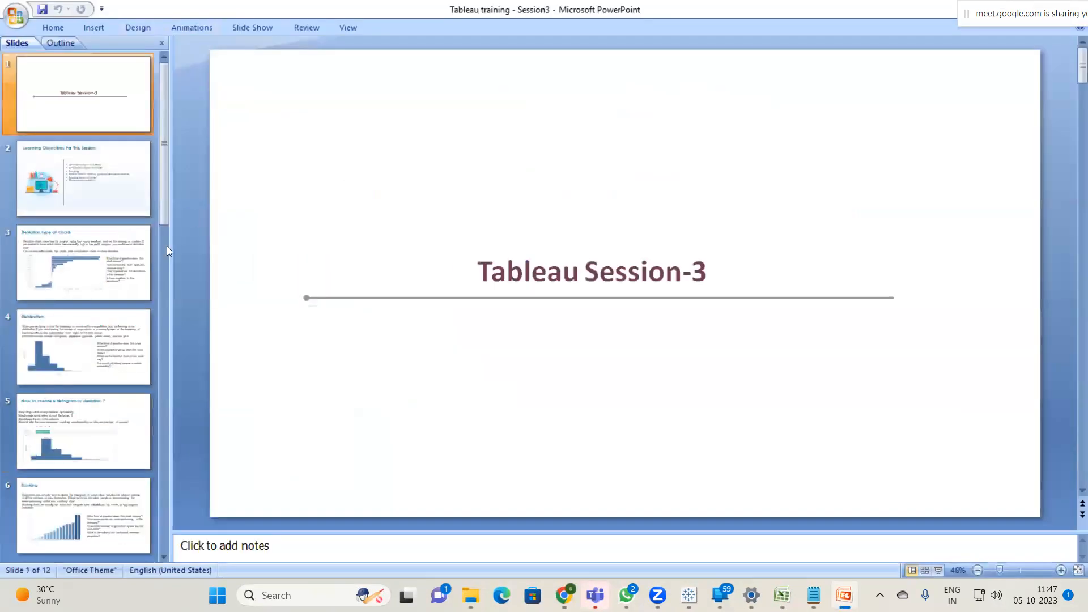
left_click(103, 261)
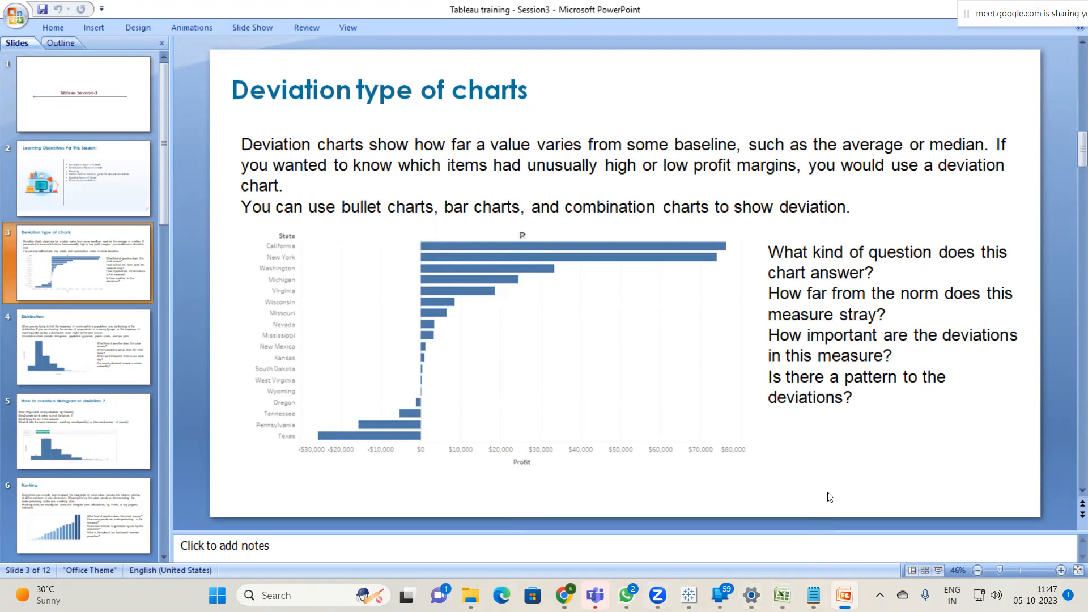
Step: Switch to the Magnitude or bar chart note in Notepad and add the line "deviation type of chart"
mouse_move(813, 595)
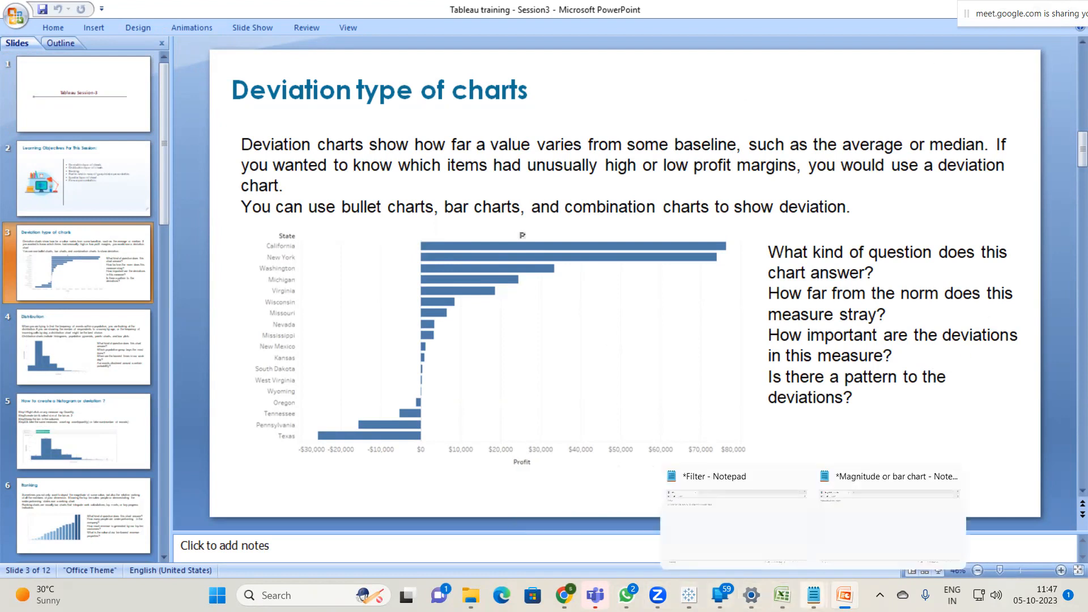
left_click(889, 538)
key("Return")
key("Return")
type("d")
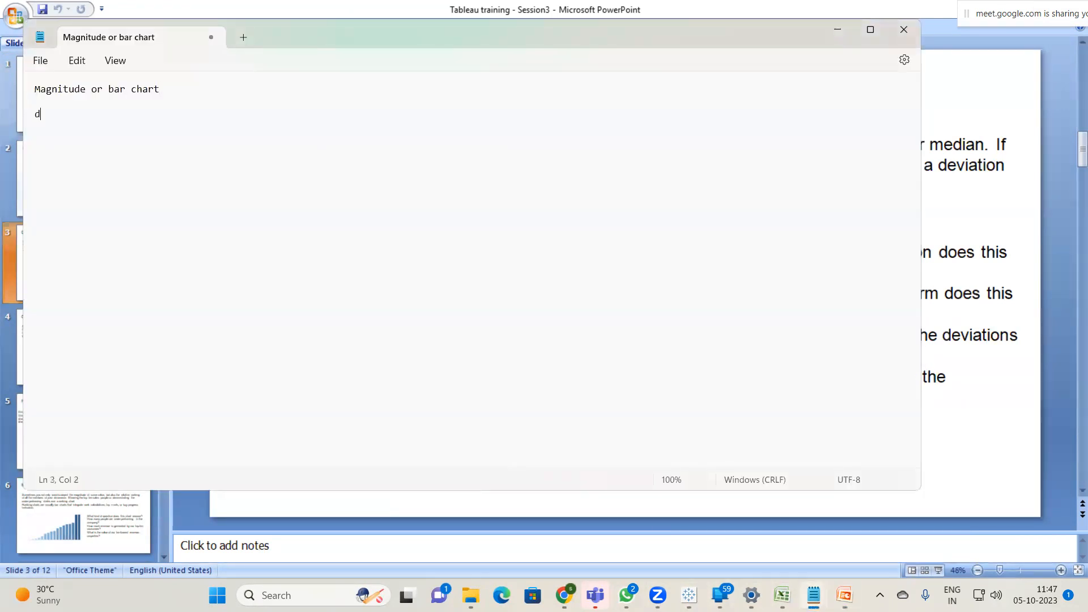
type("eviation ty")
type("pe a")
type("of chart")
Step: Add the line "measure should have negative value" below the deviation chart line
type("negat")
type("ive")
key("BackSpace")
key("BackSpace")
key("BackSpace")
key("BackSpace")
key("BackSpace")
key("BackSpace")
key("BackSpace")
key("BackSpace")
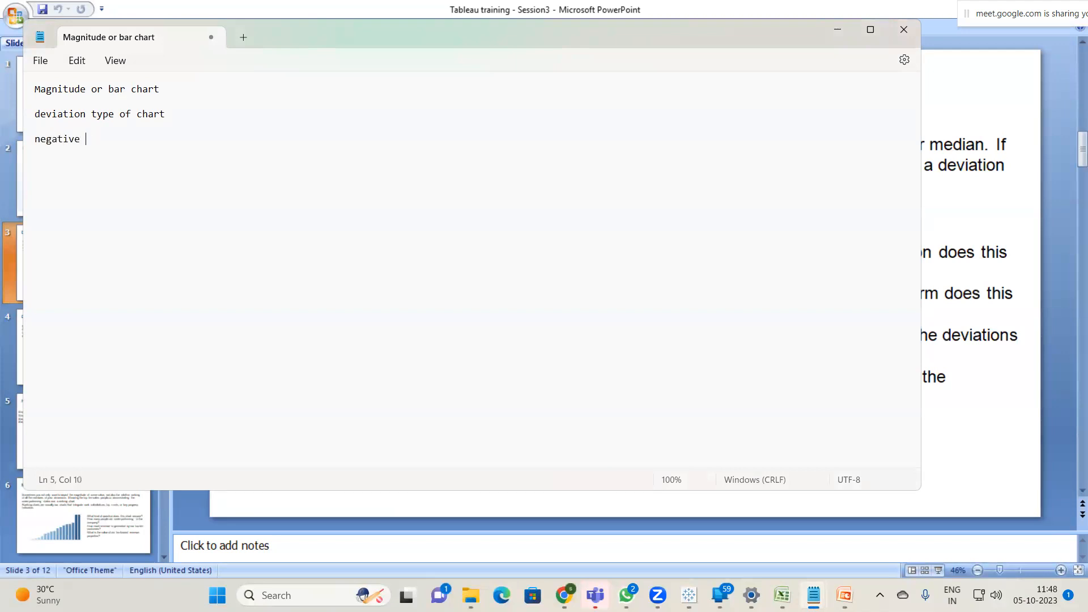
key("BackSpace")
key("BackSpace")
type("measure shoudl")
key("BackSpace")
key("BackSpace")
key("BackSpace")
type("ld have negati")
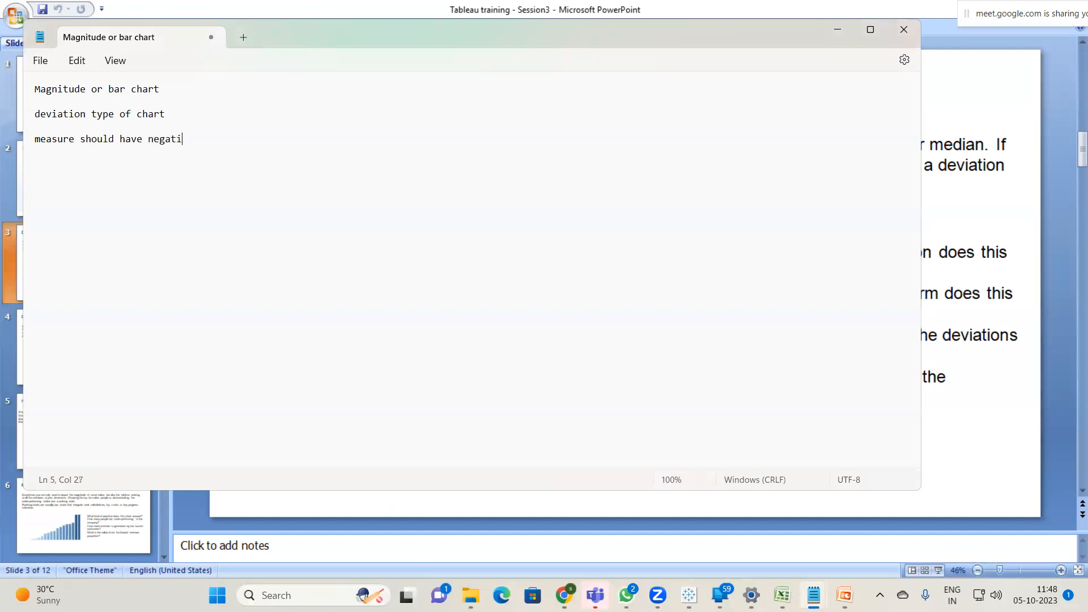
type("ve value")
Step: Switch to the Filter note and add a mobile example with the lines "cost 10000", "sale 10500" and "proft 500"
mouse_move(814, 595)
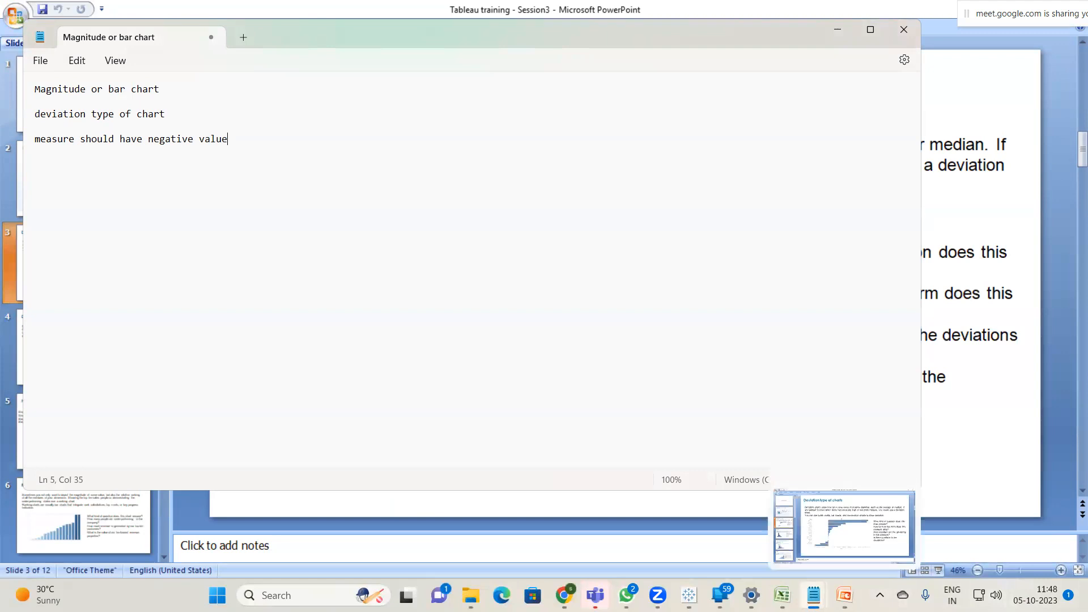
left_click(689, 504)
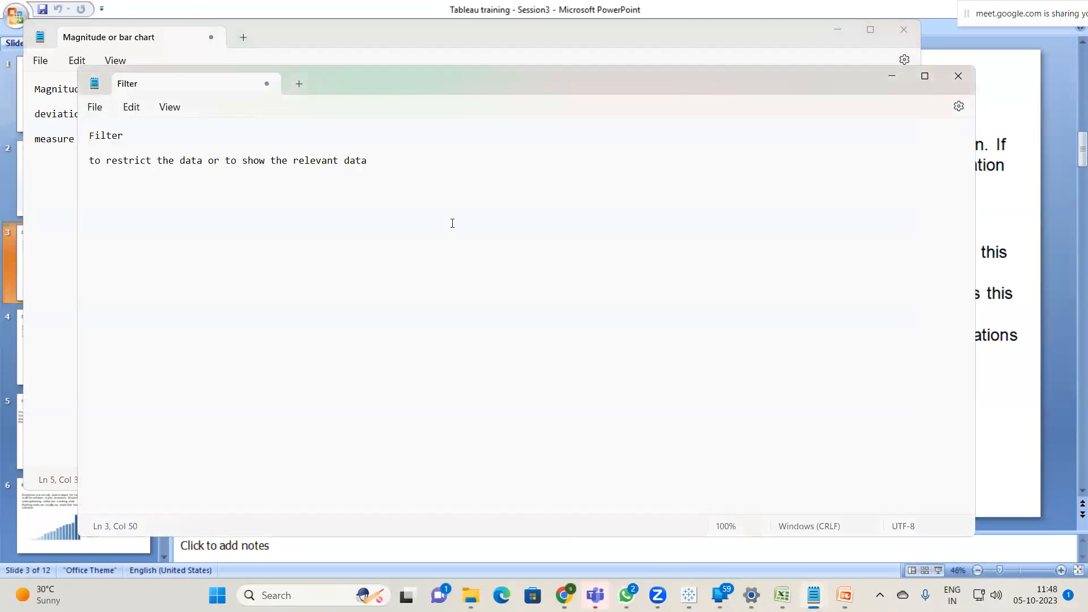
key("Return")
type("sa")
key("BackSpace")
key("BackSpace")
key("BackSpace")
key("BackSpace")
type("mobile ")
type("cost 10000")
key("Return")
type("sale 10500 ")
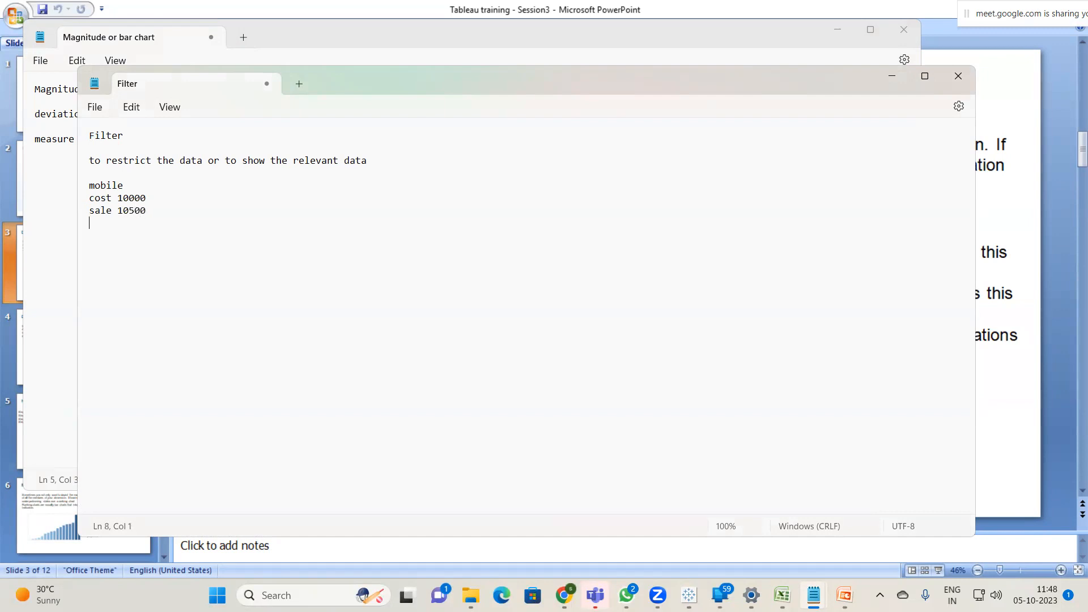
type("proft")
type("500")
Step: Change the mobile example's sale value to 9500 and its profit value to -500
double_click(135, 212)
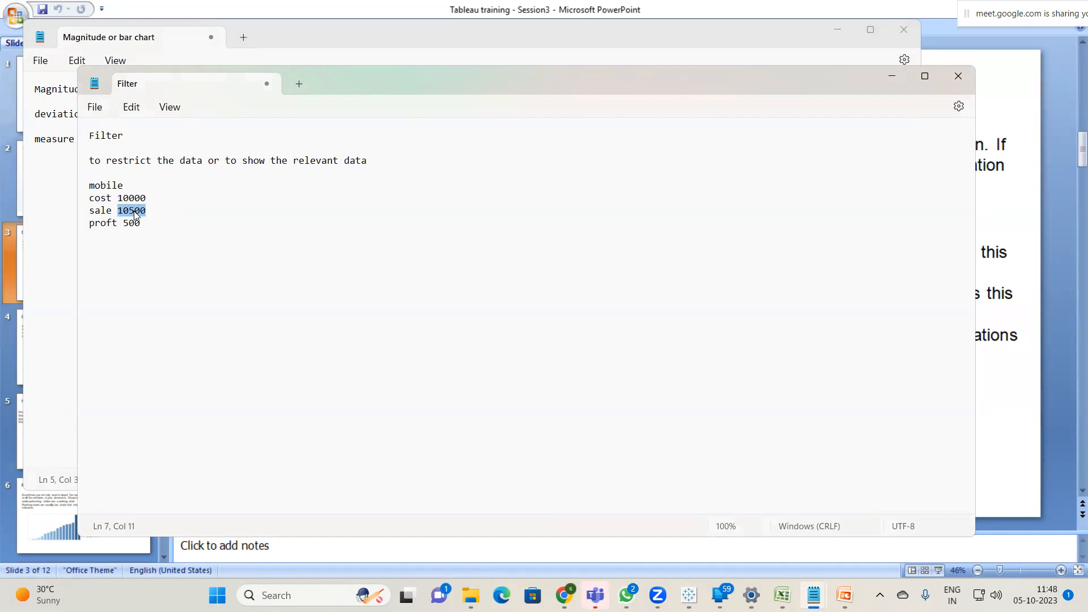
type("9500")
double_click(129, 224)
type("-500")
left_click(113, 223)
Step: Switch to Tableau, add a new worksheet and place Sub-Category on Rows
mouse_move(688, 595)
left_click(697, 509)
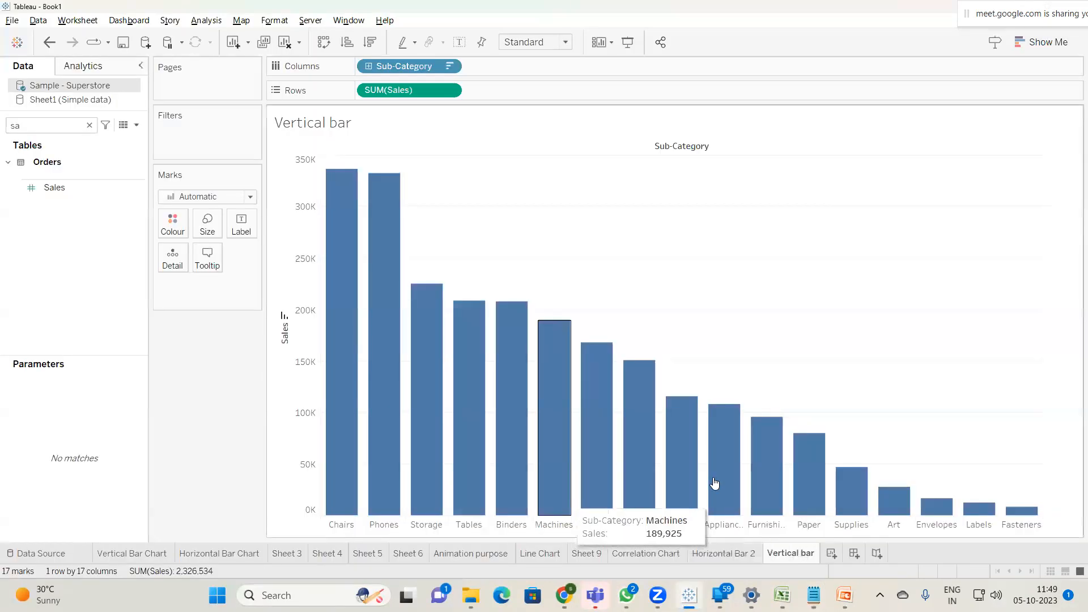
left_click(832, 554)
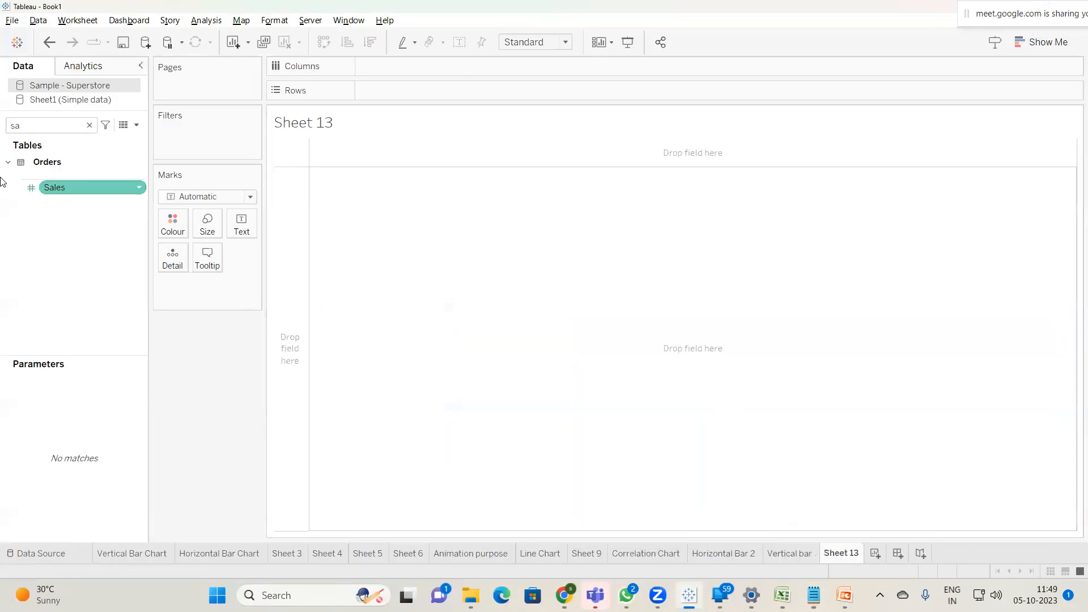
left_click(46, 125)
key("BackSpace")
type("ub")
left_click_drag(99, 192, 431, 91)
Step: Find the Profit field, place it on Columns and sort the sub-categories descending by Profit
left_click(59, 124)
key("BackSpace")
key("BackSpace")
key("BackSpace")
type("prof")
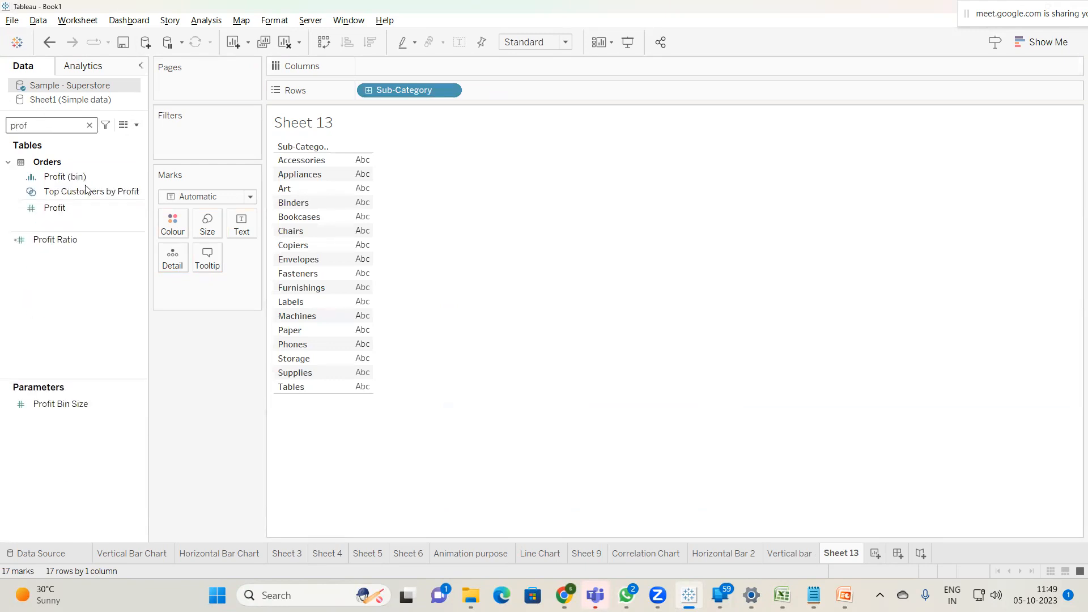
left_click_drag(82, 207, 395, 63)
left_click_drag(400, 68, 399, 64)
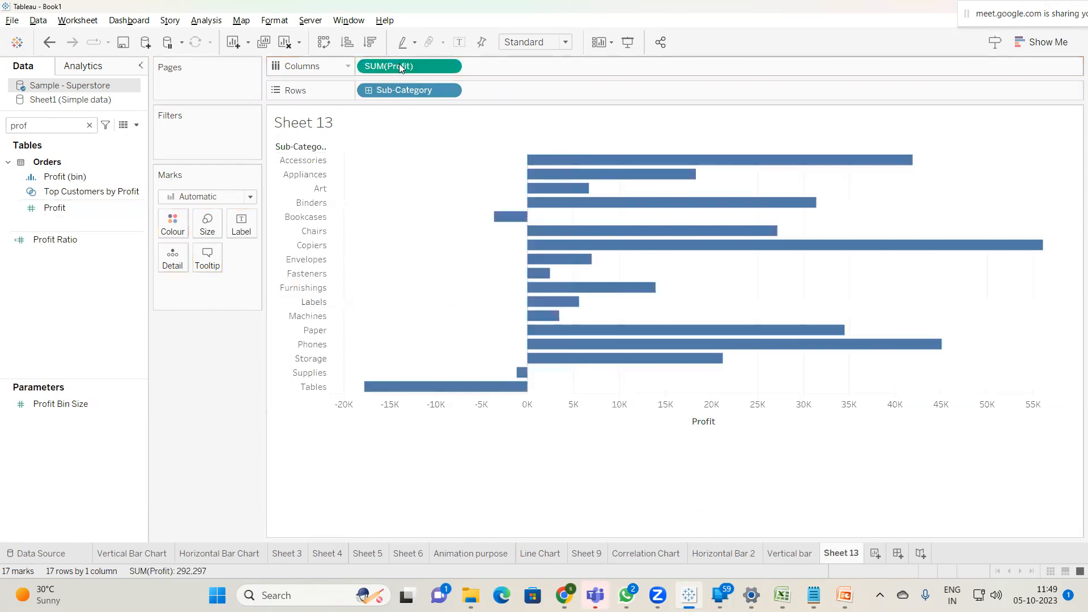
left_click(373, 49)
mouse_move(549, 356)
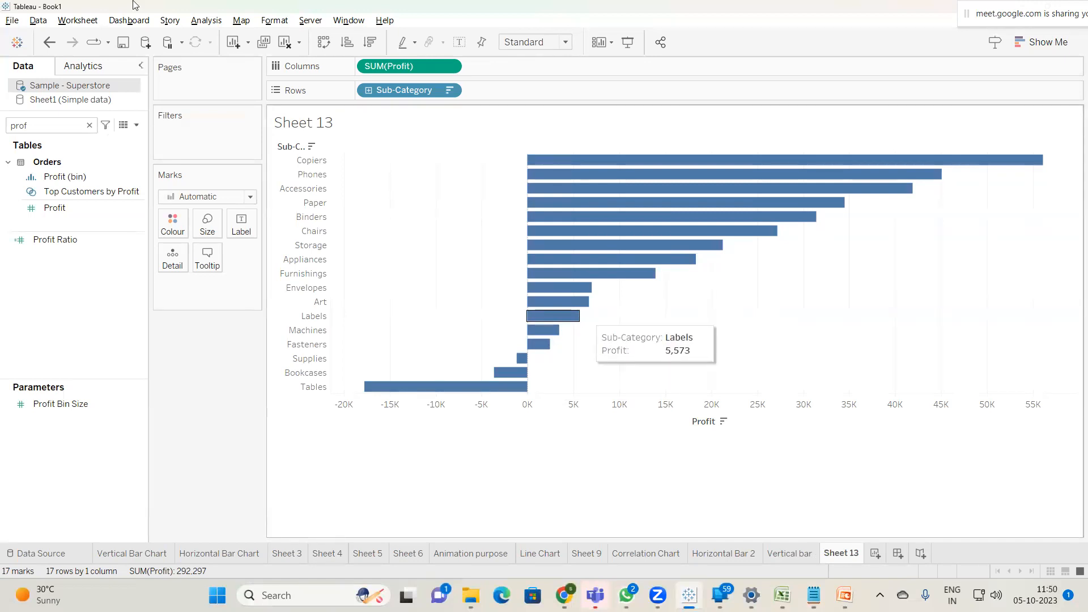
Step: Colour the bars by Profit and inspect the lowest-profit sub-categories
left_click(56, 209)
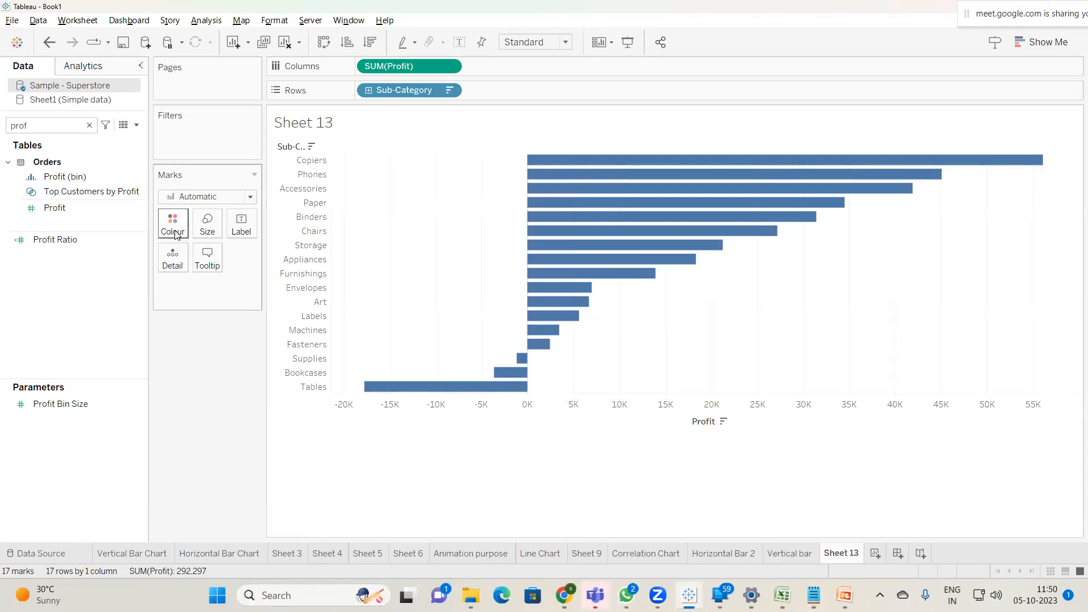
left_click_drag(61, 208, 165, 225)
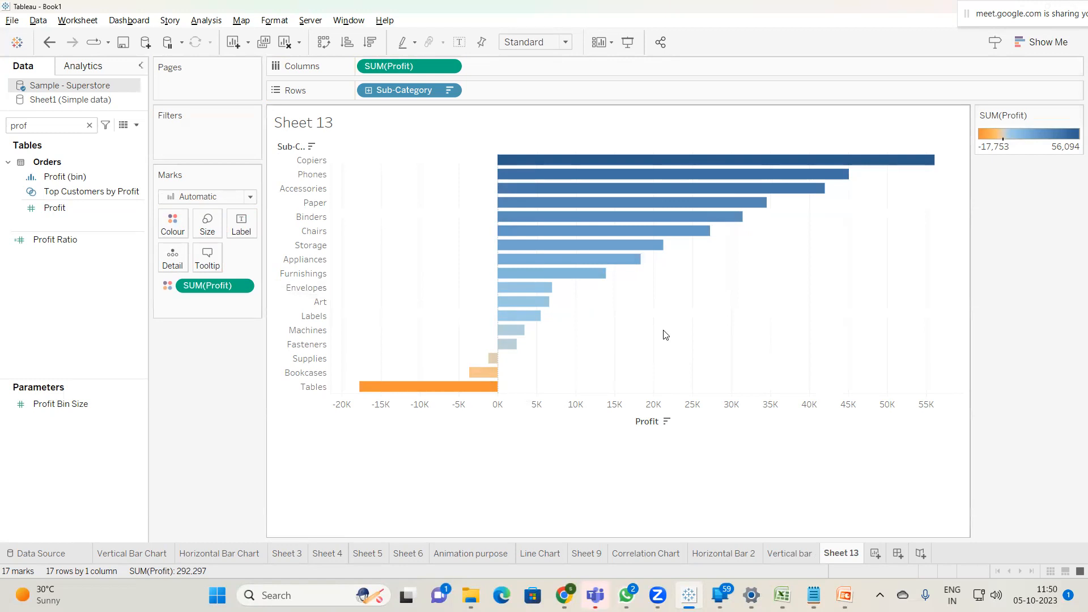
mouse_move(496, 388)
mouse_move(511, 346)
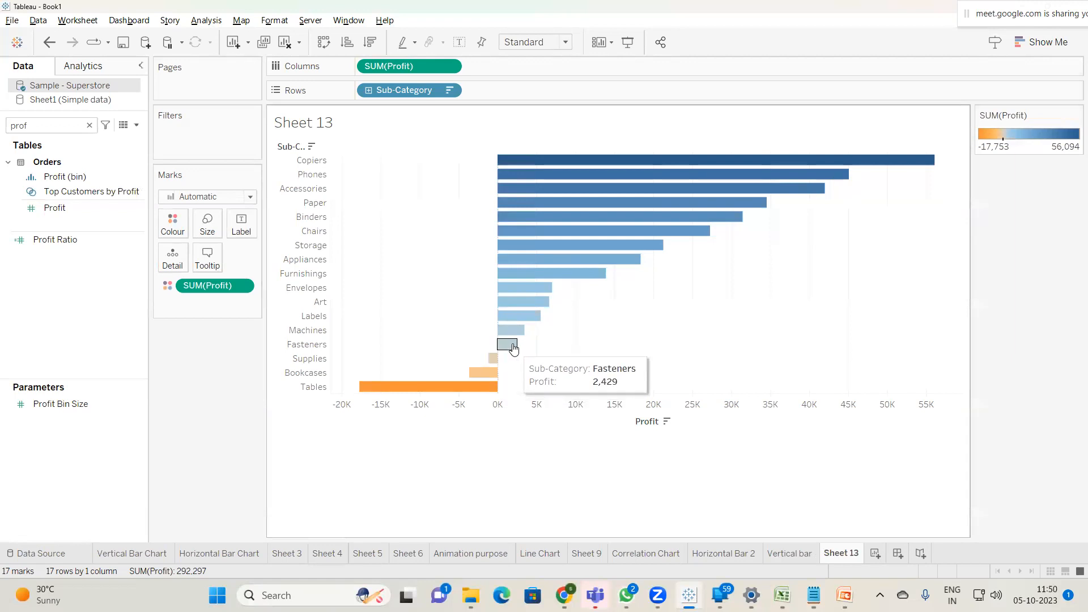
Step: Set the Profit colour scale to stepped colour with 2 steps
double_click(1016, 132)
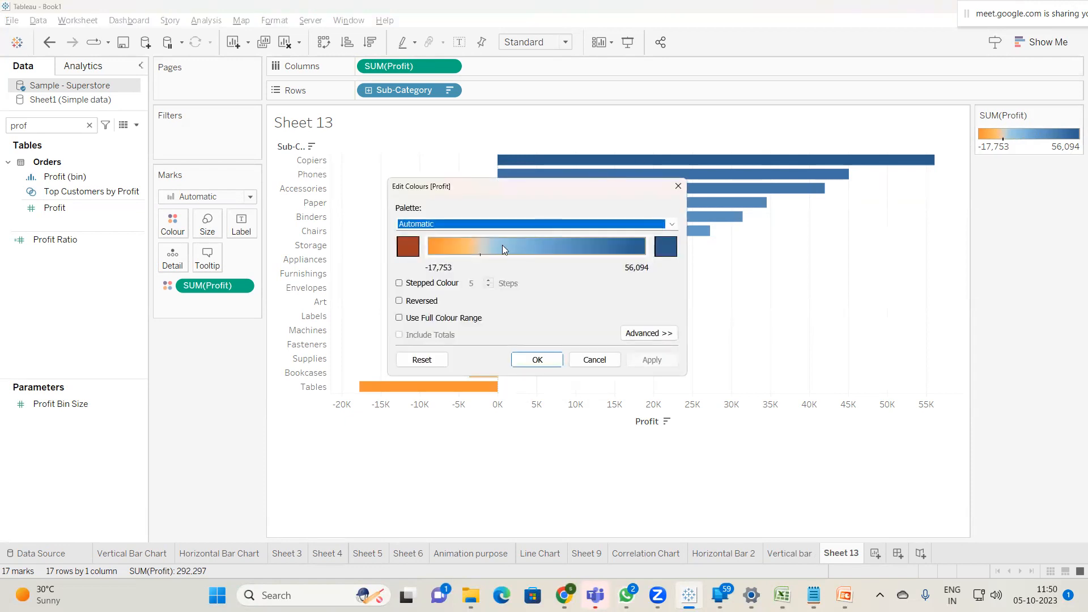
left_click(398, 283)
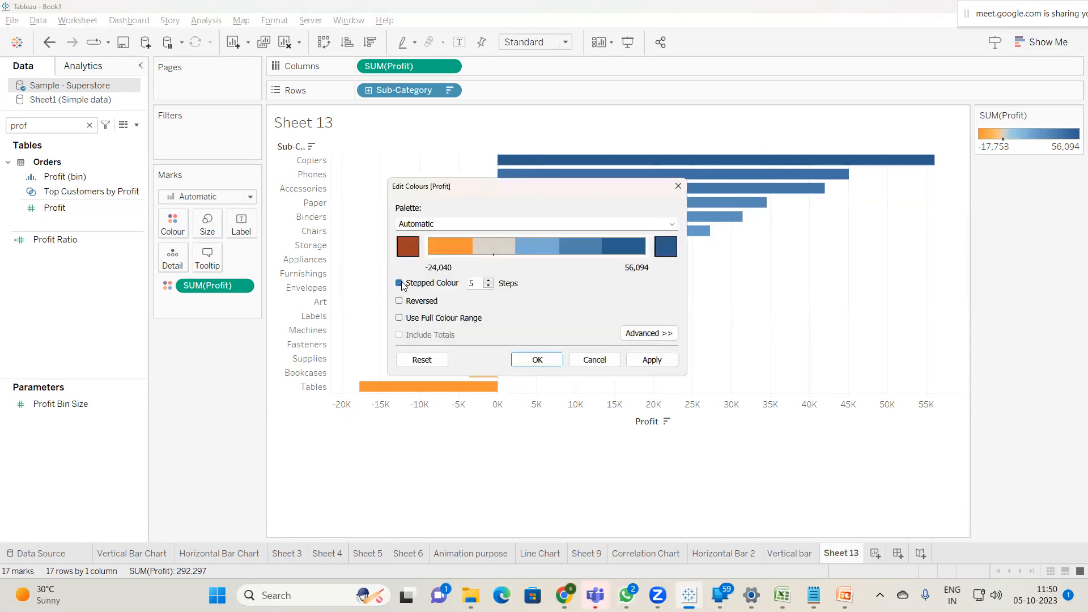
left_click(488, 286)
left_click(489, 287)
left_click(488, 287)
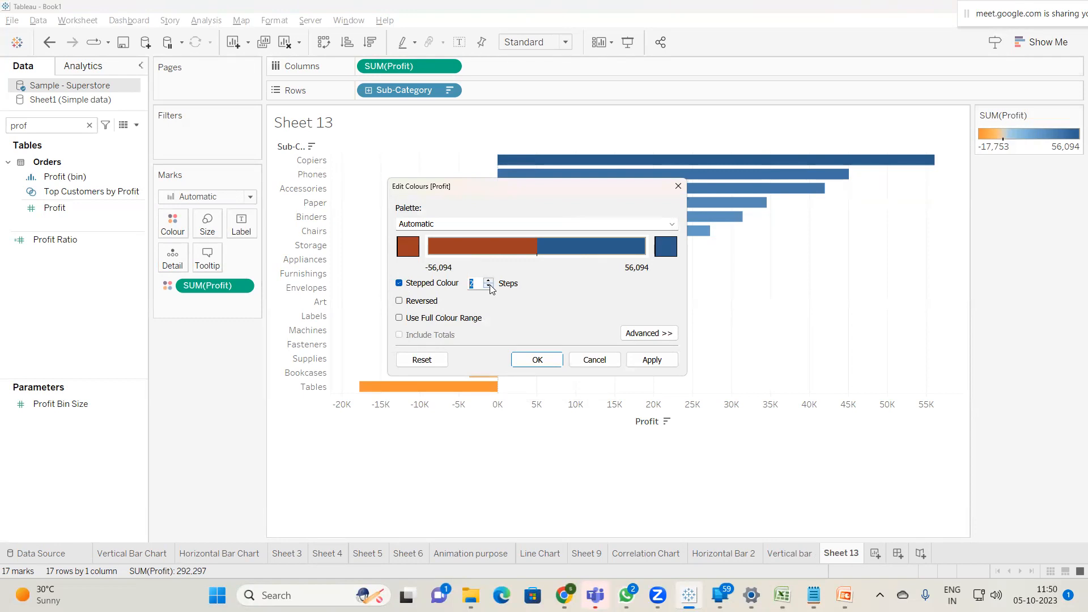
left_click(538, 362)
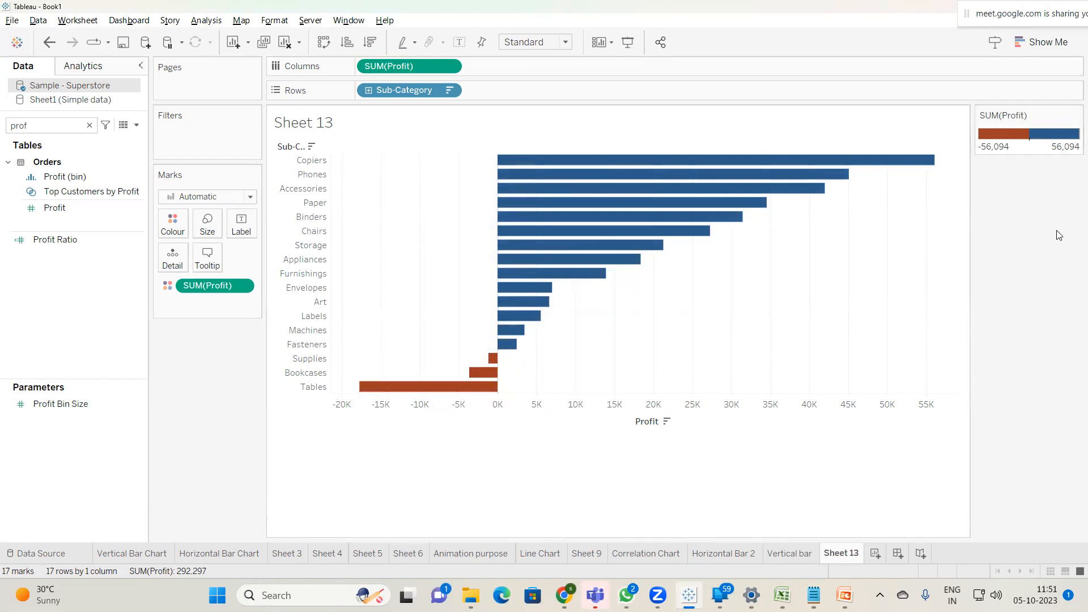
Step: Change the Profit colour palette to Red-Green Diverging
double_click(1039, 136)
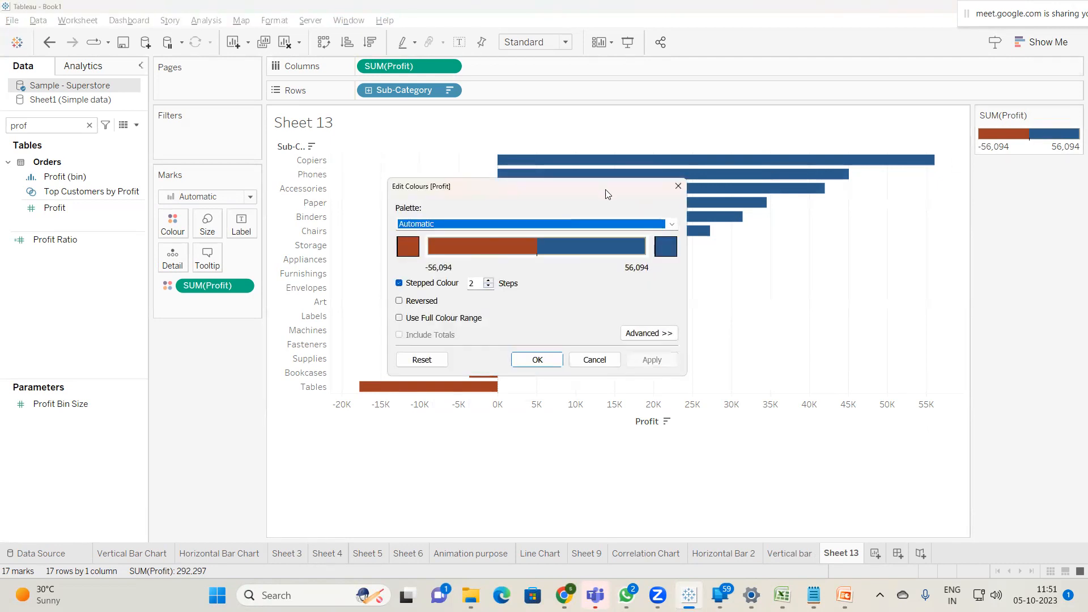
left_click(525, 225)
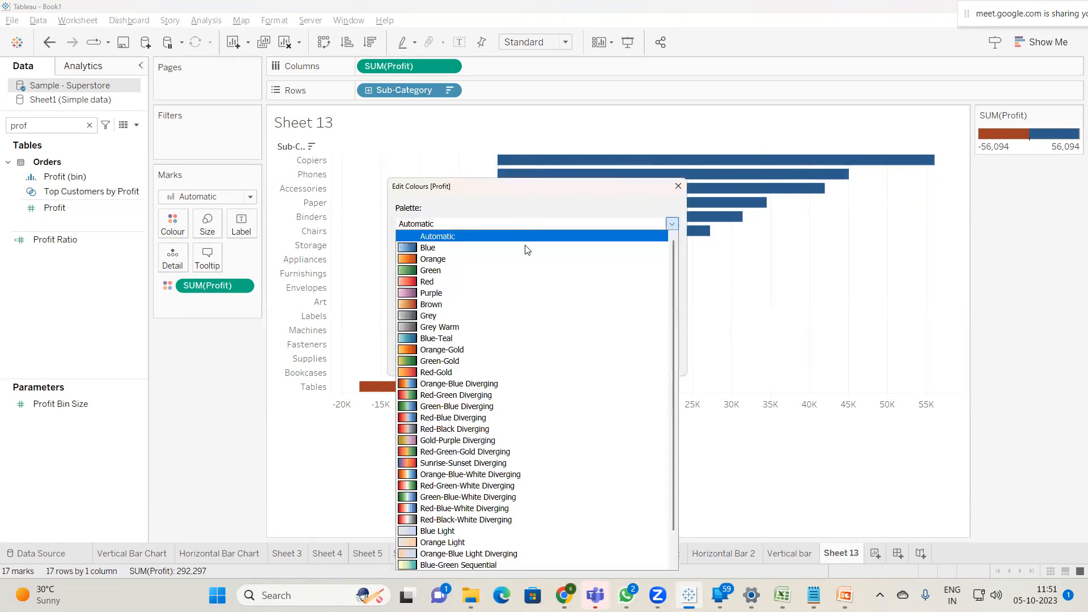
left_click(506, 395)
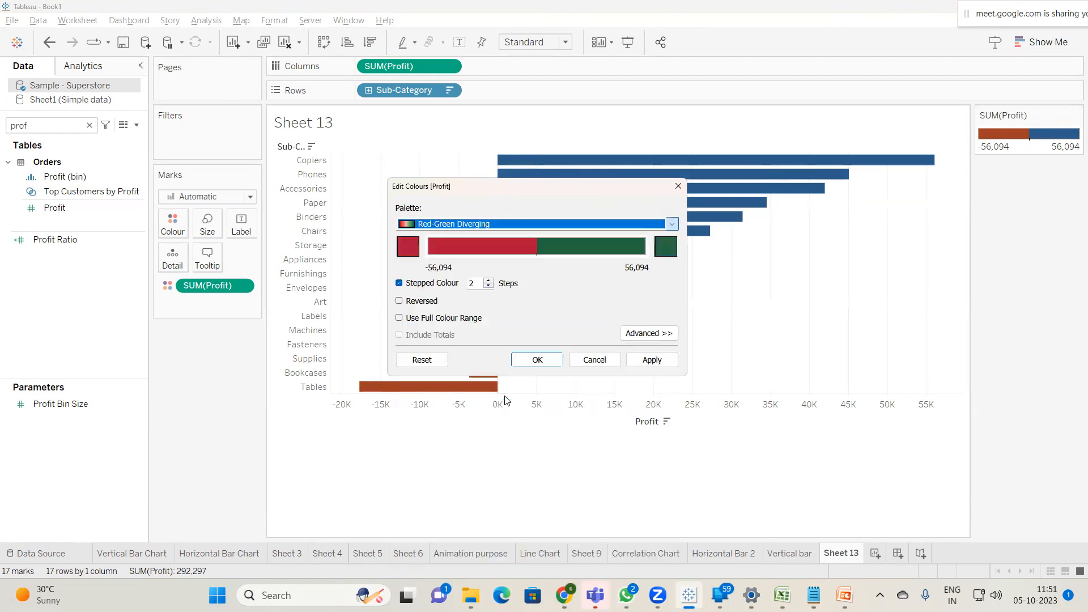
left_click(527, 367)
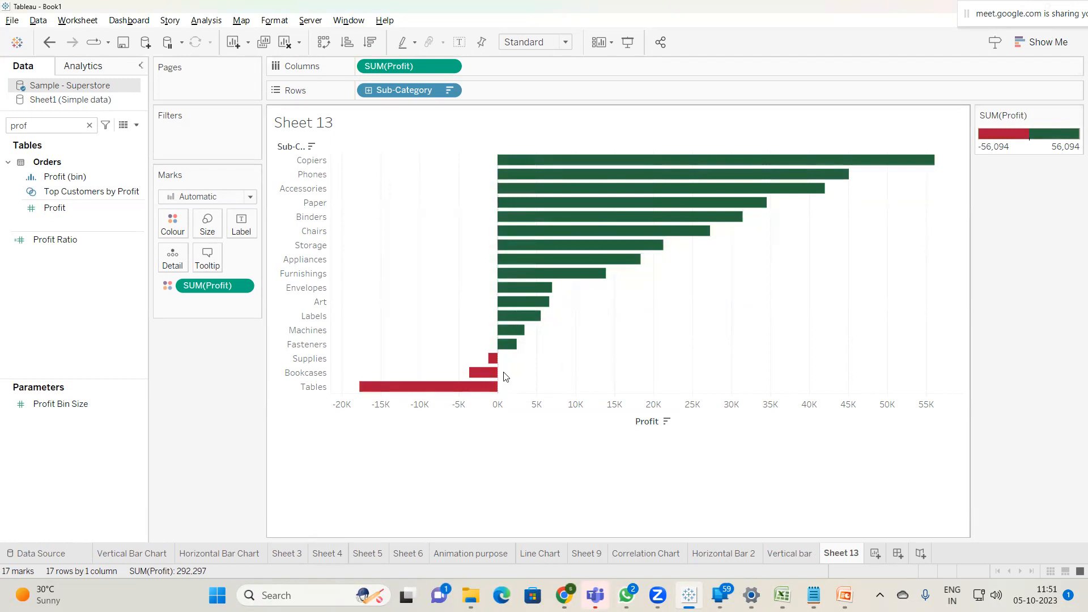
Step: Rename Sheet 13 as "Deviation type of Chart"
double_click(847, 553)
type("Deviation ")
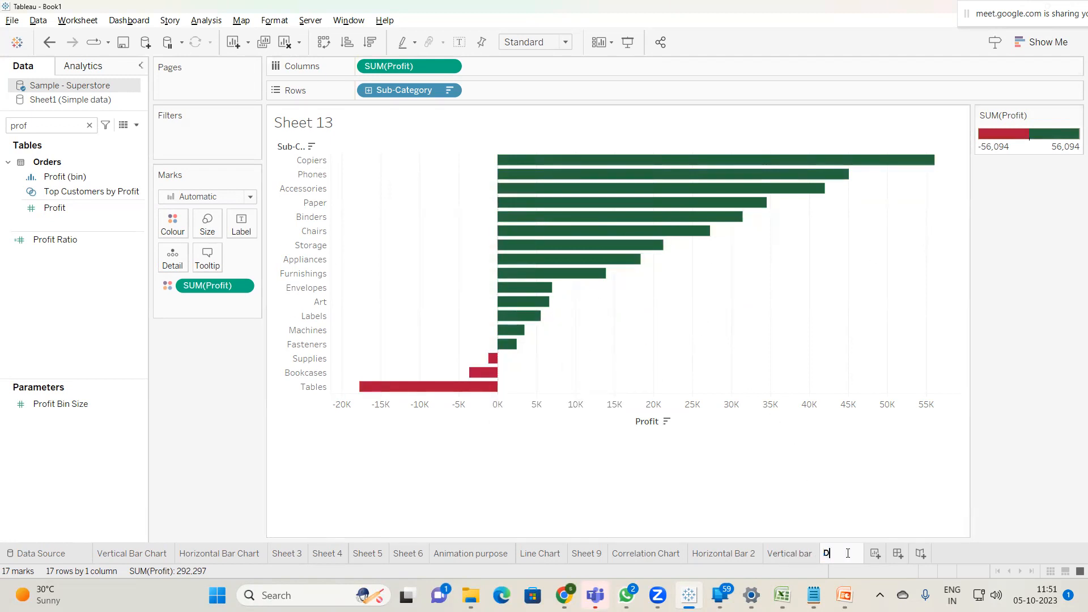
type("type ")
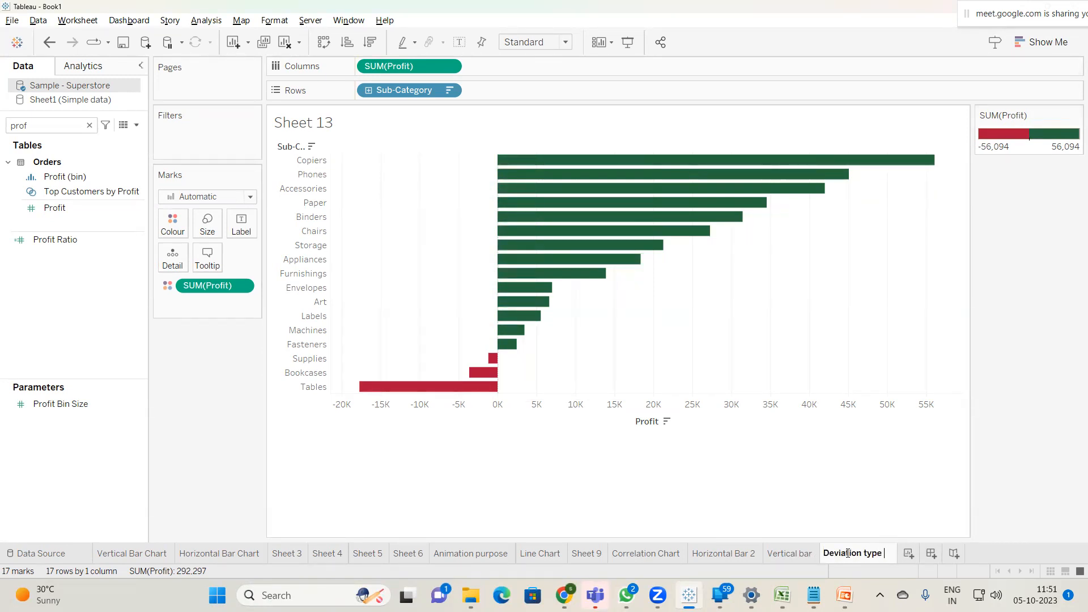
type("of Chart")
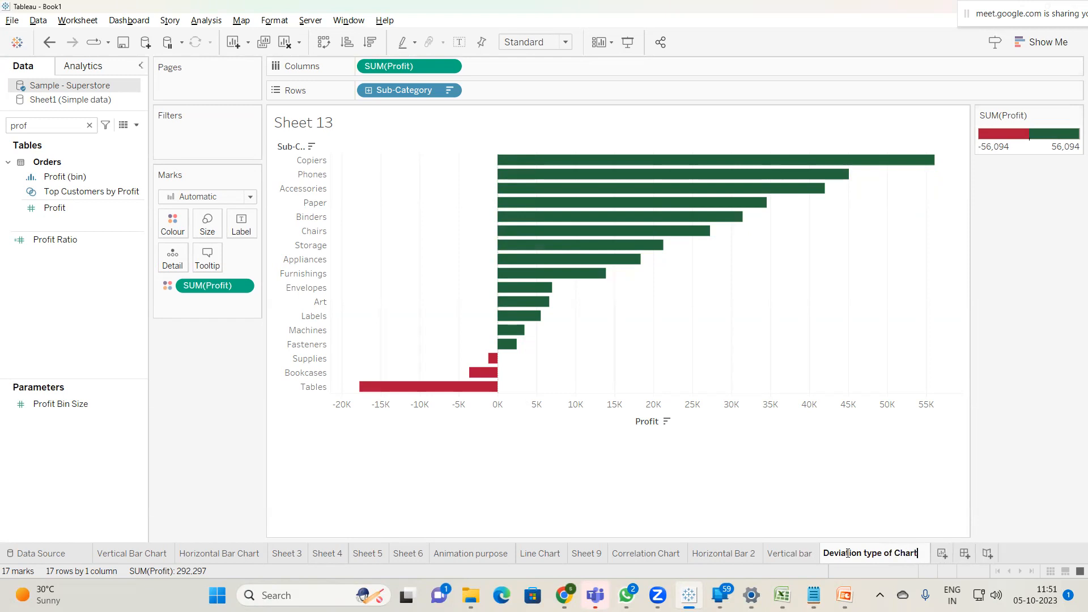
key("Return")
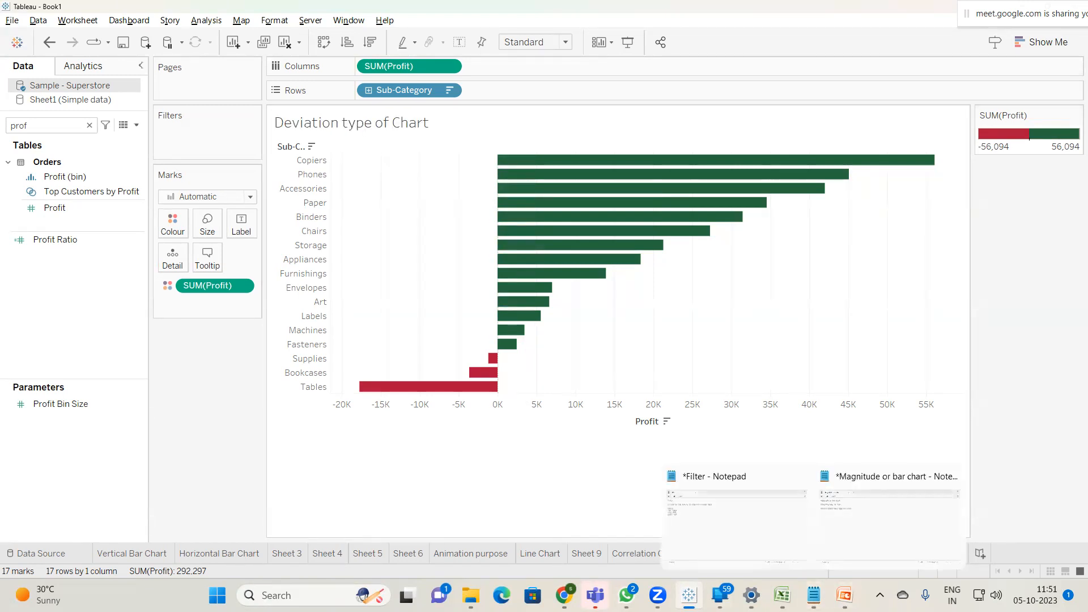
Step: Switch to the Session3 presentation in PowerPoint and view slide 4 on distribution and slide 5 on creating a histogram
left_click(844, 595)
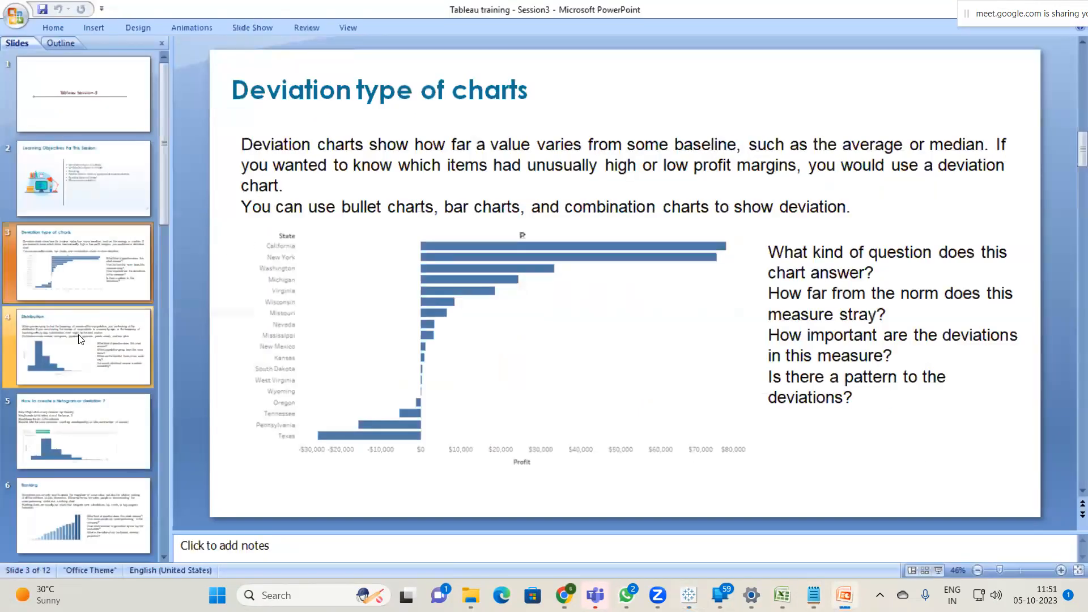
left_click(79, 339)
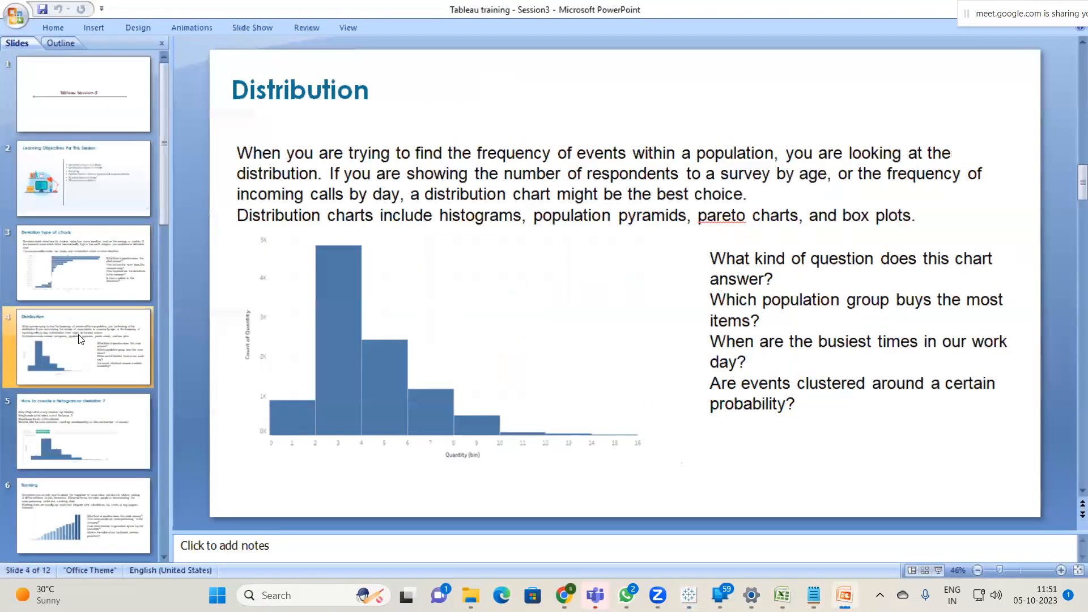
left_click(79, 410)
Step: Switch to the Magnitude or bar chart note in Notepad and replace all its text with "Histogram"
mouse_move(813, 594)
left_click(912, 517)
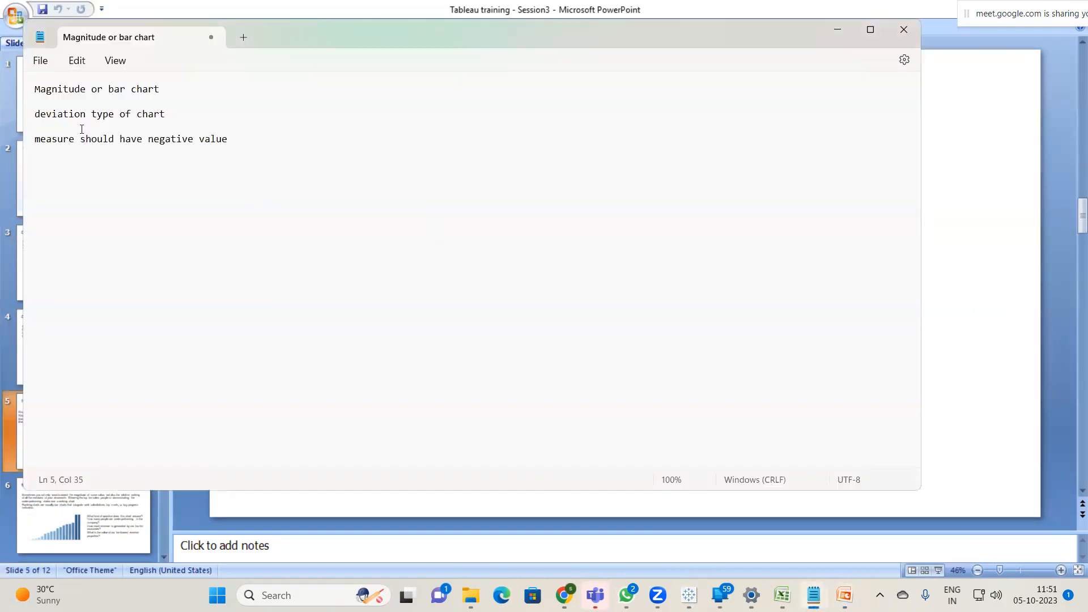
key("ctrl+a")
type("Histogram")
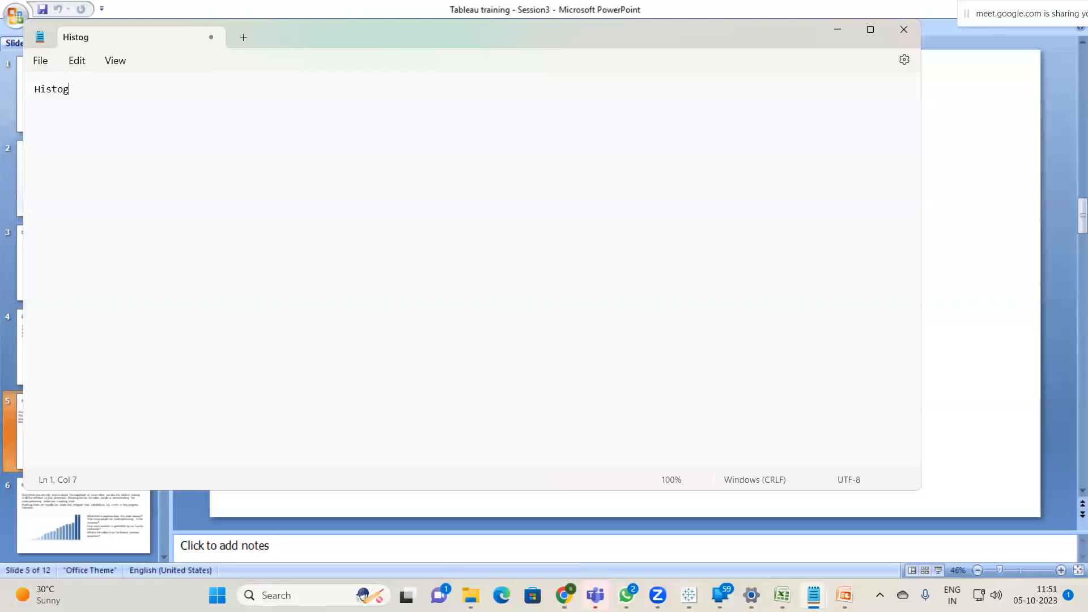
Step: Add blank lines below the Histogram heading in the note, and switch to Tableau to display the Show Me chart types
key("Return")
key("Return")
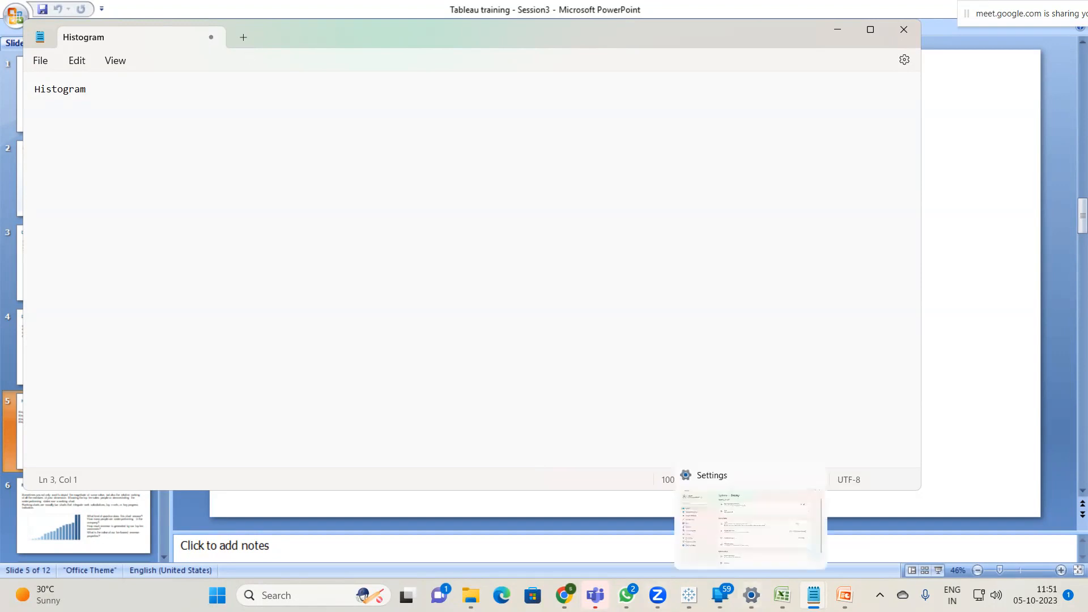
left_click(688, 595)
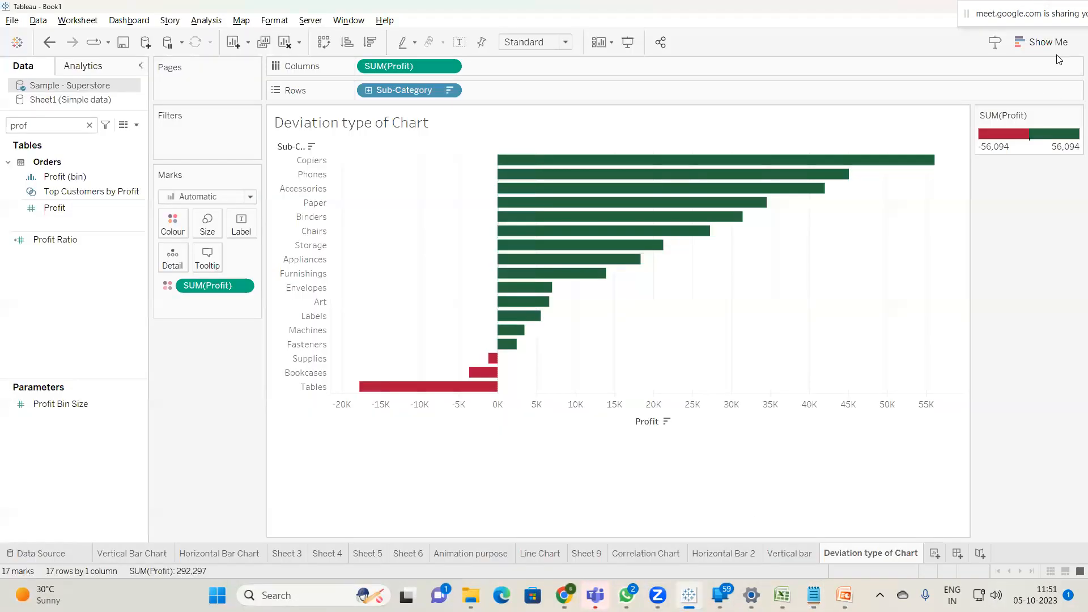
left_click(1045, 42)
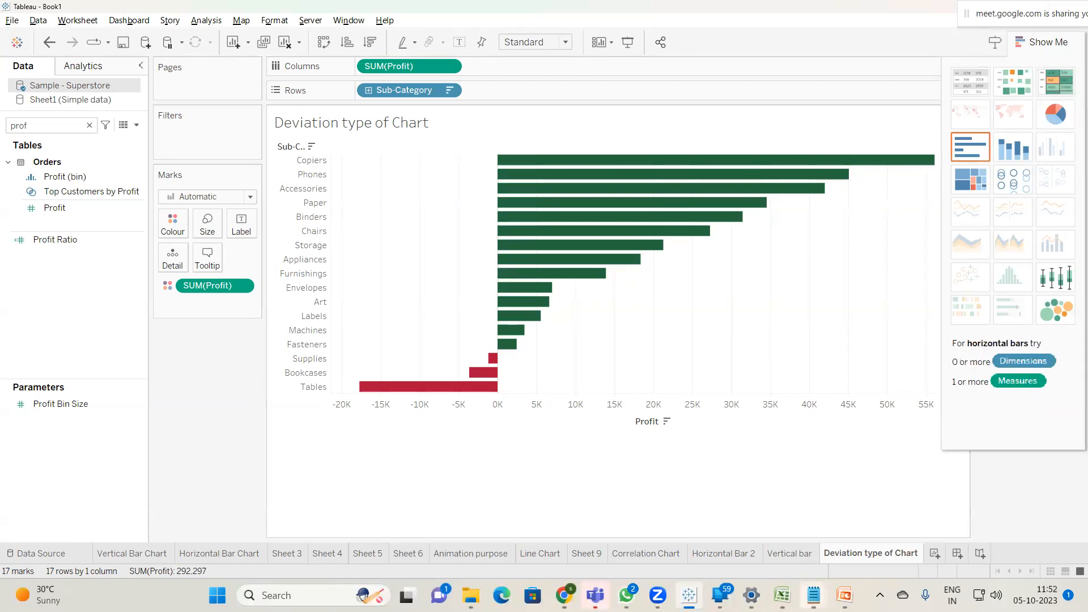
Step: Return to the Histogram note in Notepad, add the line "steps", and switch to PowerPoint to view the histogram creation slide
mouse_move(814, 595)
left_click(863, 510)
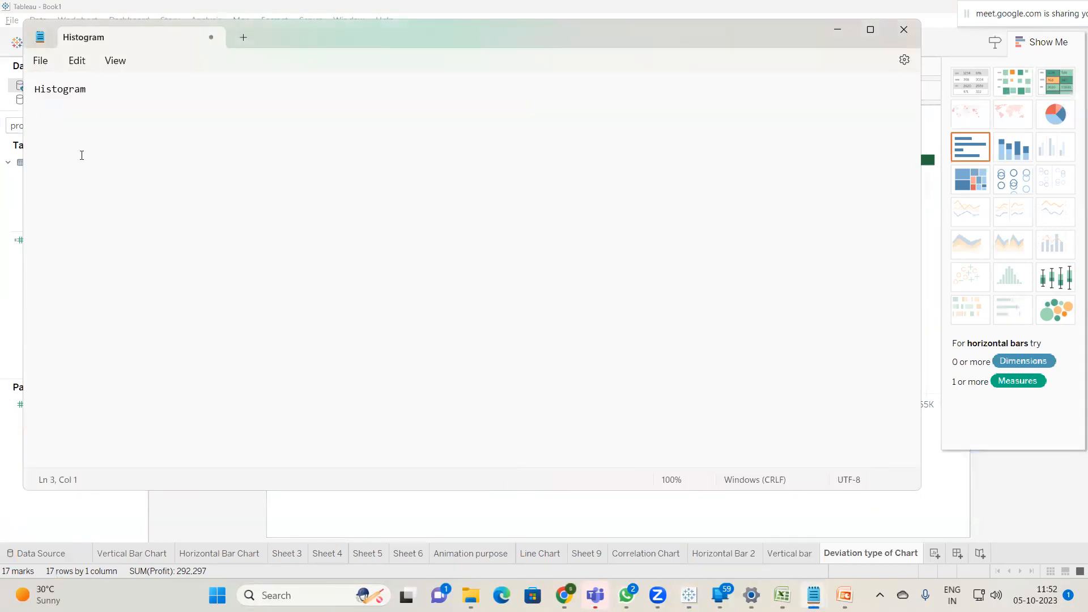
type("stept")
key("BackSpace")
type("s")
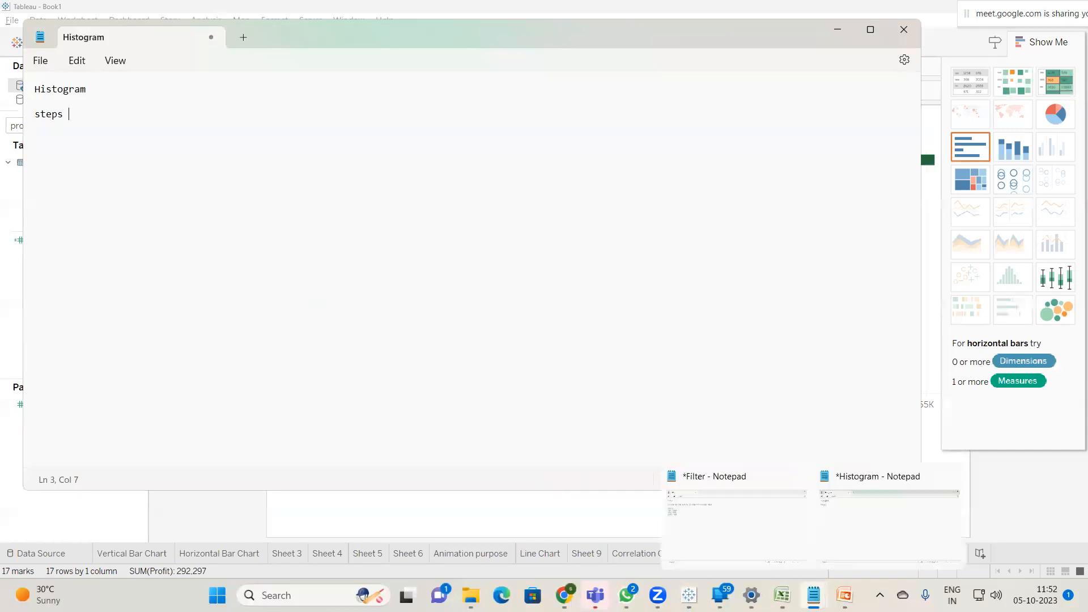
mouse_move(845, 596)
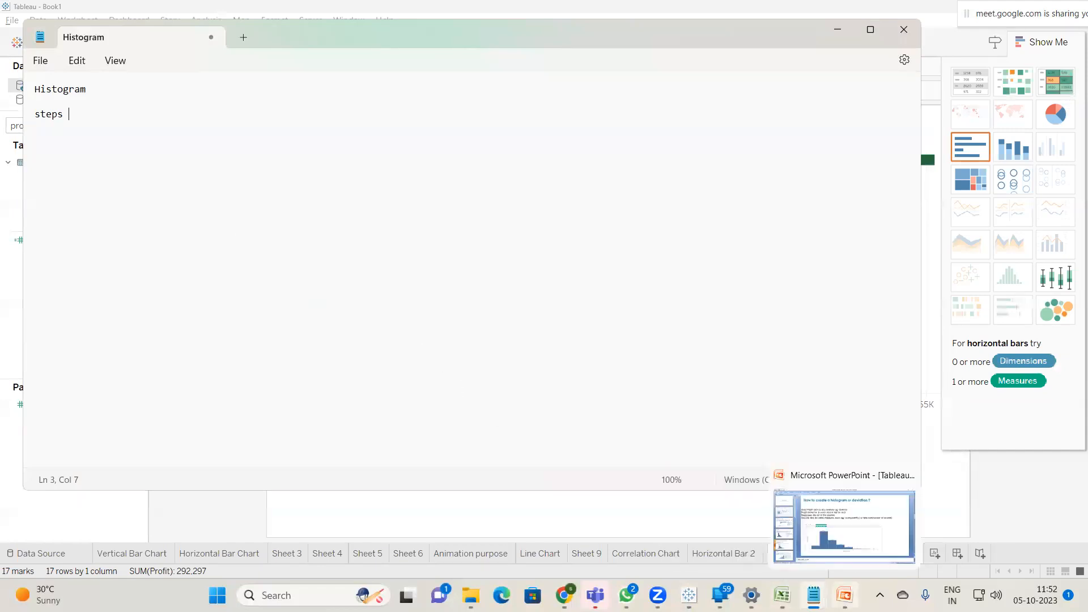
left_click(856, 511)
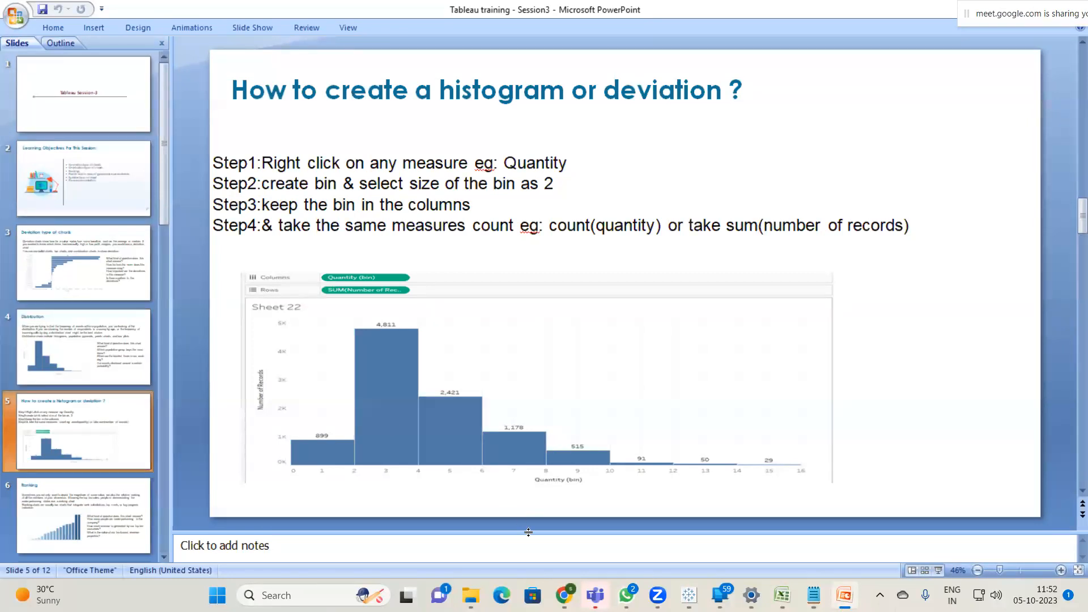
Step: Switch to the Simple data workbook in Excel and enter the heading "Movies" in cell A1 of Sheet2
mouse_move(782, 595)
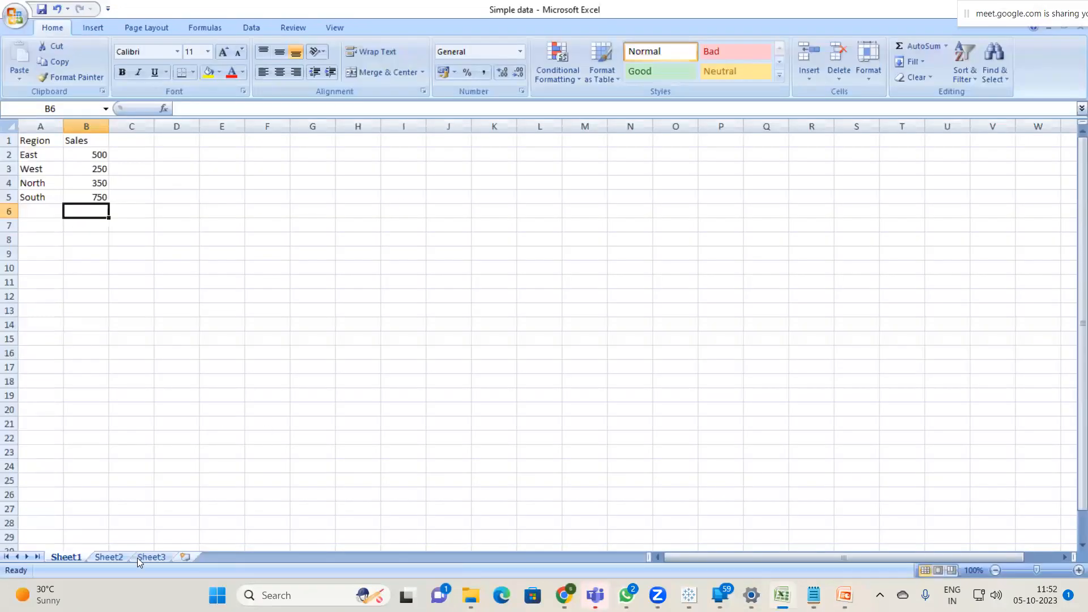
left_click(108, 557)
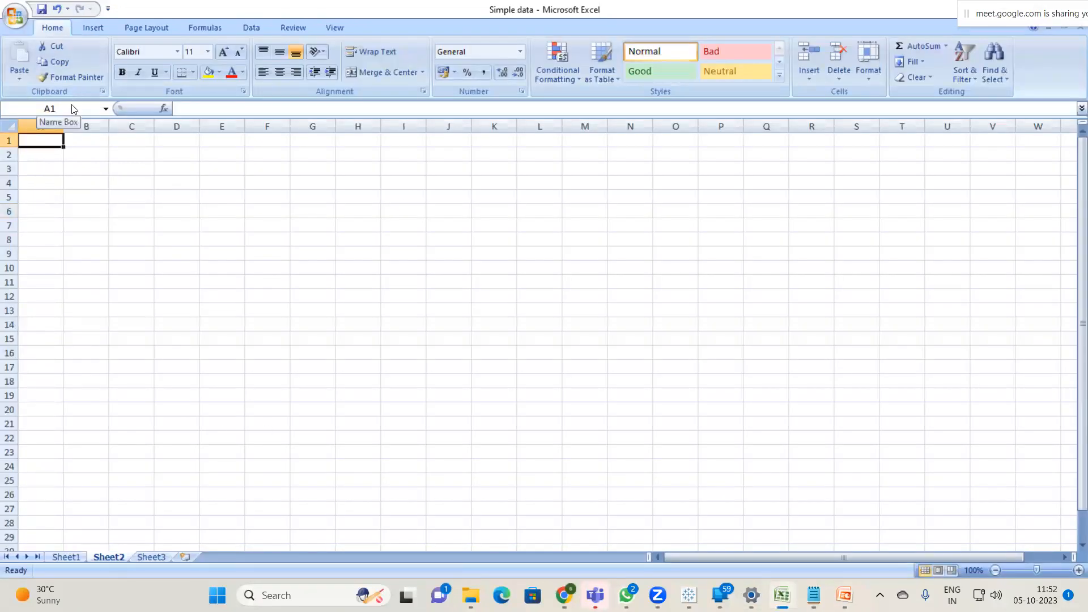
type("Movei")
key("BackSpace")
key("BackSpace")
type("ies")
key("Return")
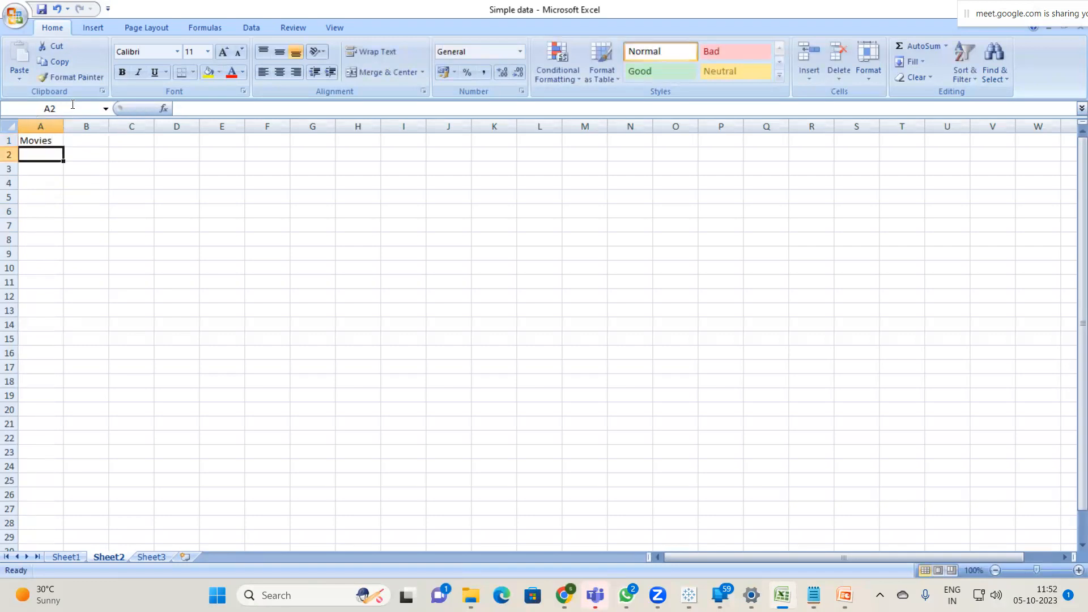
Step: Fill the Movies column from A2 to A13 with the letters a to l, one per row
type("a")
key("Return")
type("b")
key("Return")
type("c")
key("Return")
type("d")
key("Return")
type("e")
key("Return")
type("f")
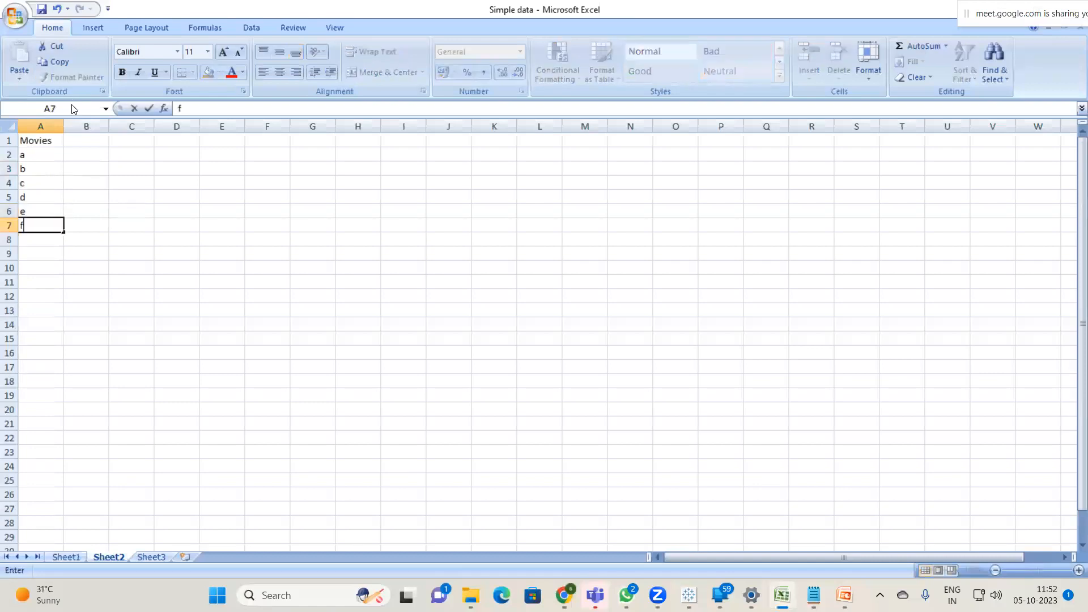
key("Return")
type("g")
key("Return")
type("h")
key("Return")
type("i")
key("Return")
type("j")
key("Return")
type("k")
key("Return")
type("l")
key("Return")
Step: Enter the heading "Rating" in cell B1
left_click(89, 140)
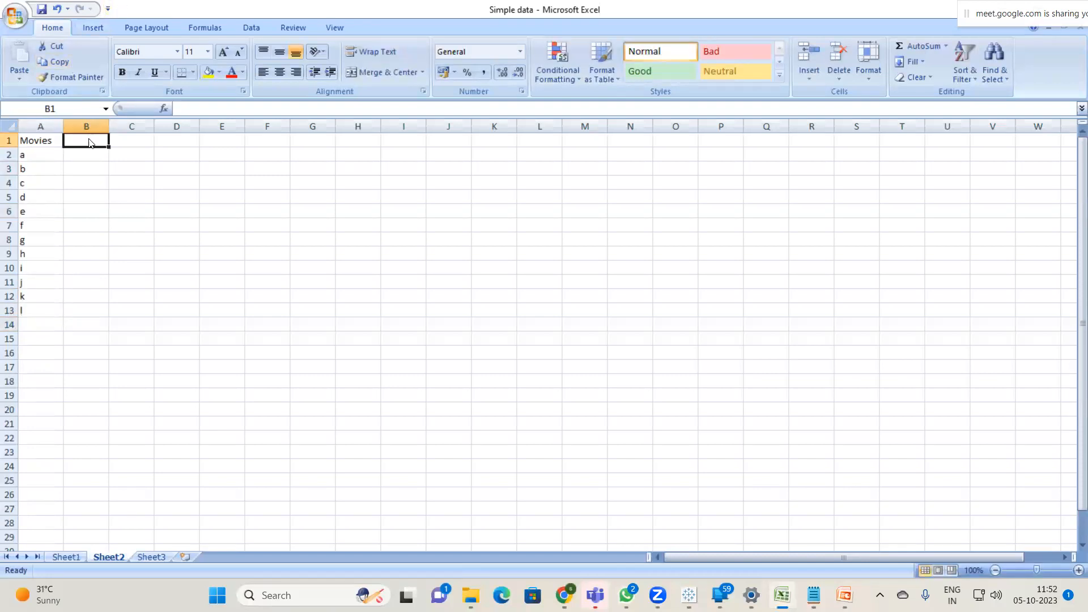
type("Rag")
key("BackSpace")
type("ting")
key("Return")
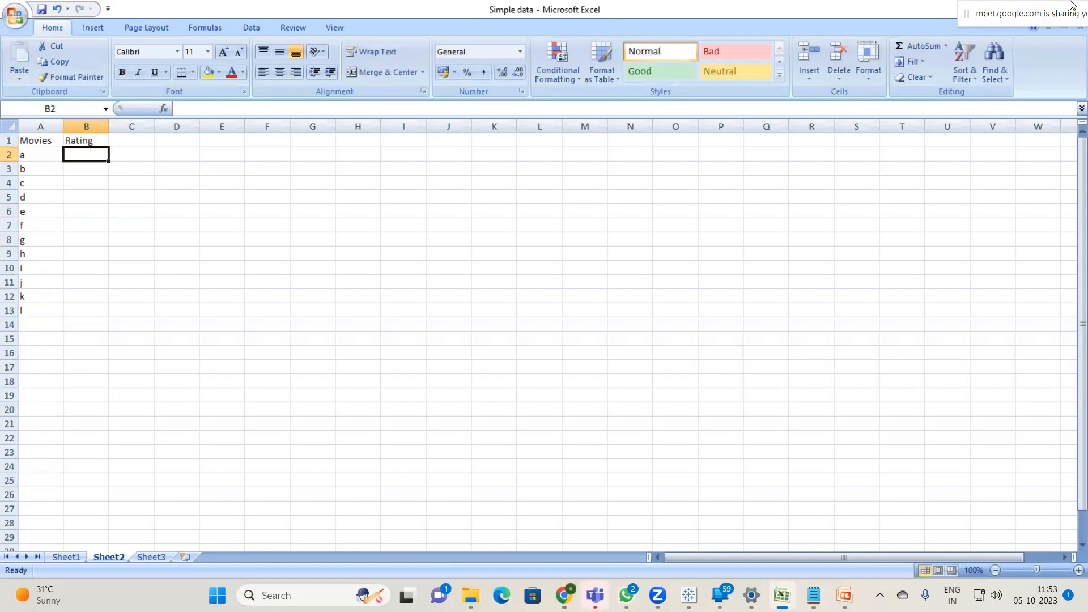
Step: Enter the ratings 9, 7, 6, 8, 4, 8, 7, 5, 4, 6, 1 and 2 for movies a to l in B2:B13
type("9")
key("Return")
type("7")
key("Return")
type("6")
key("Return")
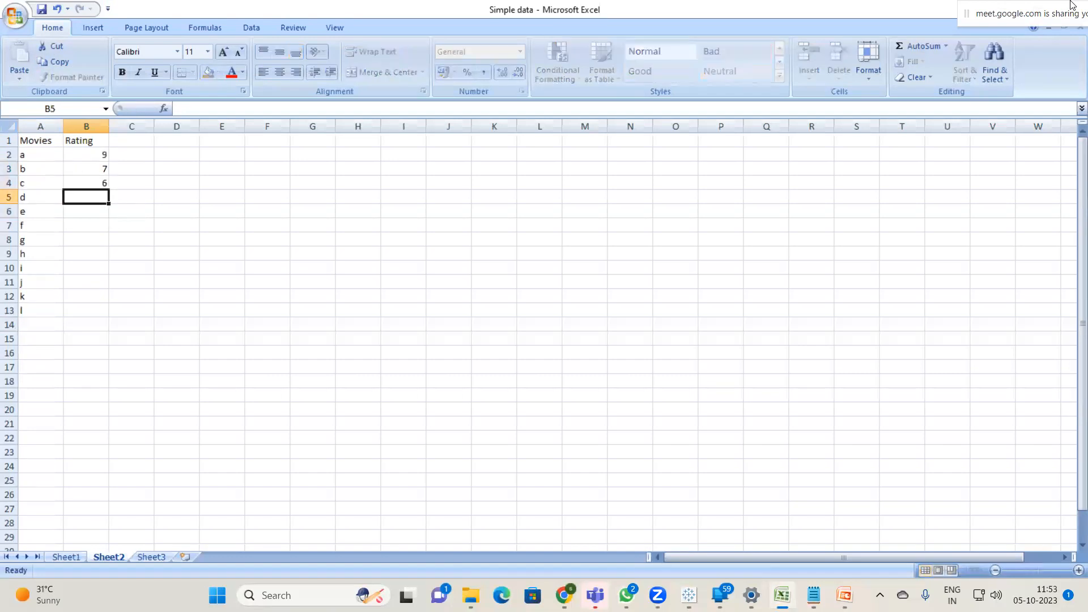
type("8")
key("Return")
type("4")
key("Return")
type("8")
key("Return")
type("7")
key("Return")
type("5")
key("Return")
type("4")
key("Return")
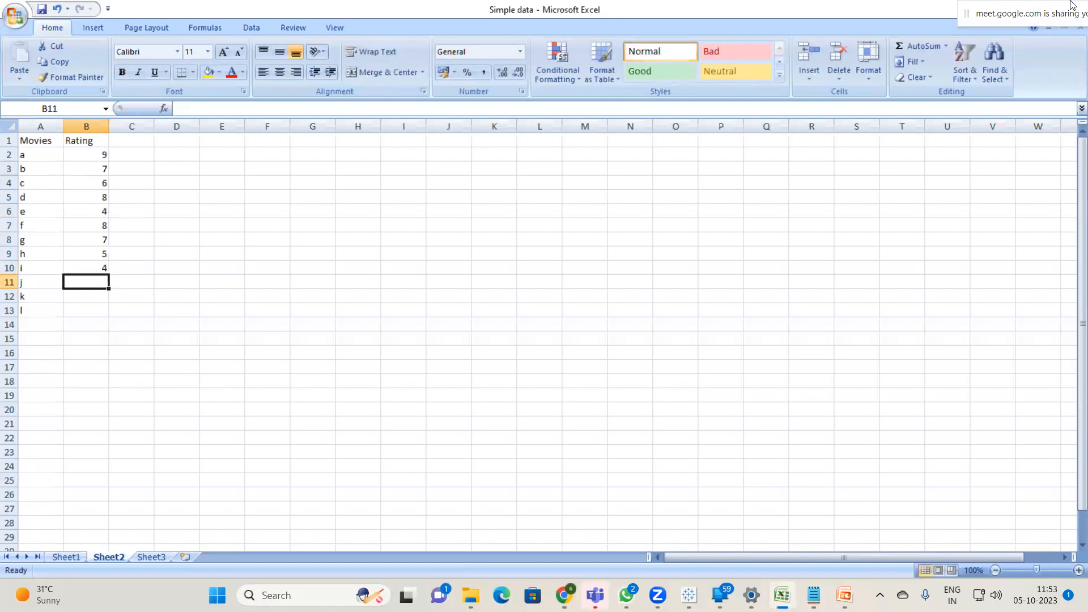
type("6")
key("Return")
type("1")
key("Return")
type("2")
key("Return")
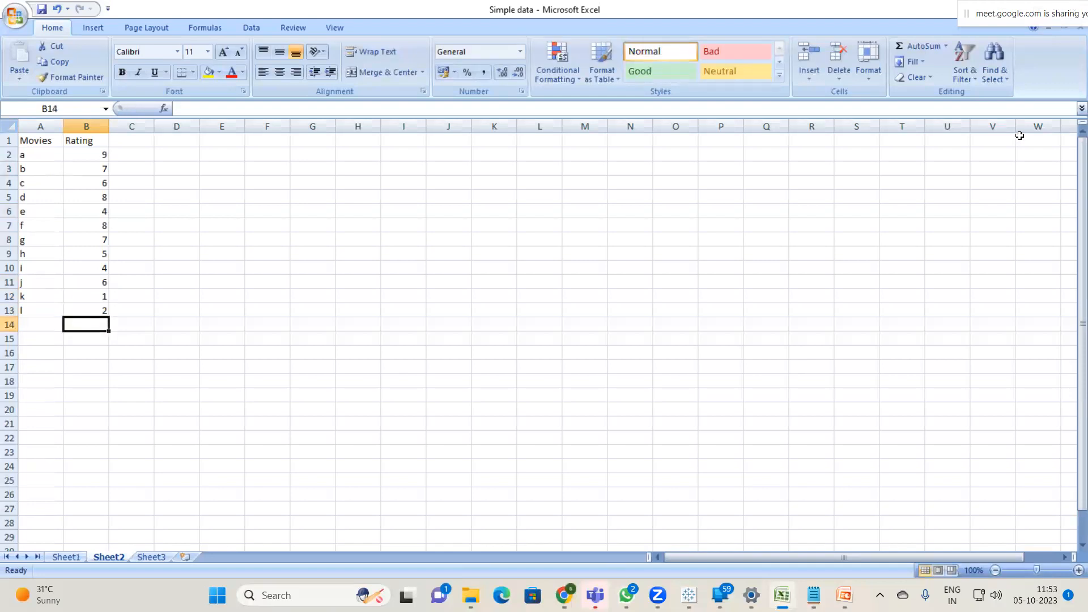
Step: Enter the rating ranges 1-3, 4-6 and 7-10 as text in cells E14 to E16
left_click(233, 325)
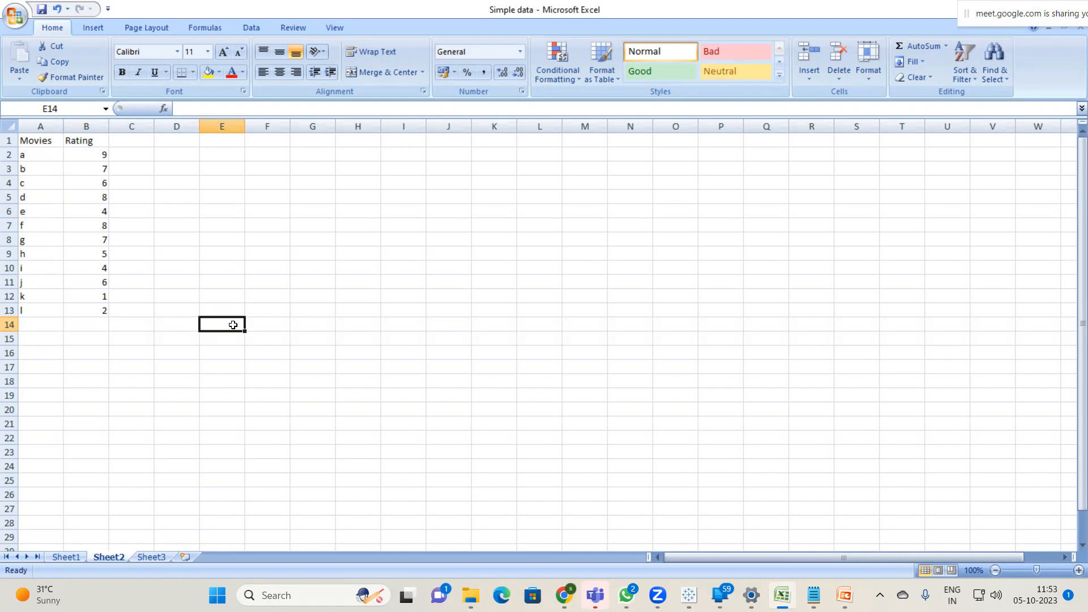
type("1-3")
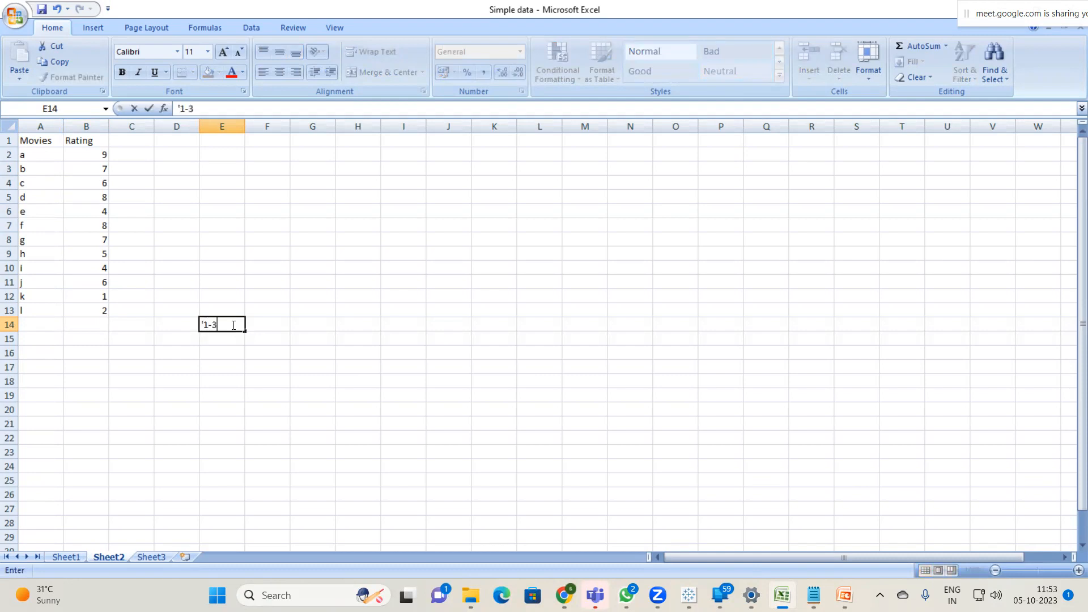
key("Return")
type("'")
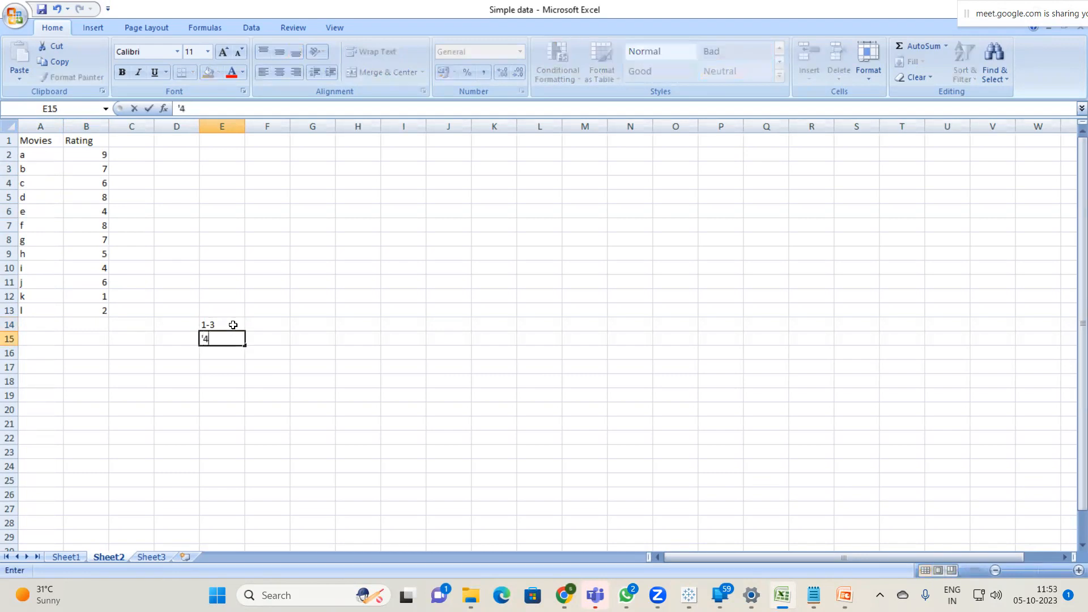
type("4-6")
key("Return")
type("'")
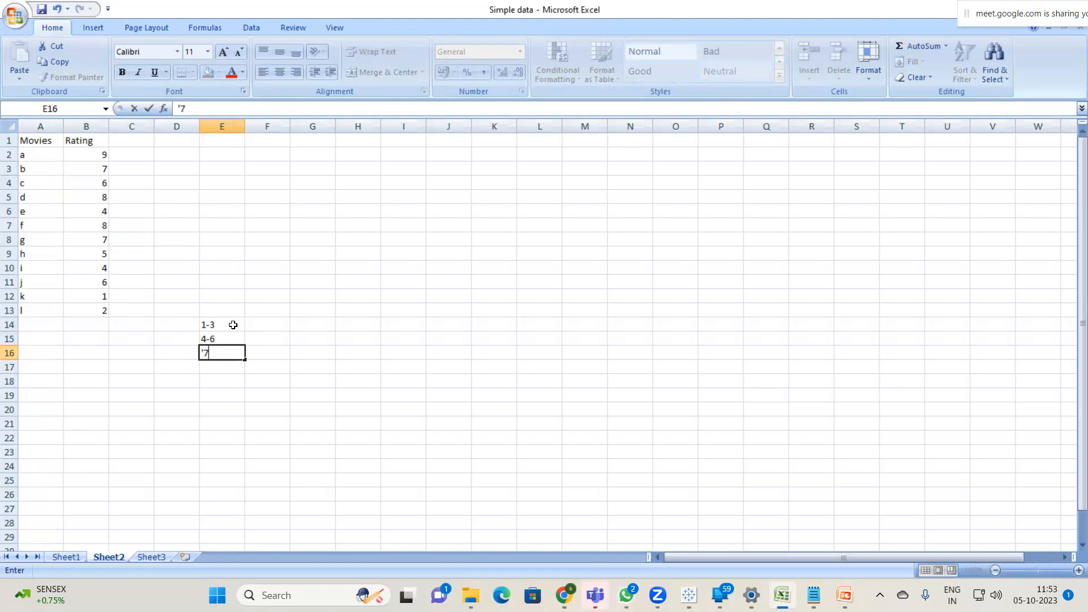
type("7-10")
key("Return")
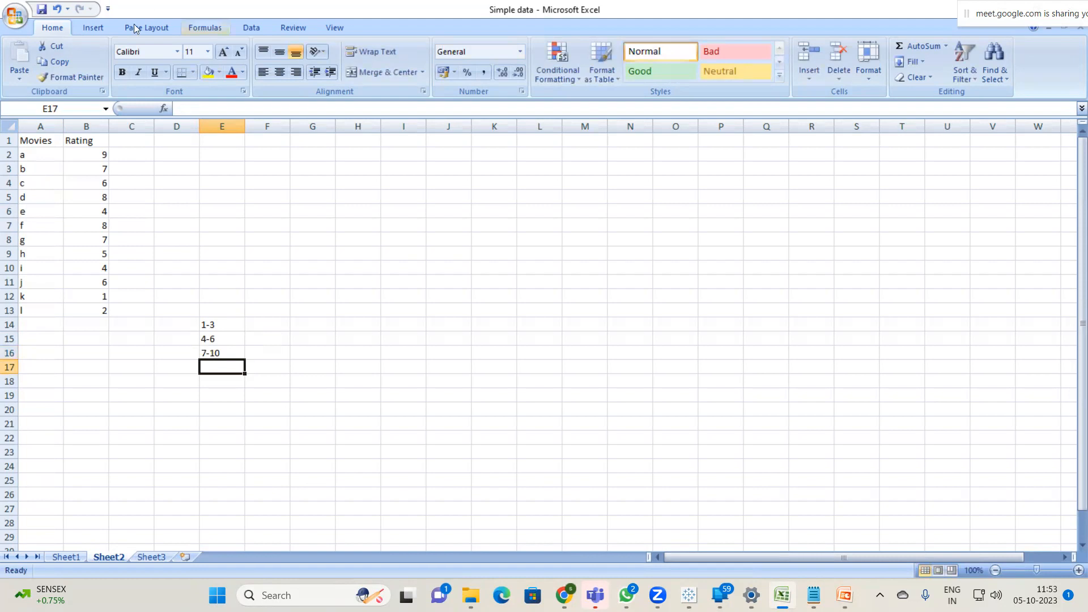
Step: Enter the heading "Bin" in cell E13 above the rating ranges
left_click(231, 309)
type("Bin")
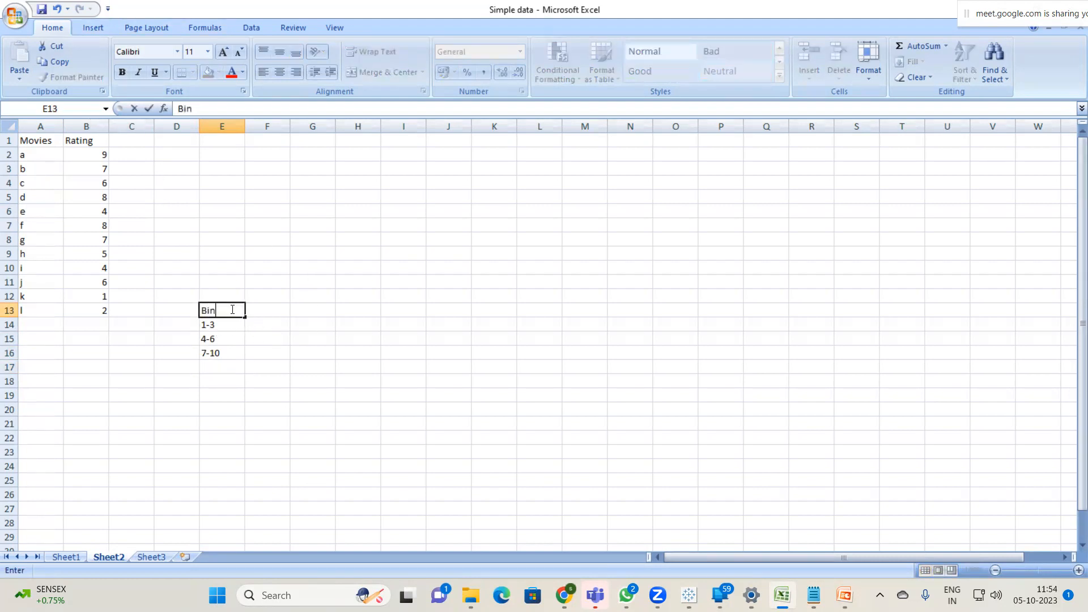
key("Return")
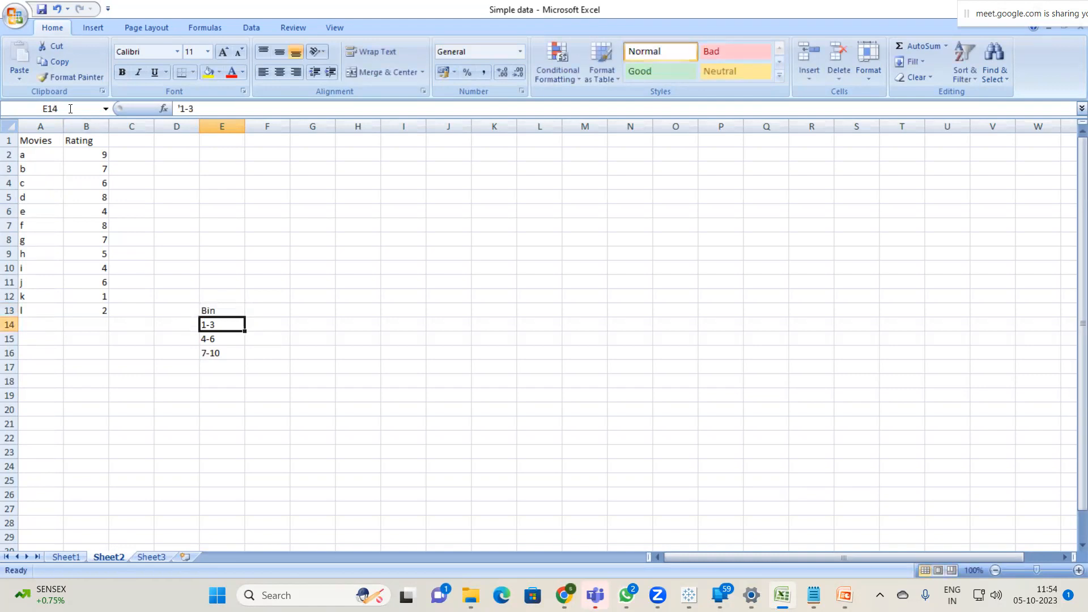
Step: Enter the title "Grouping the measures" in cell E12 and widen column E to fit it
left_click_drag(101, 155, 92, 295)
left_click(91, 296)
left_click(220, 295)
type("Grouping the measures")
key("Return")
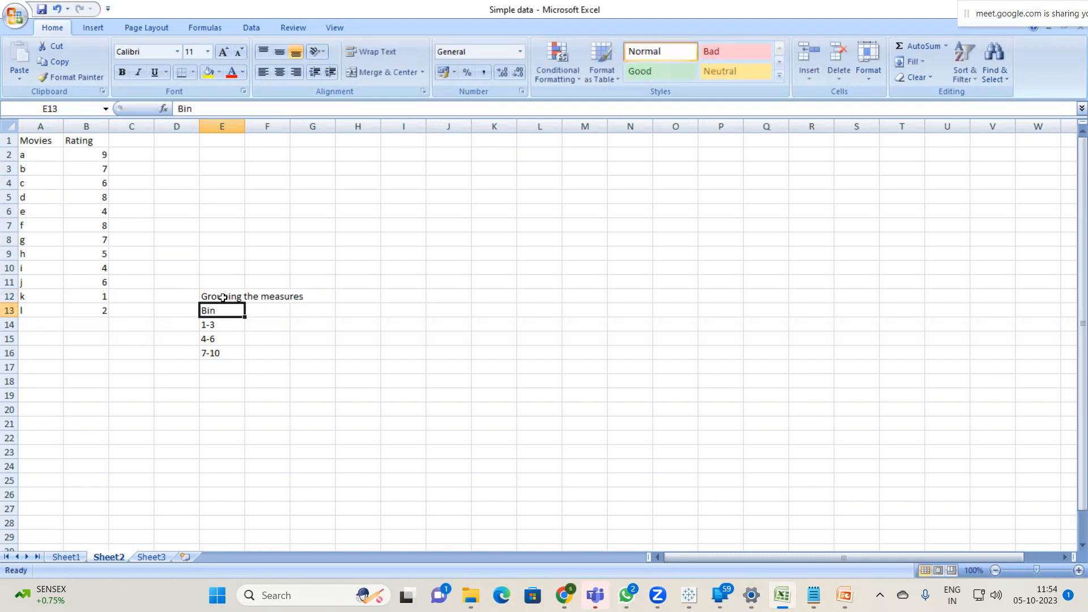
left_click_drag(244, 126, 313, 127)
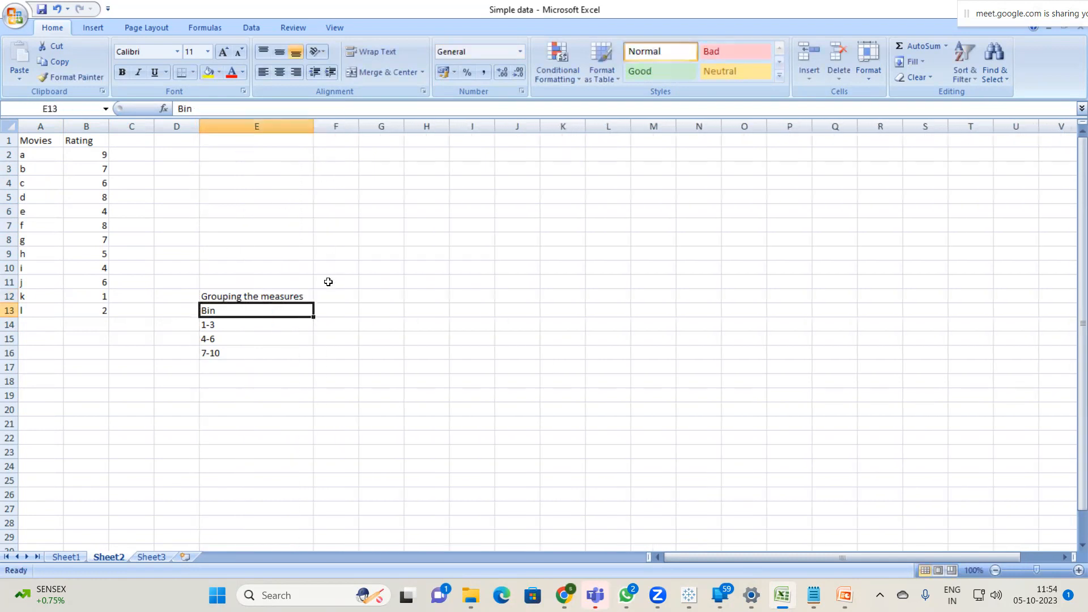
Step: Enter the heading "Count of movies" in cell F13 and widen column F to fit it
left_click(326, 314)
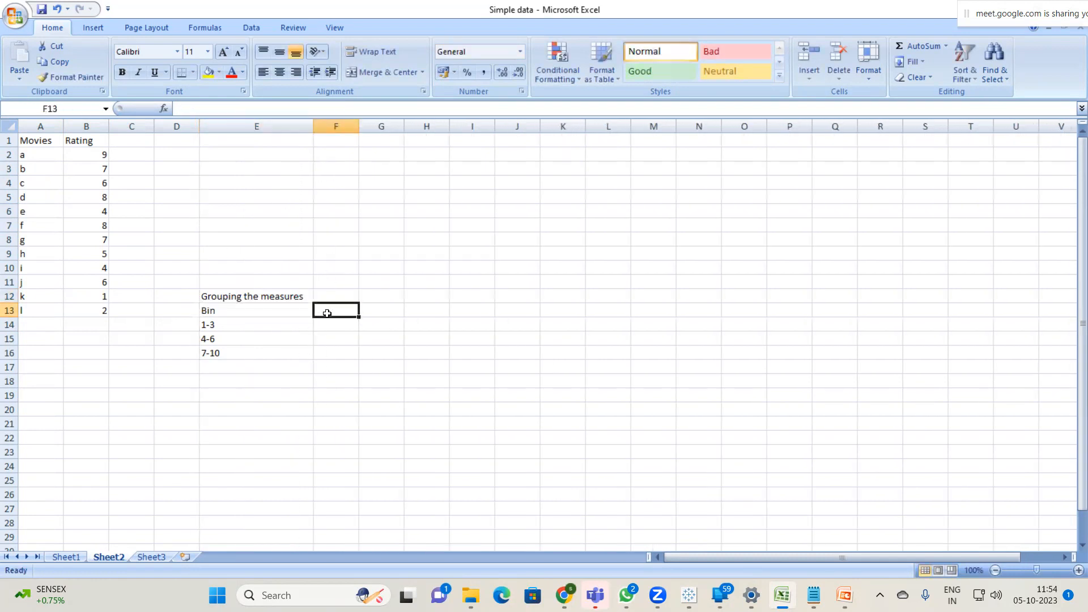
type("Count of movies")
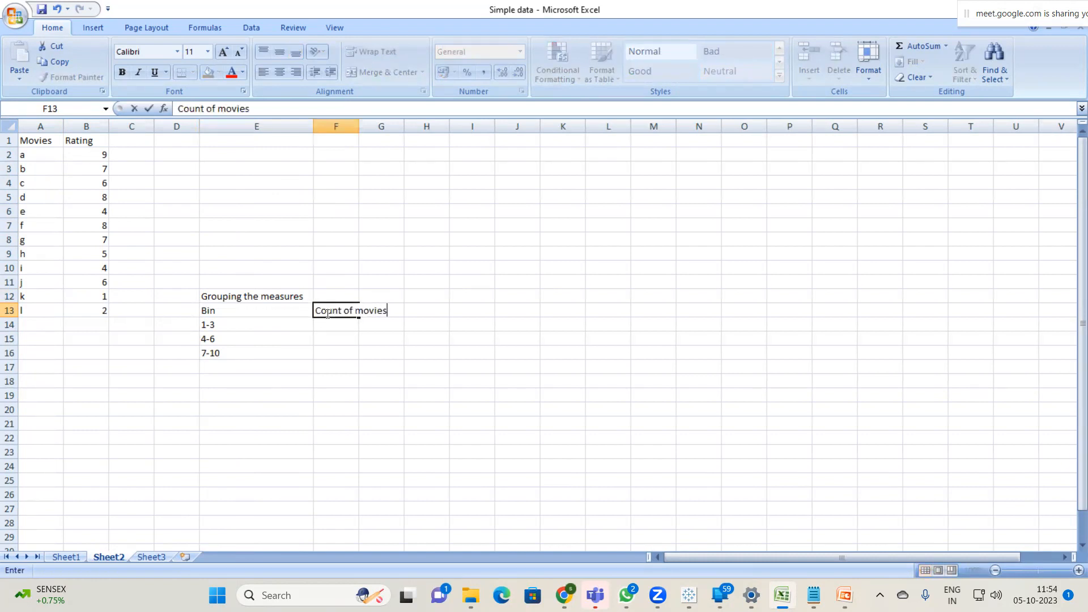
key("Return")
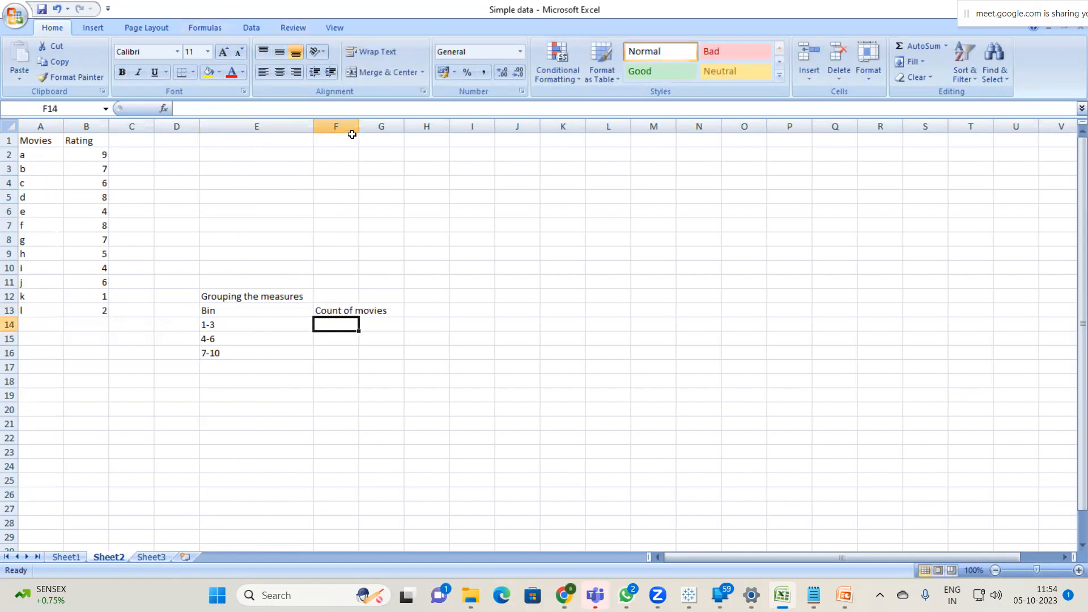
left_click_drag(359, 123, 412, 122)
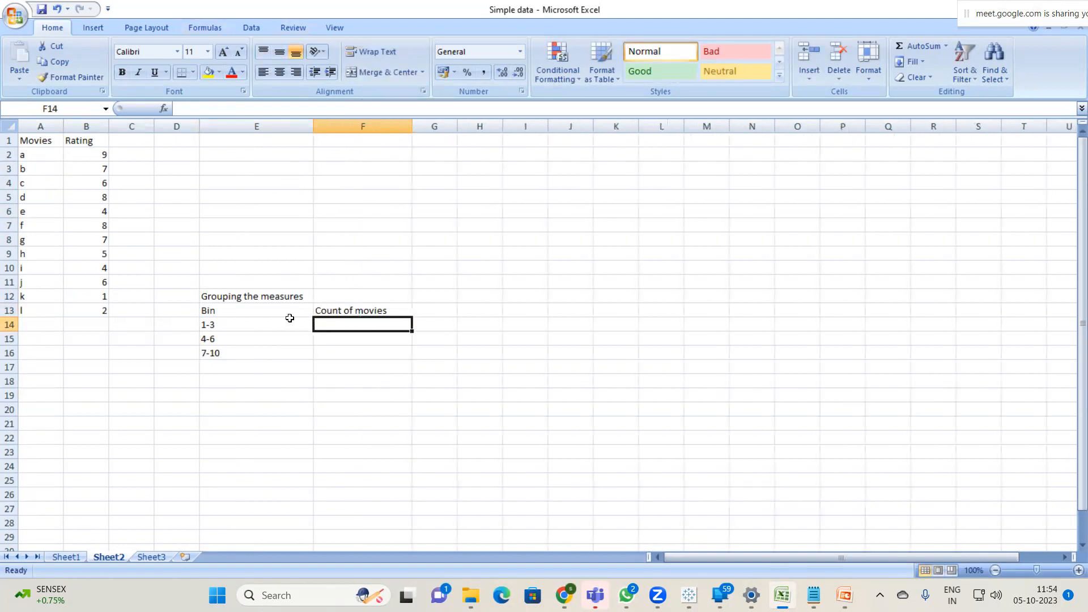
Step: Switch to the Google Meet call in Chrome to check the participants, and return to the Excel workbook
left_click(234, 324)
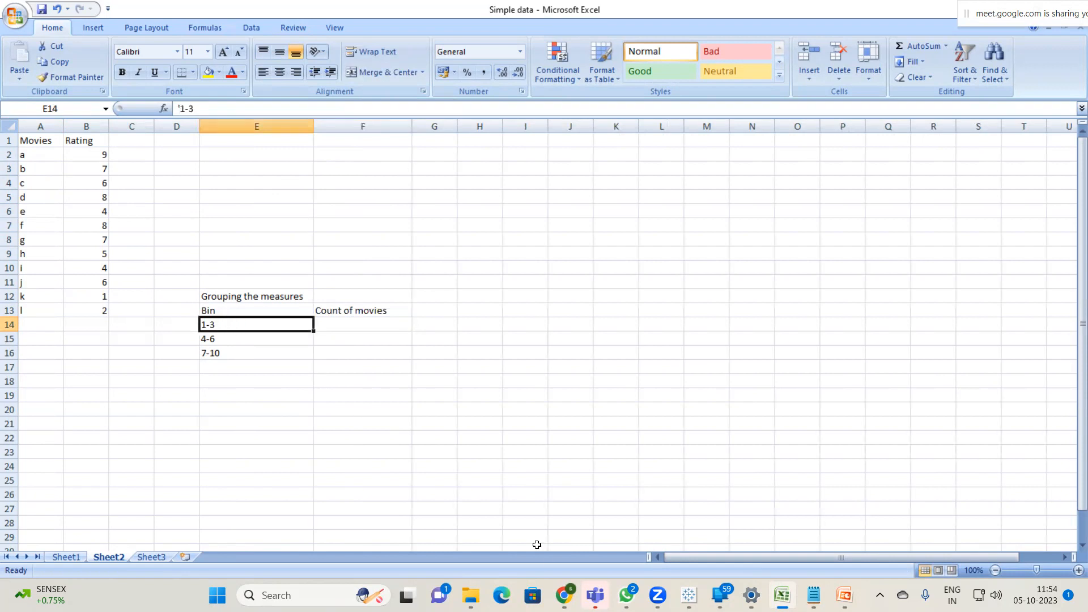
left_click(563, 594)
left_click(459, 519)
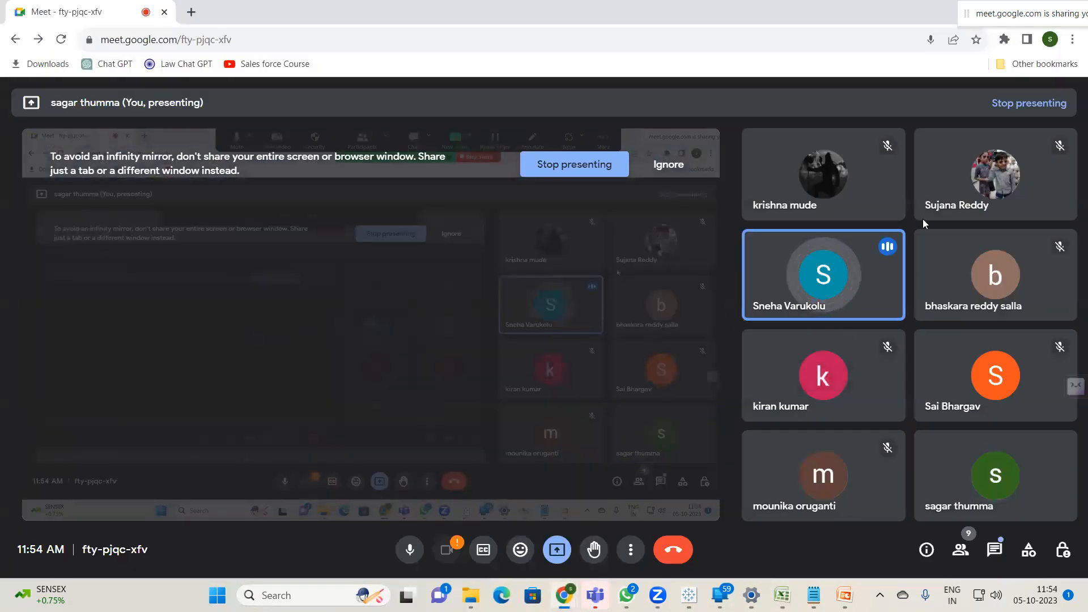
key("alt+Tab")
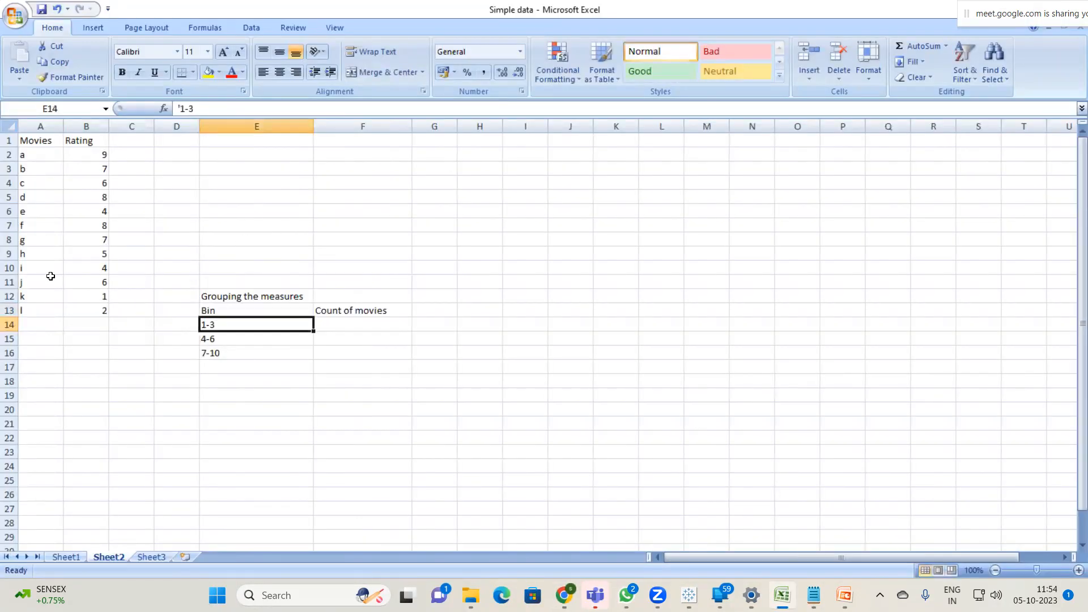
Step: Select the ratings belonging to the 1-3 bin and enter 2 as its count of movies in F14
left_click(93, 297, "ctrl")
left_click(95, 311, "ctrl")
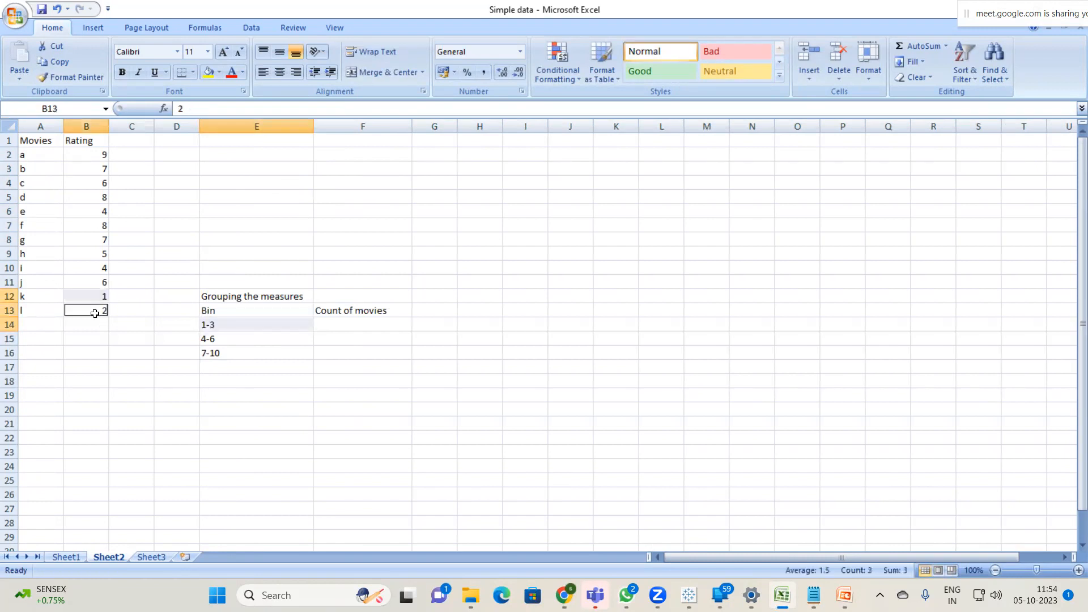
left_click(329, 323)
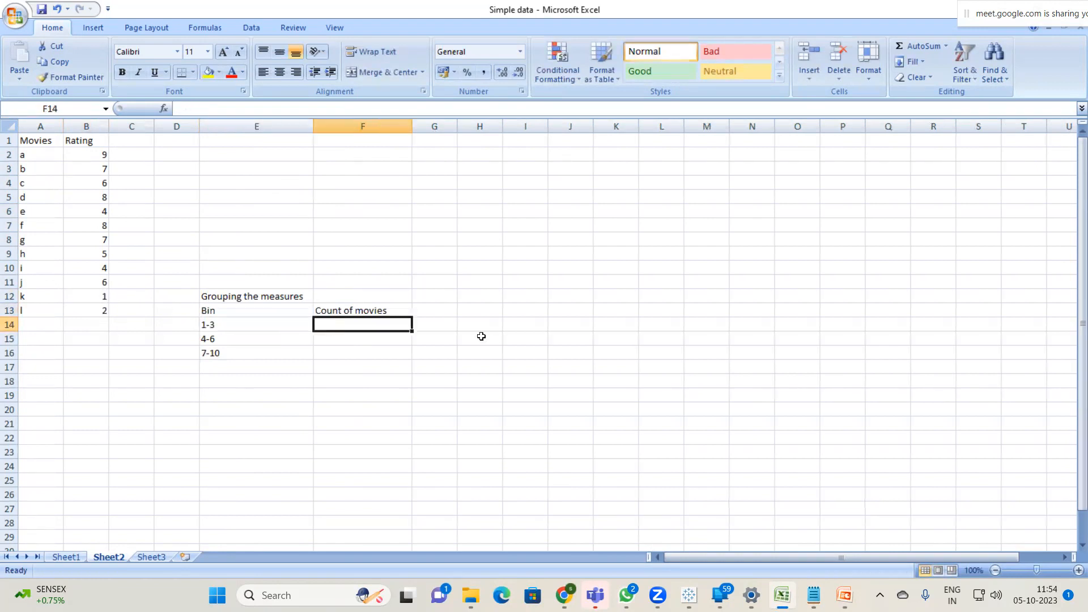
type("2")
left_click(357, 378)
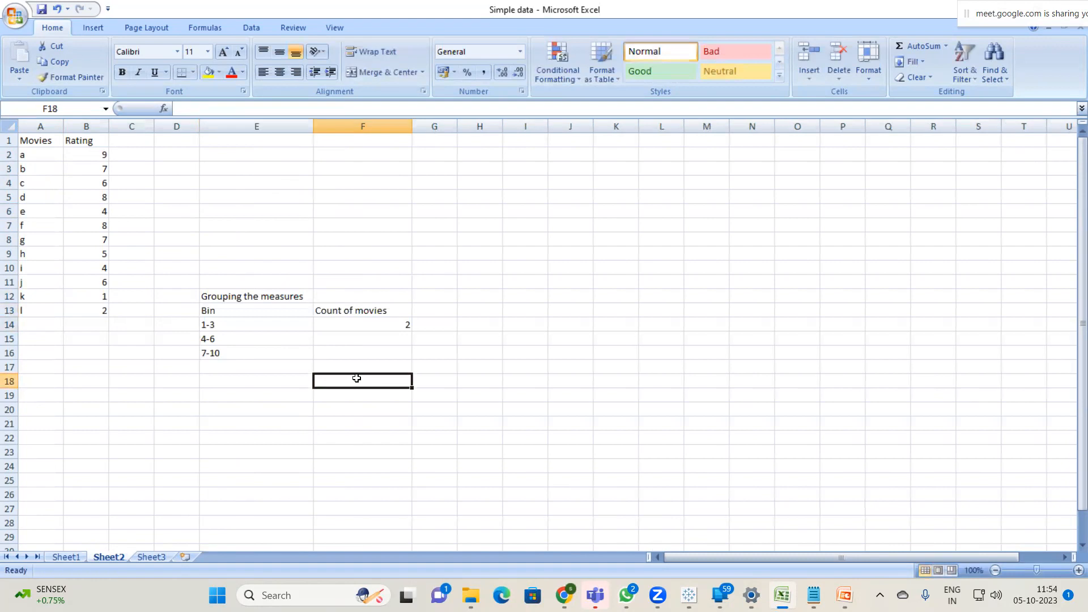
Step: Select cell F15 for the 4-6 bin's count, check the Google Meet call in Chrome, and return to the Excel workbook
left_click(370, 338)
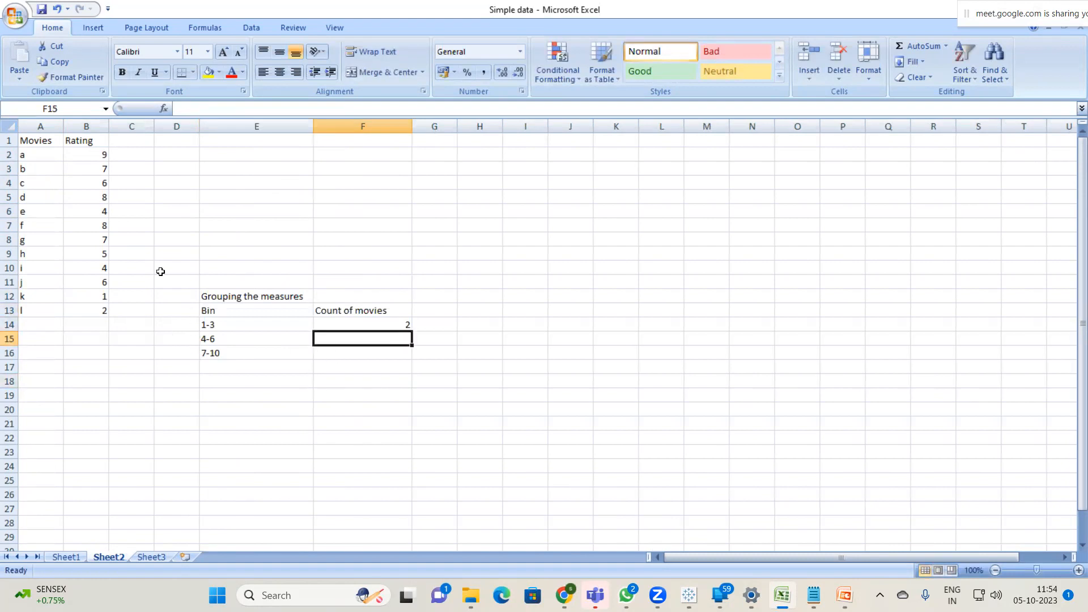
mouse_move(564, 594)
left_click(484, 532)
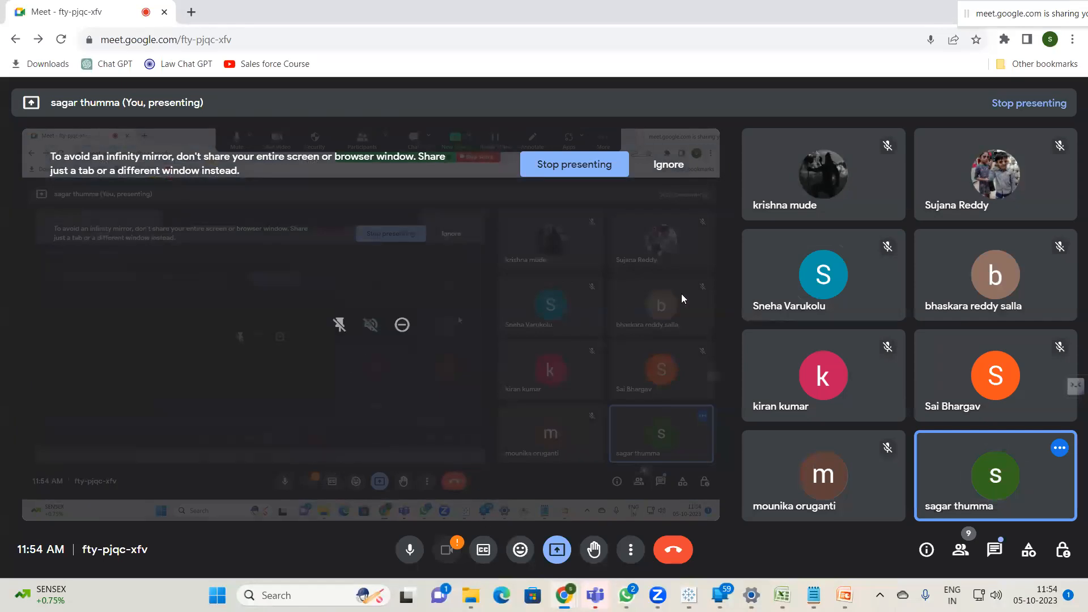
key("alt+Tab")
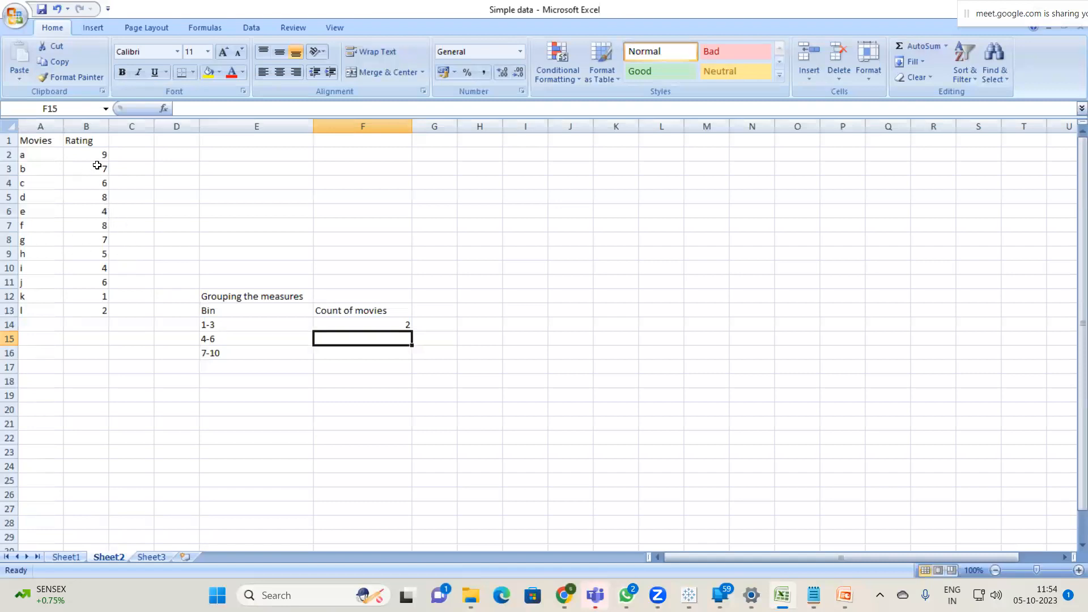
Step: Select the ratings belonging to the 4-6 bin and enter 5 as its count of movies in F15
left_click(95, 184)
left_click(94, 211, "ctrl")
left_click(94, 266, "ctrl")
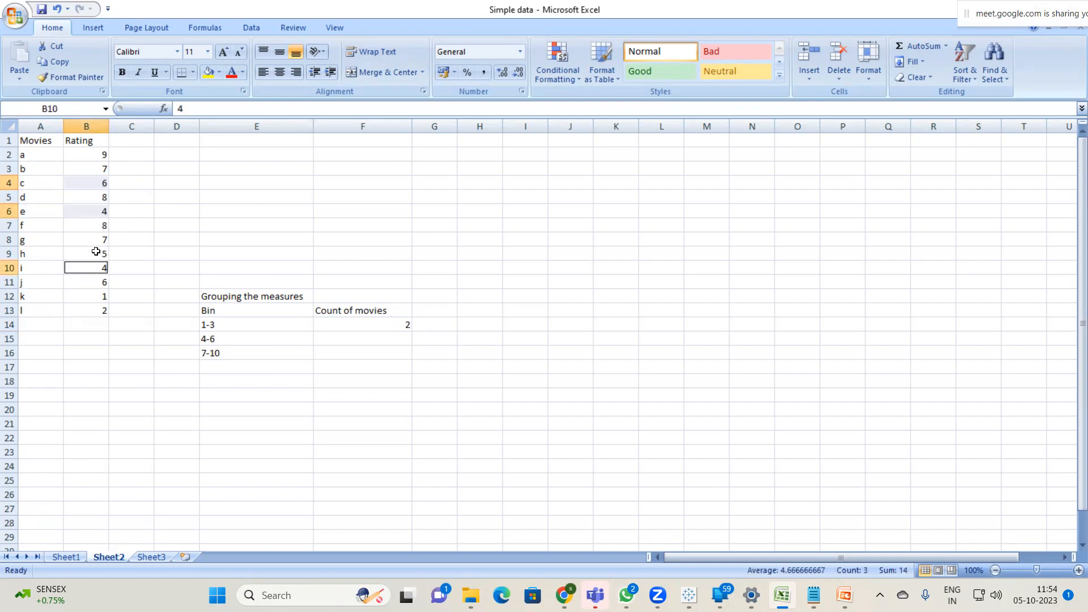
left_click(95, 252, "ctrl")
left_click(89, 285, "ctrl")
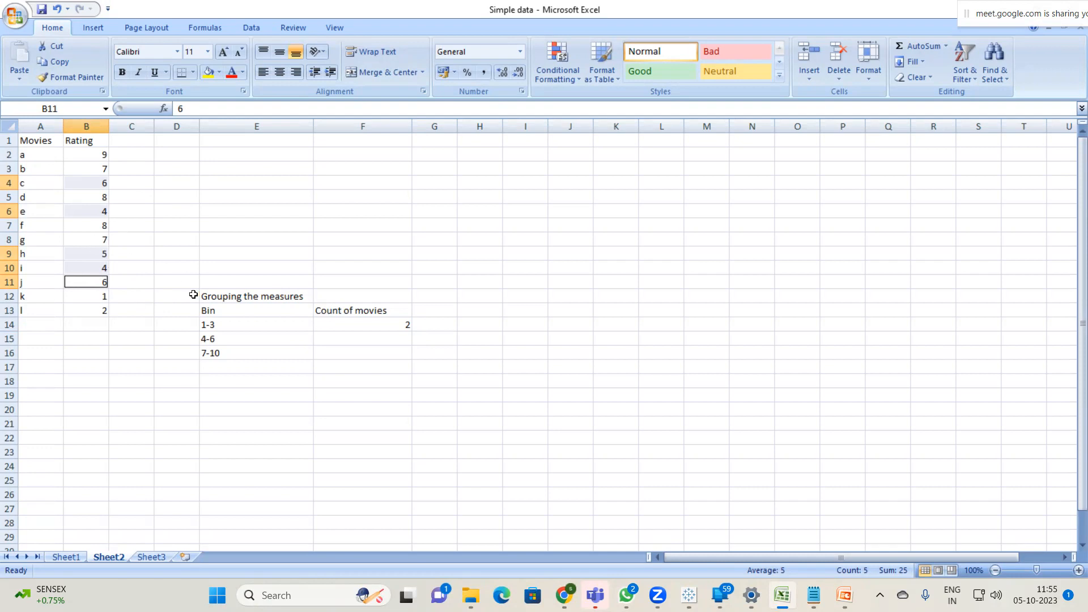
left_click(384, 343)
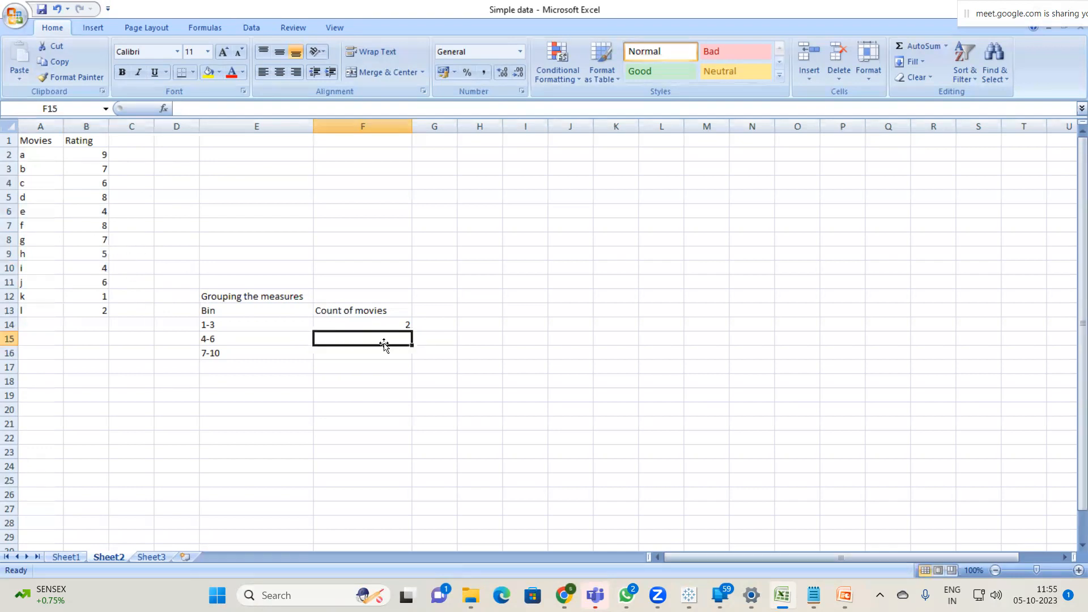
type("5")
left_click(361, 403)
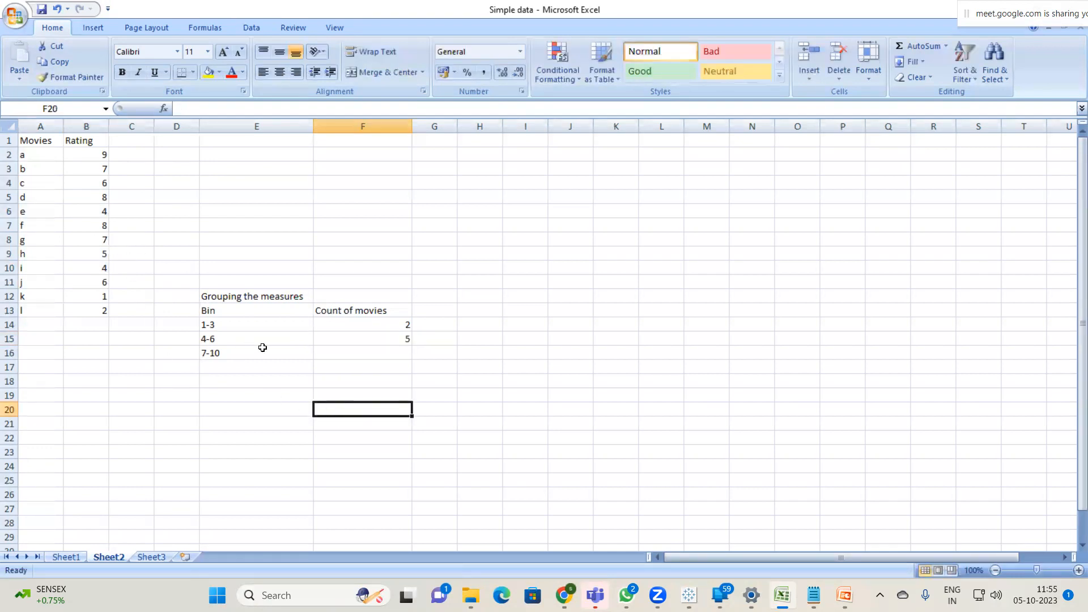
Step: Select cell F16 for the 7-10 bin's count, check the Google Meet call in Chrome, and return to the Excel workbook
left_click(351, 355)
mouse_move(563, 595)
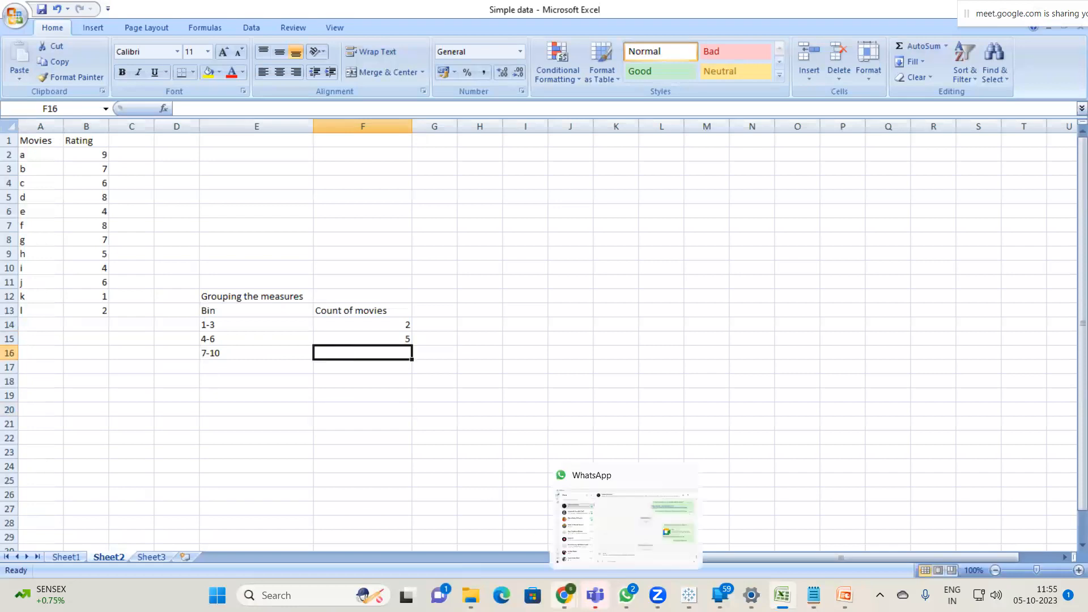
left_click(481, 530)
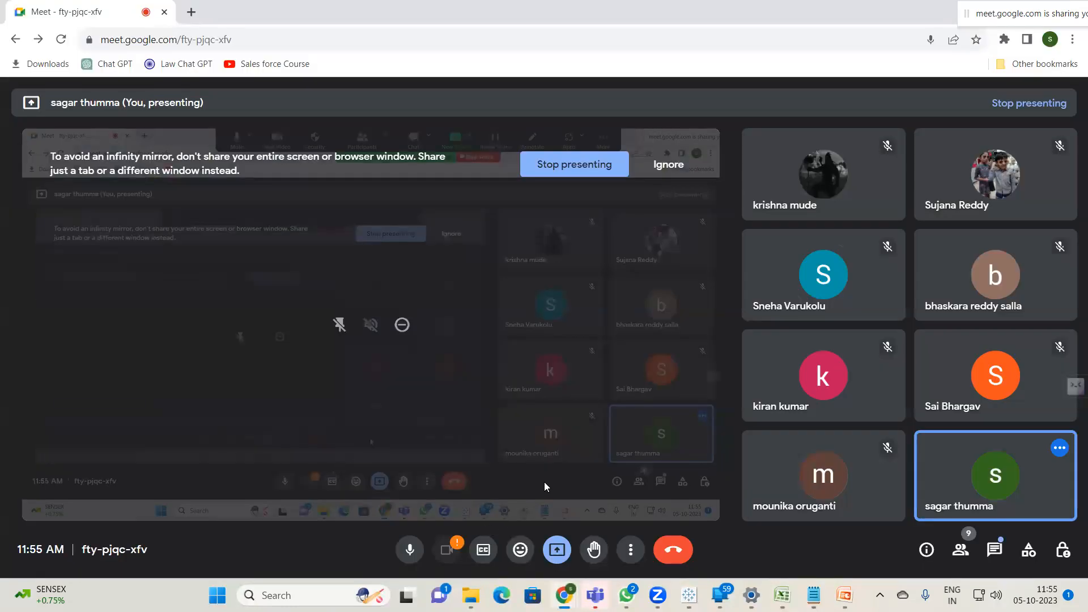
key("alt+Tab")
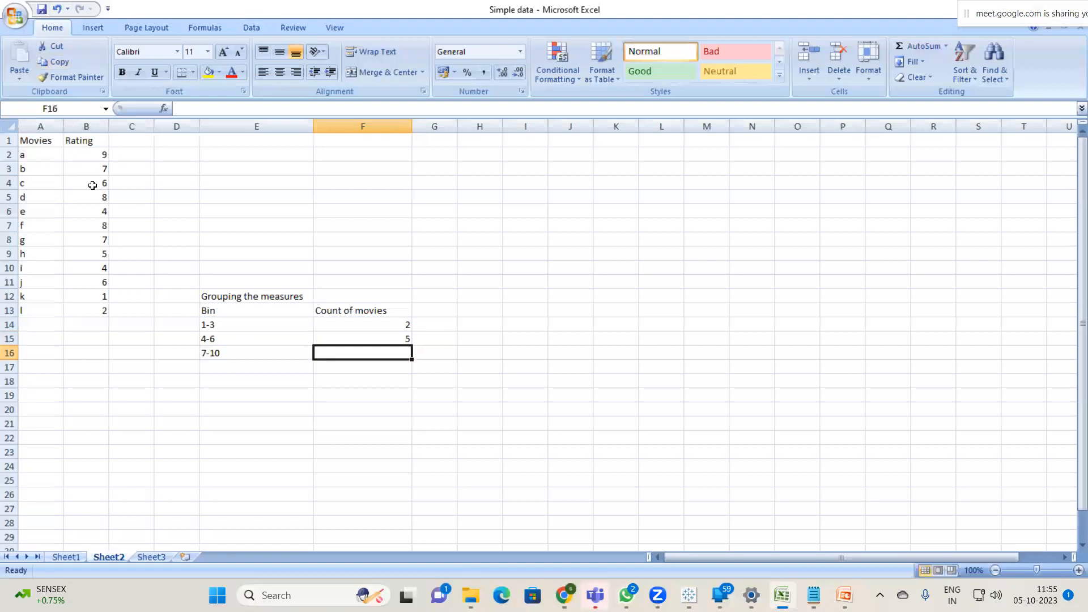
Step: Select ratings belonging to the 7-10 bin and enter 5 as its count of movies in F16
left_click_drag(91, 154, 91, 168)
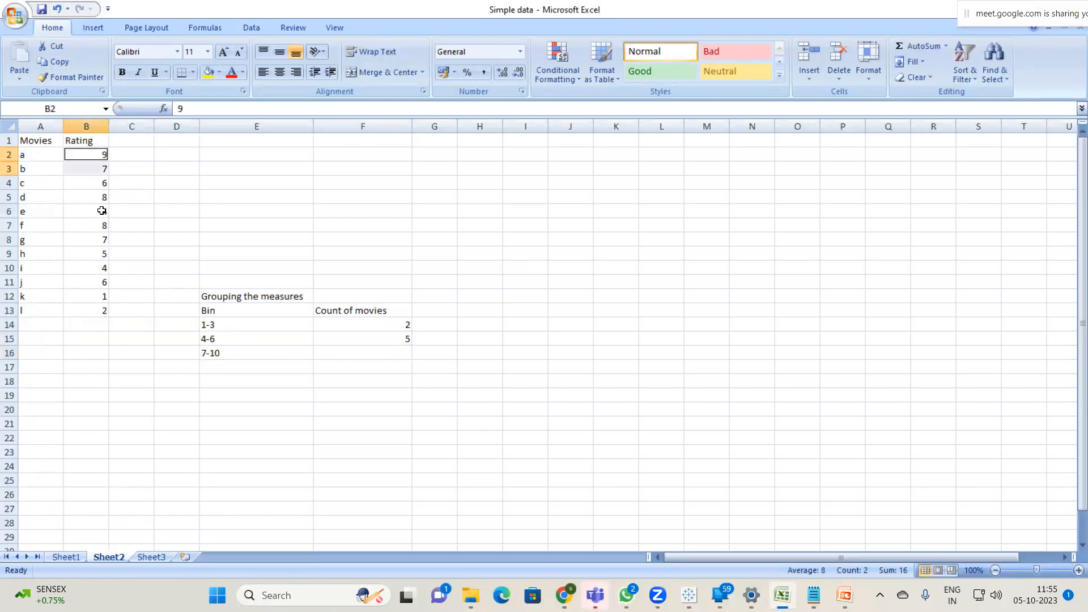
left_click(99, 243, "ctrl")
left_click(94, 199, "ctrl")
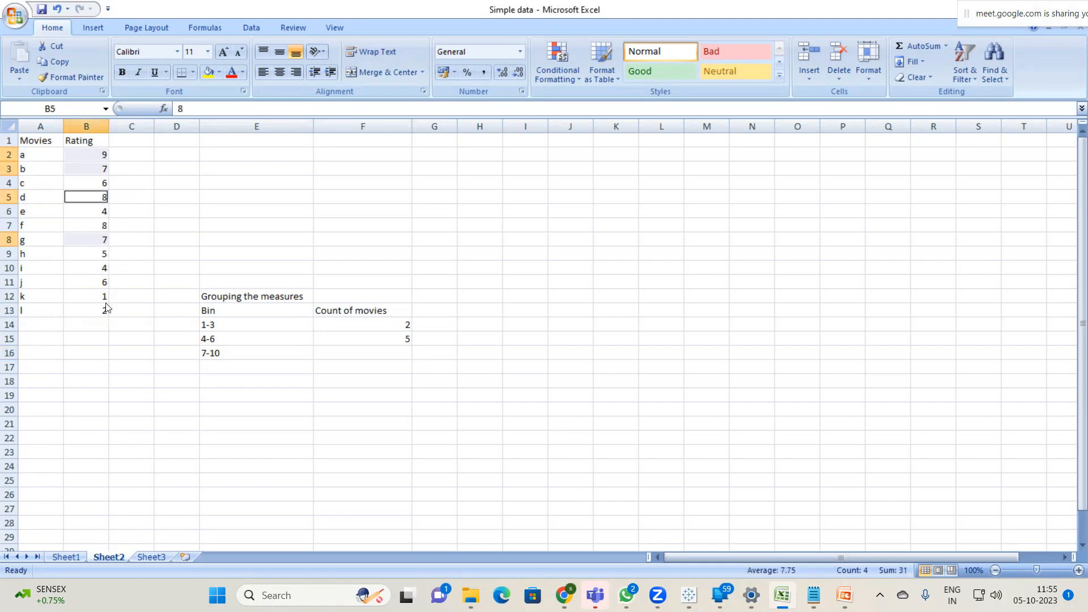
left_click(400, 357)
type("5")
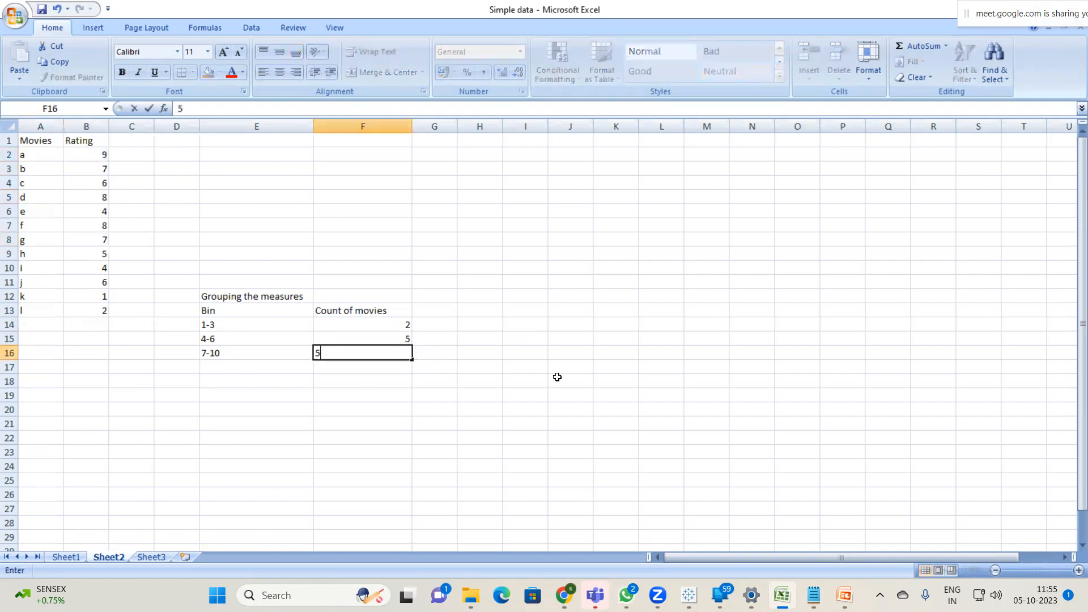
left_click(567, 426)
Step: Highlight the counts in F14:F16 and the movie names in column A to compare them
left_click_drag(394, 323, 391, 357)
left_click_drag(44, 152, 44, 306)
left_click(330, 351)
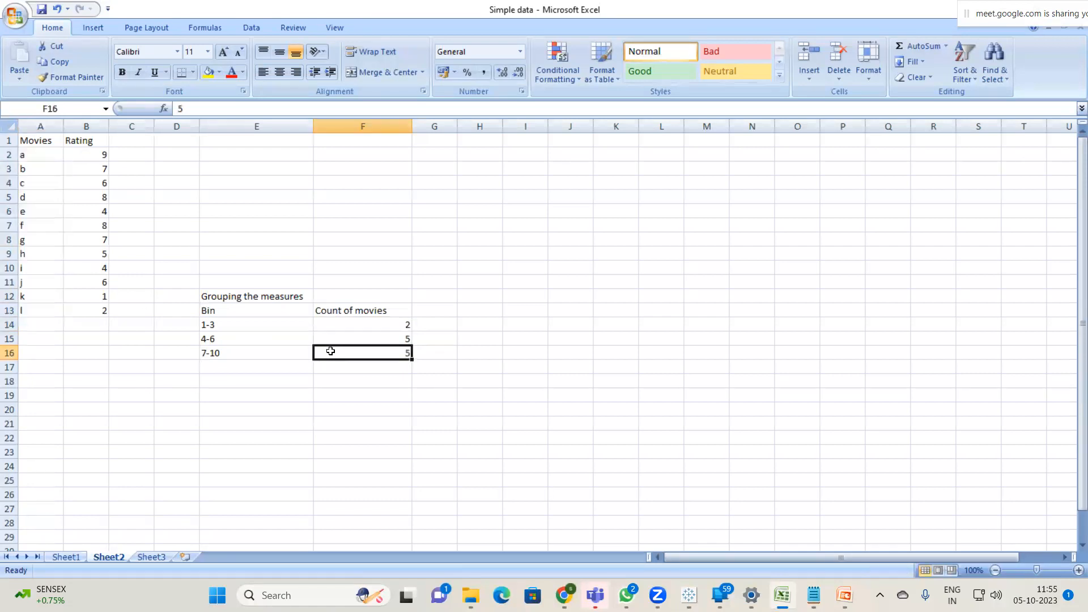
left_click(332, 421)
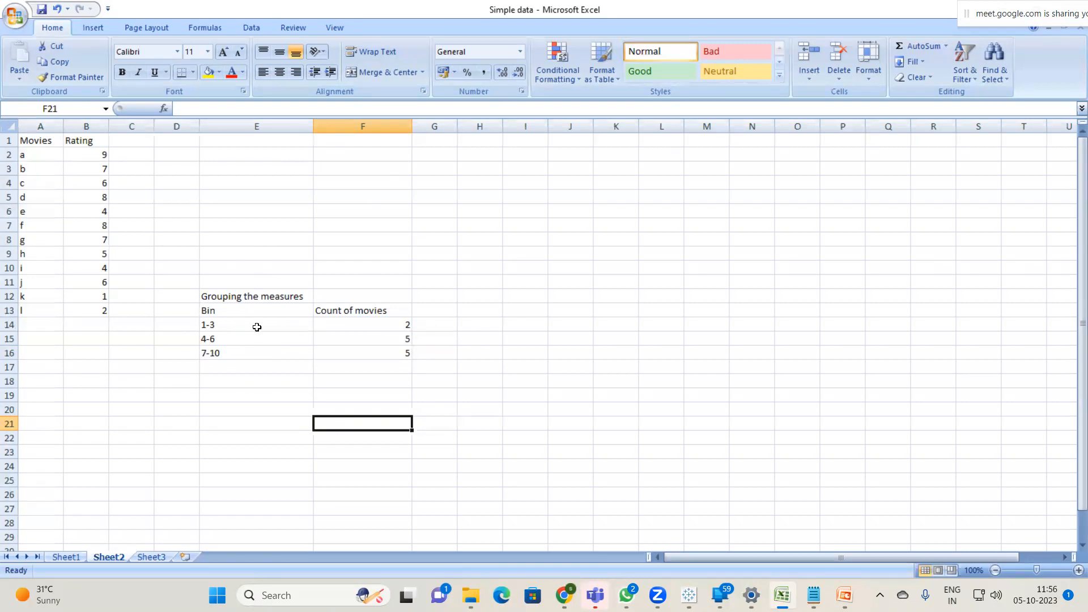
Step: Delete the contents of the whole grouping table in E12:F16
left_click_drag(246, 319, 365, 355)
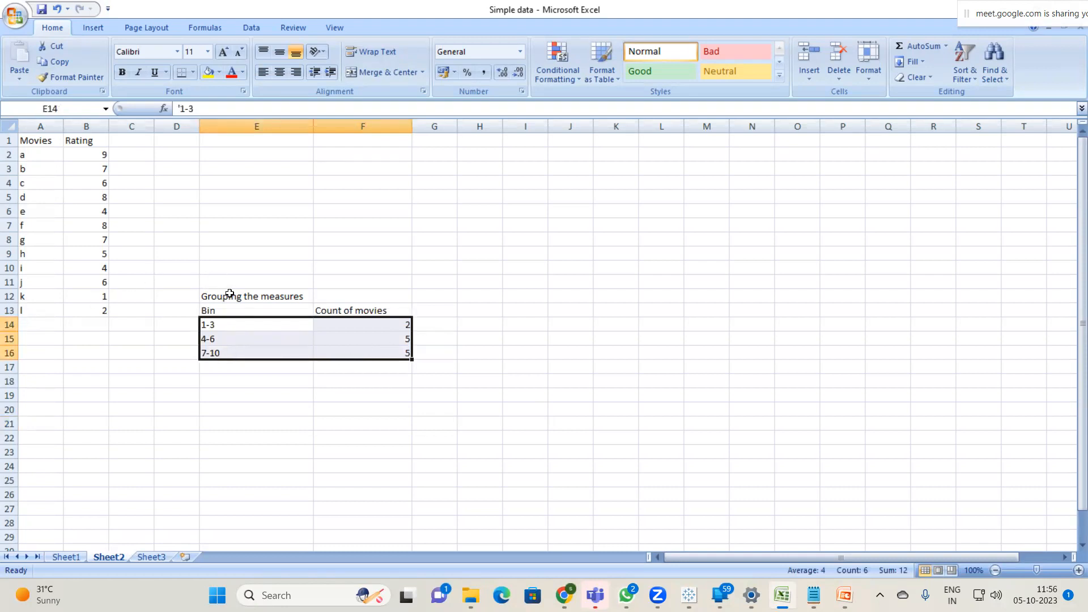
left_click_drag(230, 294, 344, 355)
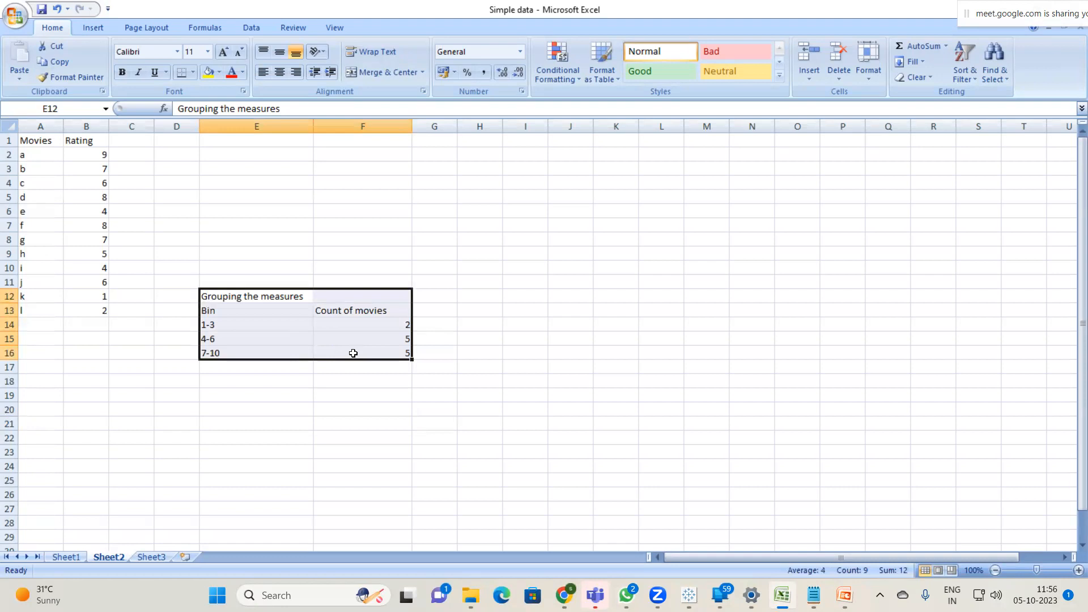
key("Delete")
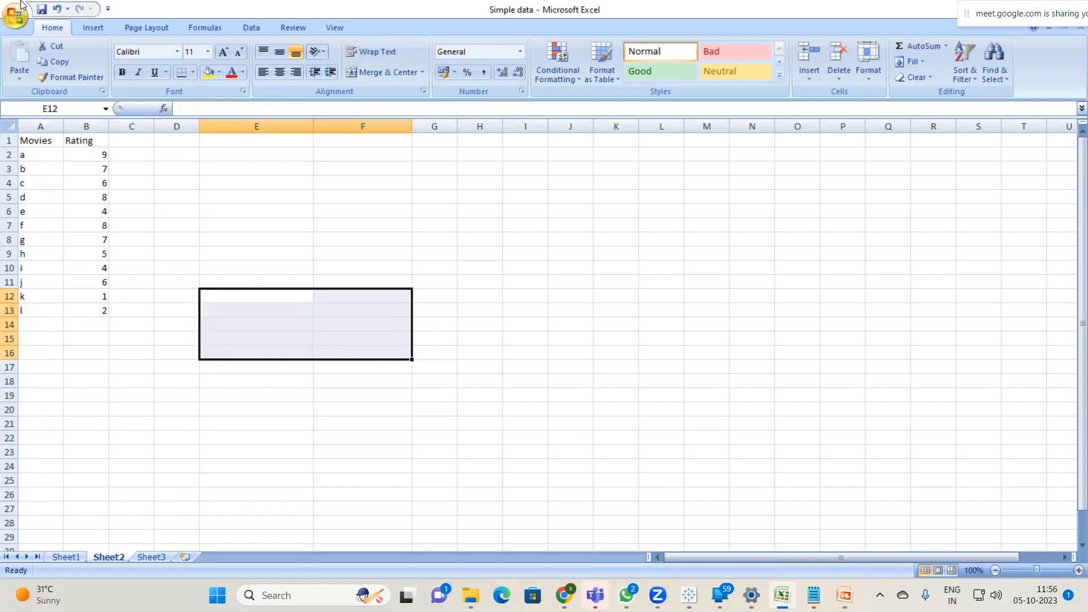
Step: Save a copy of the workbook on the Desktop under the name Histogram
left_click(16, 17)
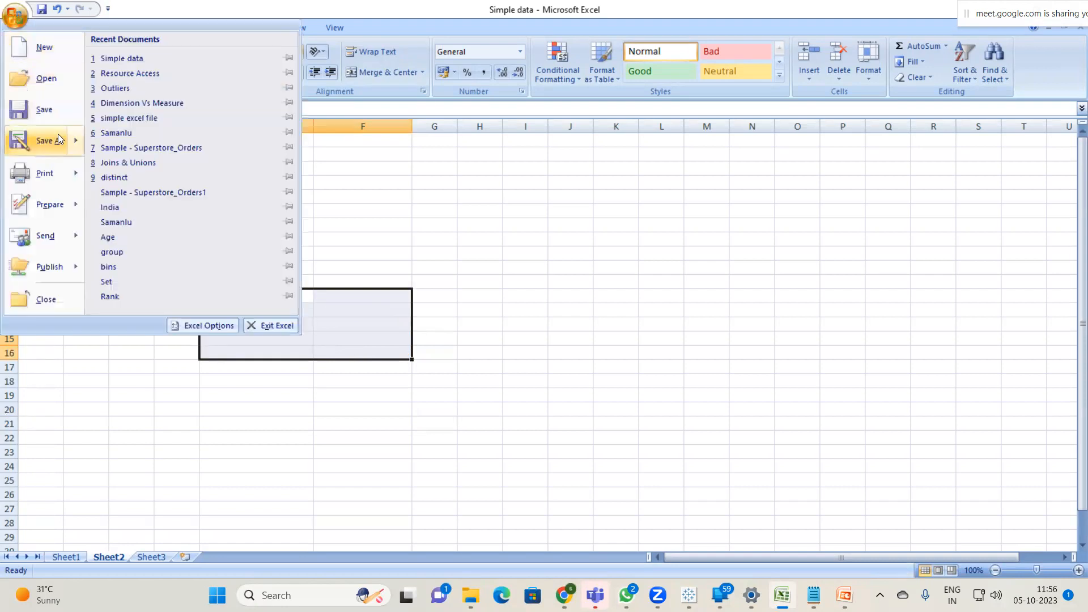
key("Escape")
key("F12")
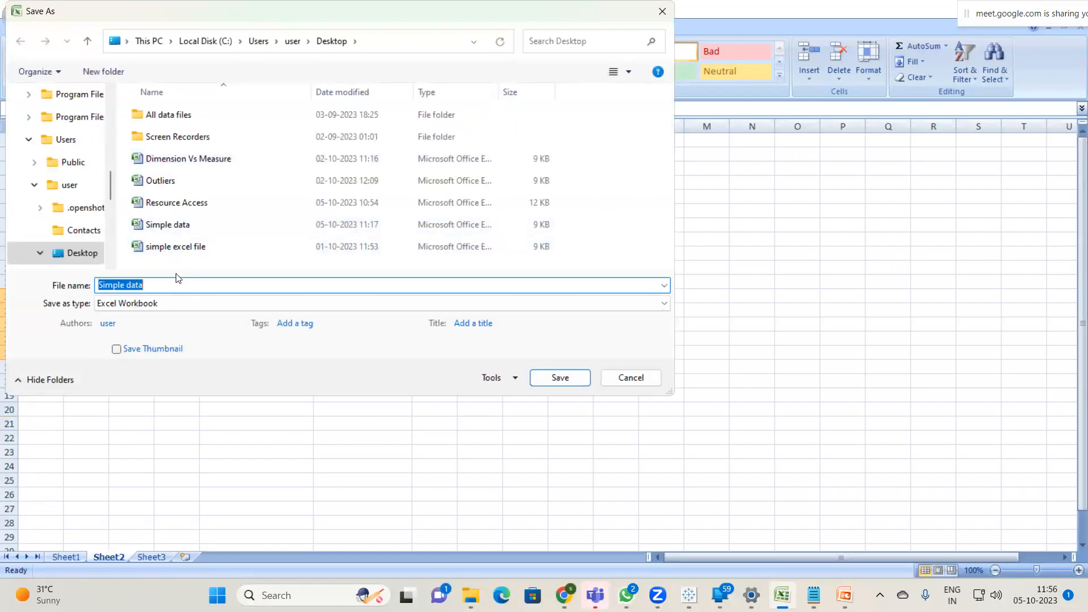
type("Hi")
left_click(562, 379)
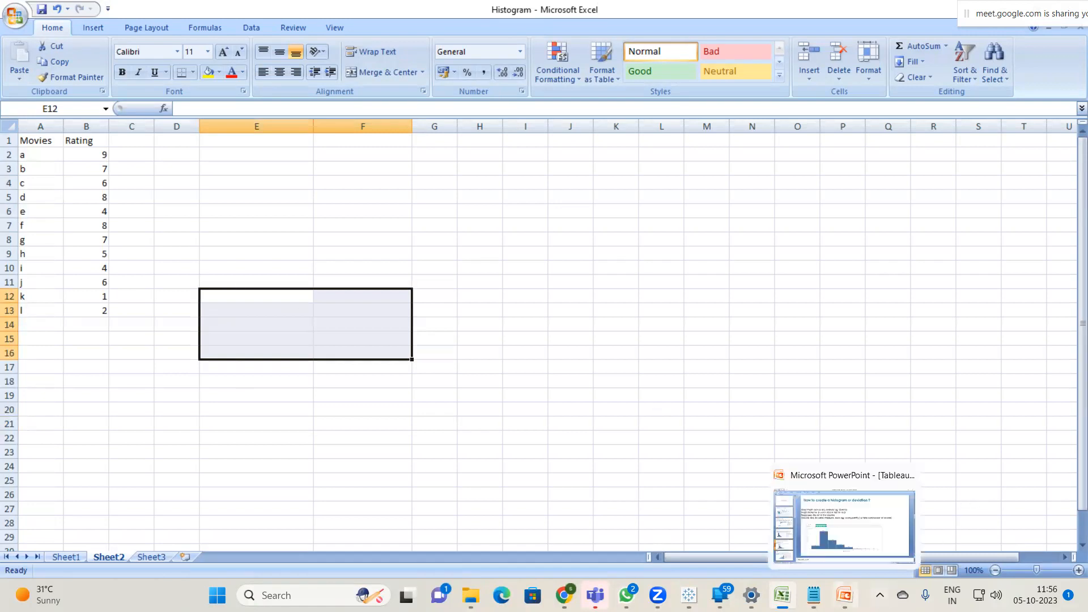
mouse_move(813, 595)
left_click(436, 253)
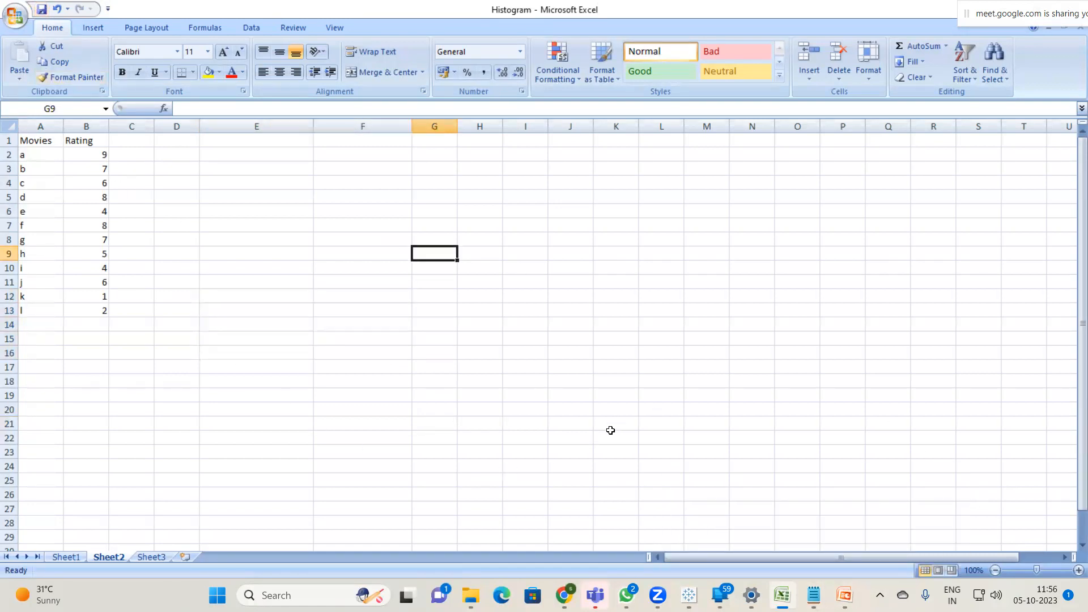
Step: Switch to Tableau, connect to the Histogram Excel workbook as a new data source using Sheet2, and review its rows
left_click(689, 595)
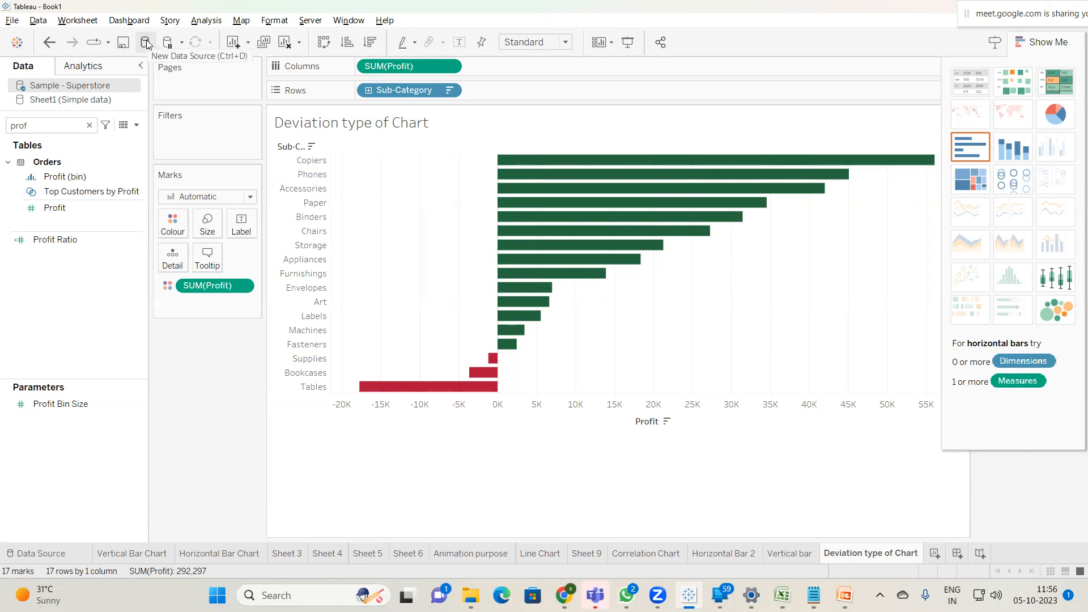
left_click(145, 43)
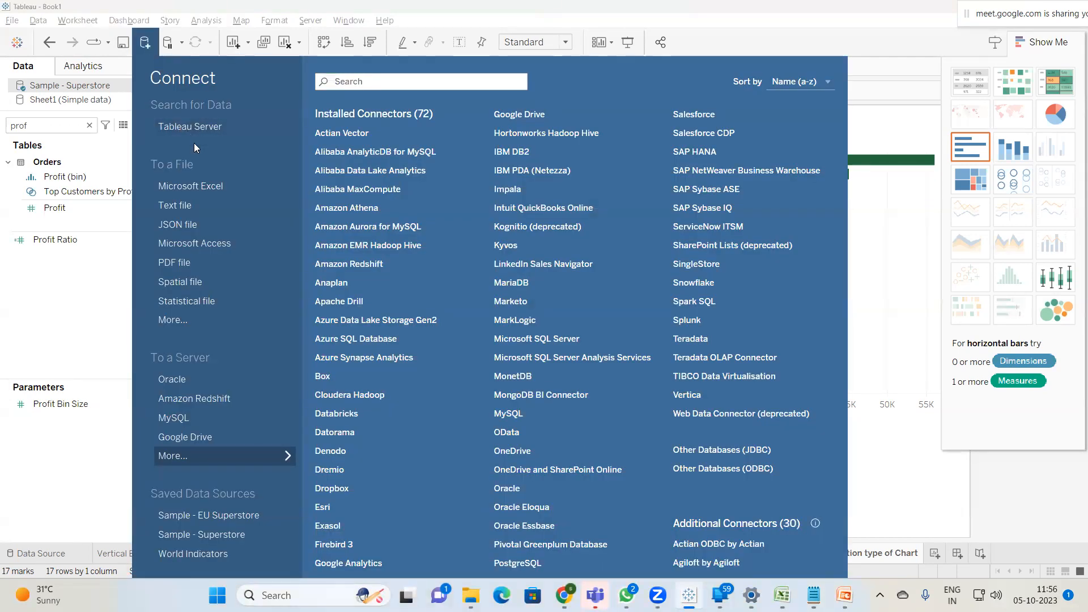
left_click(218, 191)
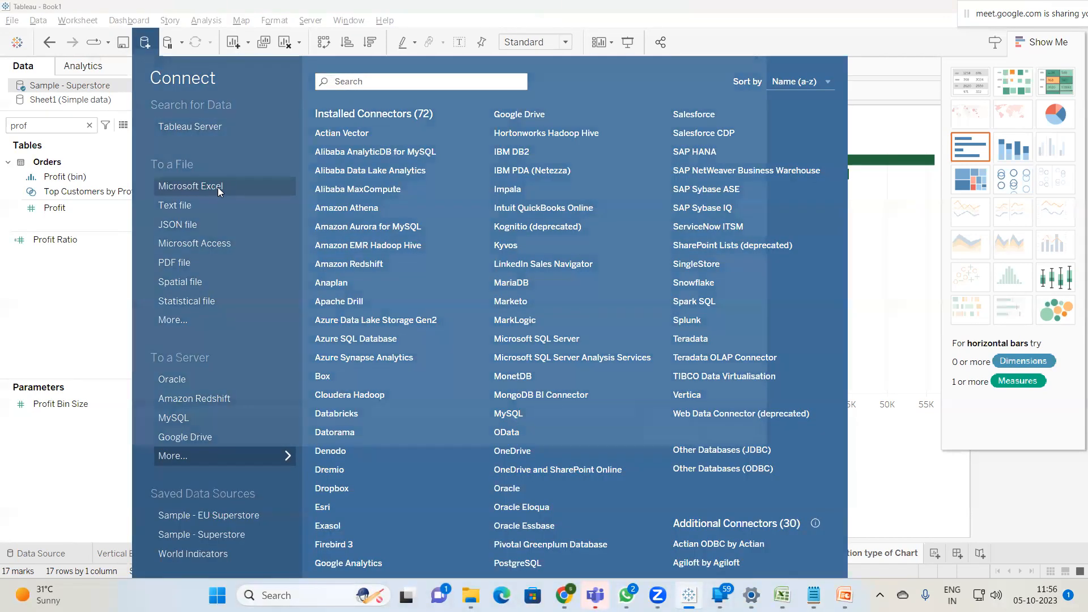
double_click(289, 290)
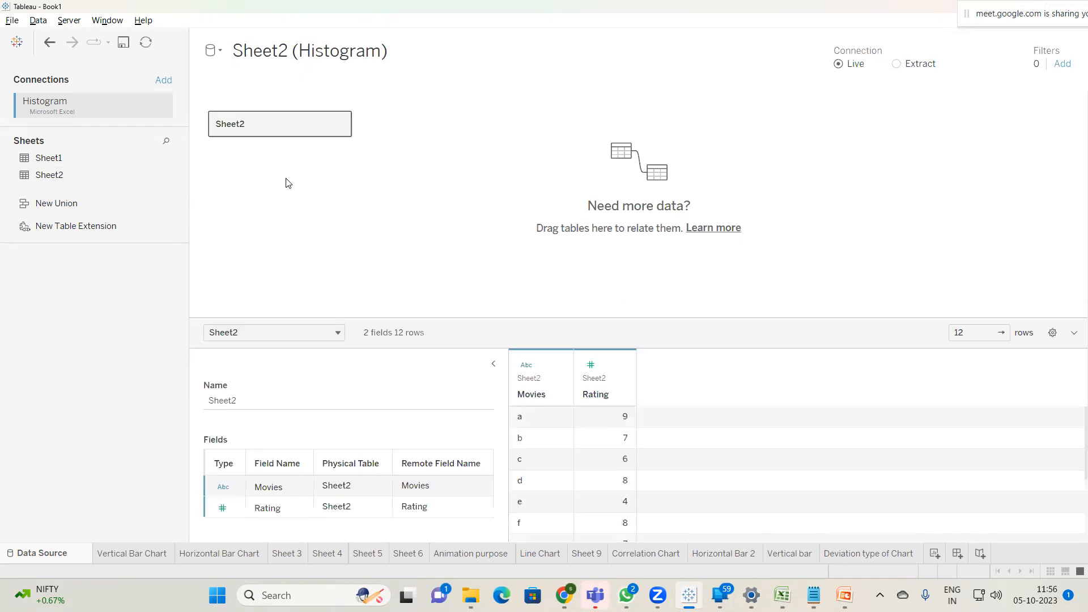
scroll(603, 480, "up", 3)
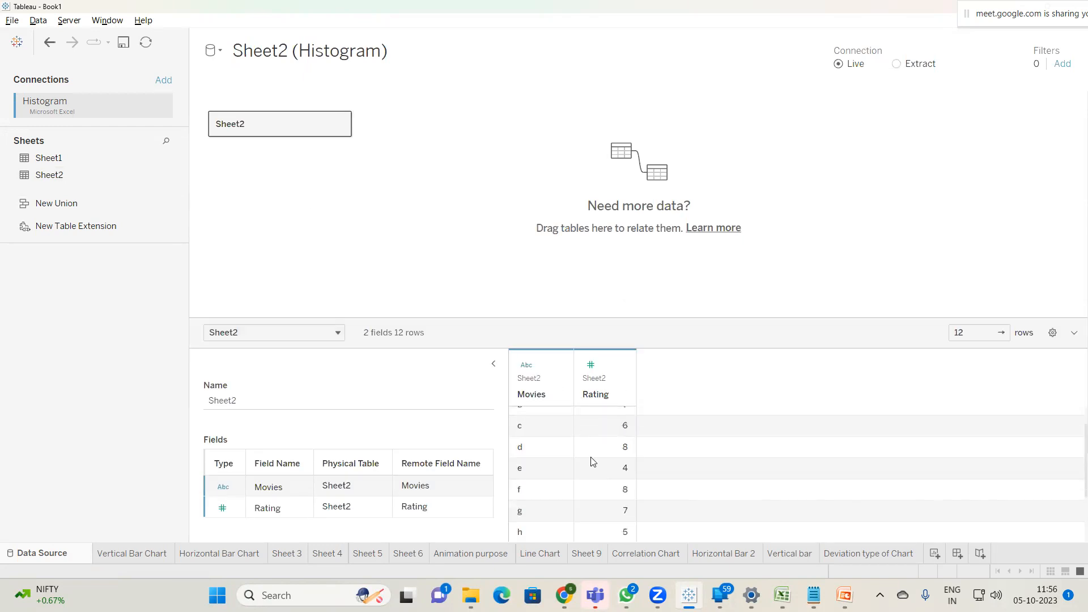
Step: Create a new worksheet, clear the field search, and enlarge the data source list to show all sources
left_click(934, 558)
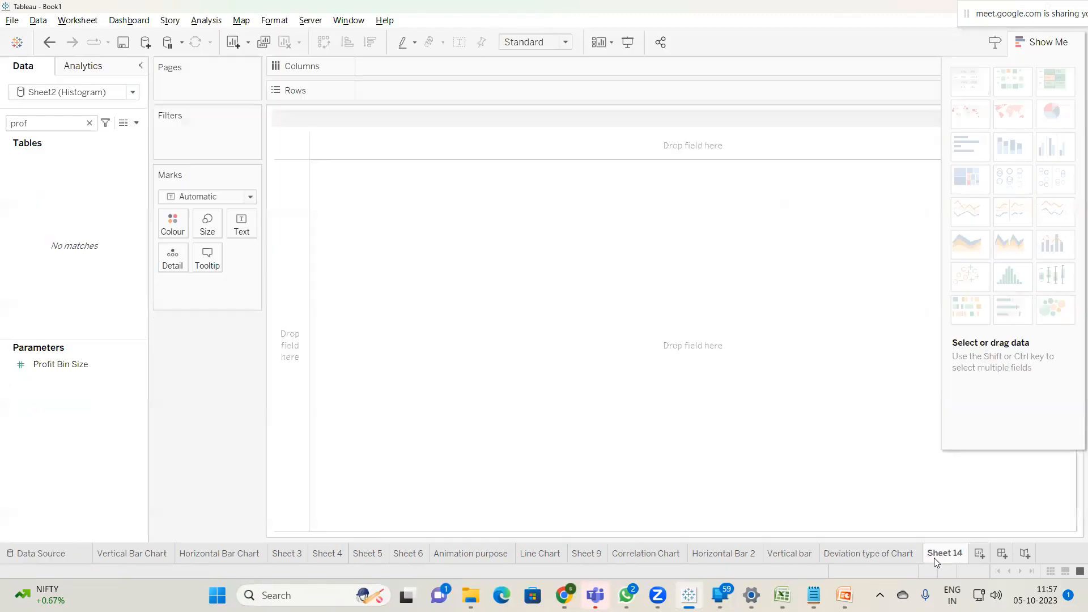
left_click(87, 123)
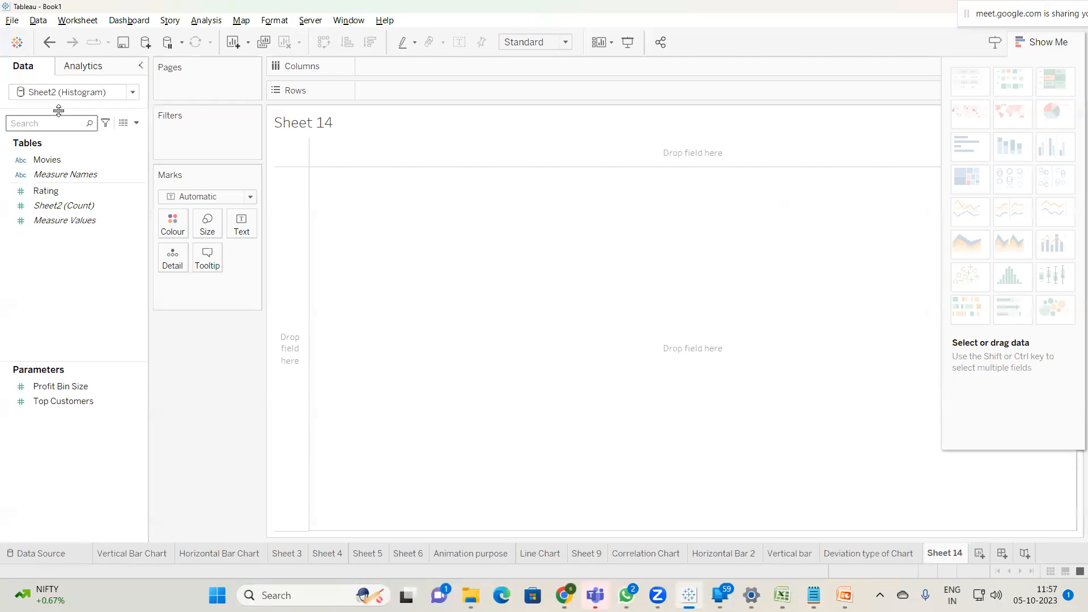
left_click_drag(58, 110, 58, 127)
Step: Build a text table with Movies on Rows and Rating as the text mark, and hide the Show Me chart suggestions
left_click_drag(47, 176, 404, 87)
left_click_drag(72, 209, 514, 88)
left_click_drag(76, 215, 243, 232)
left_click(1017, 45)
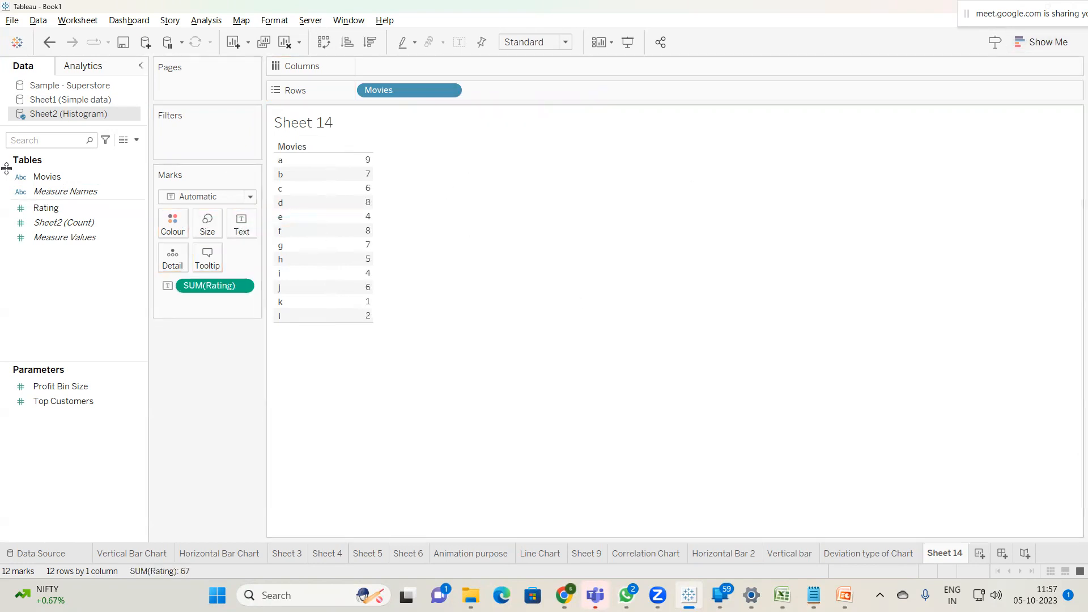
Step: Switch to the Histogram workbook in Excel and undo the deletion of the grouping table in E12:F16
left_click(68, 225)
left_click(781, 595)
left_click(303, 327)
key("ctrl+z")
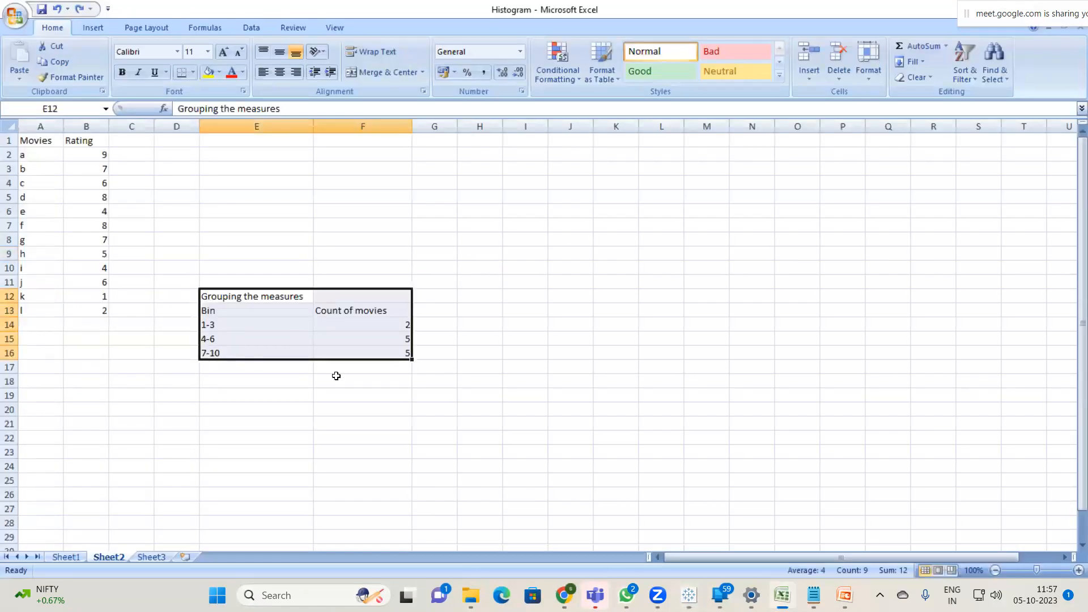
Step: Highlight the bin ranges under the Bin heading and switch between Excel and Tableau to relate them to the Rating field
left_click(383, 442)
left_click_drag(241, 320, 253, 375)
left_click(308, 443)
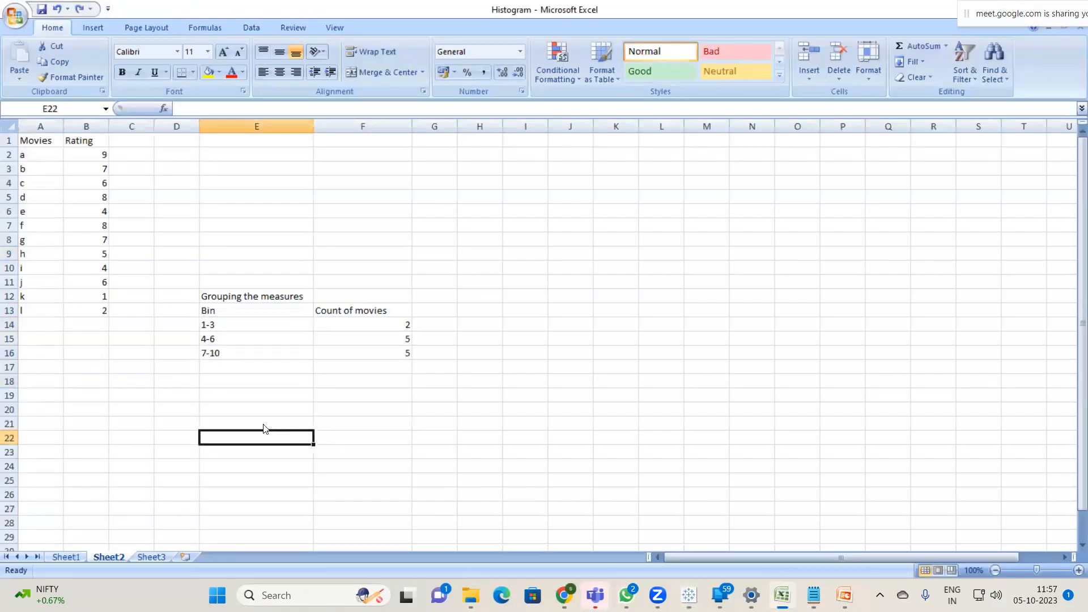
key("alt+Tab")
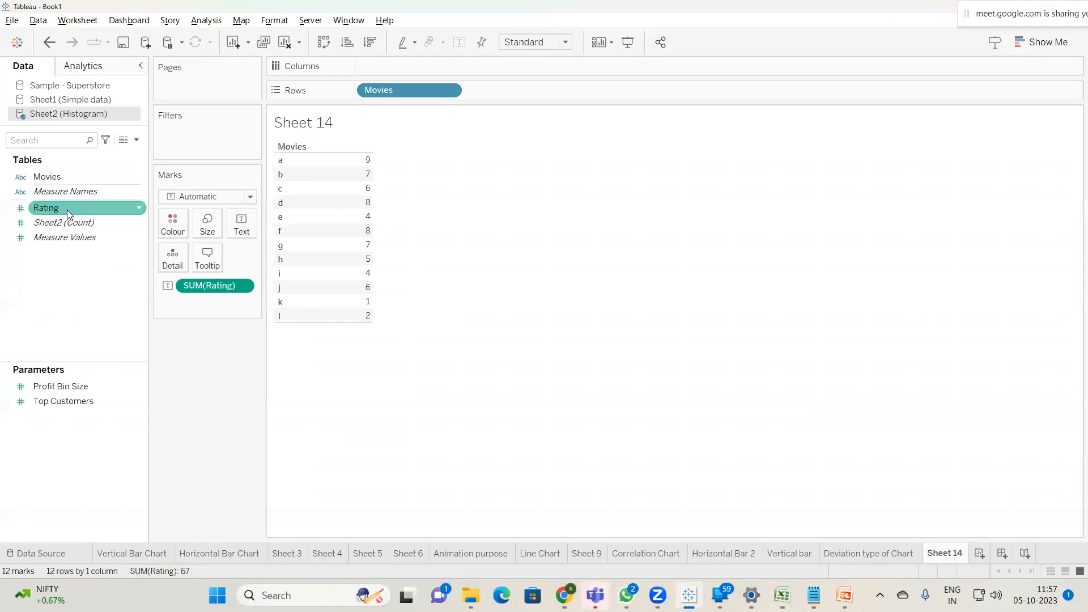
key("alt+Tab")
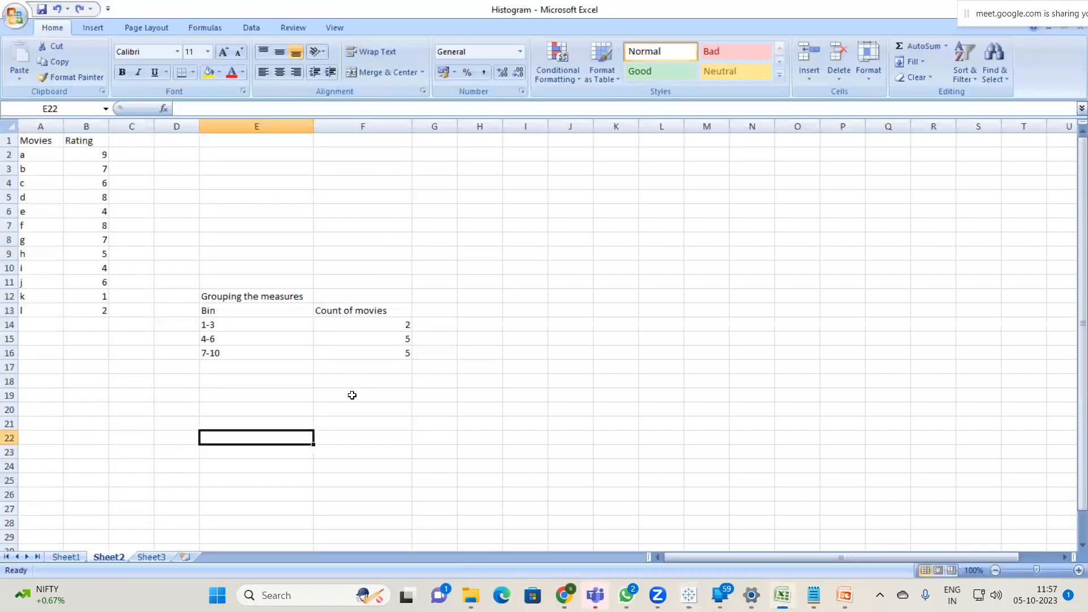
left_click_drag(210, 326, 218, 339)
key("alt+Tab")
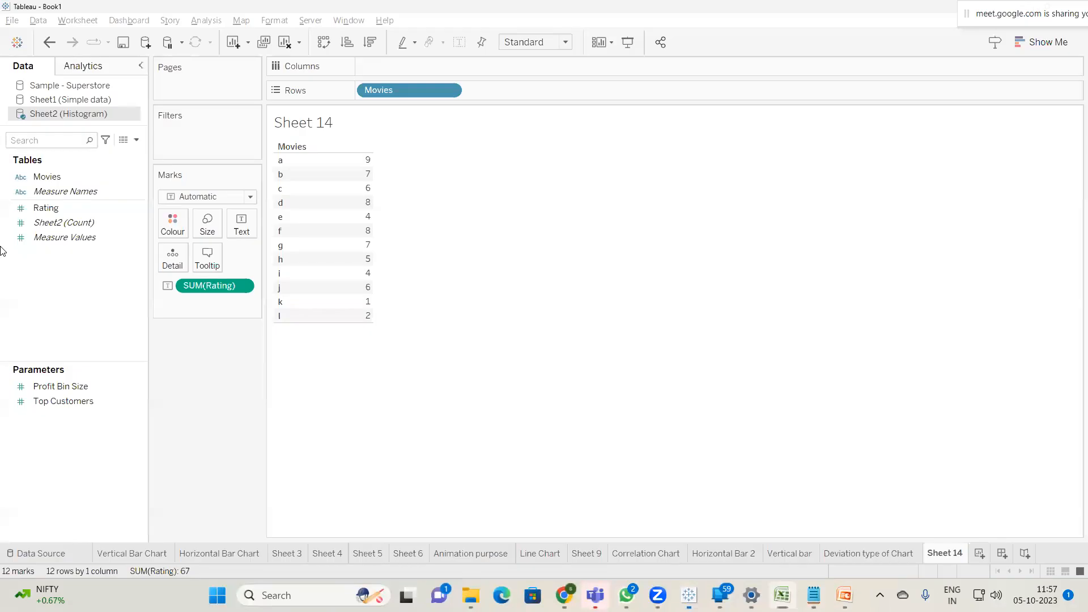
Step: Create a Rating (bin) field from Rating with a bin size of 3, checking the 1-3 range in the Excel grouping table
right_click(65, 206)
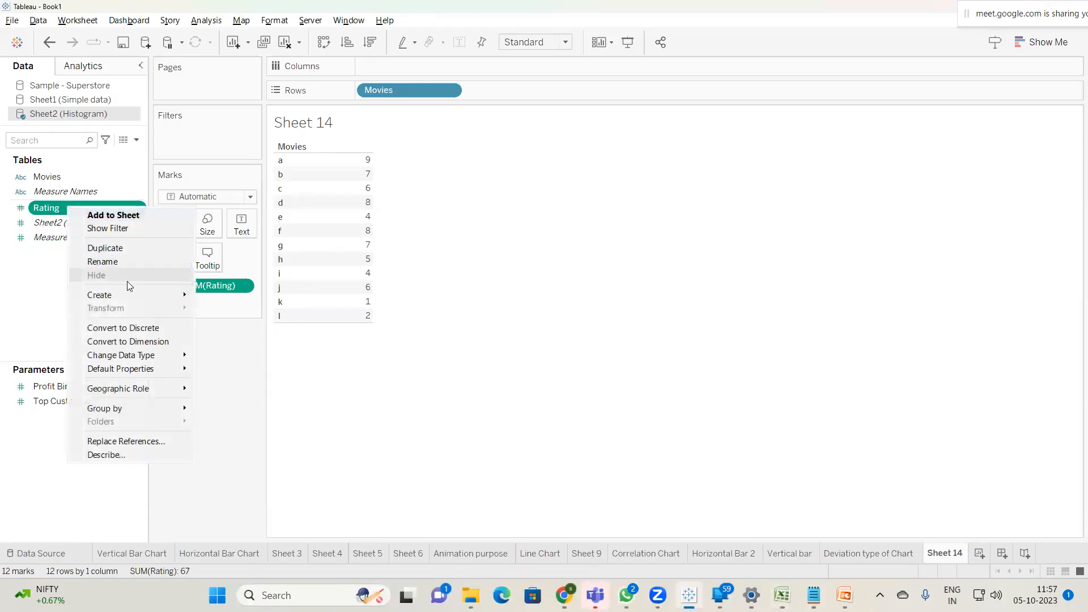
mouse_move(128, 292)
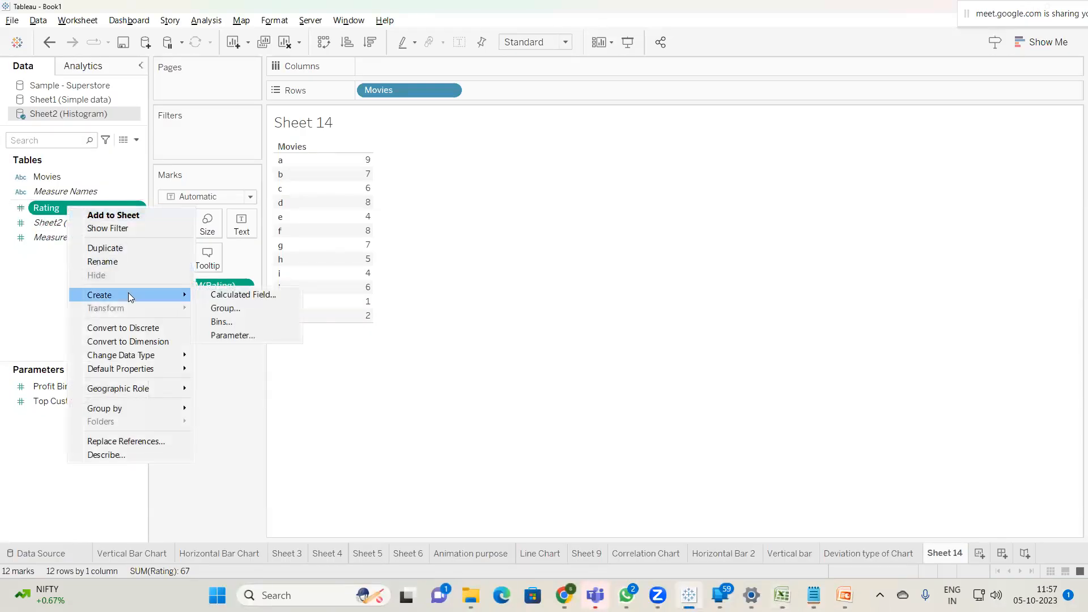
left_click(236, 322)
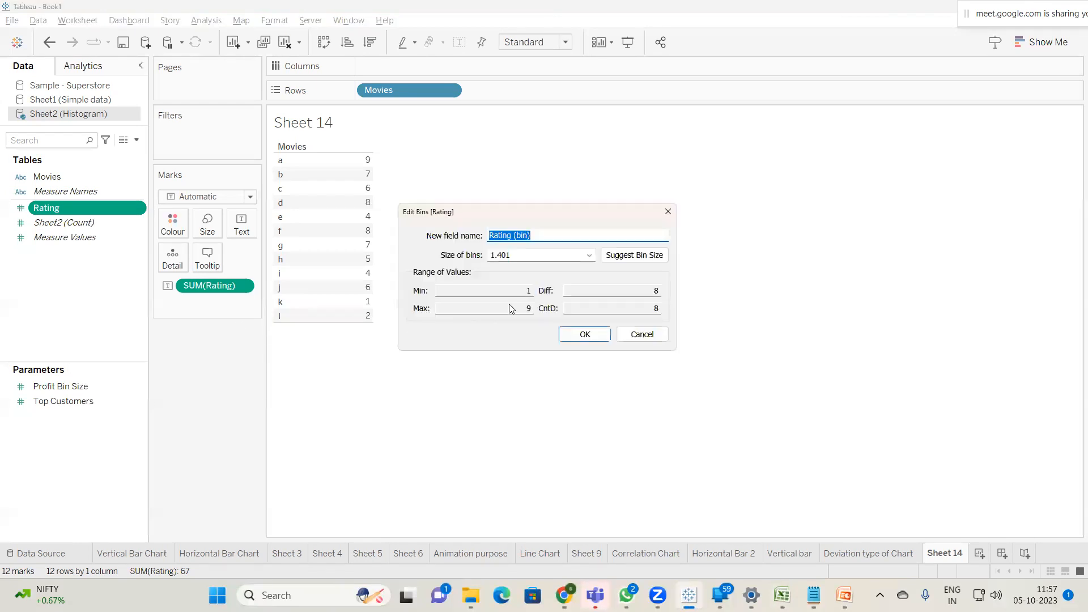
key("Tab")
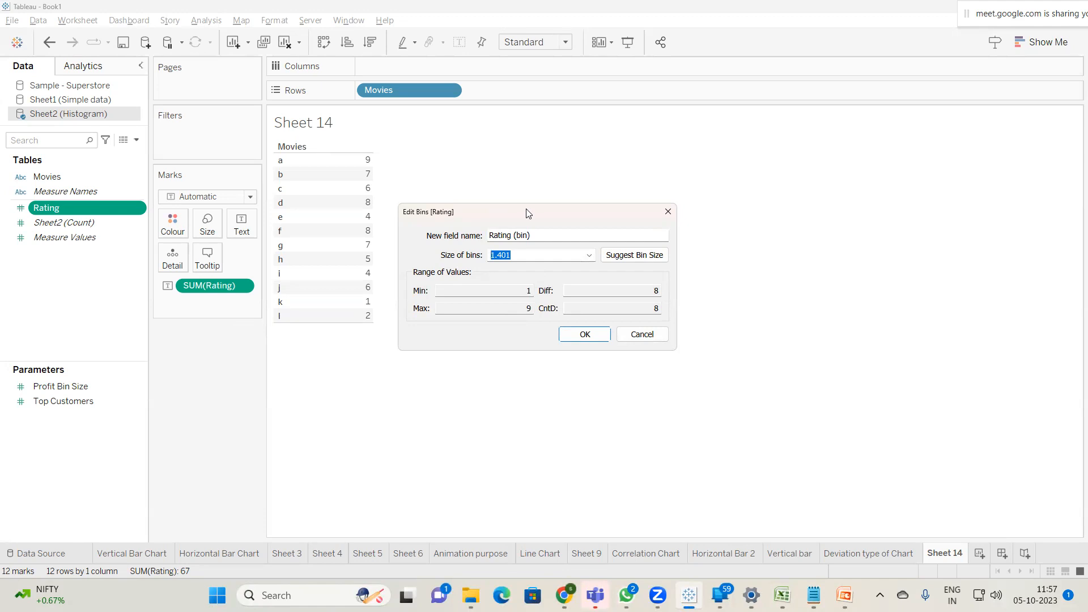
key("alt+Tab")
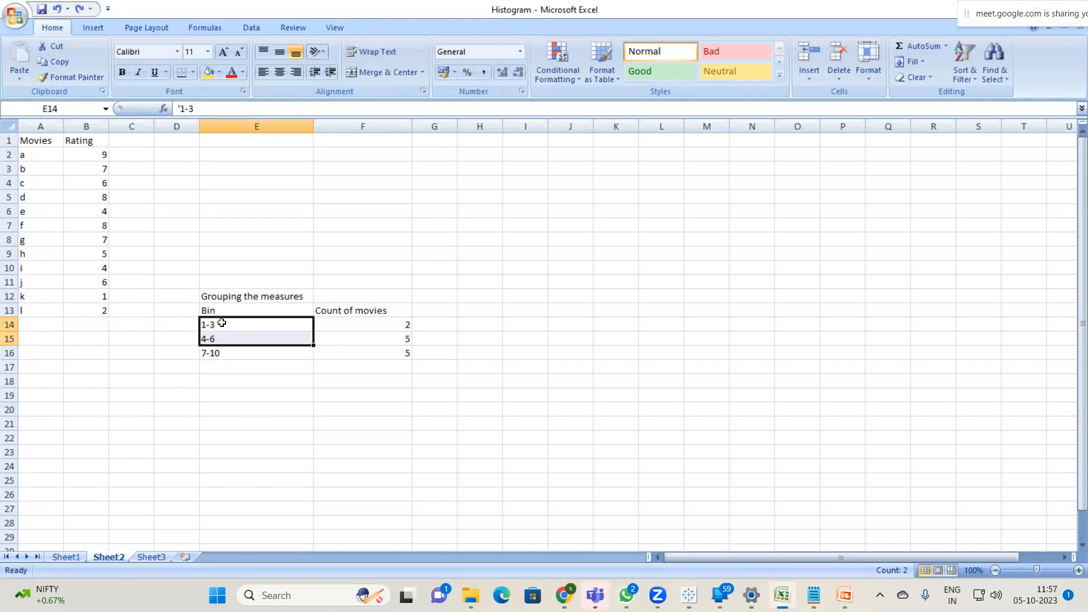
left_click(215, 324)
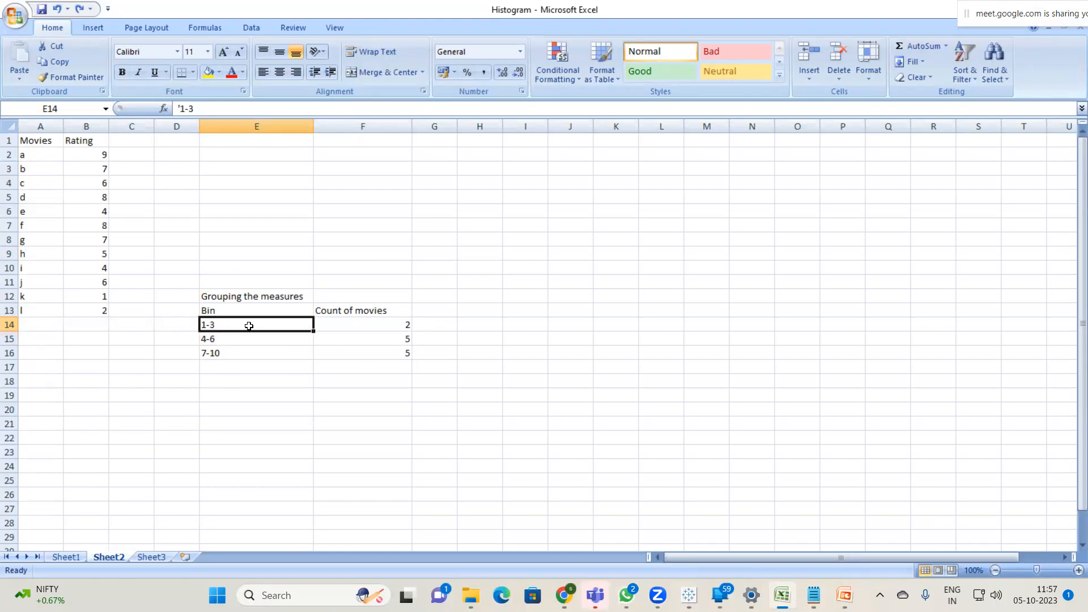
key("alt+Tab")
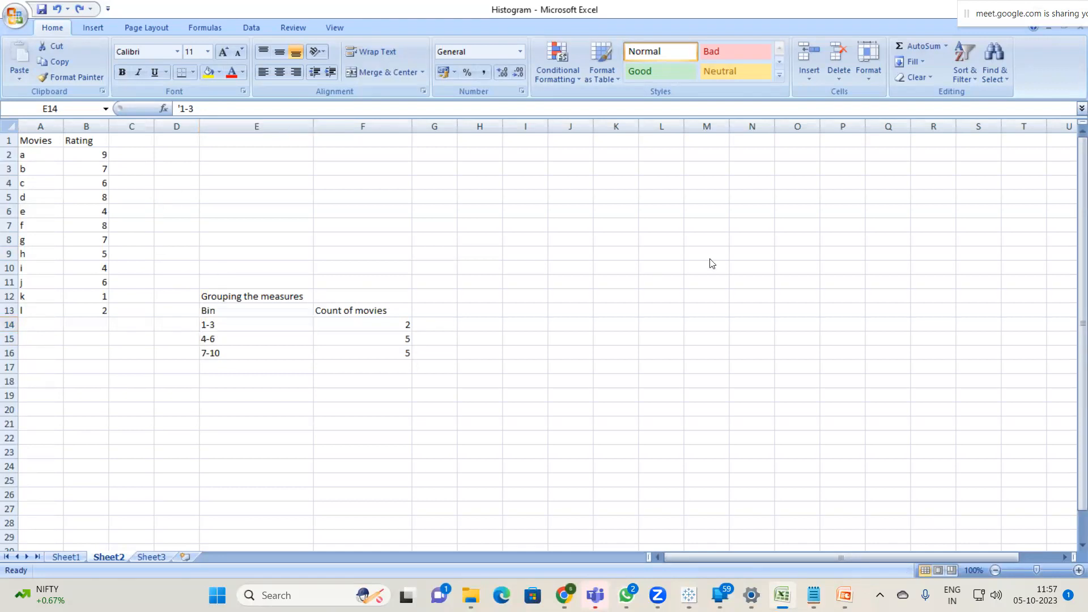
left_click_drag(526, 257, 429, 245)
type("3")
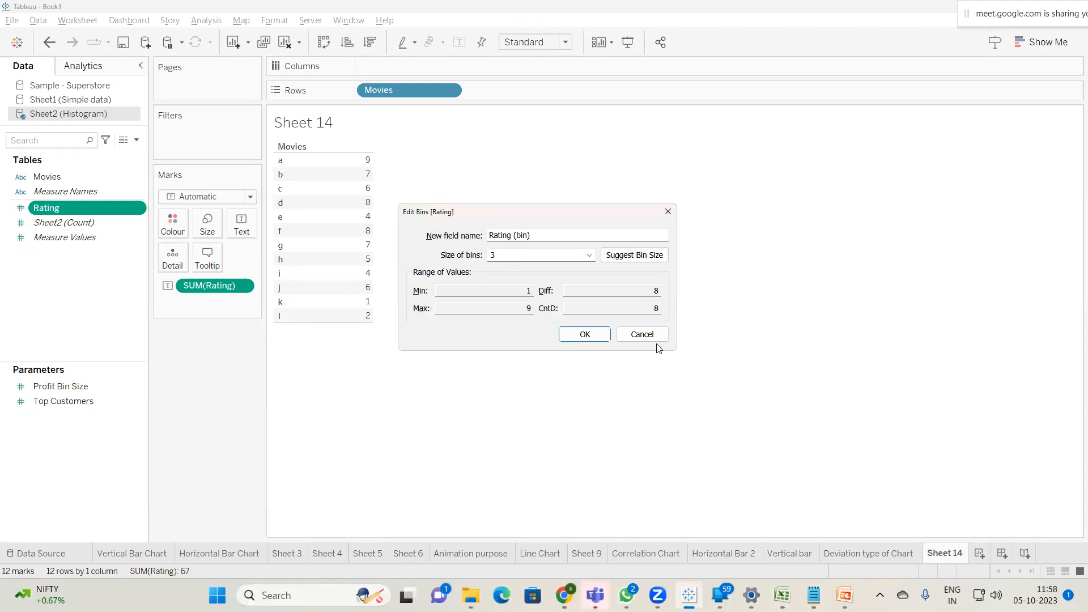
left_click(587, 334)
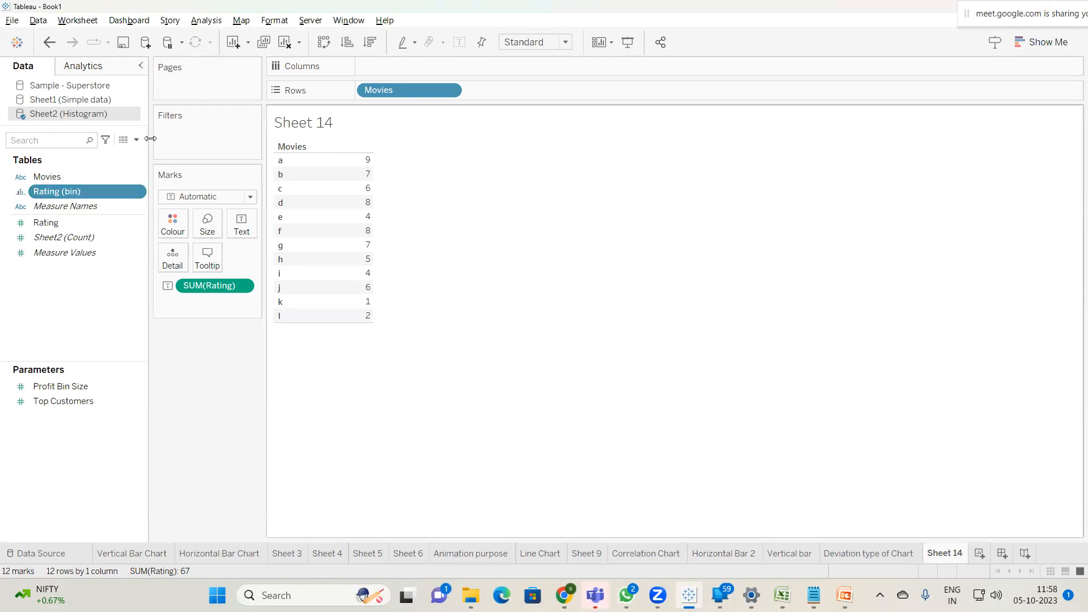
Step: Add Rating (bin) to Rows and place it ahead of Movies so the movies are grouped by bin
left_click_drag(56, 190, 550, 93)
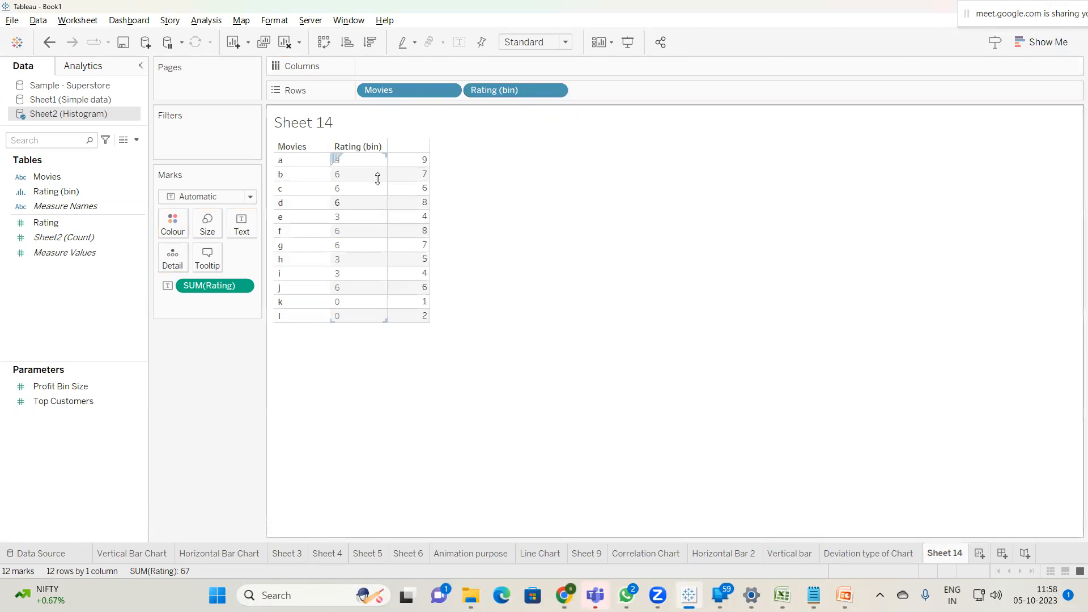
left_click_drag(508, 90, 372, 91)
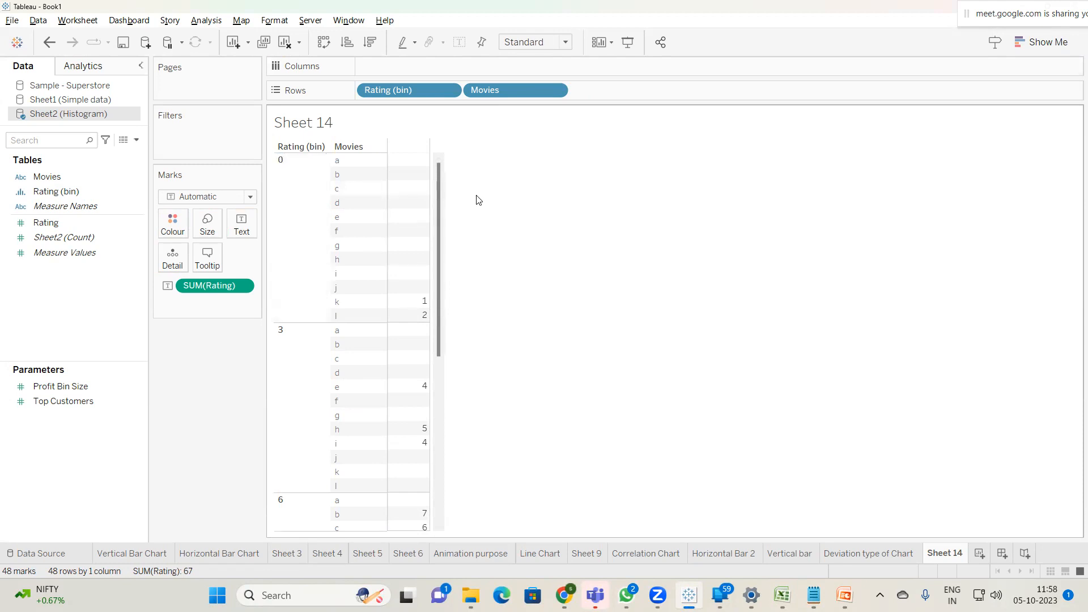
right_click(301, 186)
left_click(670, 192)
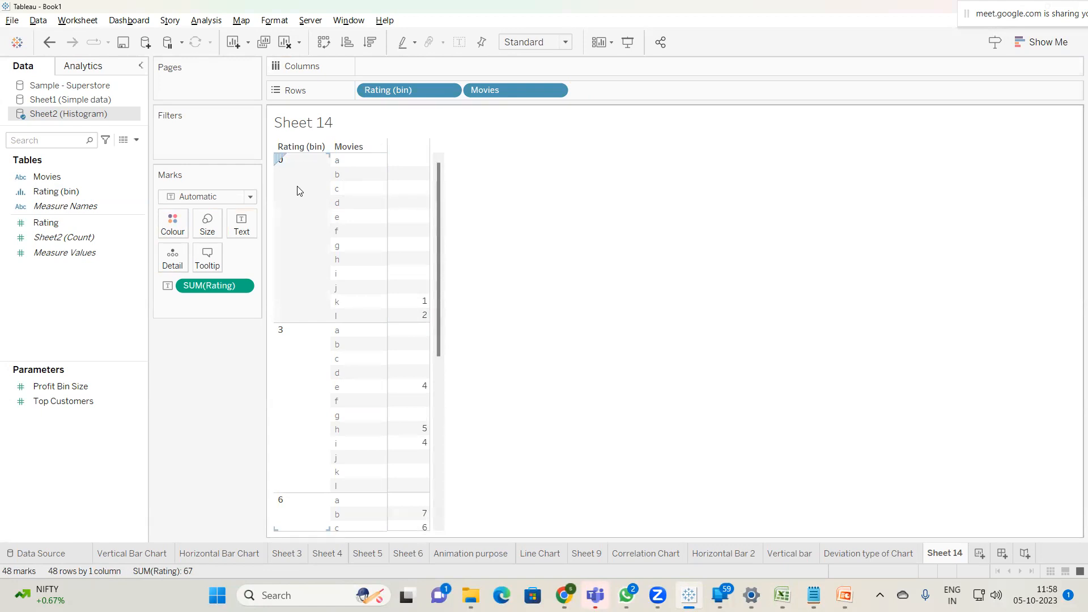
mouse_move(402, 311)
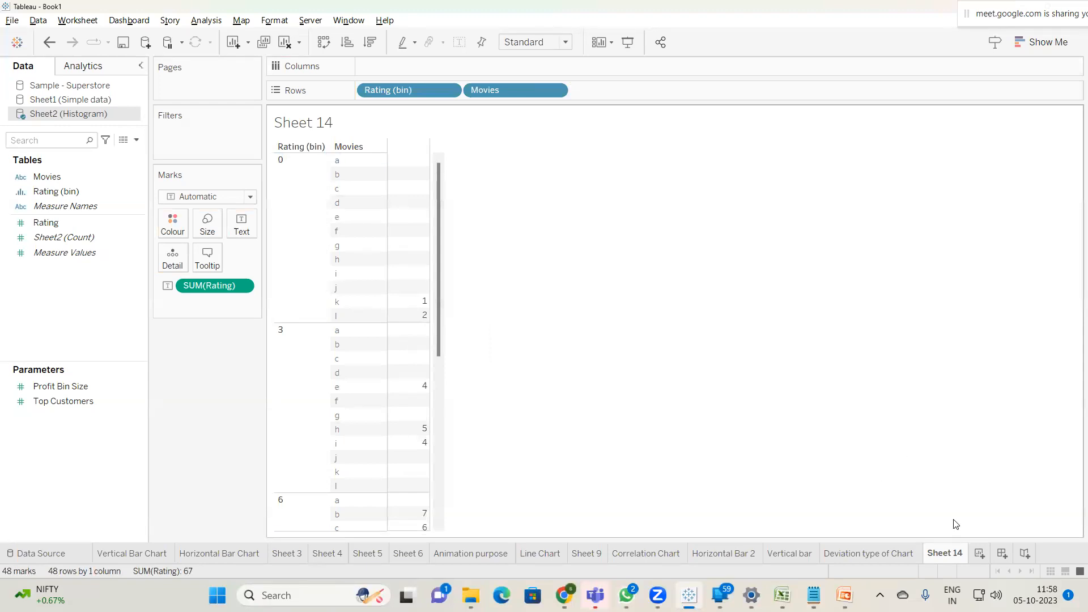
Step: Duplicate Sheet 14 and remove Movies and SUM(Rating) from the copy, keeping only Rating (bin) on Rows
right_click(952, 553)
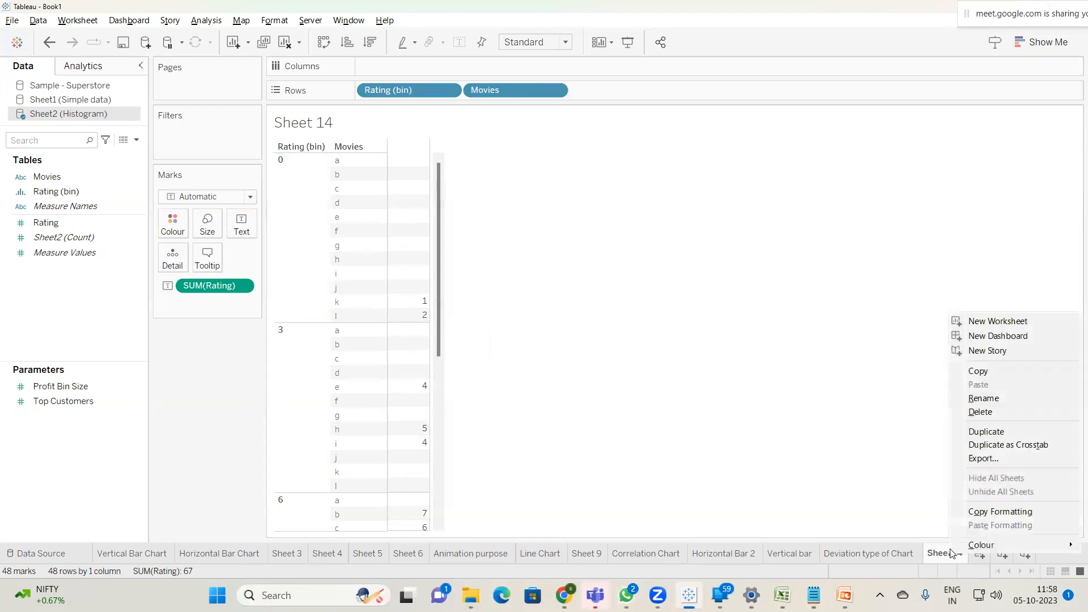
left_click(989, 432)
left_click_drag(515, 91, 431, 227)
left_click_drag(222, 286, 252, 333)
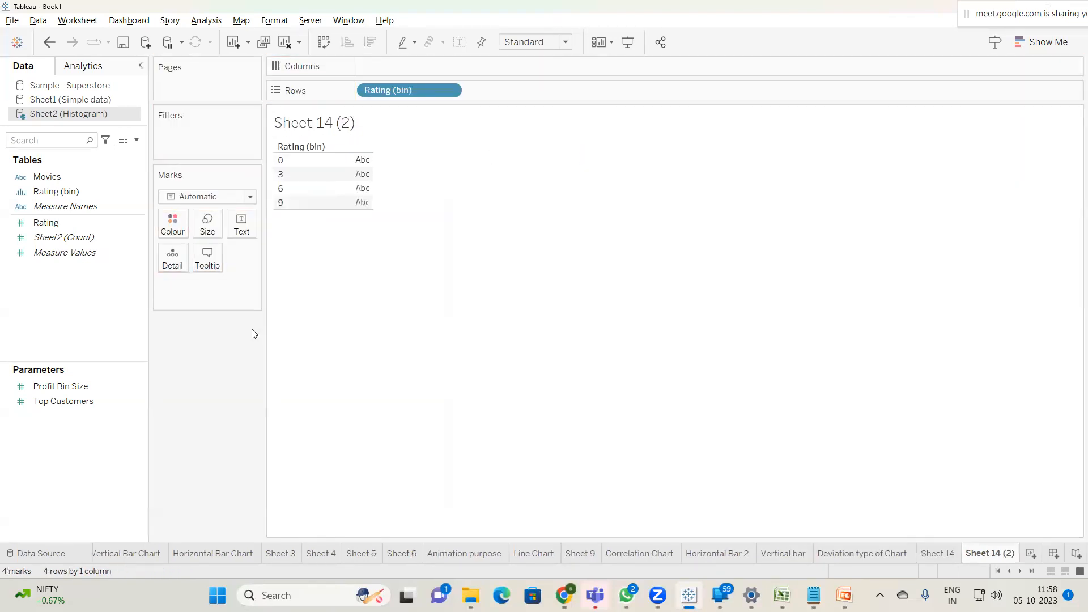
Step: Add Movies to Rows after Rating (bin) and look over its measure aggregation options
left_click(62, 191)
left_click_drag(61, 177, 529, 93)
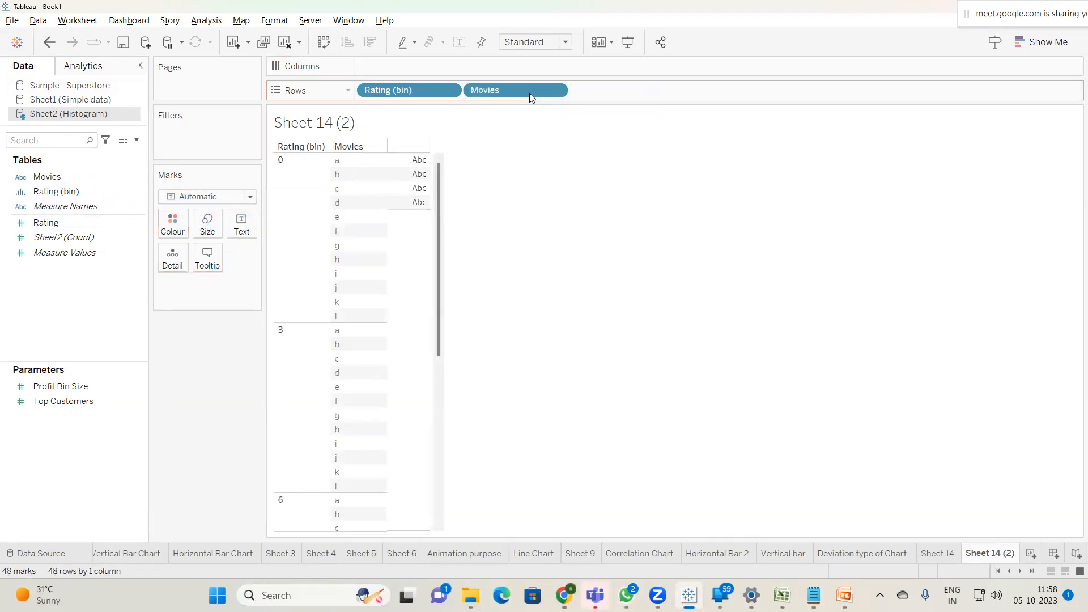
right_click(517, 93)
mouse_move(561, 278)
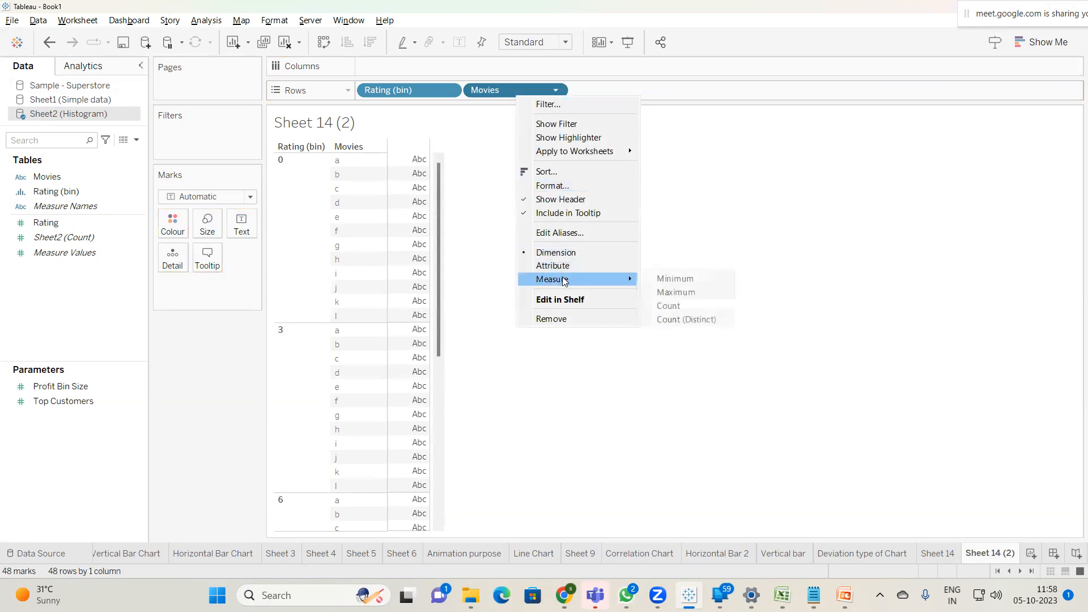
left_click(741, 113)
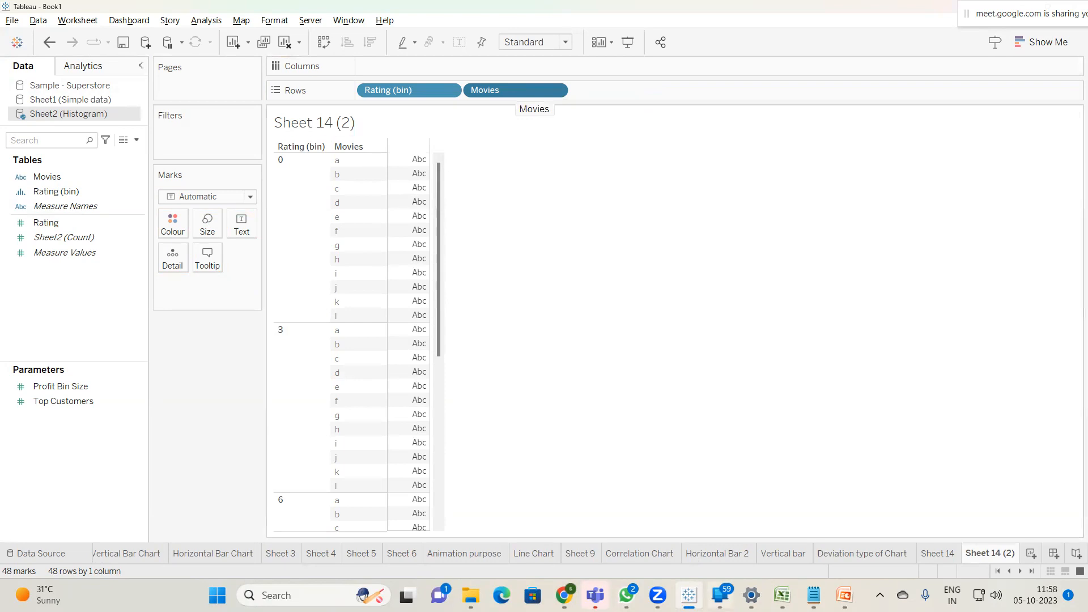
Step: Switch to the Histogram workbook in Excel, point out the first Count of movies value in F14, and return to Tableau
mouse_move(781, 595)
left_click(782, 526)
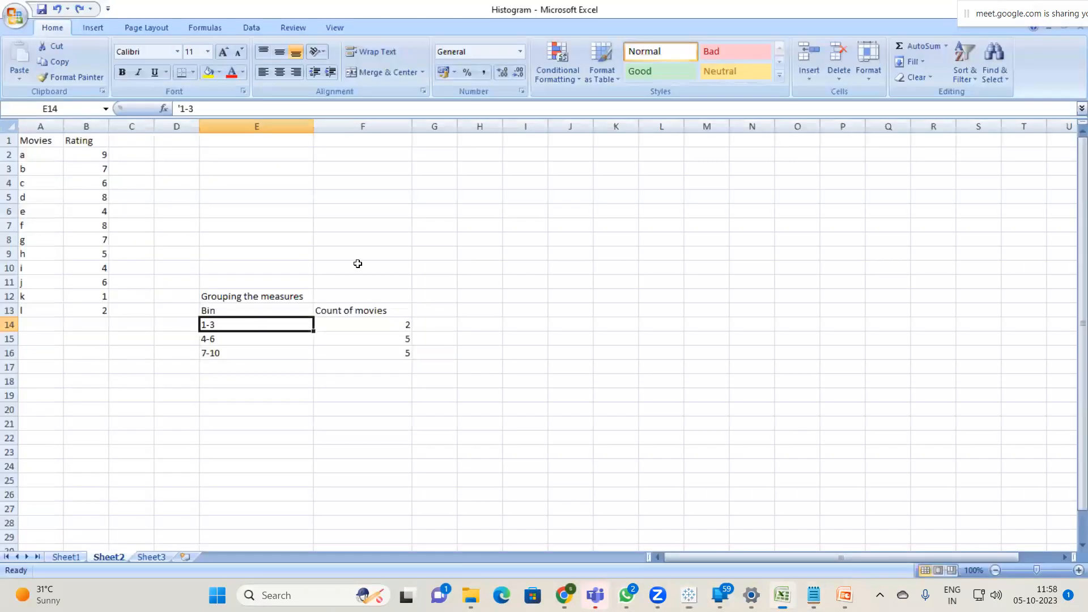
left_click(381, 337)
left_click(390, 325)
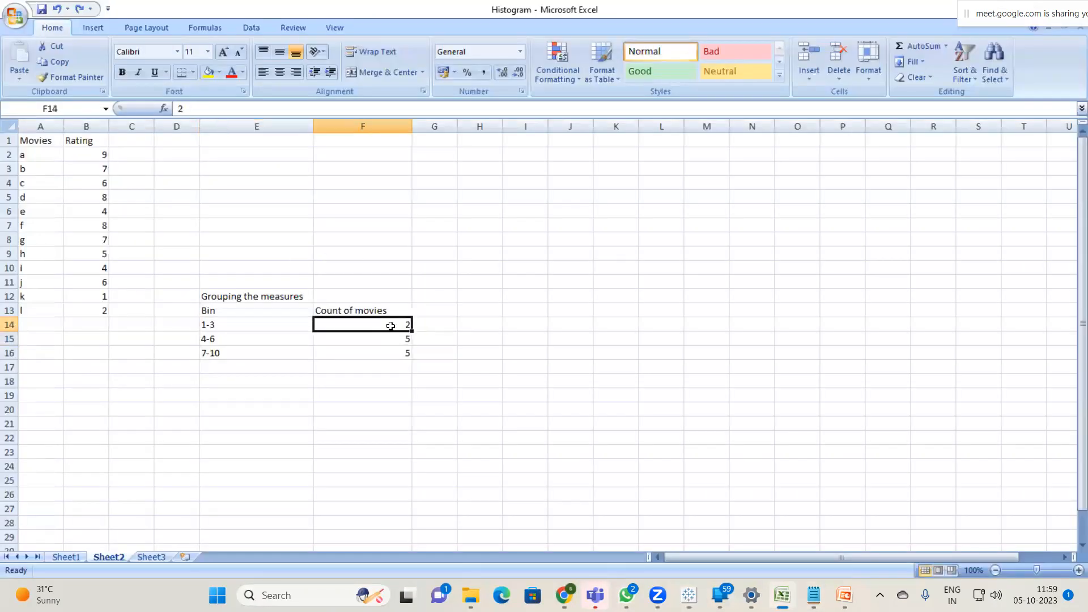
key("alt+Tab")
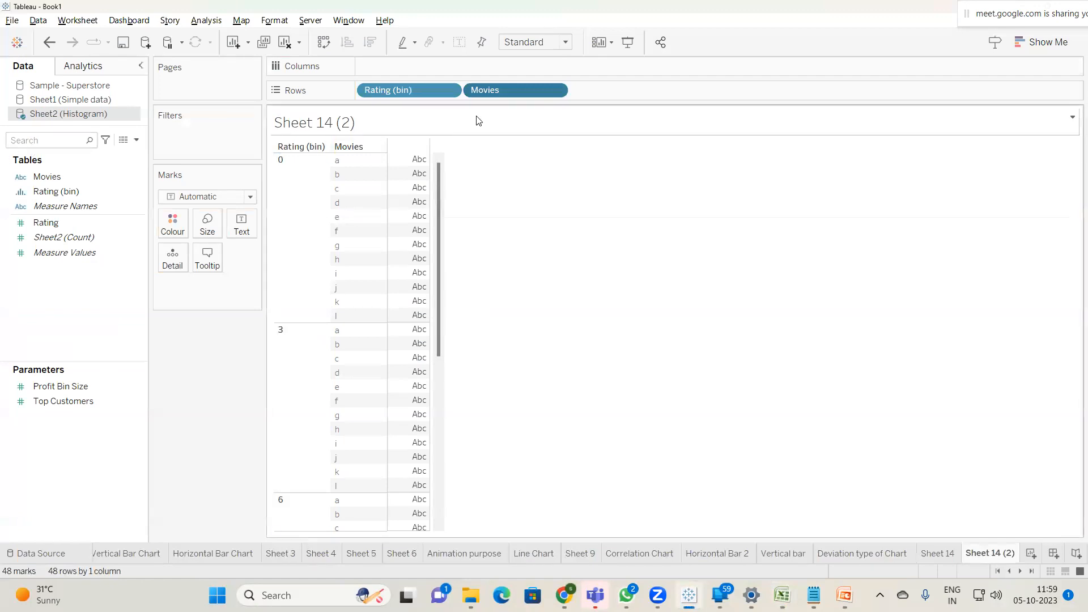
Step: Aggregate Movies as Count and move it from Rows to the text mark to list the number of movies per bin
right_click(517, 88)
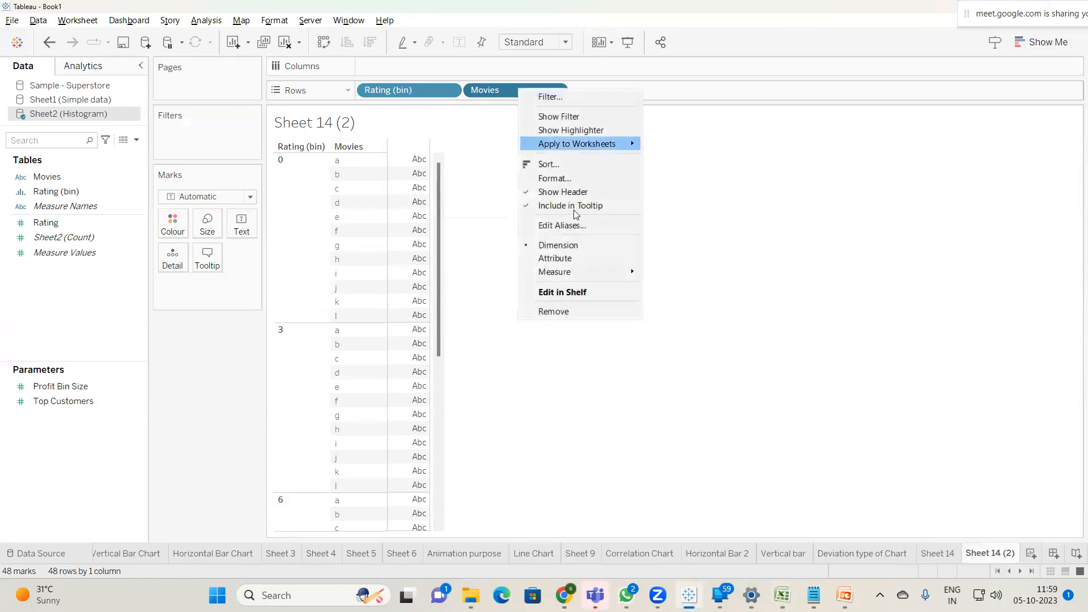
mouse_move(589, 275)
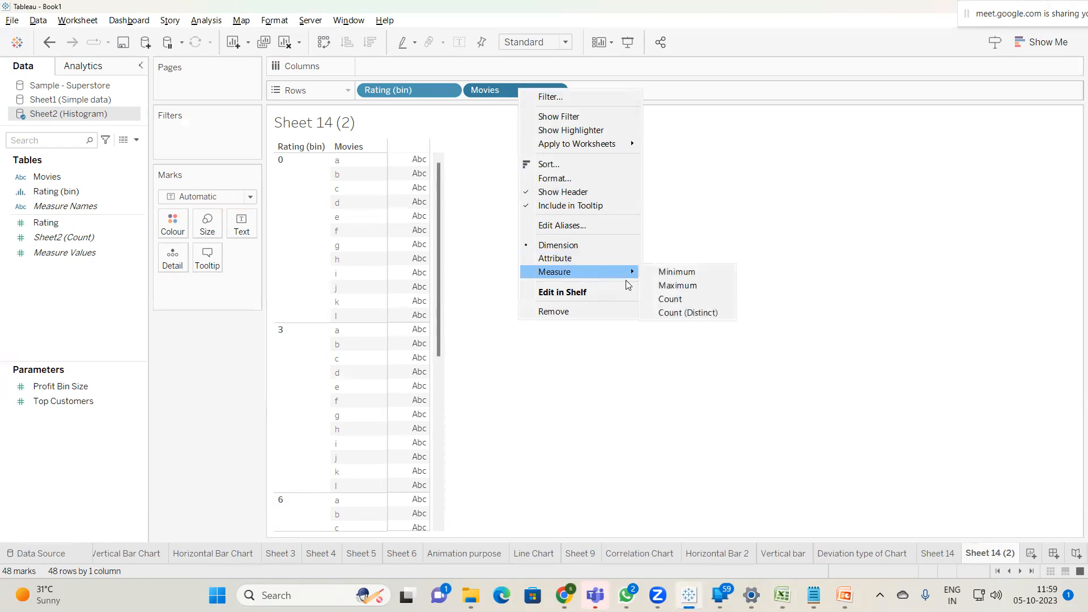
left_click(705, 299)
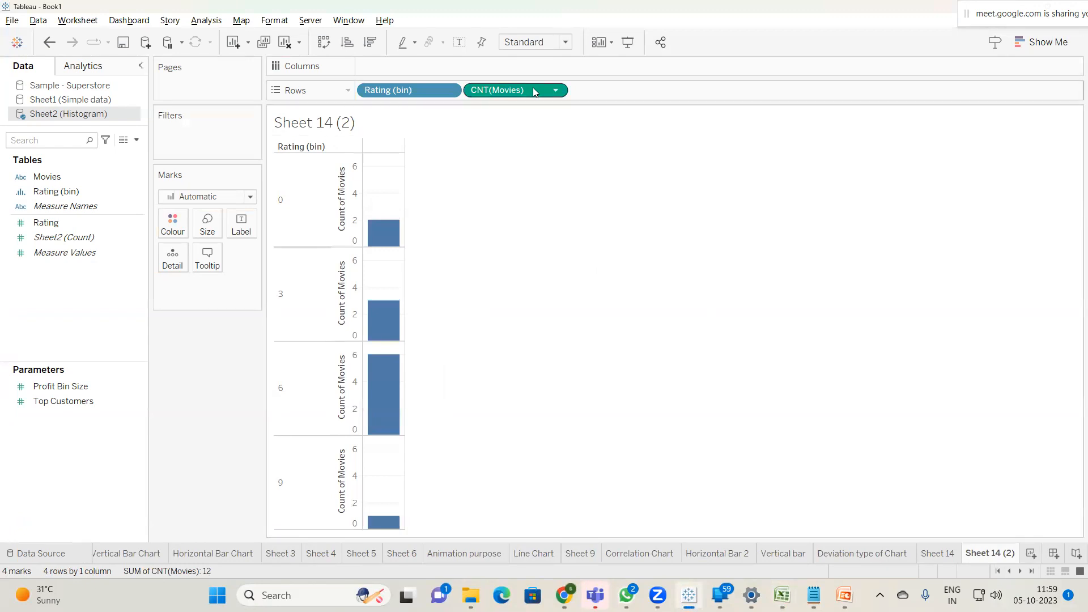
left_click_drag(517, 90, 240, 228)
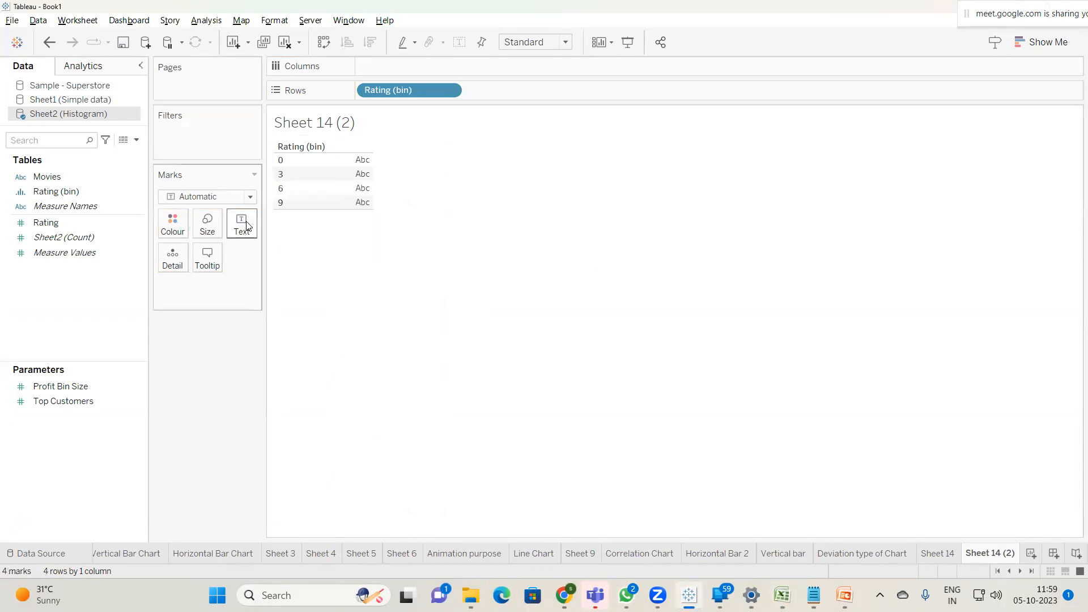
left_click(89, 251)
double_click(86, 238)
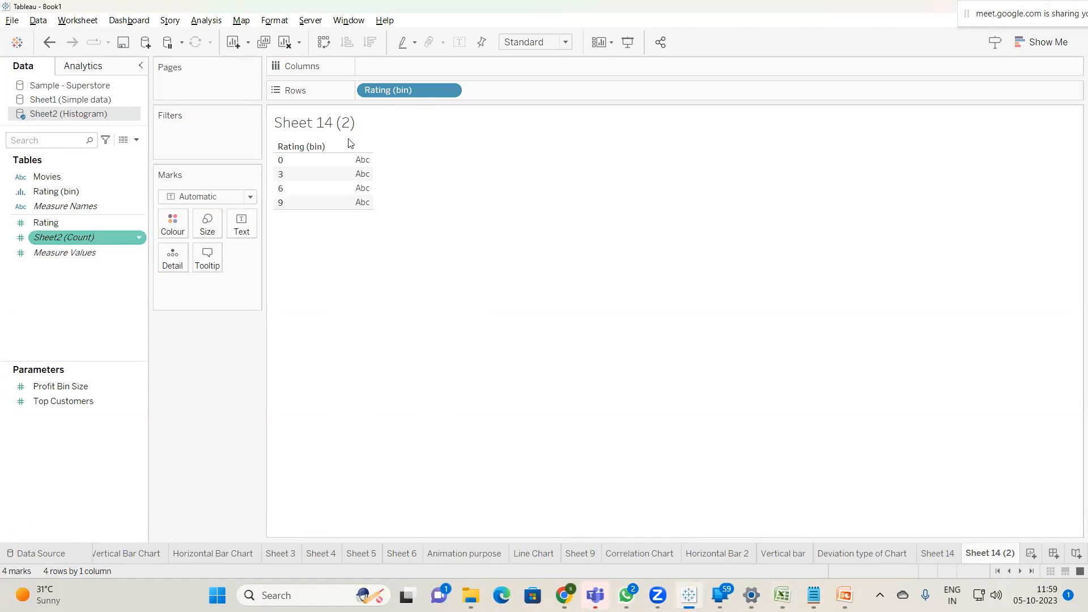
left_click_drag(520, 92, 257, 229)
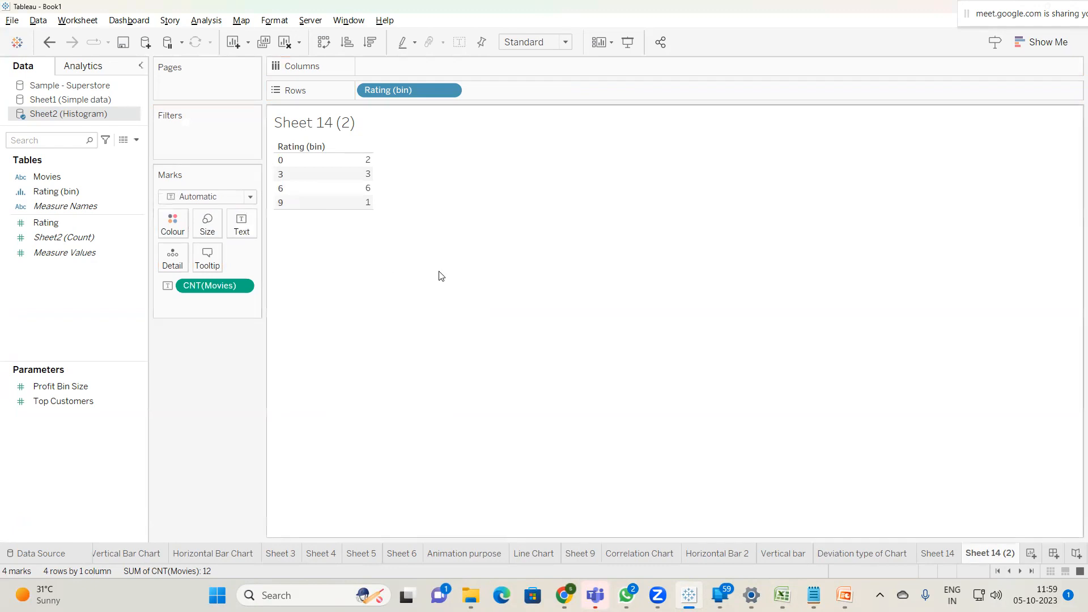
Step: Highlight the ratings in B12:B13 of the Excel sheet to verify the movie count of bin 0 in Tableau
mouse_move(352, 164)
mouse_move(813, 595)
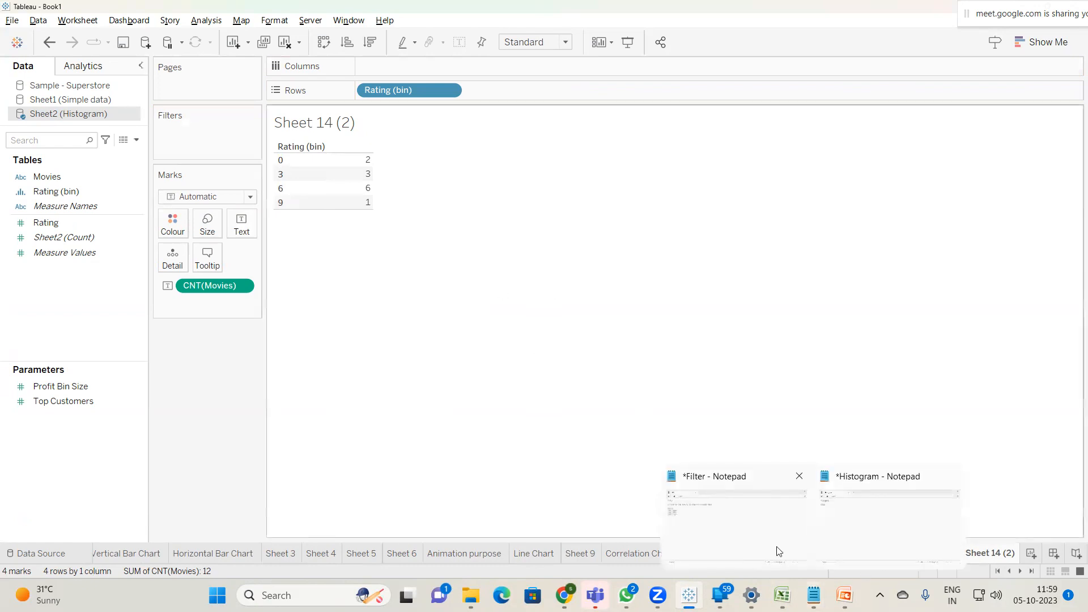
left_click(782, 595)
left_click(117, 270)
left_click_drag(84, 296, 103, 309)
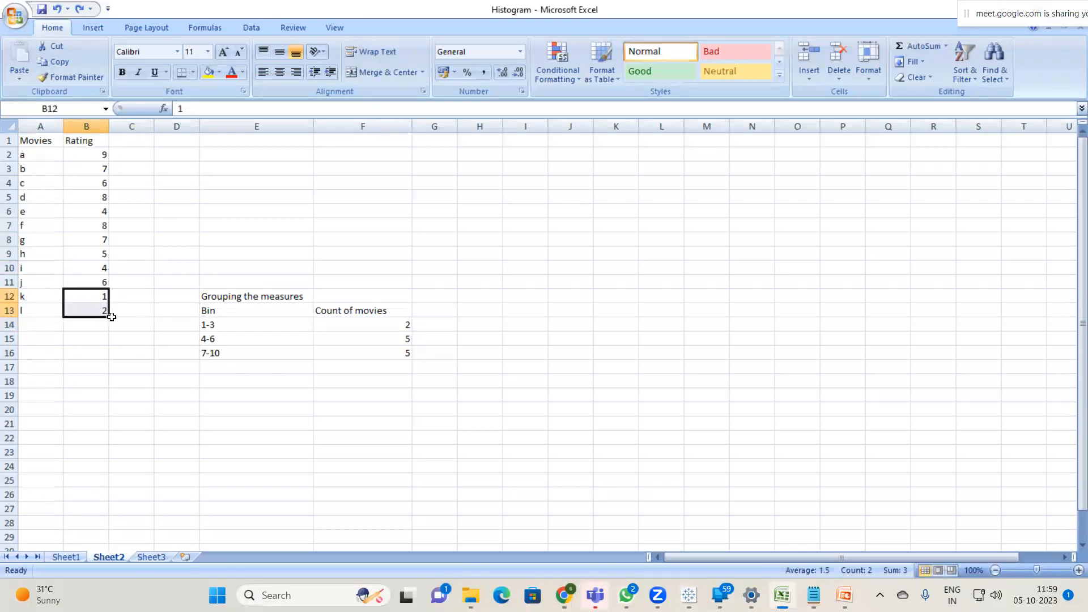
key("alt+Tab")
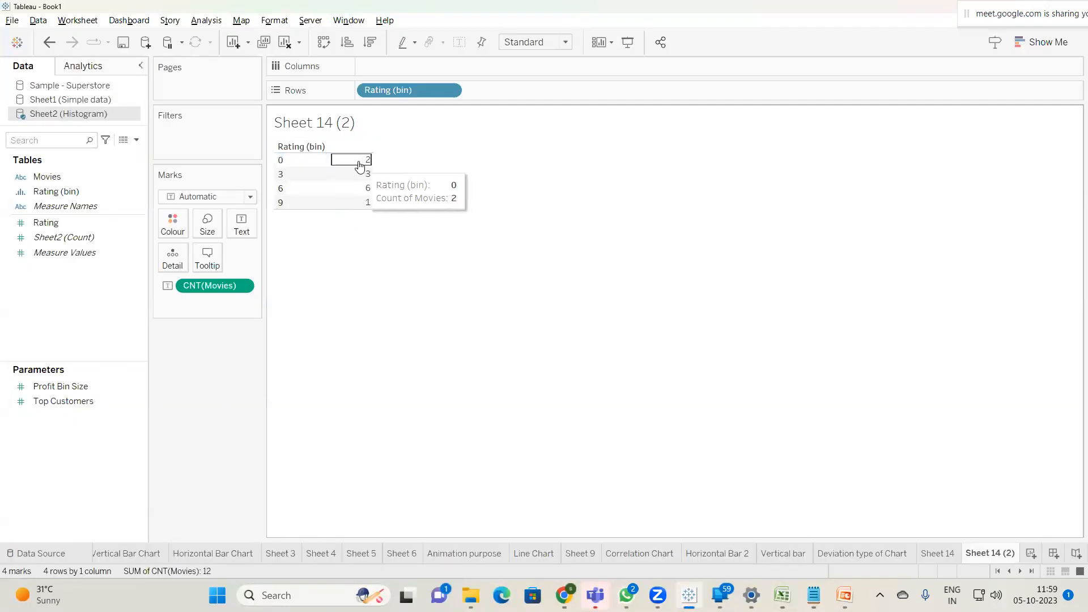
Step: Examine bin 3 in Tableau and highlight its matching ratings in B6, B9 and B10 of the Excel sheet
left_click(282, 174)
left_click(418, 164)
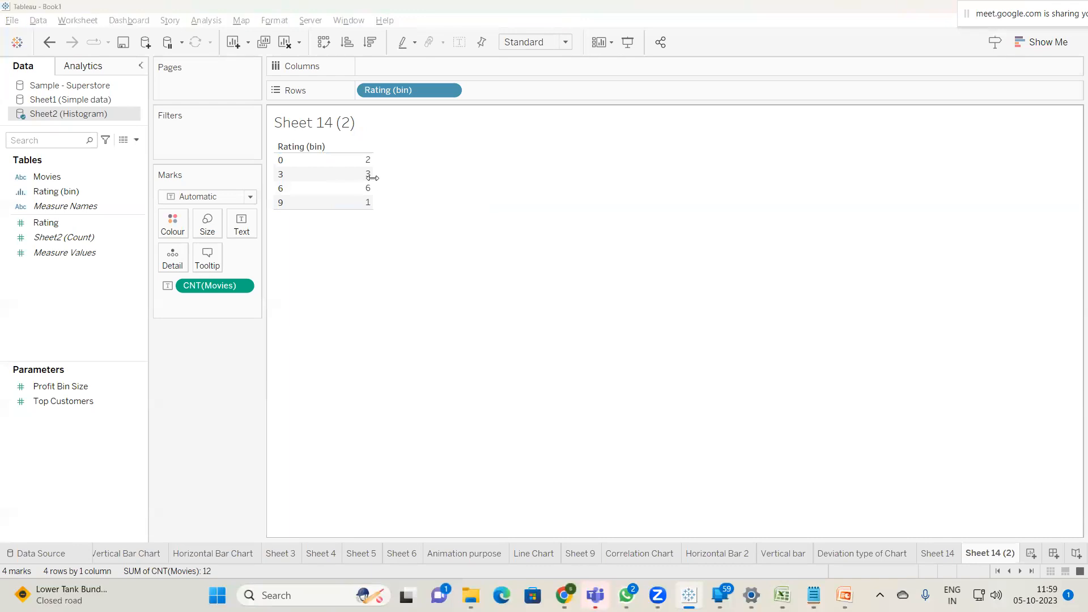
key("alt+Tab")
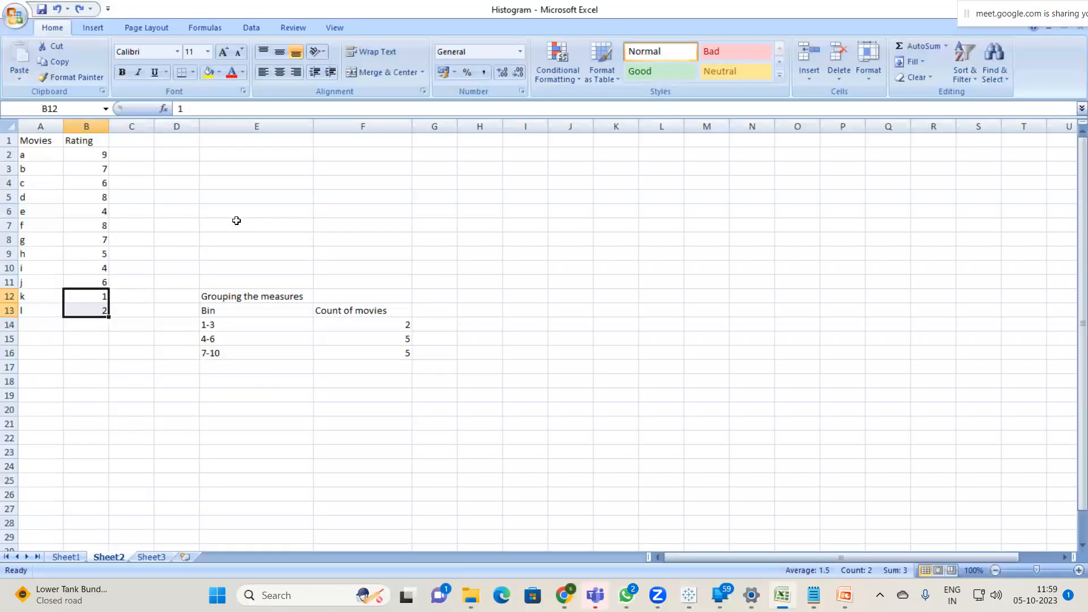
left_click(105, 269)
left_click(91, 253, "ctrl")
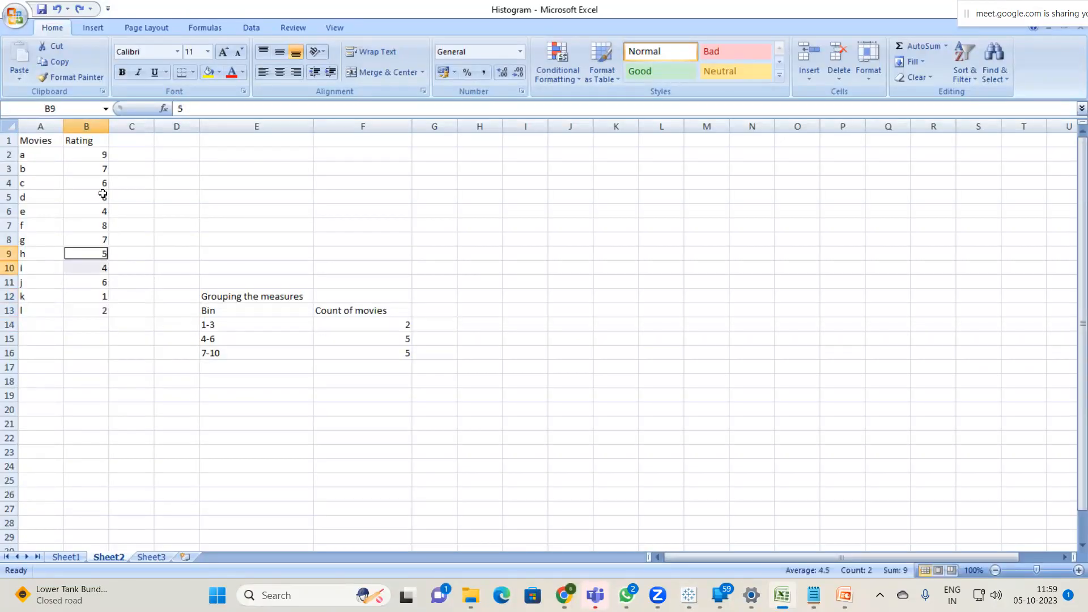
left_click(96, 210, "ctrl")
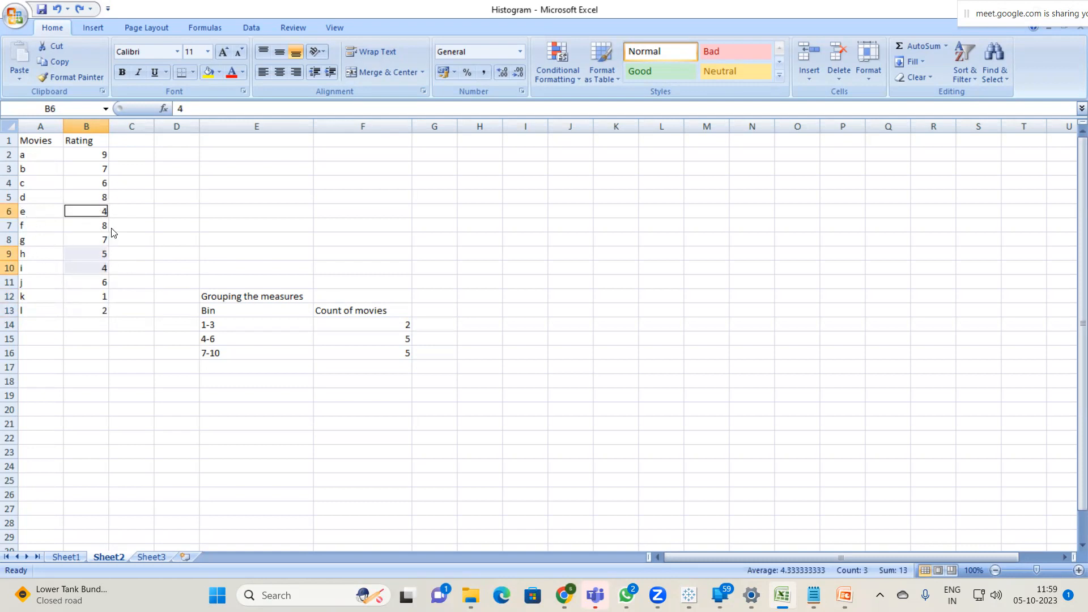
left_click(122, 215)
key("alt+Tab")
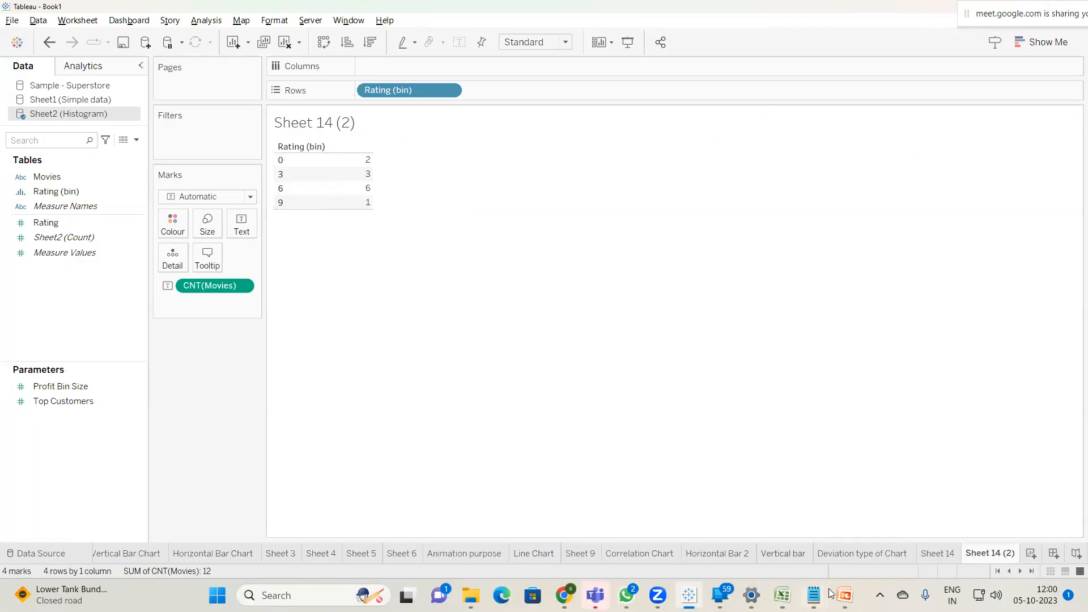
Step: Highlight the movie ratings in A2:B13 and the bin ranges in E14:E16 of the Excel sheet, and return to Tableau
left_click(782, 595)
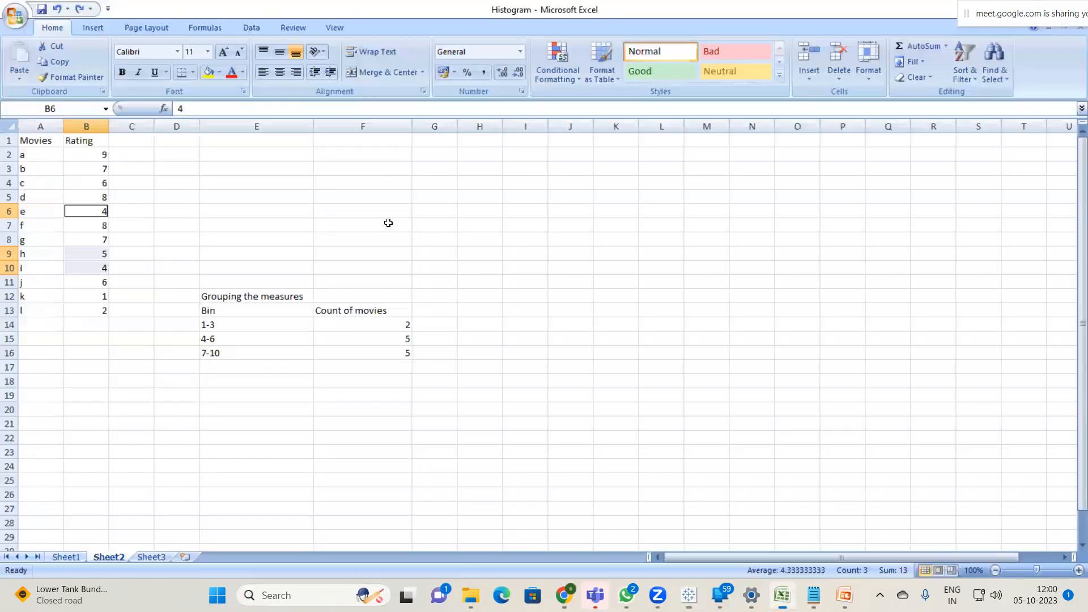
left_click_drag(23, 154, 100, 315)
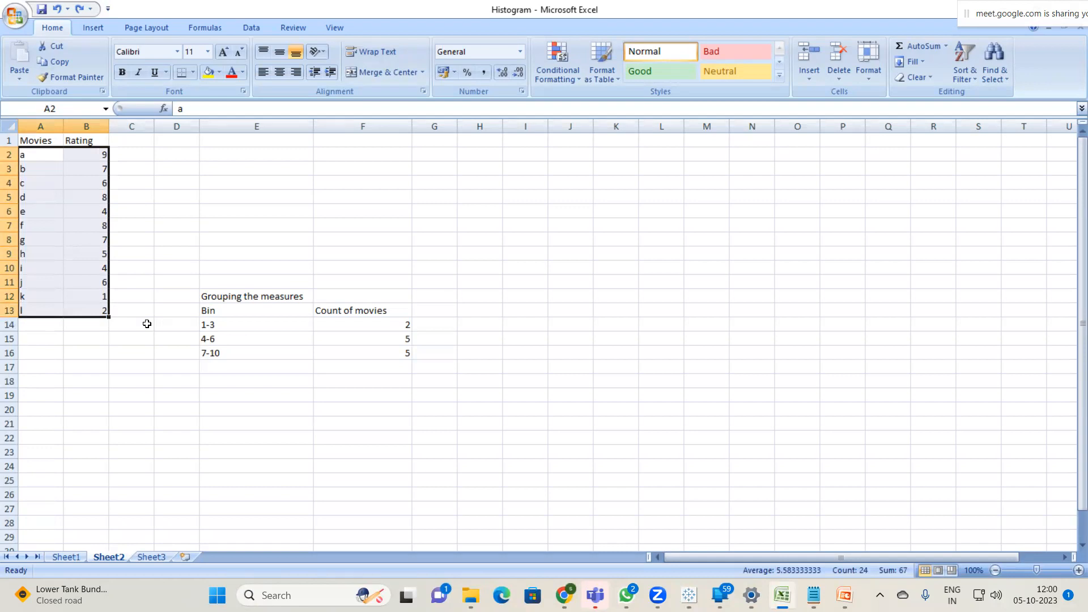
left_click_drag(218, 324, 226, 350)
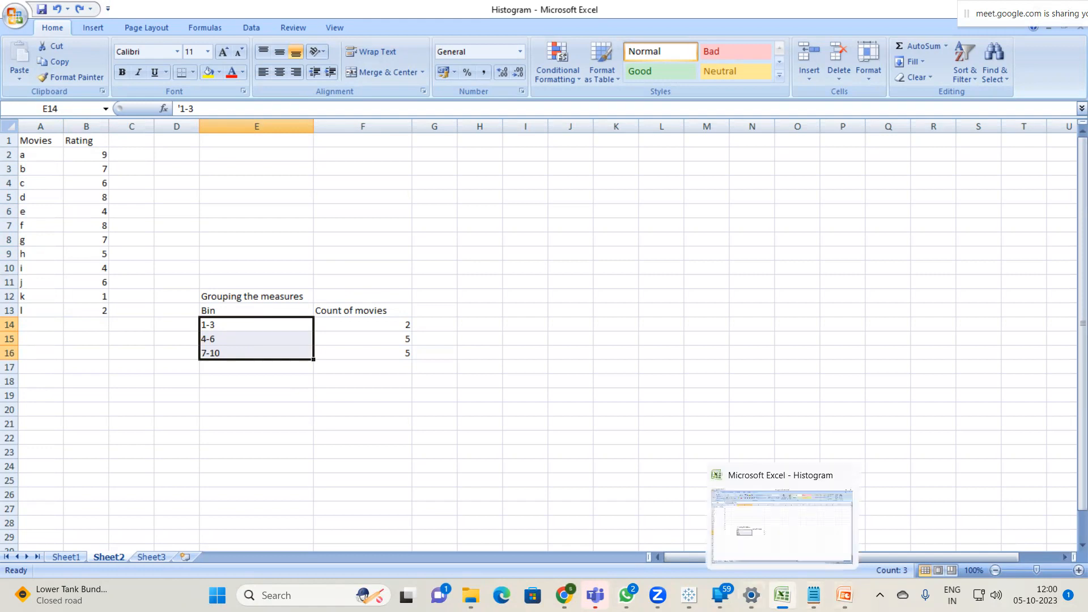
mouse_move(688, 595)
left_click(723, 525)
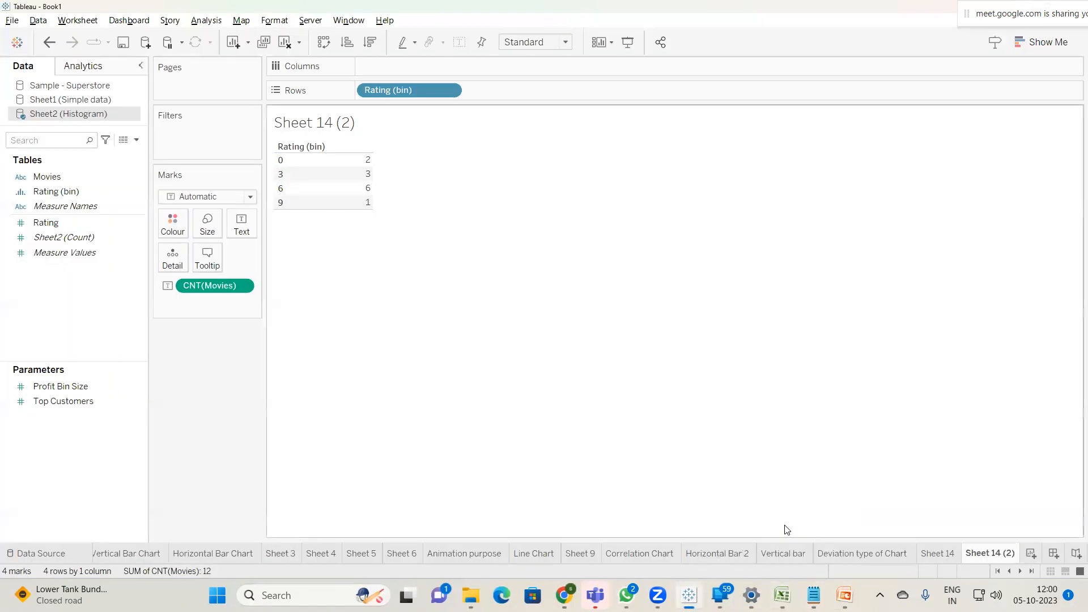
Step: Add a new worksheet, select the Sample - Superstore data source, and view its Orders data across to the Sales column
left_click(1030, 552)
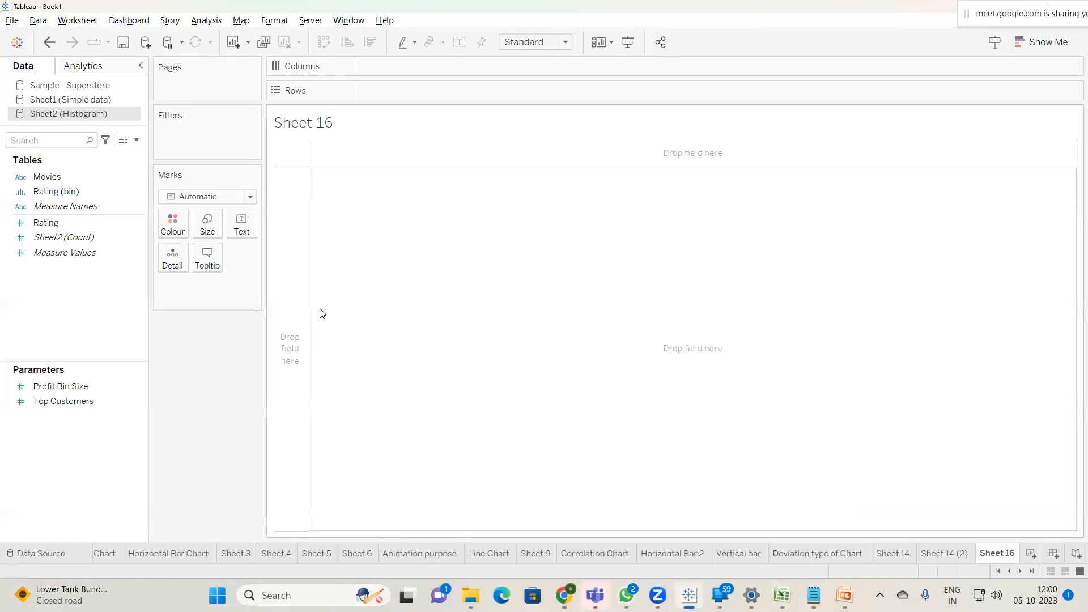
left_click(80, 85)
left_click(123, 139)
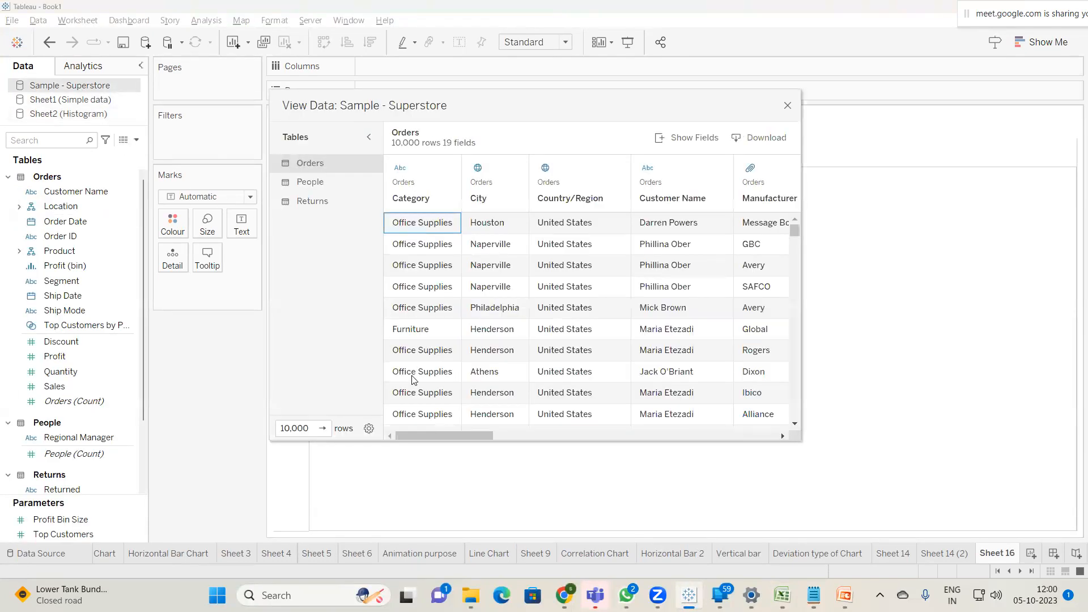
left_click_drag(454, 437, 869, 443)
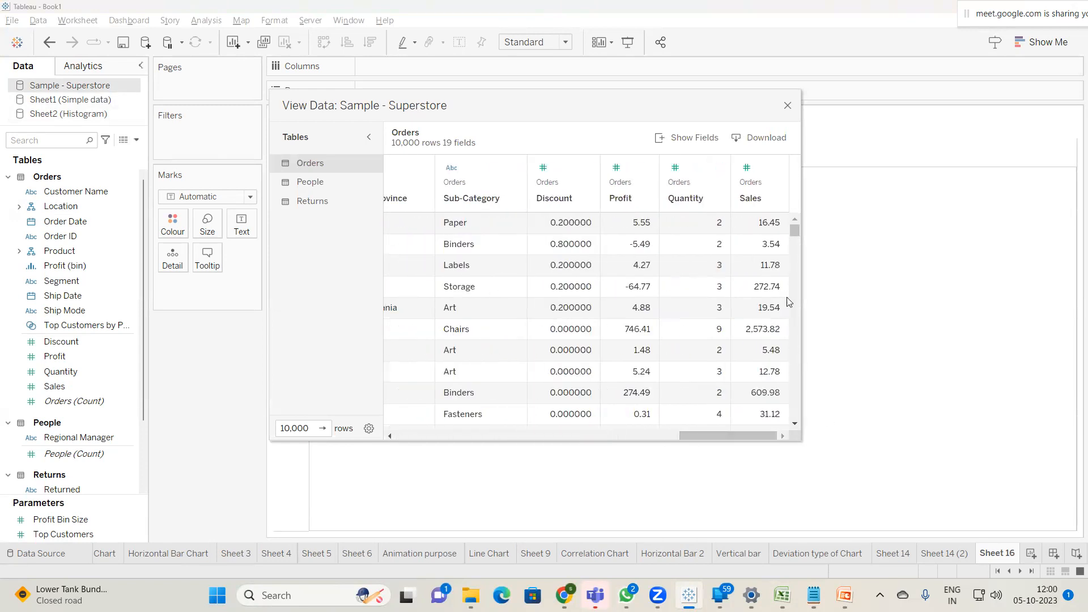
Step: Sort the viewed Orders data by Sales in ascending order, examine its lowest and highest values, and close the data view
left_click(772, 196)
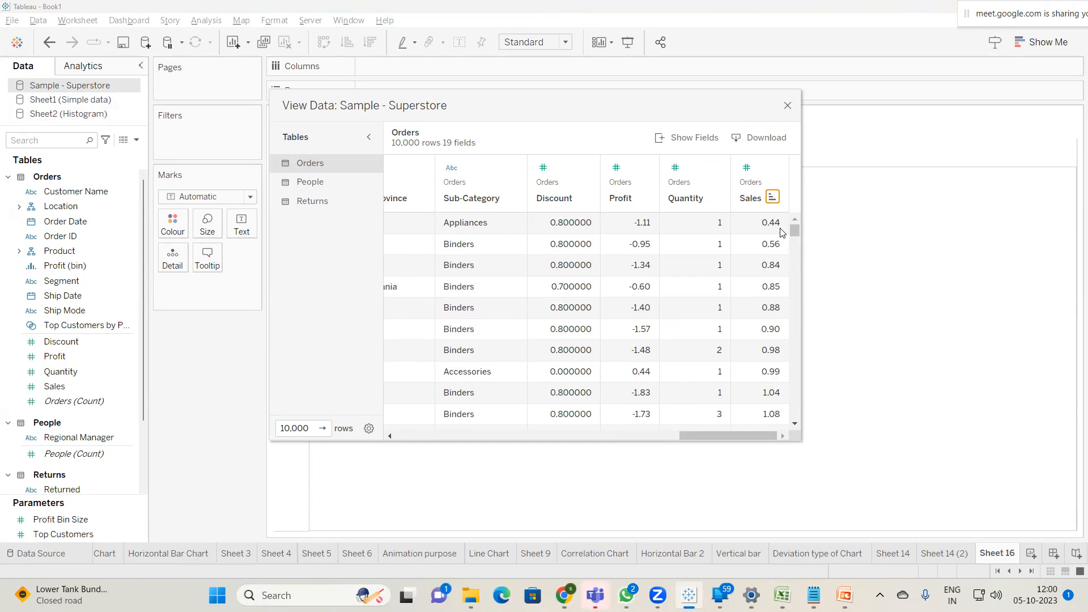
mouse_move(844, 595)
left_click_drag(796, 237, 1029, 500)
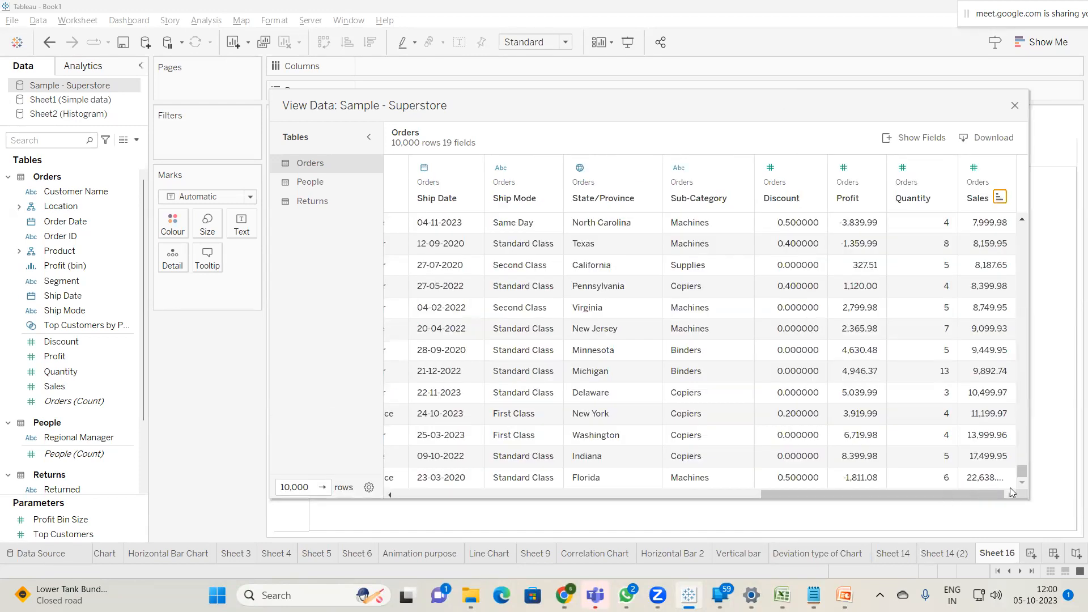
left_click_drag(580, 92, 416, 72)
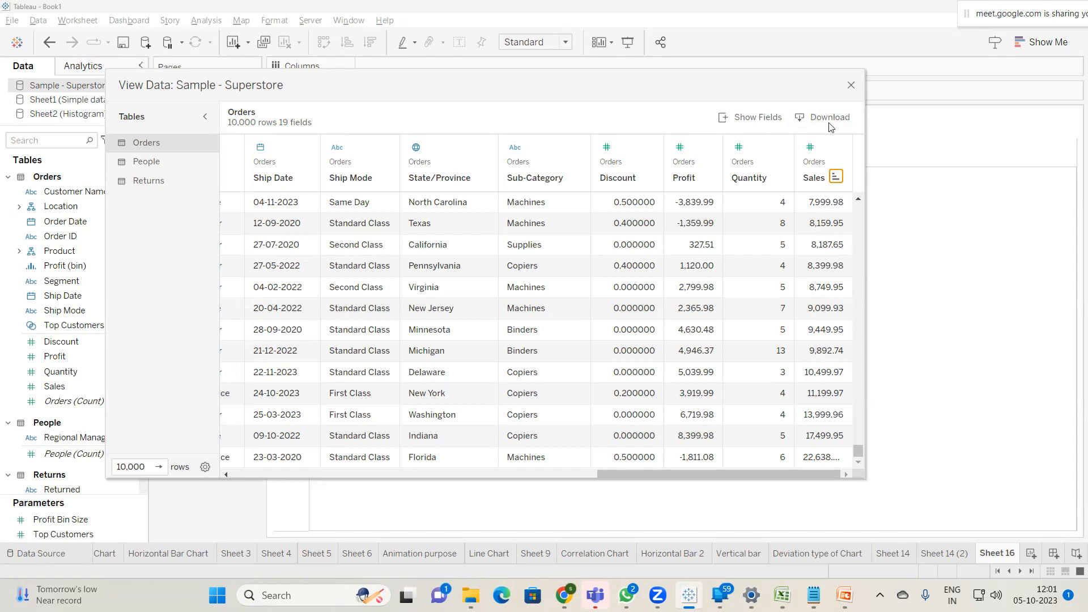
left_click(854, 85)
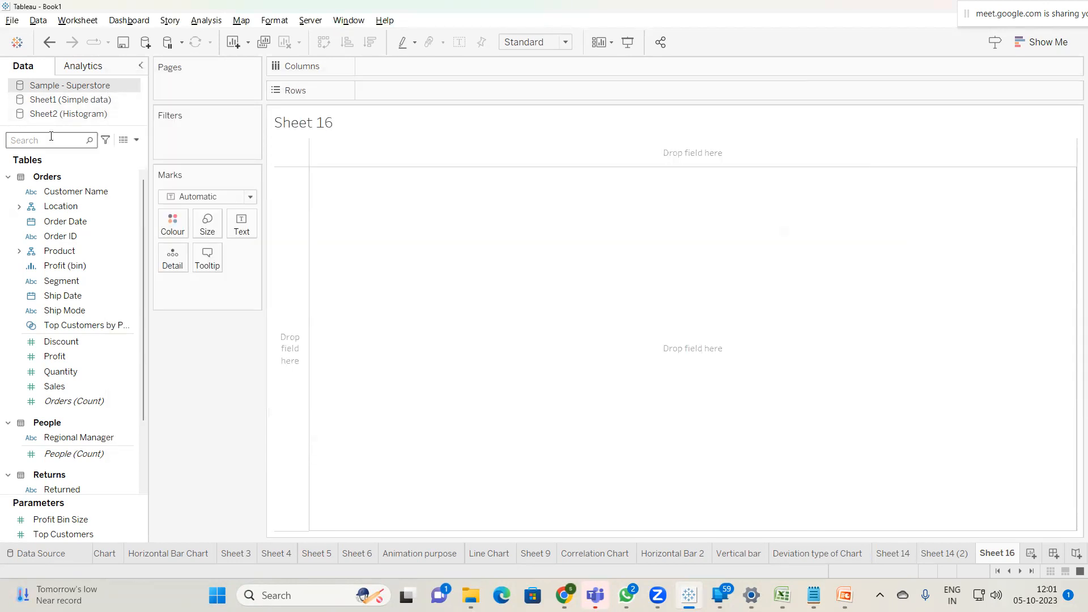
Step: Create bins of size 500 from the Sales field and place Sales (bin) on Rows
type("sa")
left_click(55, 202)
right_click(57, 203)
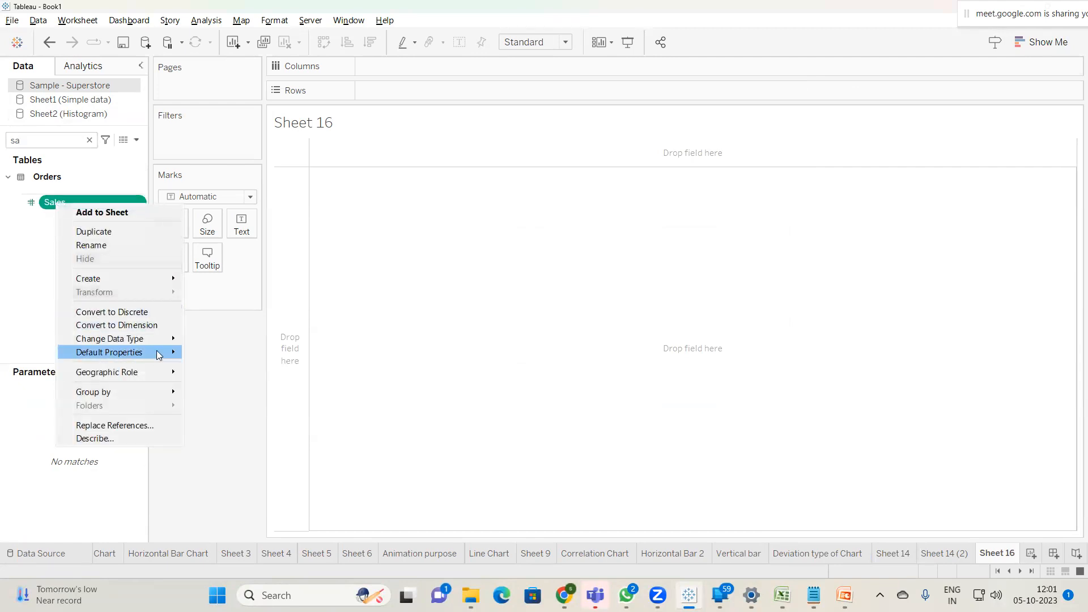
mouse_move(170, 278)
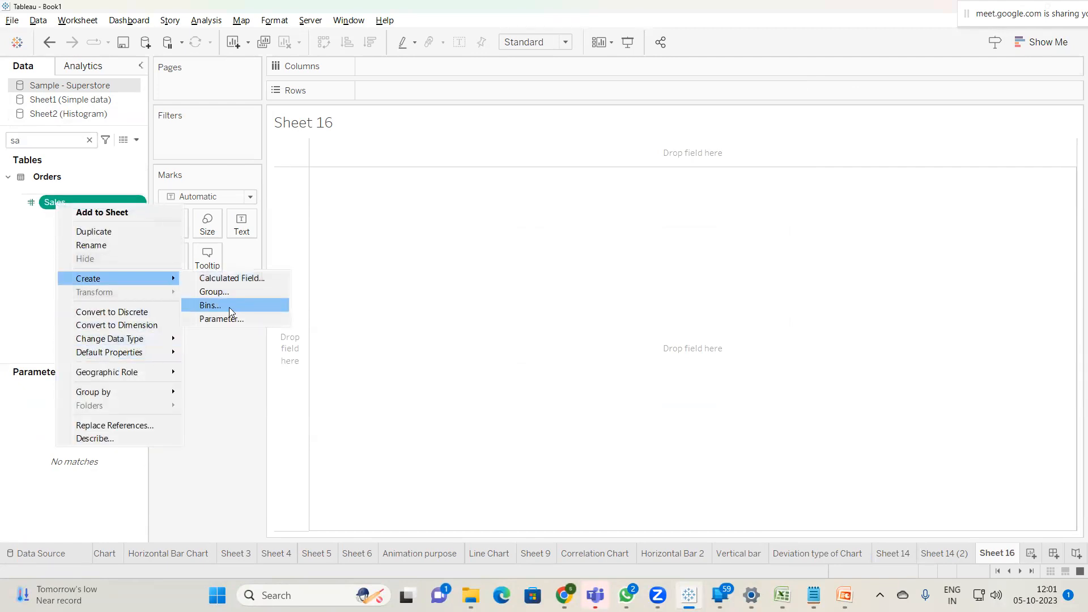
left_click(229, 307)
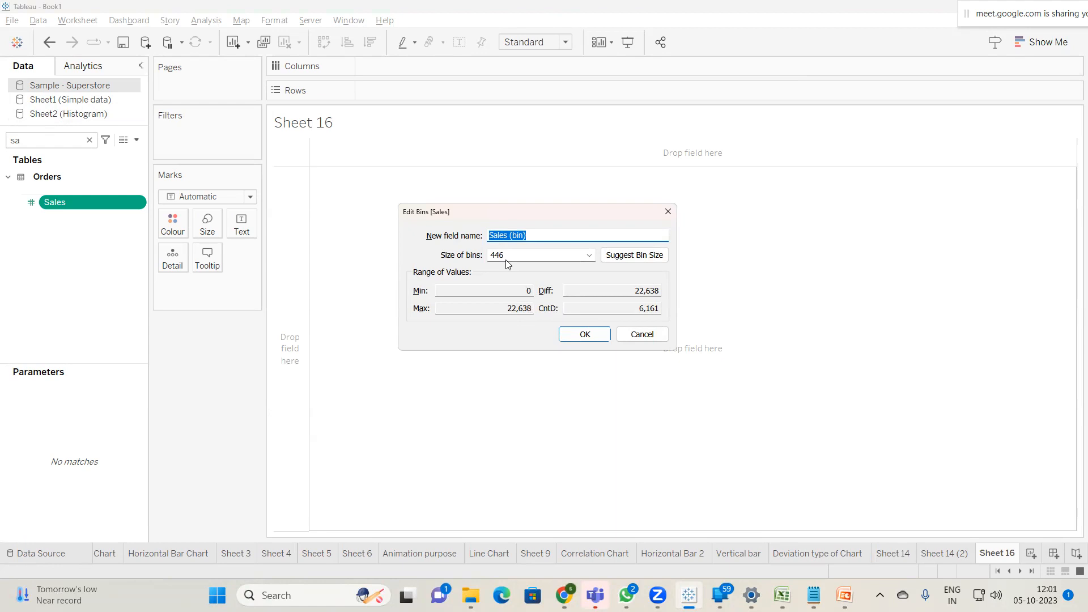
left_click_drag(509, 256, 400, 255)
type("500")
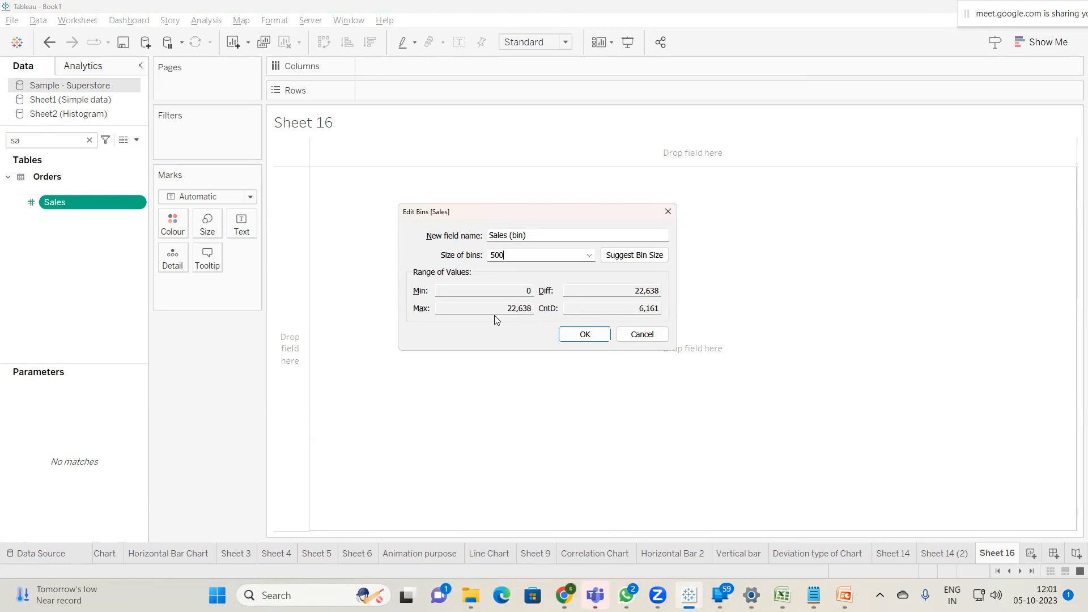
left_click(563, 335)
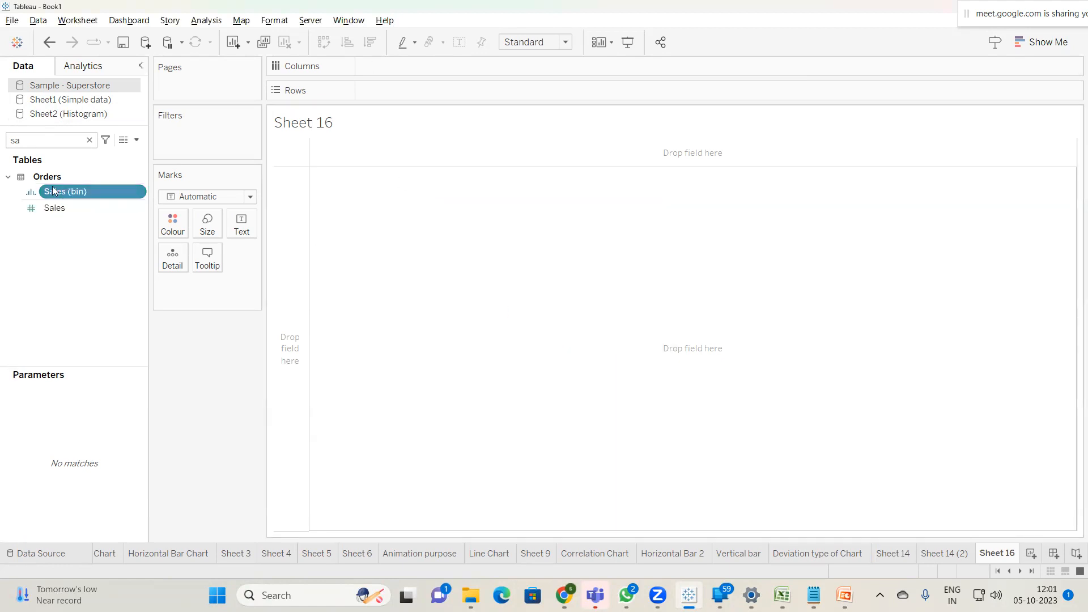
left_click_drag(64, 193, 365, 90)
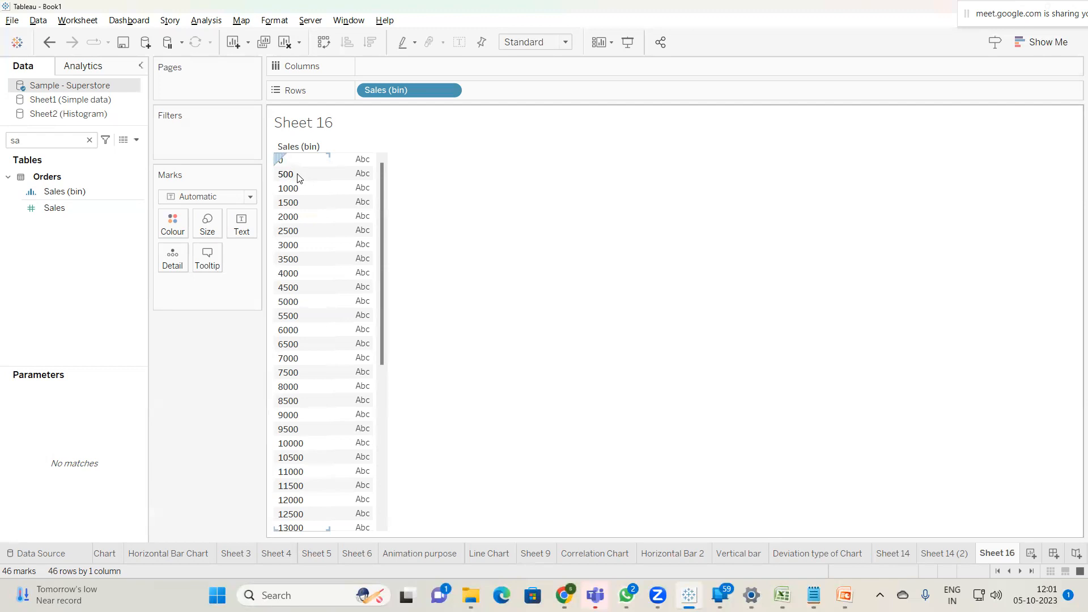
Step: Search the fields for "cu" and add Customer Name to Rows after Sales (bin)
left_click(41, 138)
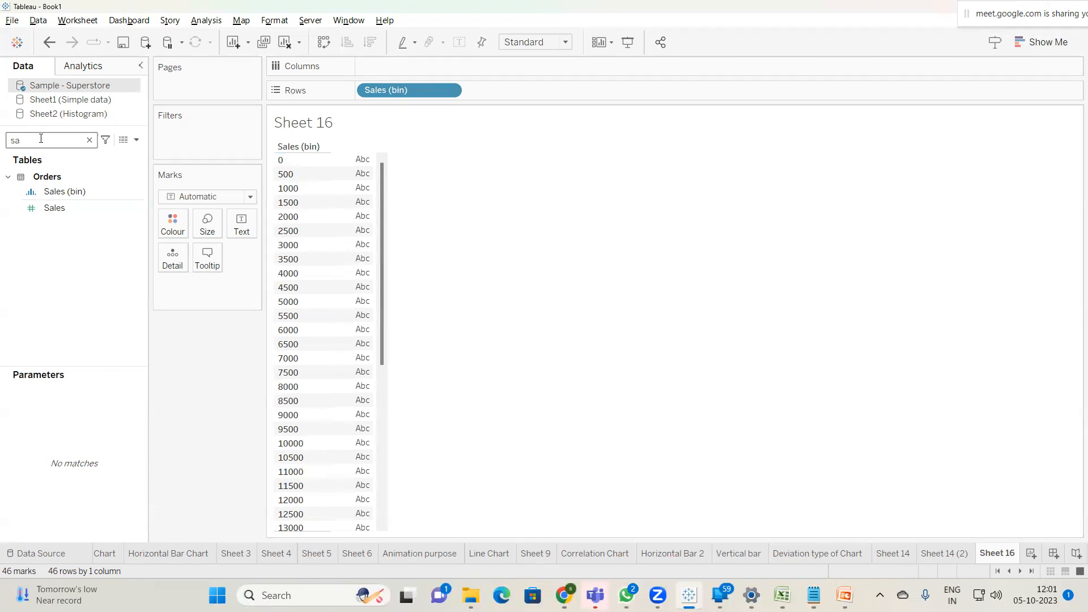
key("BackSpace")
key("BackSpace")
type("c")
type("su")
key("BackSpace")
key("BackSpace")
type("u")
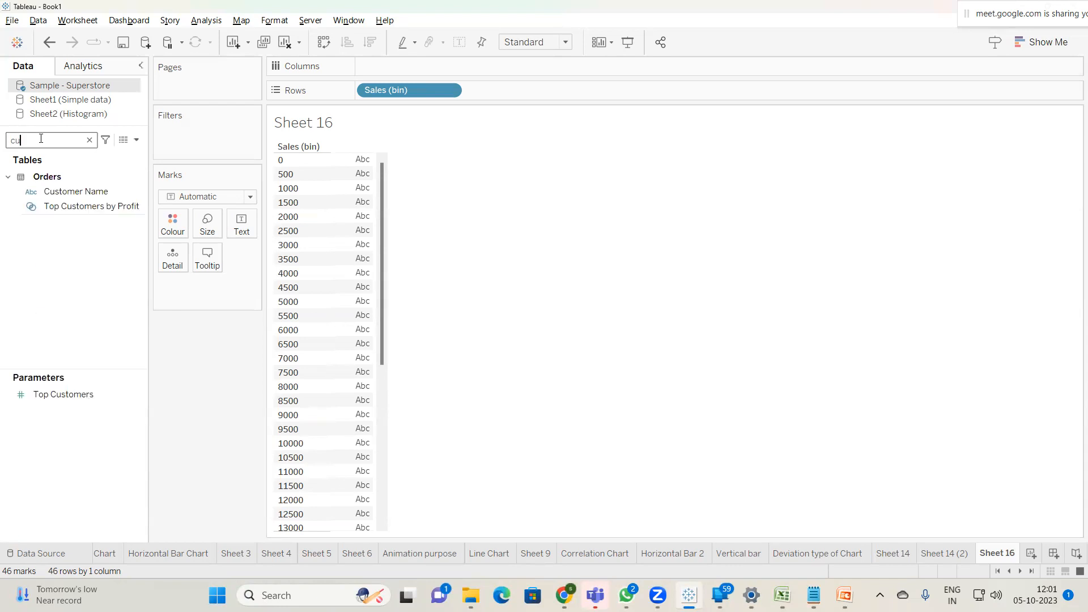
left_click_drag(89, 192, 294, 196)
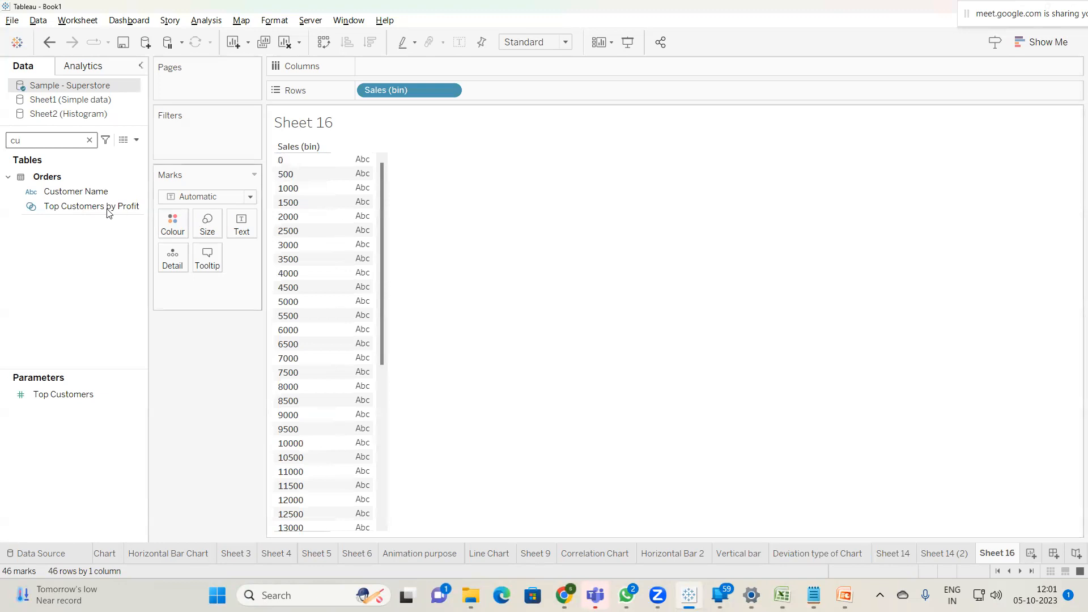
mouse_move(88, 190)
left_mouse_down()
mouse_move(524, 92)
mouse_move(508, 91)
left_mouse_up()
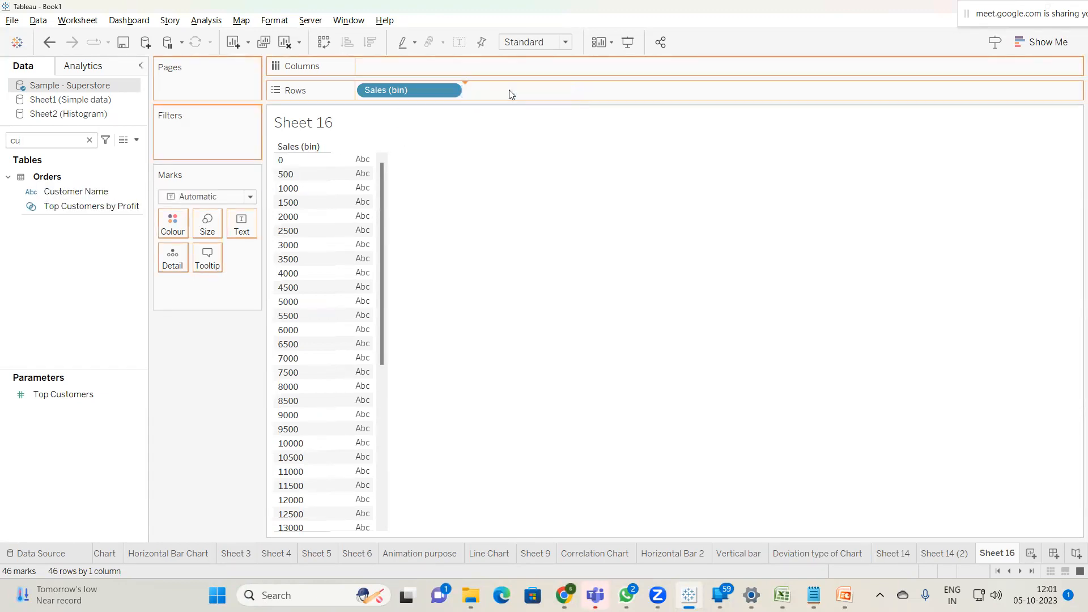
Step: Aggregate Customer Name as Count (Distinct) and move it from Rows to the text mark
right_click(507, 90)
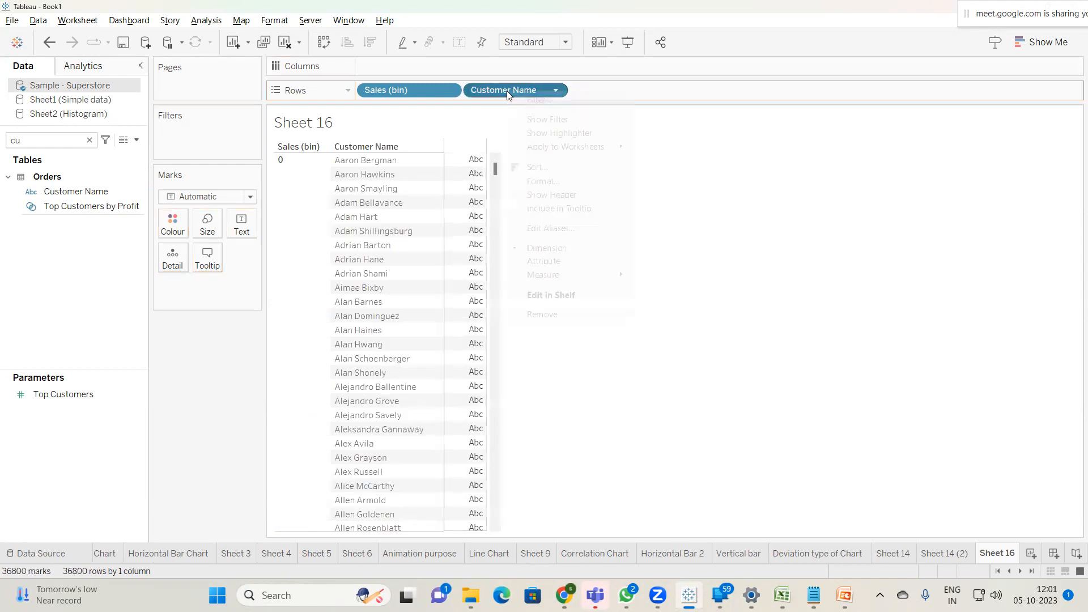
mouse_move(577, 274)
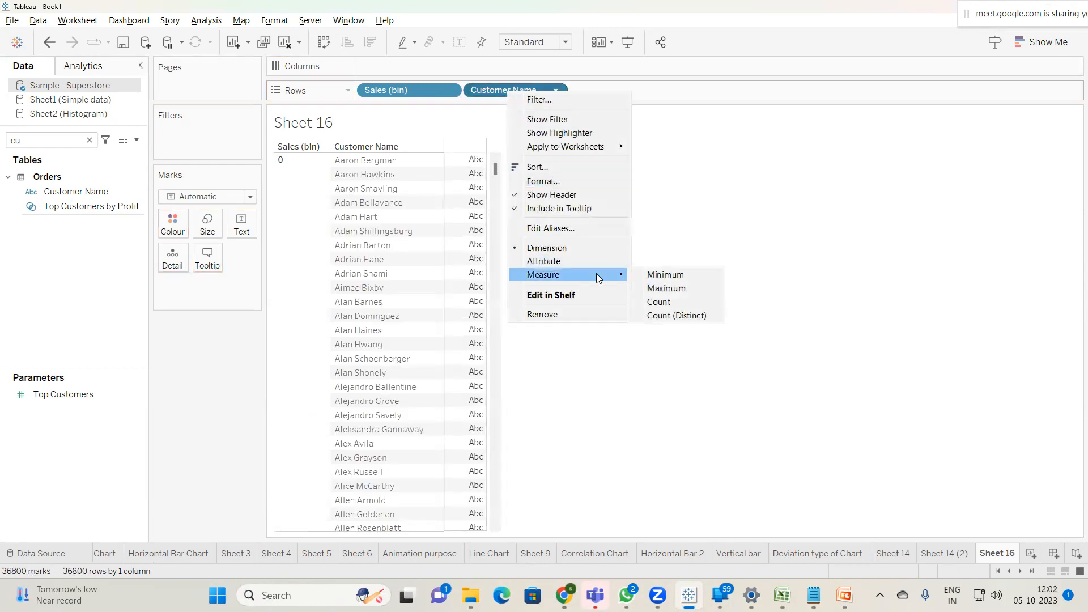
left_click(683, 317)
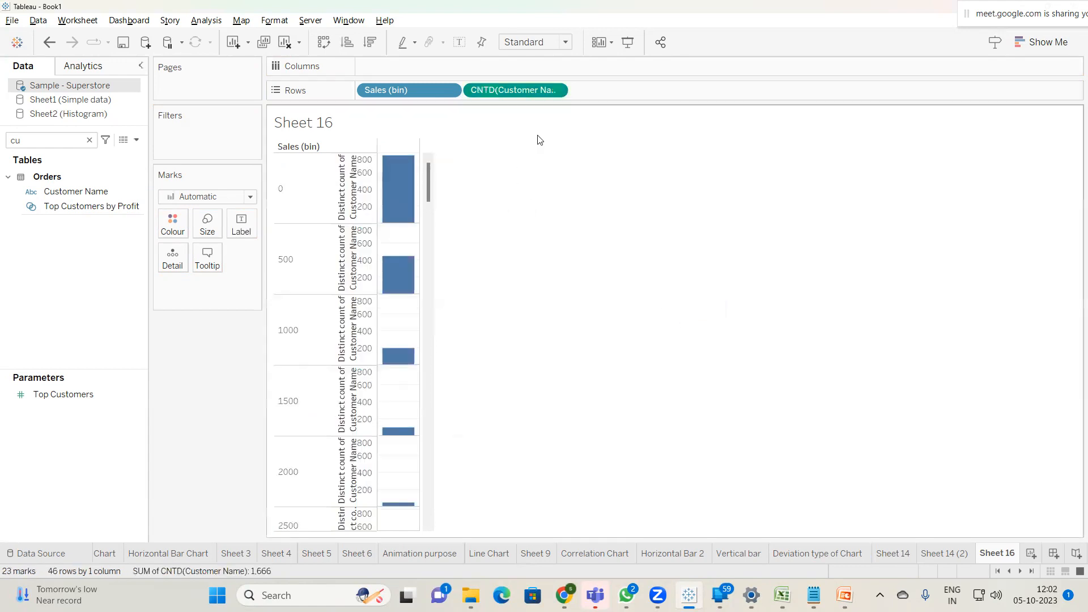
left_click_drag(510, 87, 241, 227)
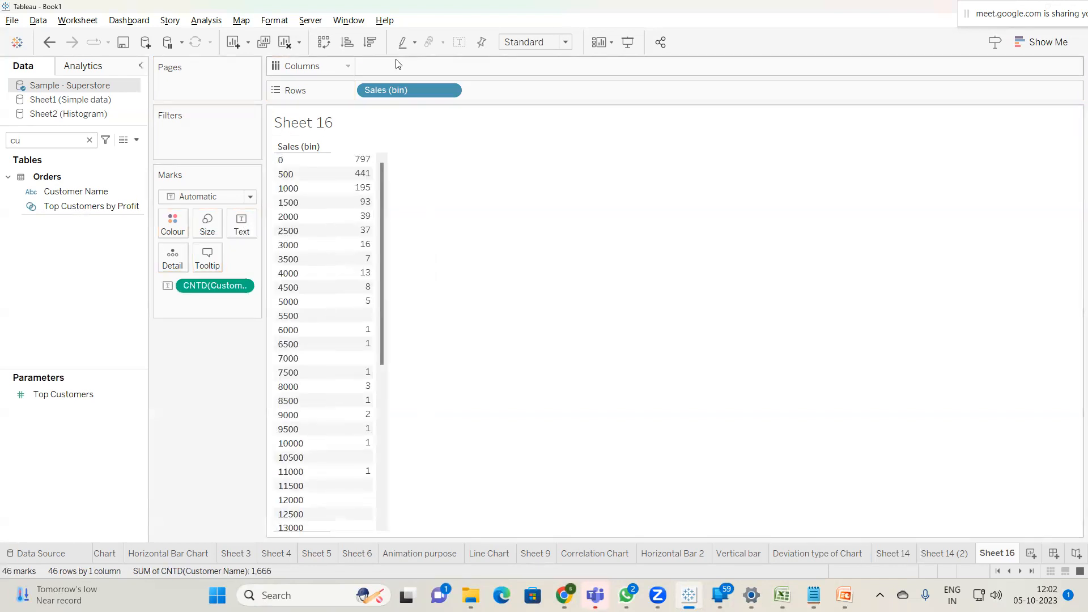
Step: Convert the table into a horizontal bar chart and swap rows and columns to make the bars vertical
key("ctrl+w")
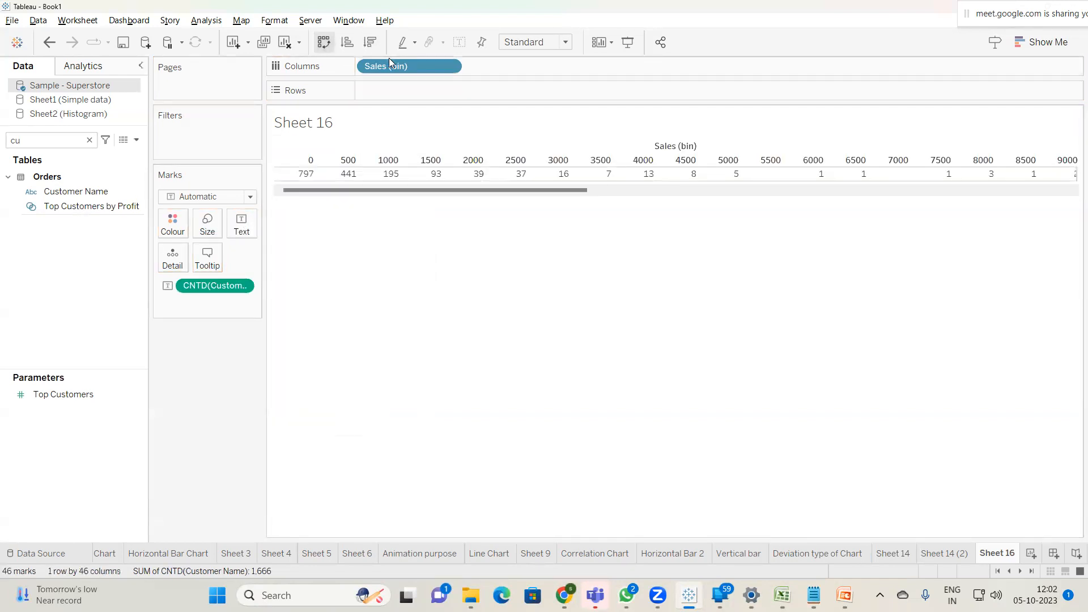
key("ctrl+w")
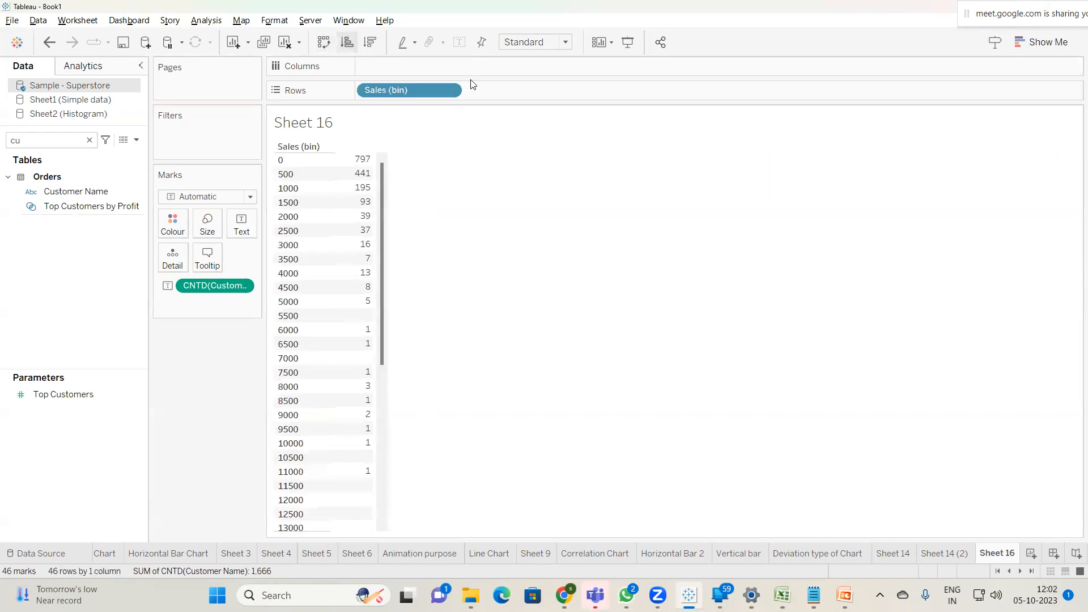
left_click(1034, 43)
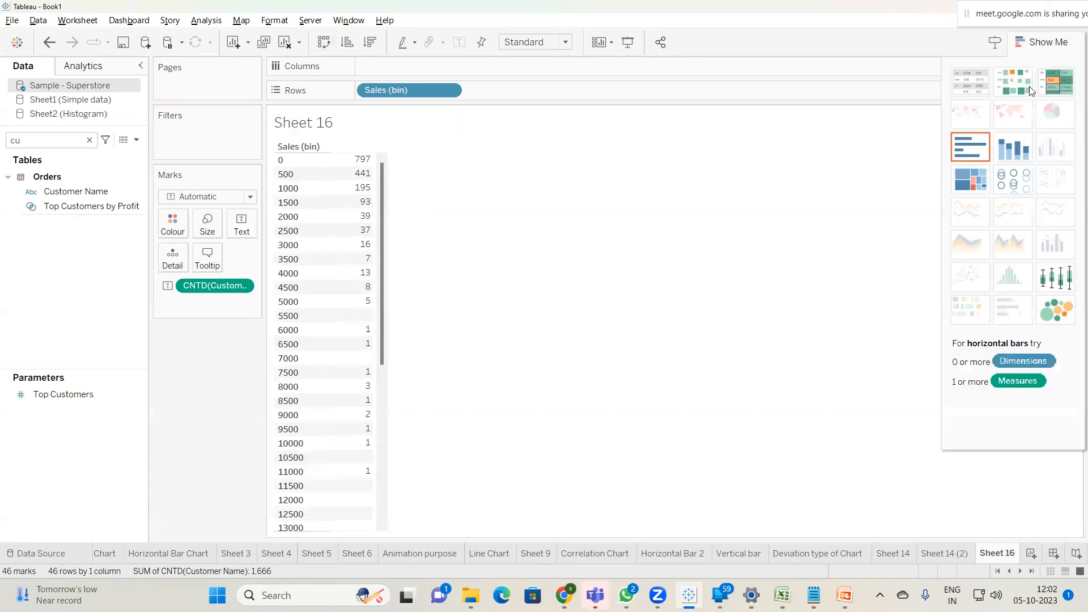
left_click(969, 148)
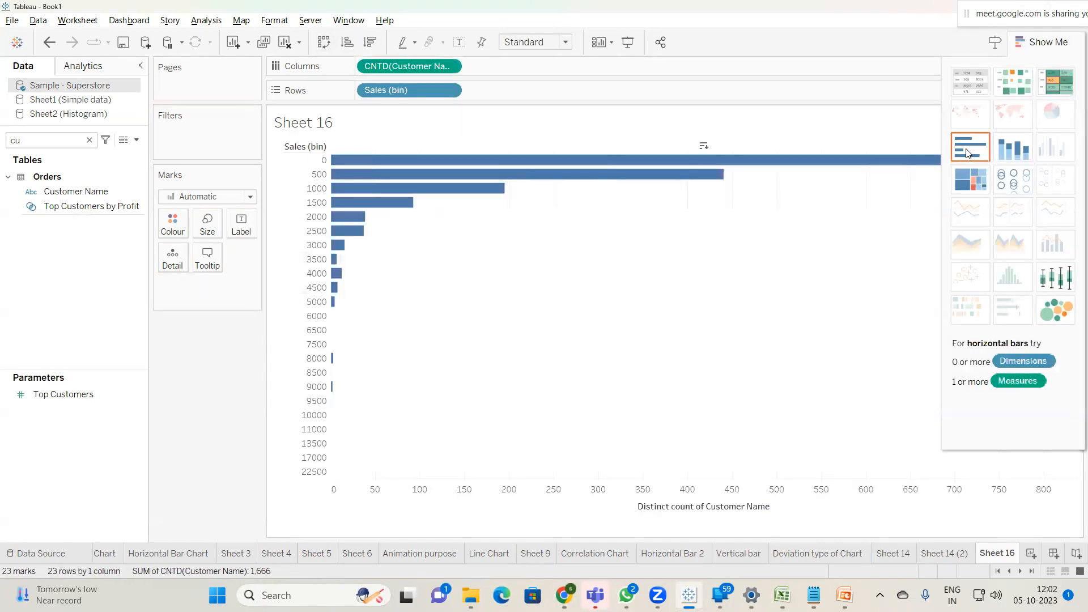
left_click(1044, 42)
left_click(324, 42)
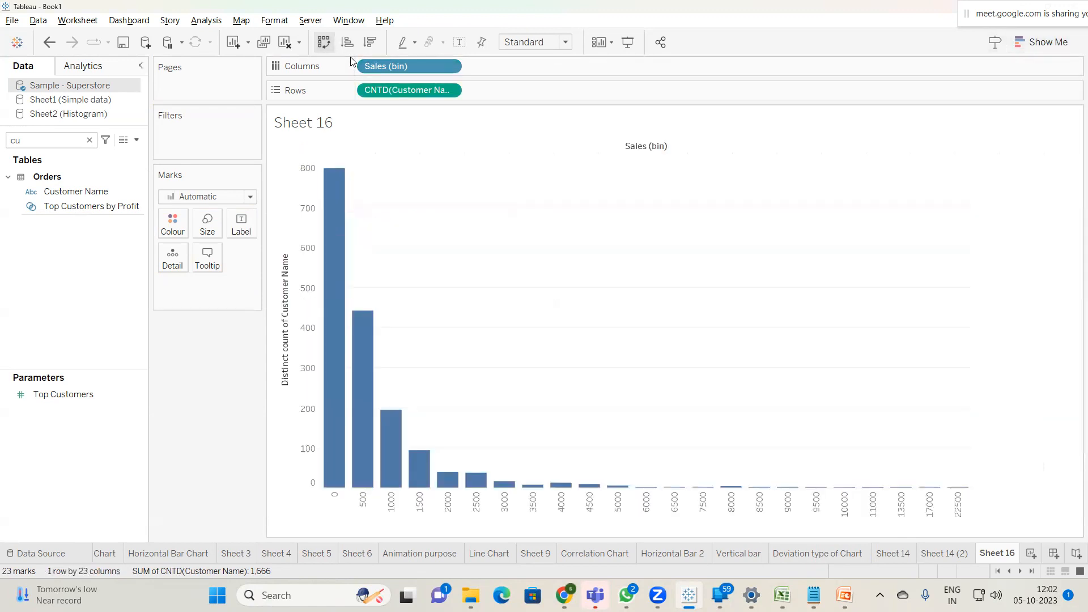
Step: Show the mark labels on the bars and convert Sales (bin) on Columns to continuous
left_click(460, 42)
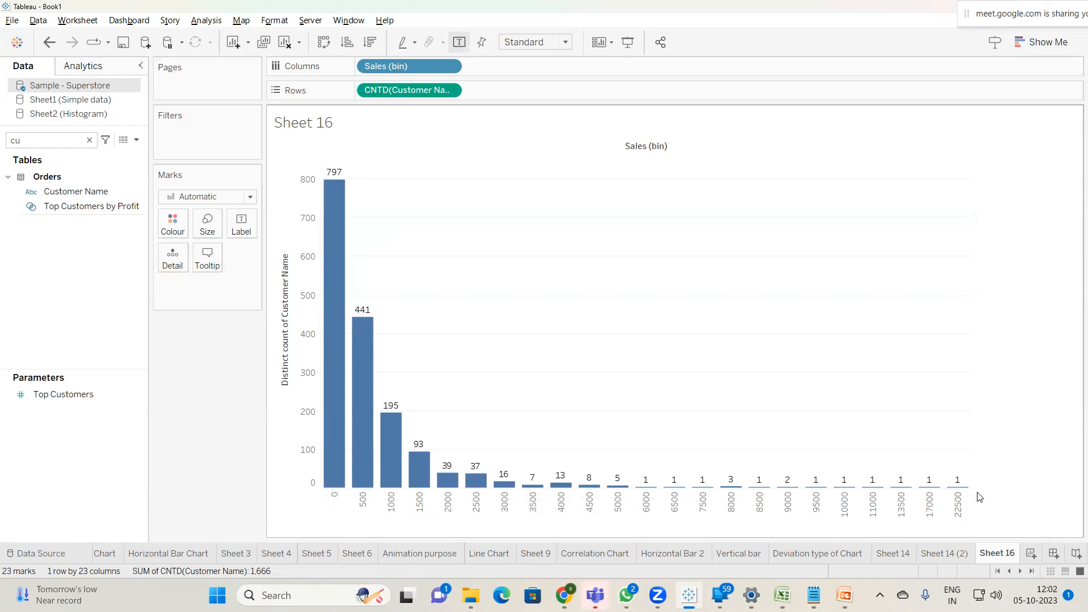
mouse_move(347, 240)
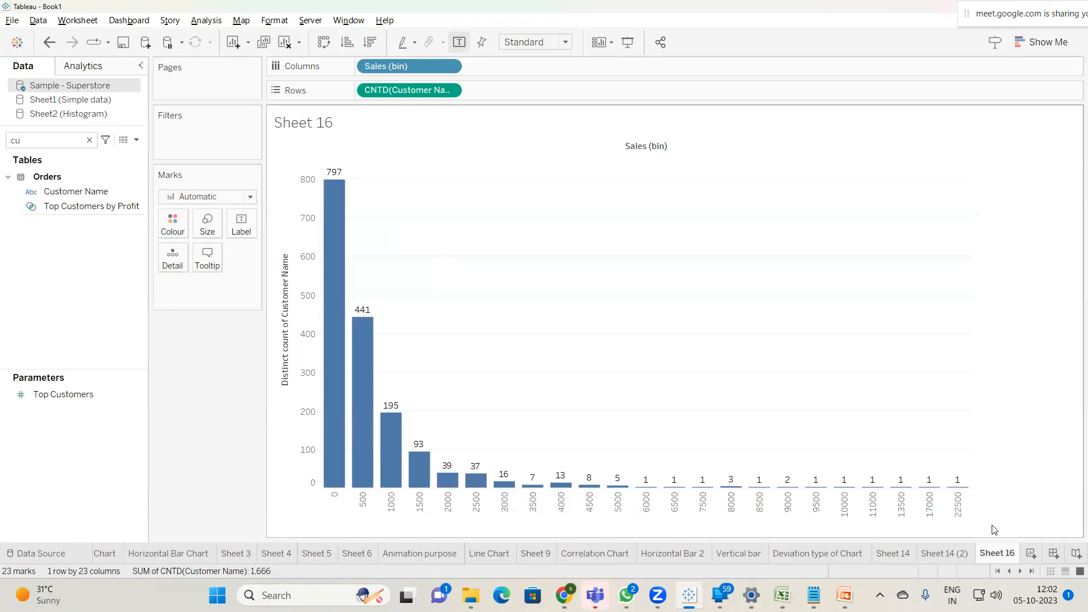
right_click(418, 65)
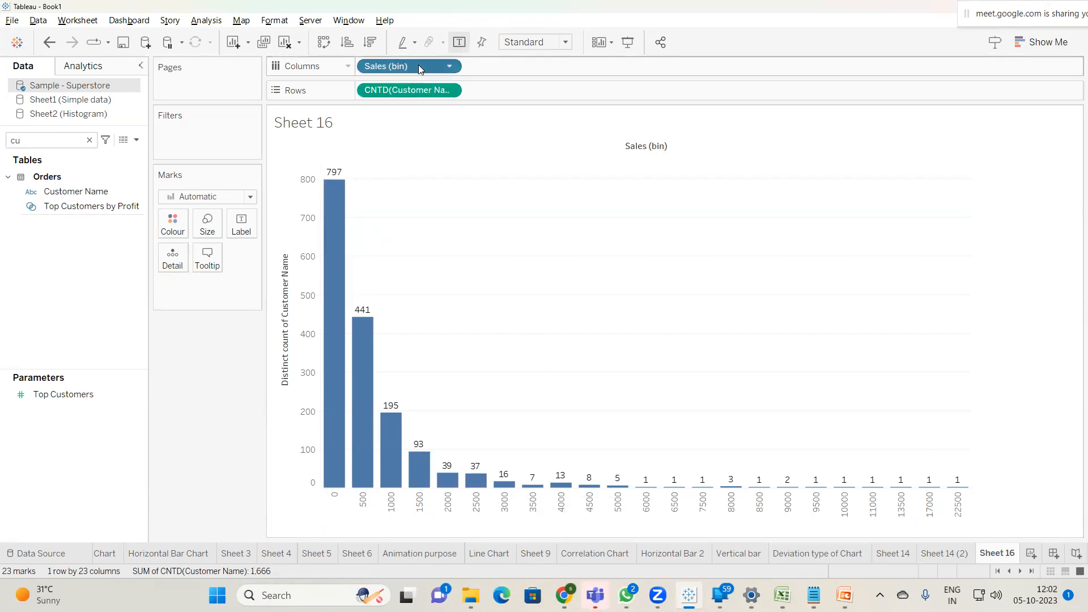
left_click(490, 256)
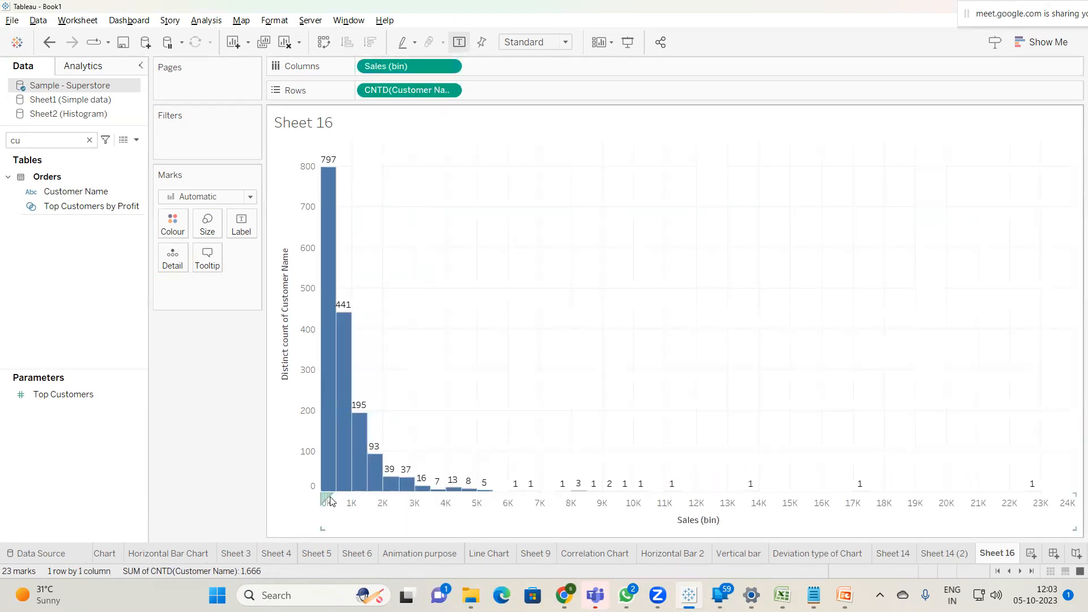
Step: Rename the Sheet 16 worksheet as Histogram Chart
mouse_move(334, 495)
double_click(1003, 553)
type("Histogra")
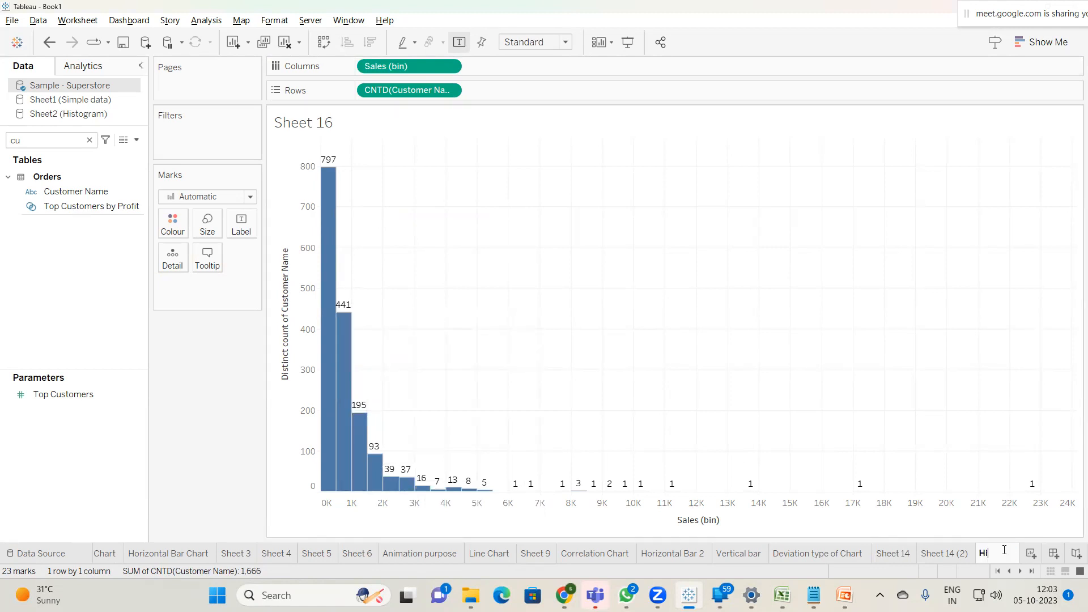
type("ms")
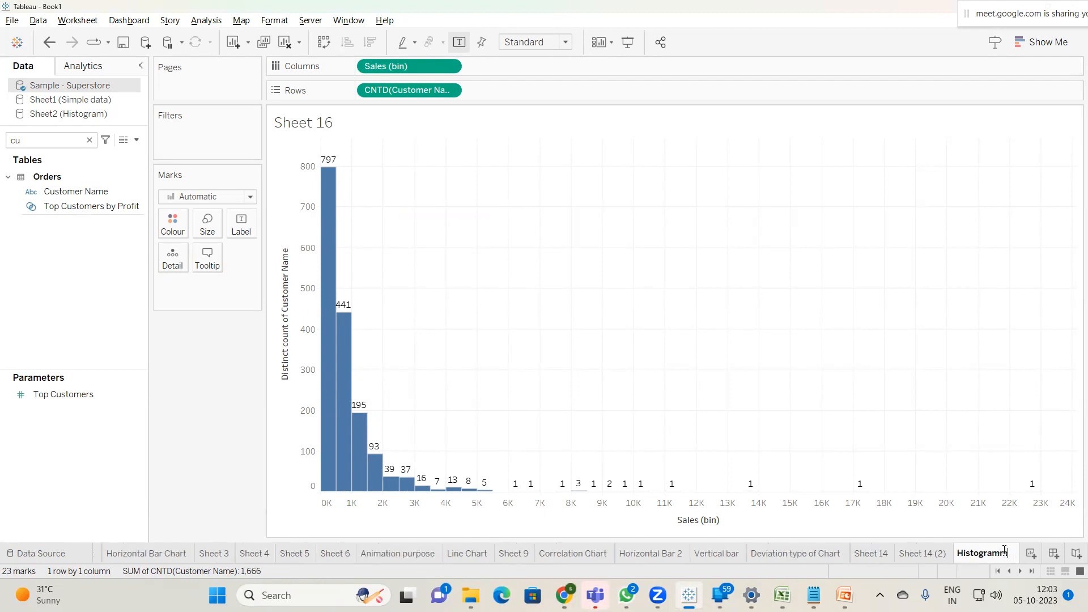
key("BackSpace")
type("Chart")
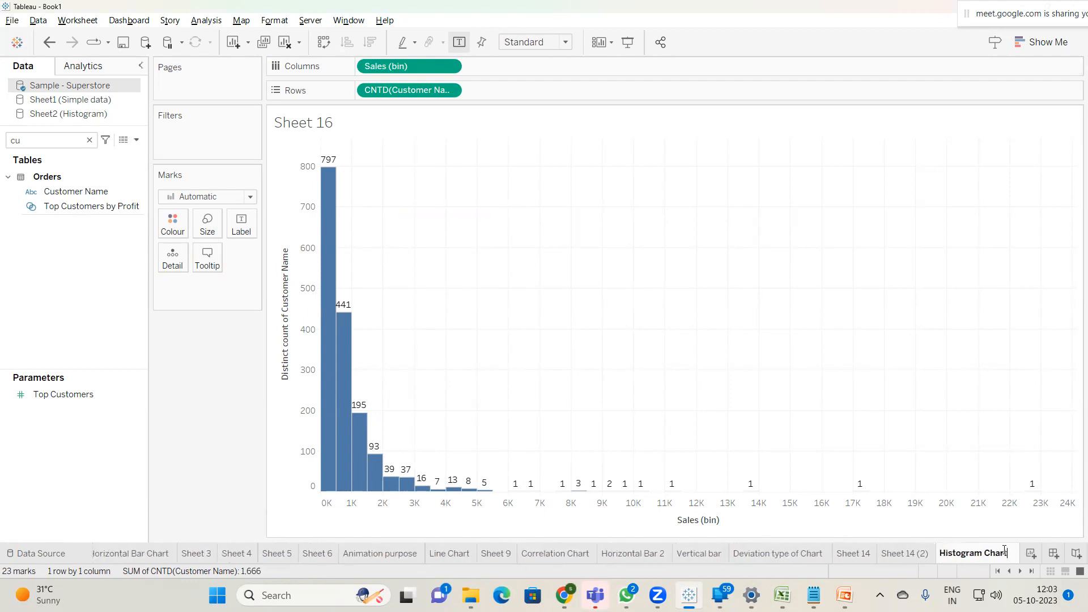
key("Return")
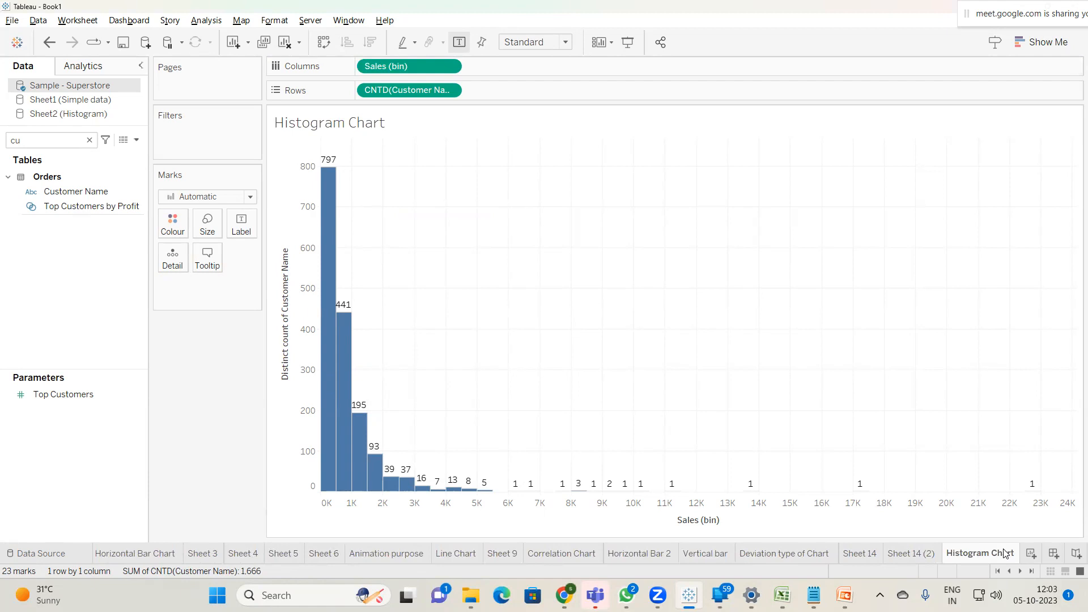
Step: Switch to the Histogram workbook in Excel to review the rating bins and movie counts, and return to Tableau
left_click(782, 595)
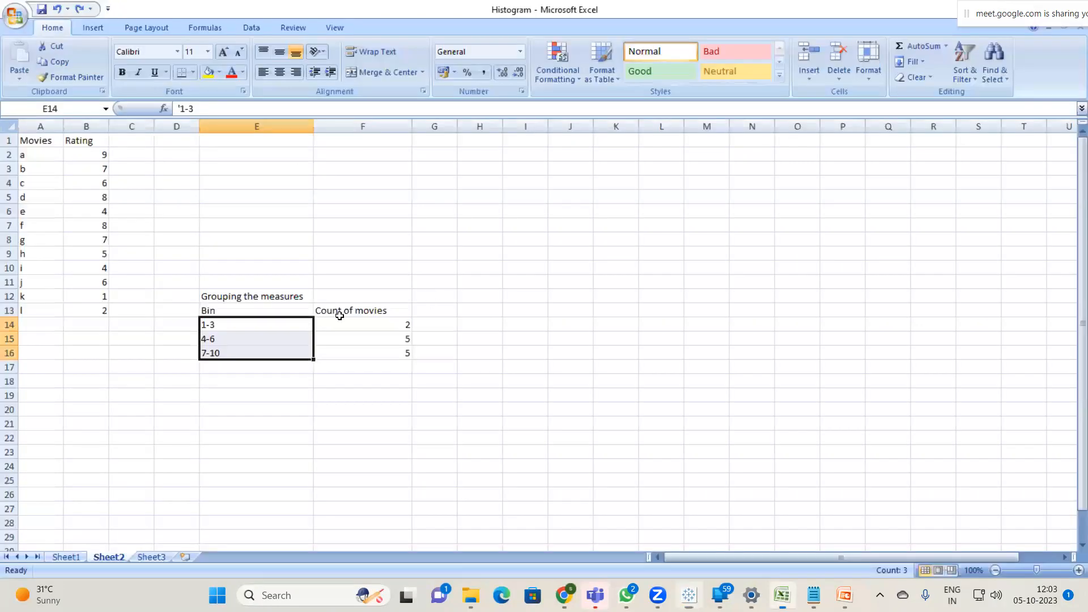
left_click(364, 341)
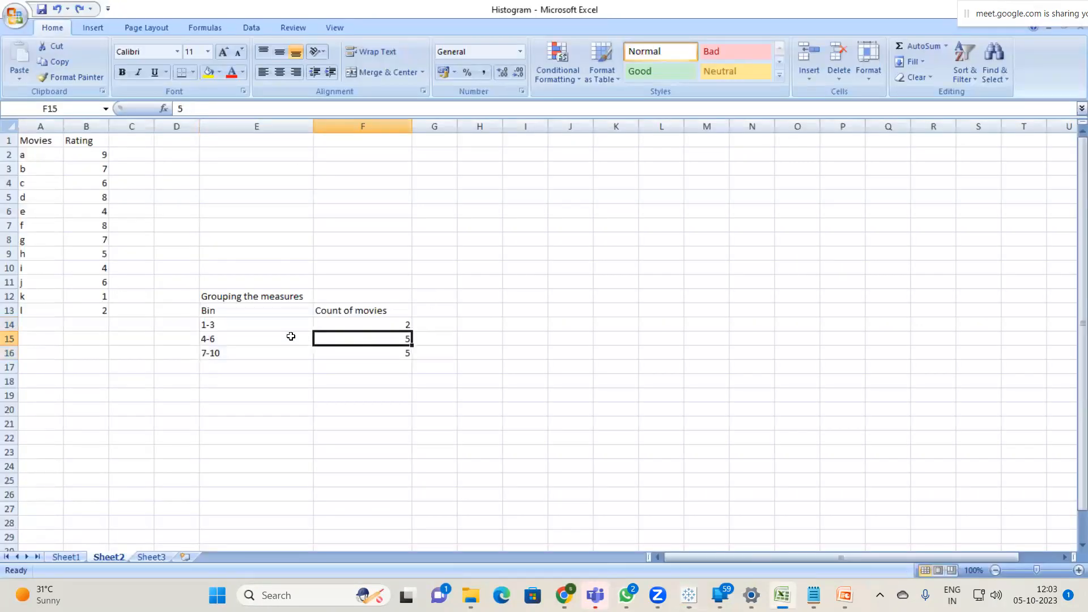
left_click(226, 341)
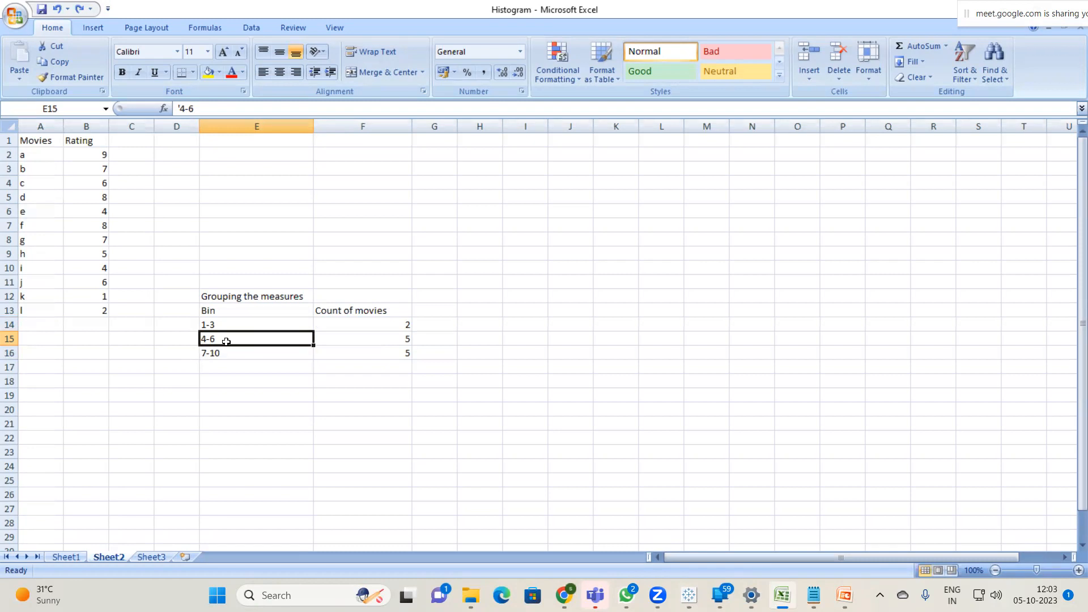
left_click(230, 326)
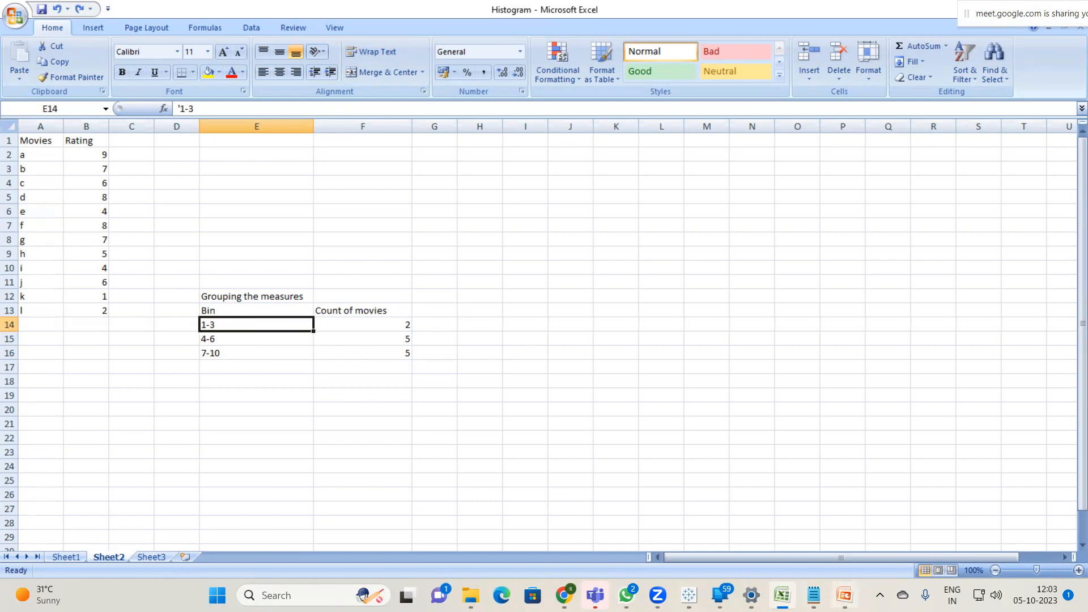
mouse_move(688, 595)
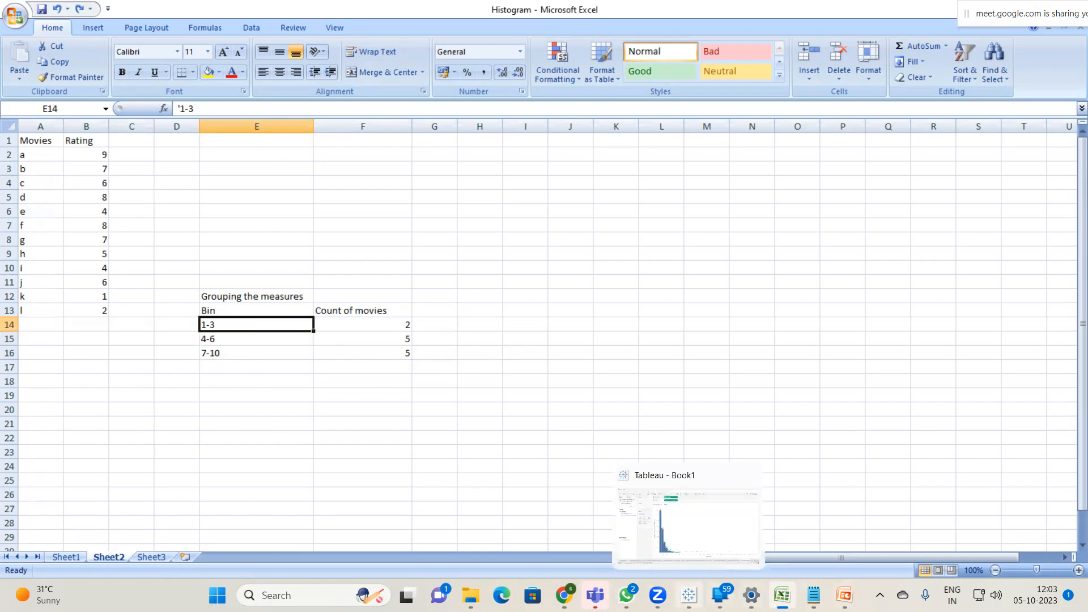
left_click(688, 521)
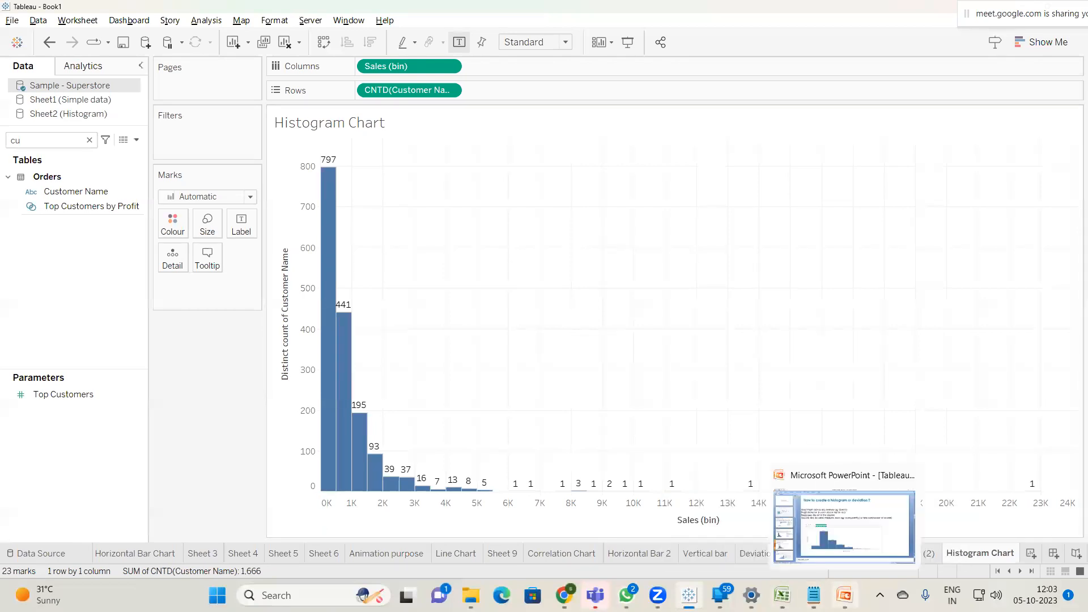
Step: Switch to PowerPoint to review the slide on creating a histogram, and bring up the Google Meet call in Chrome
left_click(844, 594)
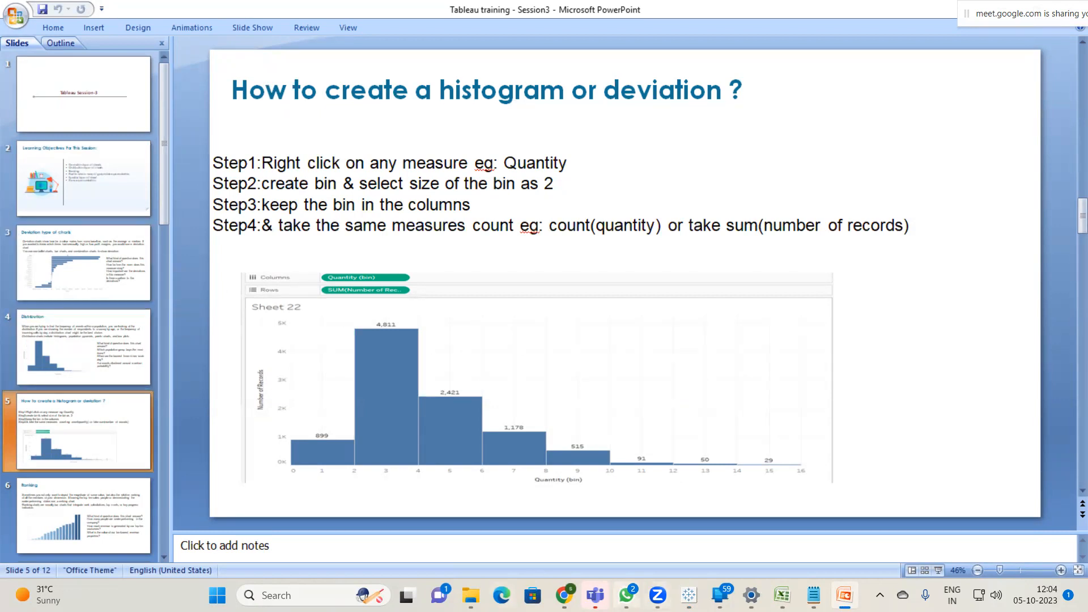
mouse_move(562, 595)
left_click(495, 524)
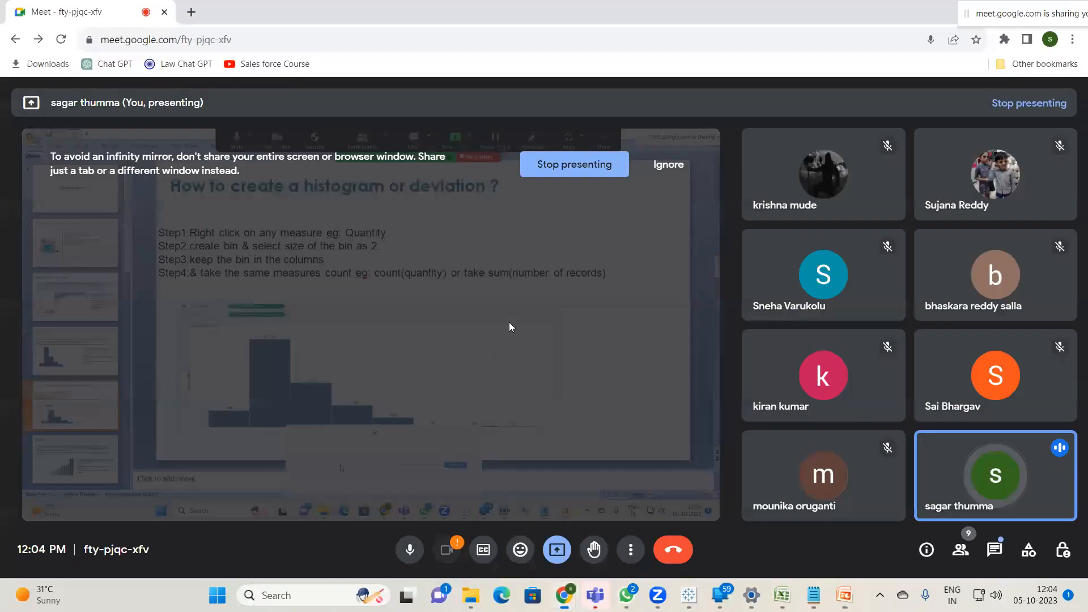